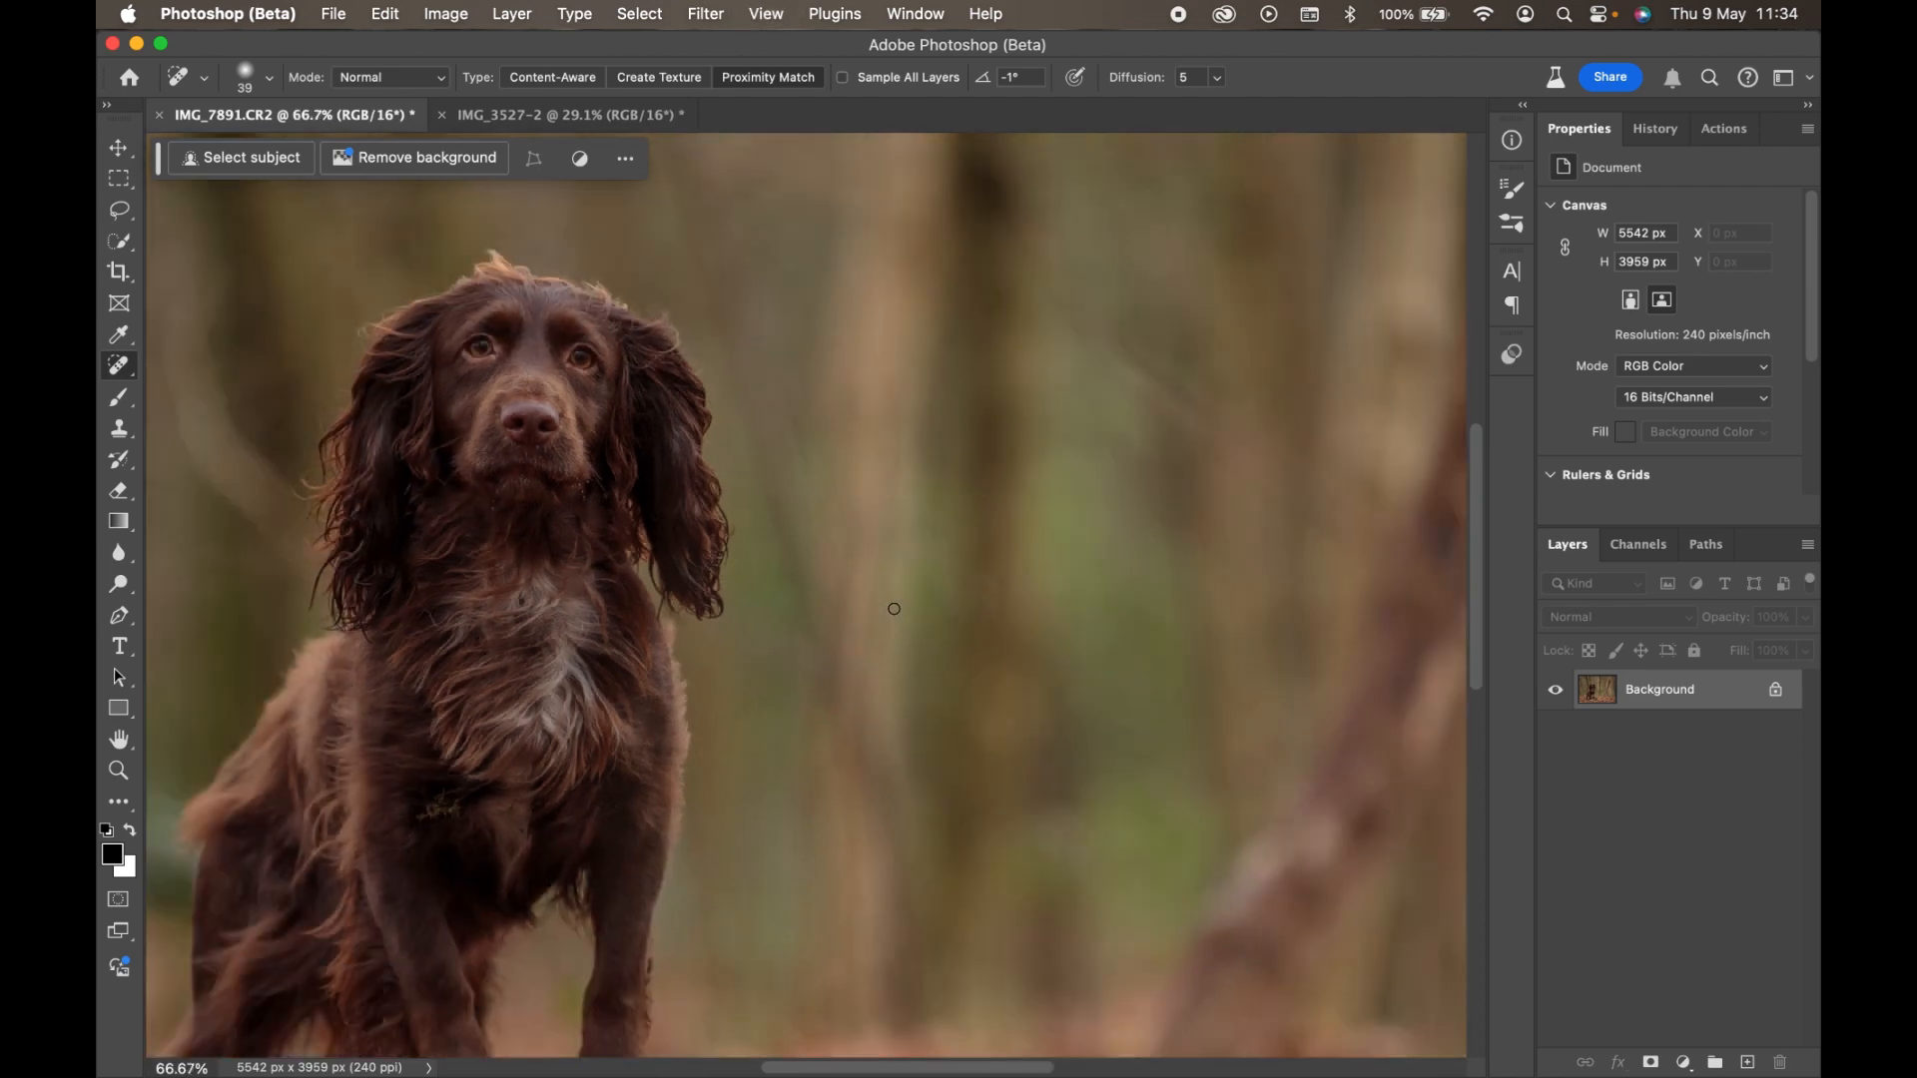
Examine the spaniel photo from the dog down to the leaf litter for distracting details, then check the whole frame.
drag(878, 762, 1035, 620)
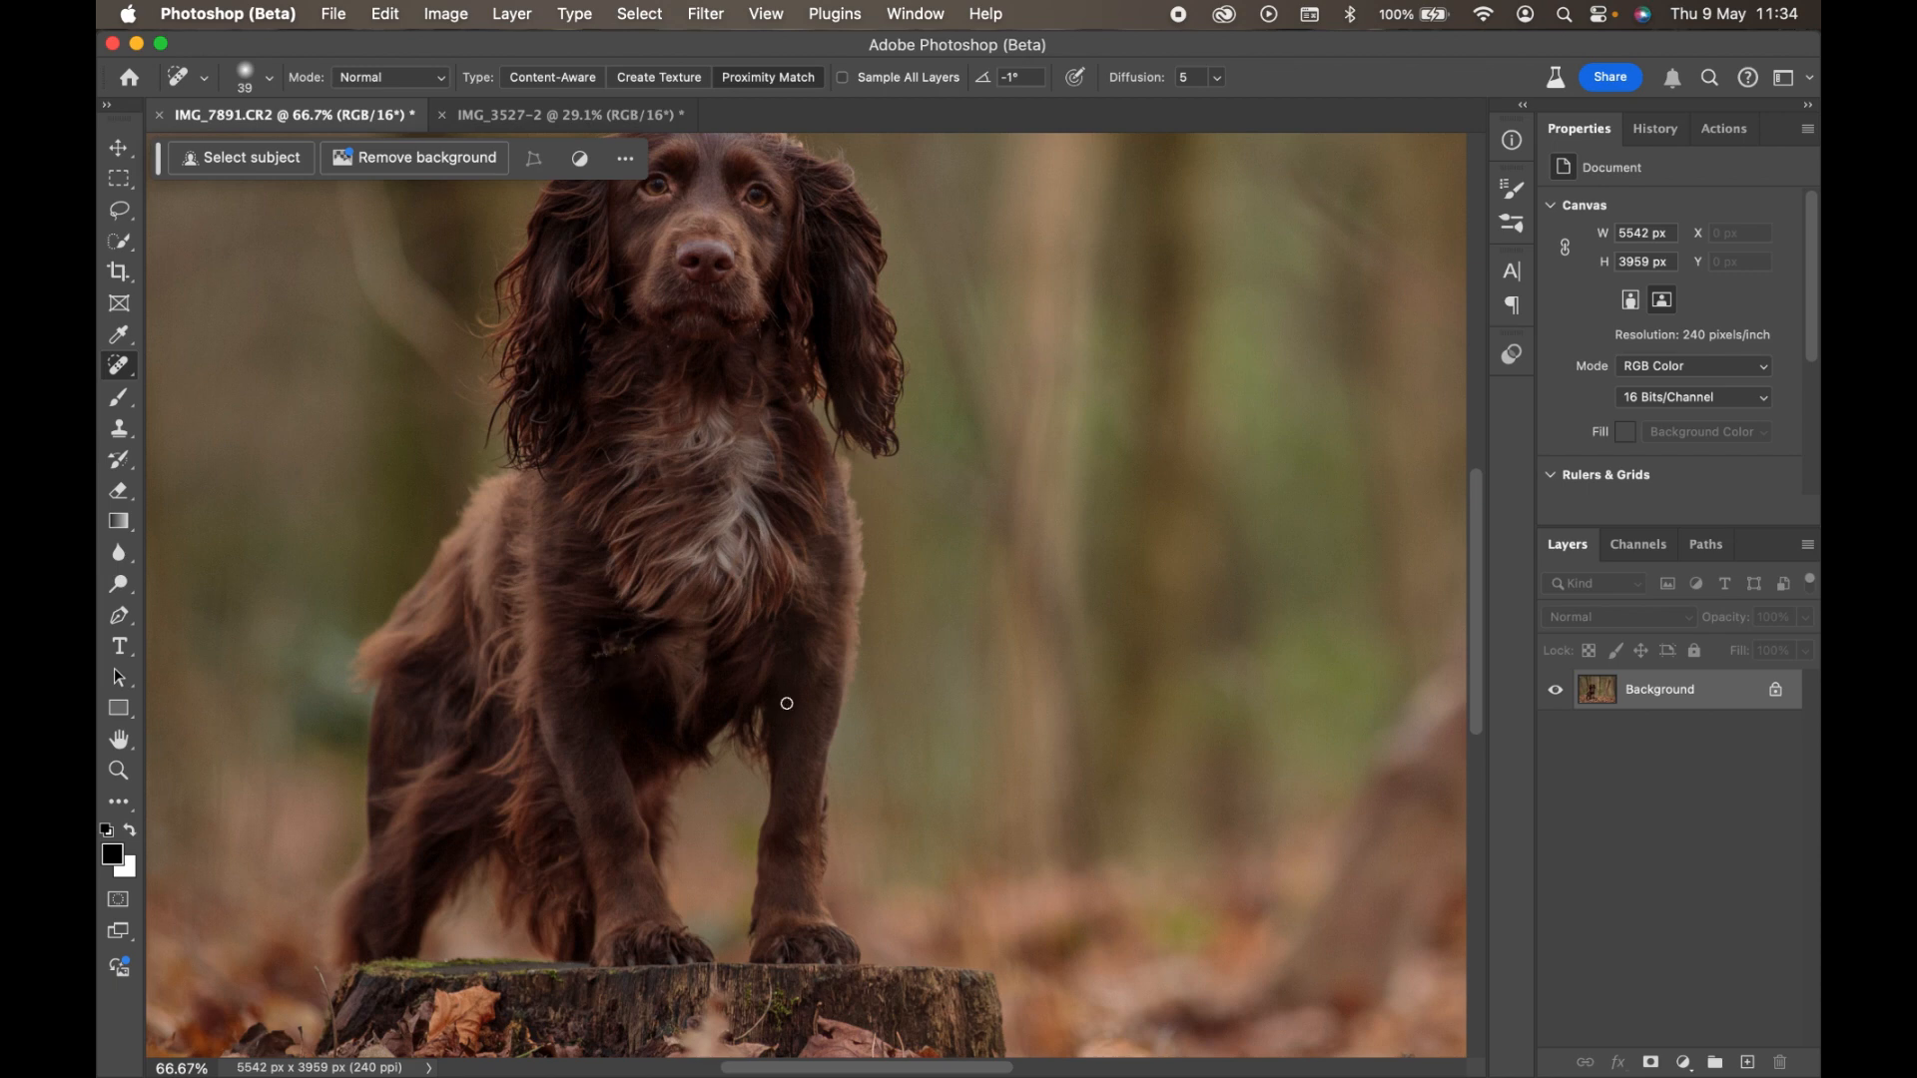
scroll(997, 800, down, 5)
scroll(997, 800, right, 4)
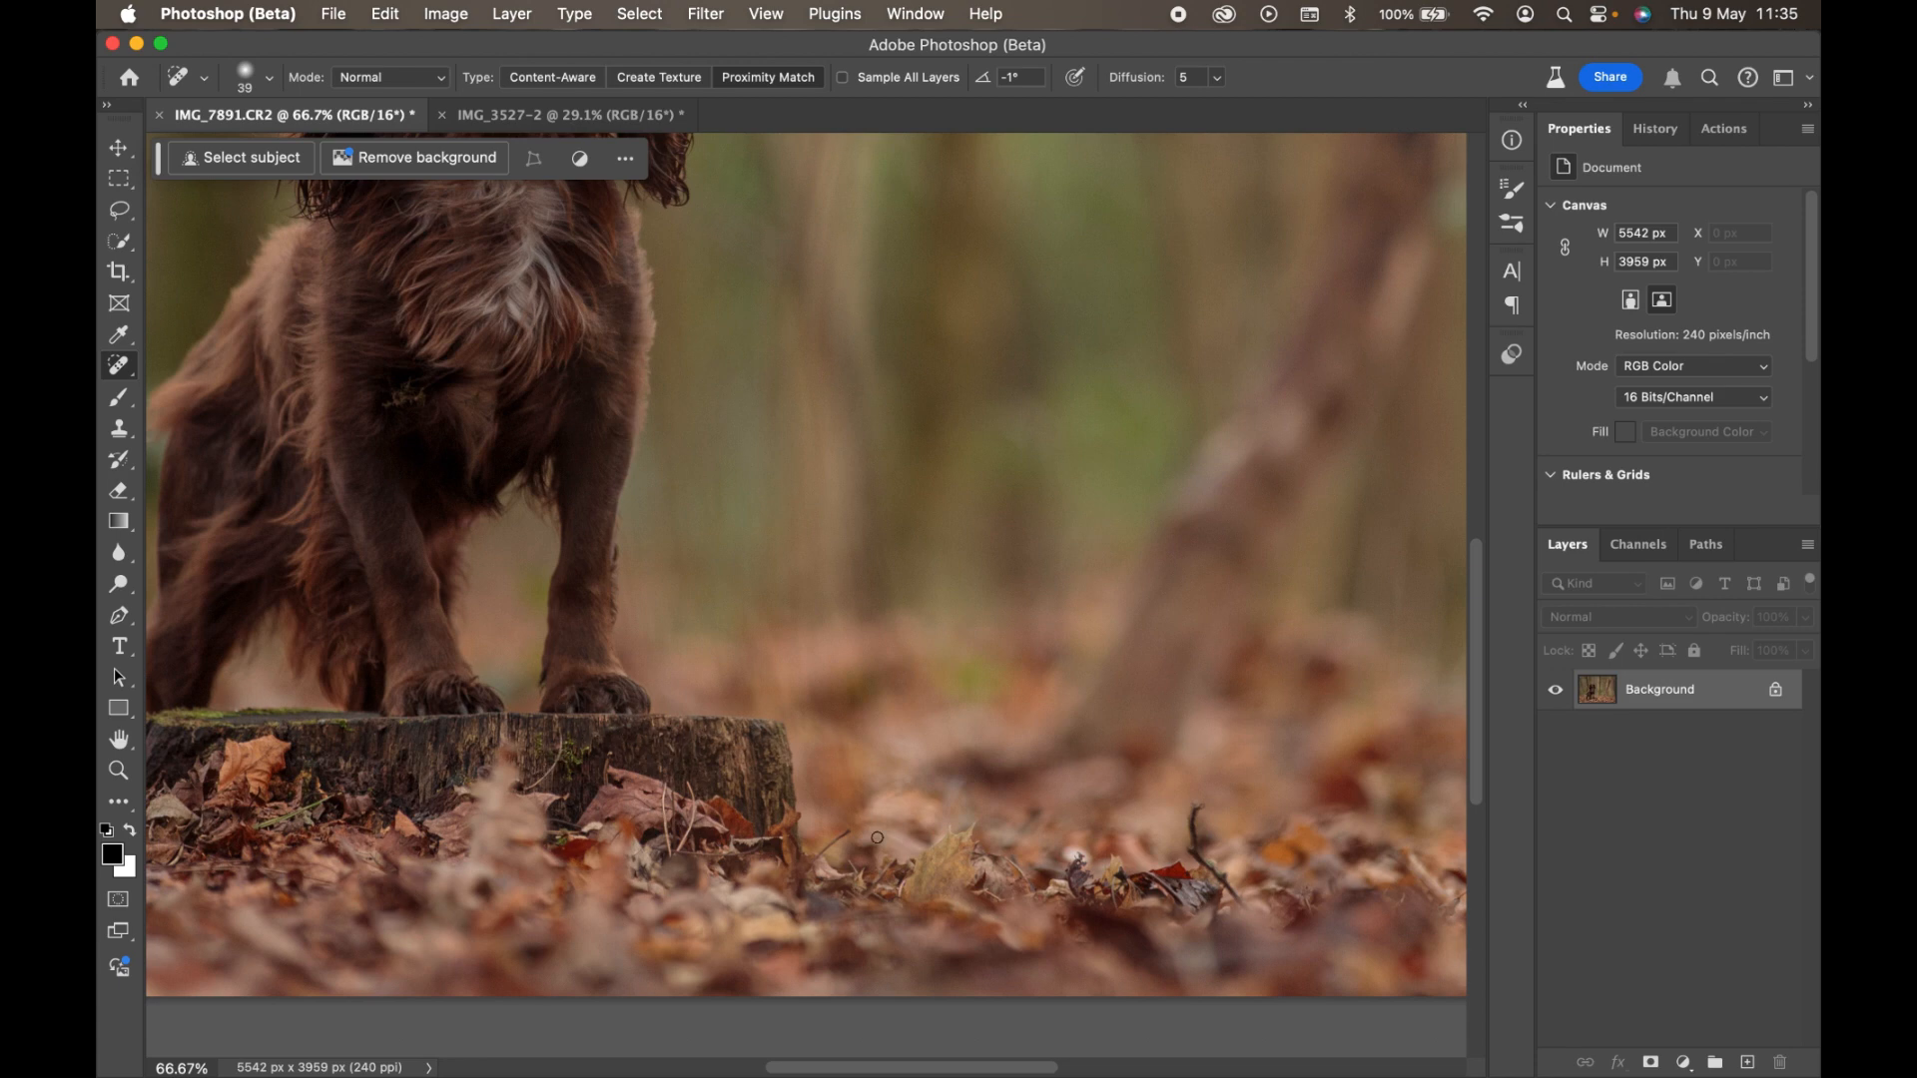
key(super+minus)
key(super+minus)
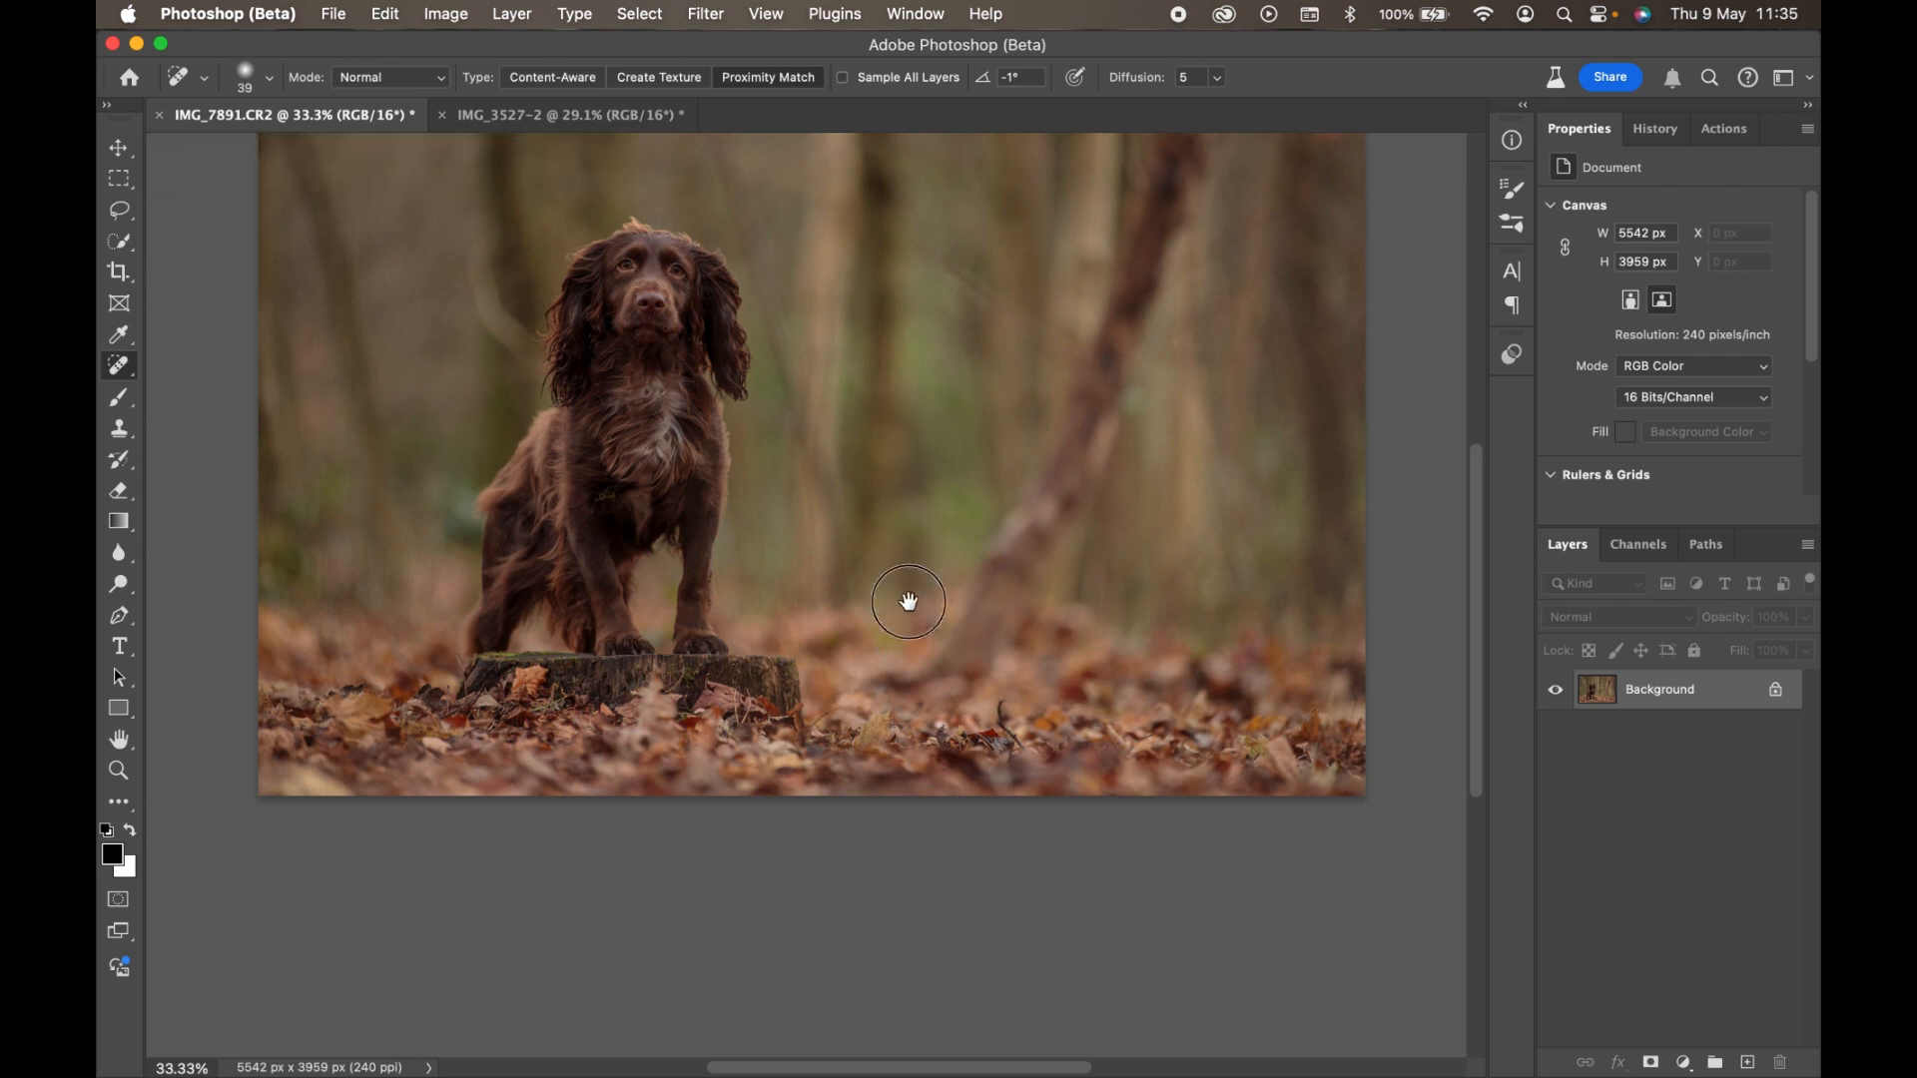
scroll(899, 599, up, 3)
scroll(898, 600, right, 1)
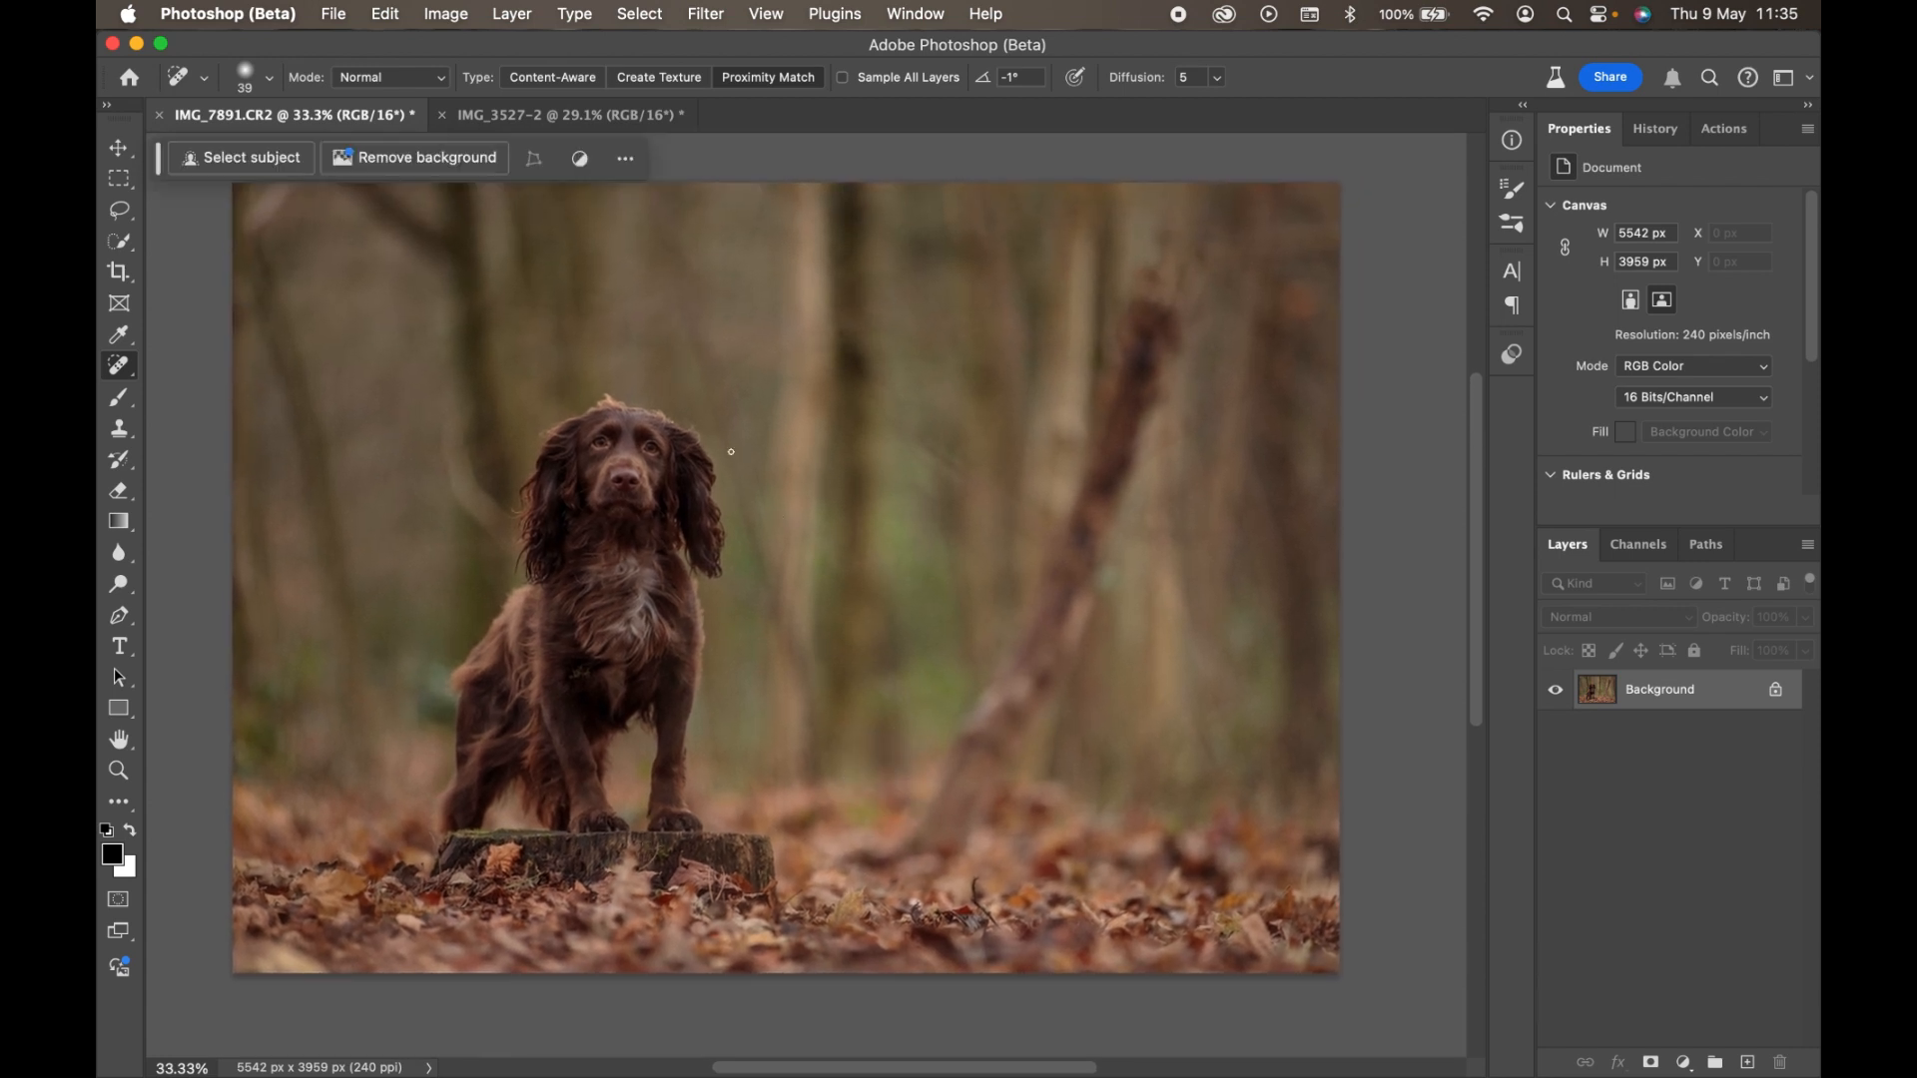
Switch to the IMG_3527-2 photo and examine the black-and-tan dog's face, lead and wet coat at 100%.
click(575, 116)
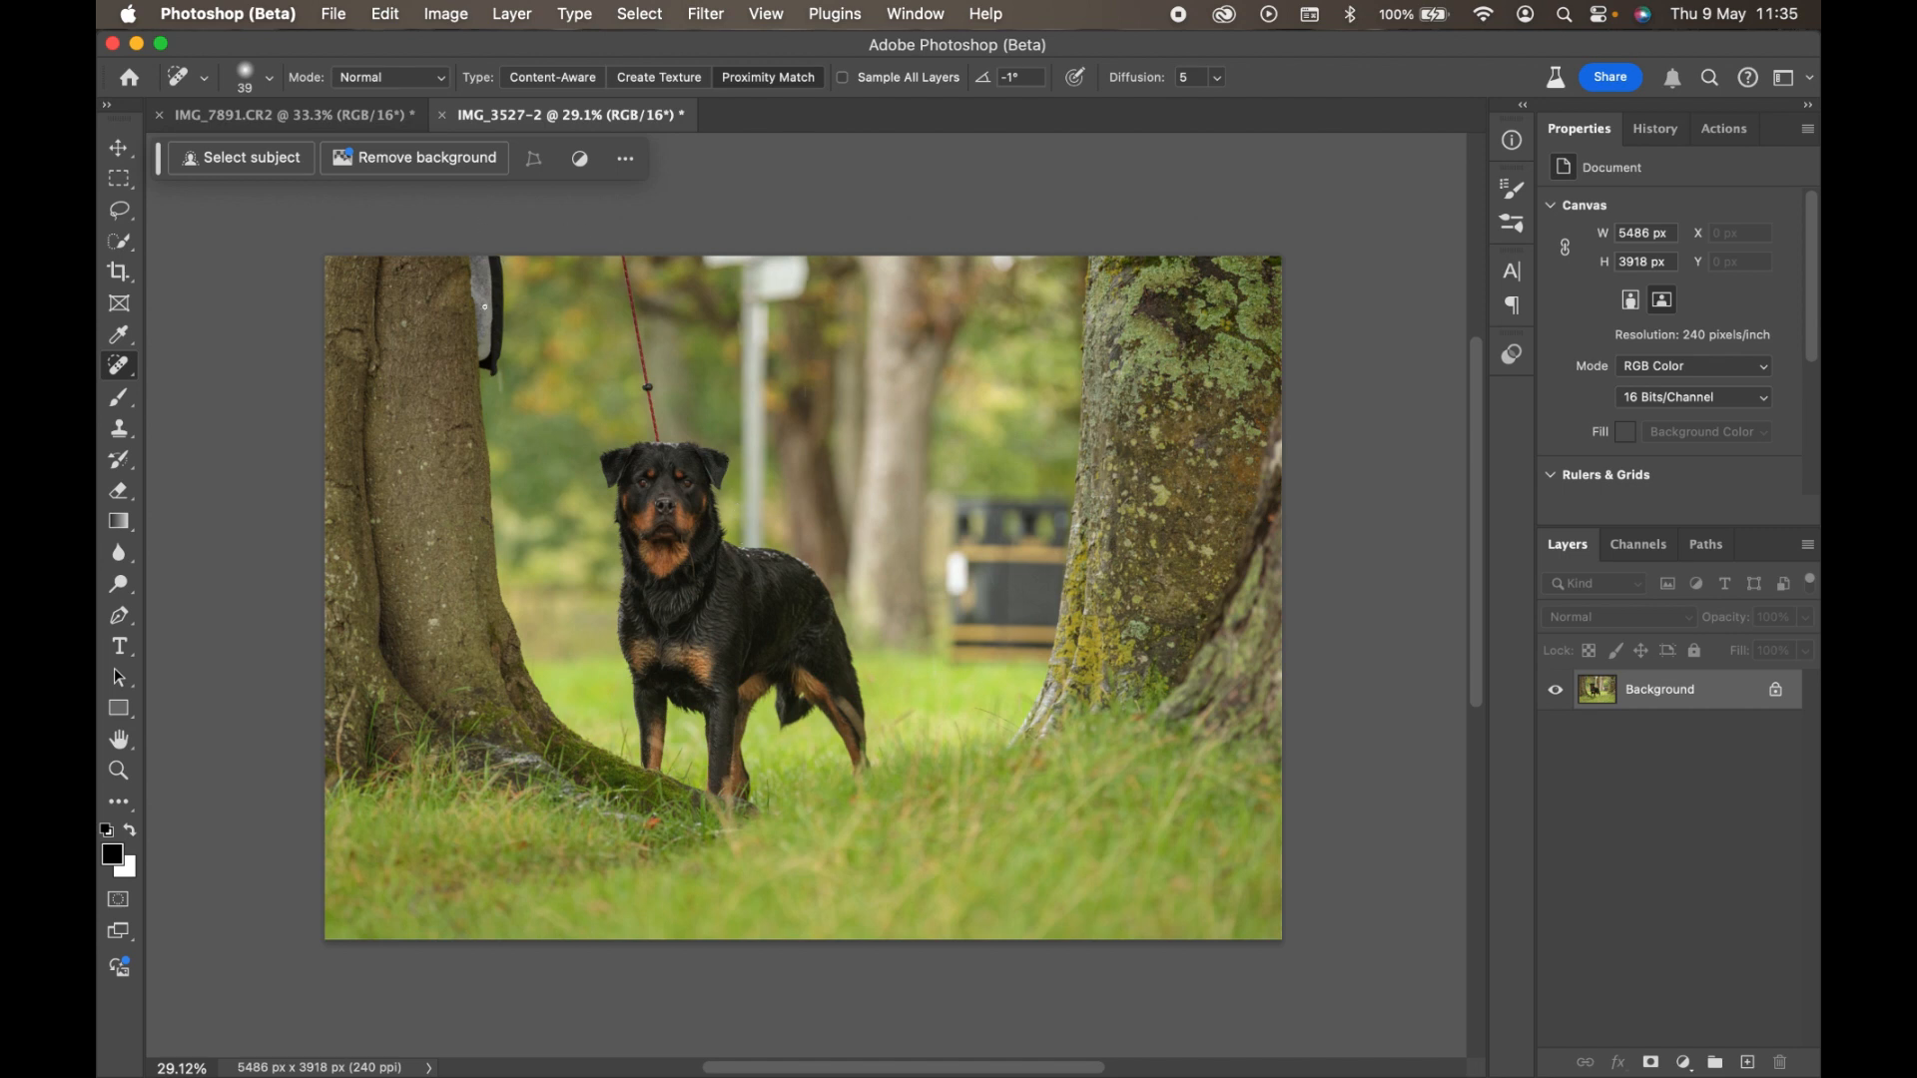
key(super+equal)
key(super+equal)
key(super+equal)
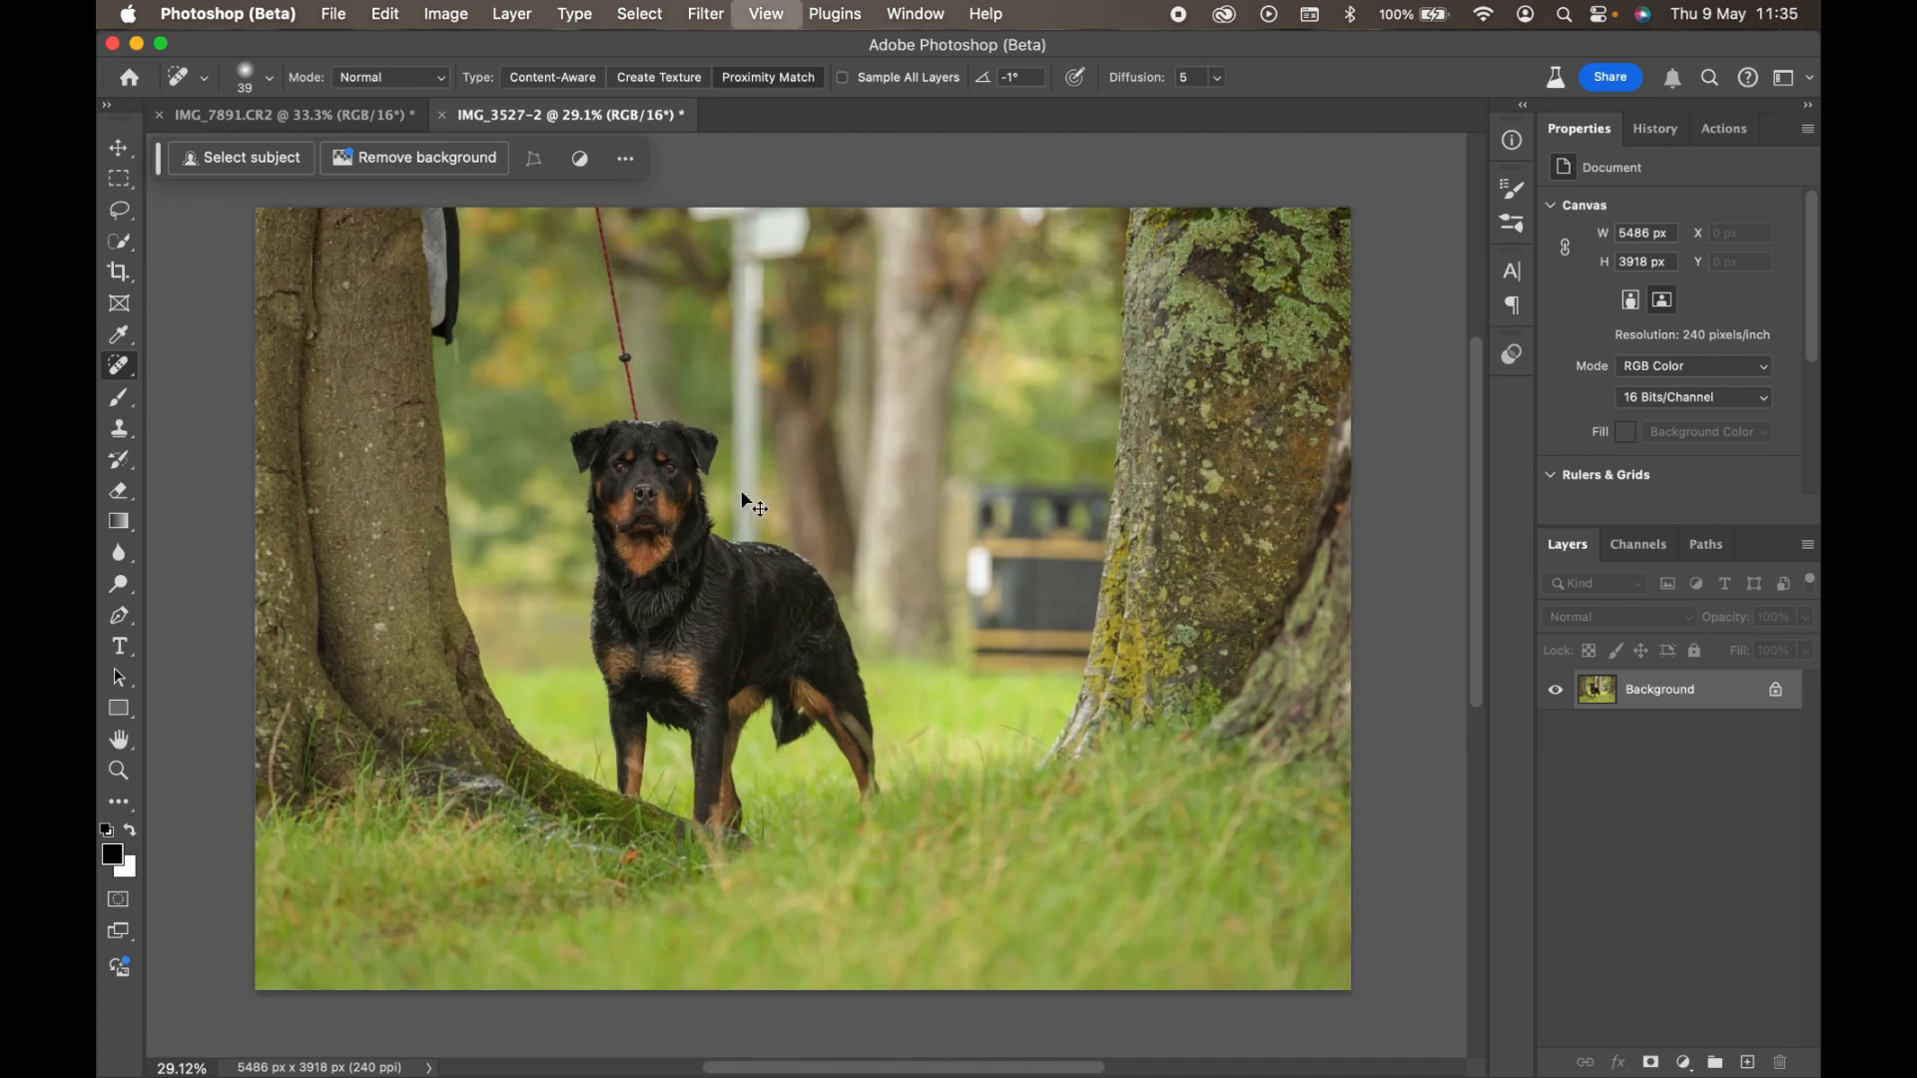
key(super+equal)
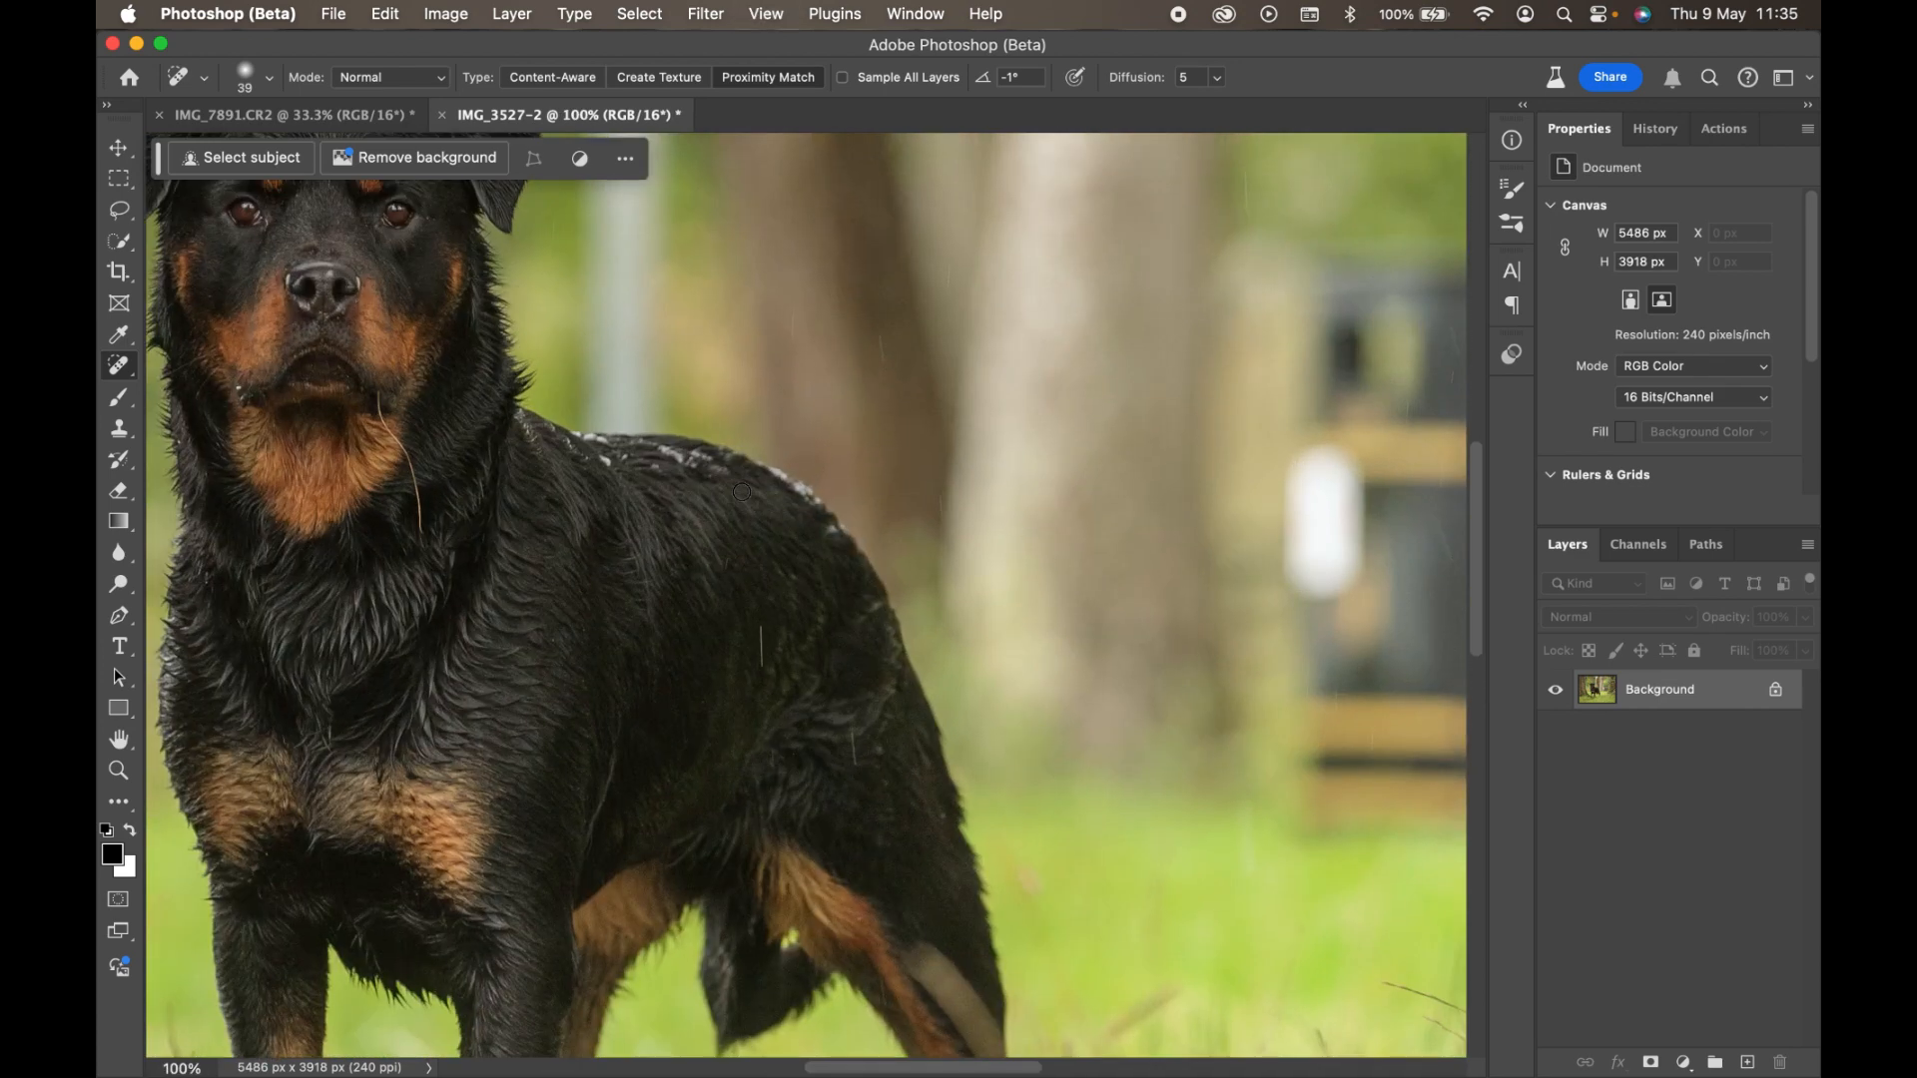
drag(706, 620, 933, 698)
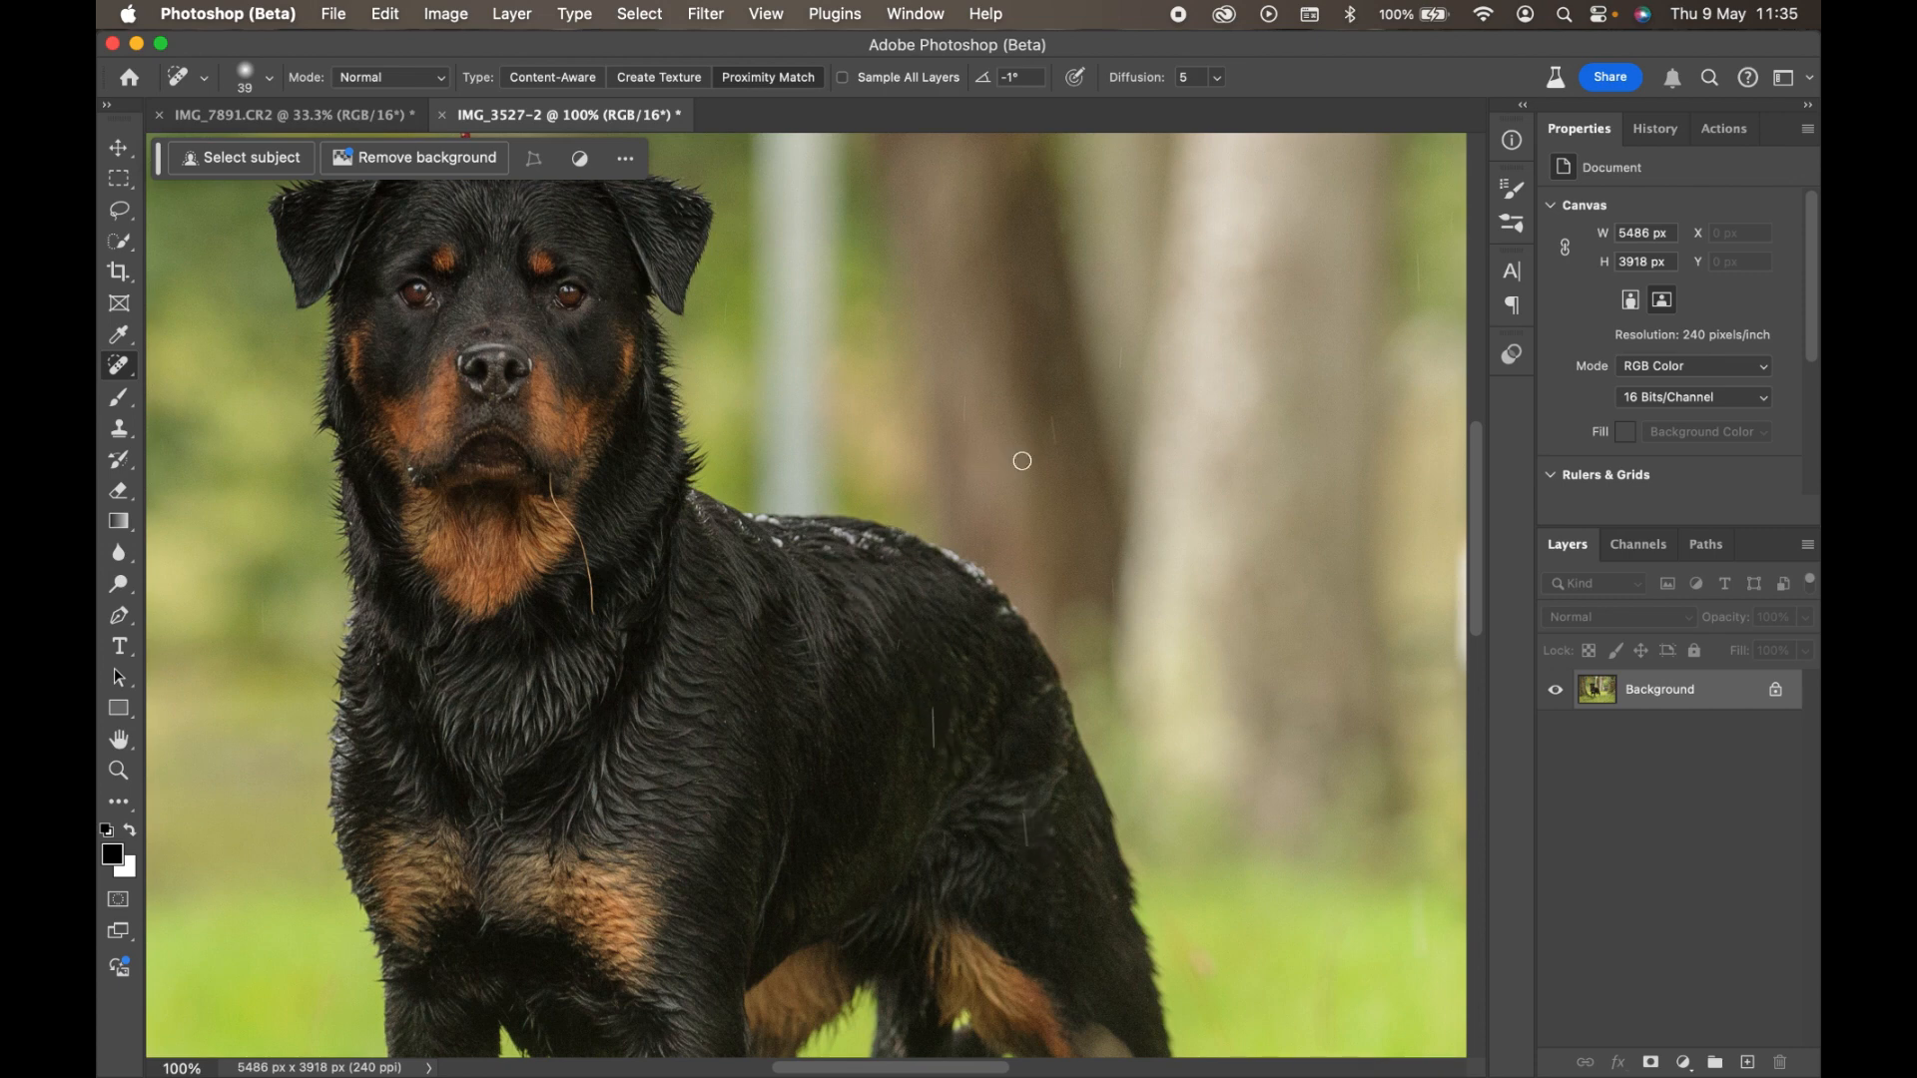
drag(934, 427, 994, 539)
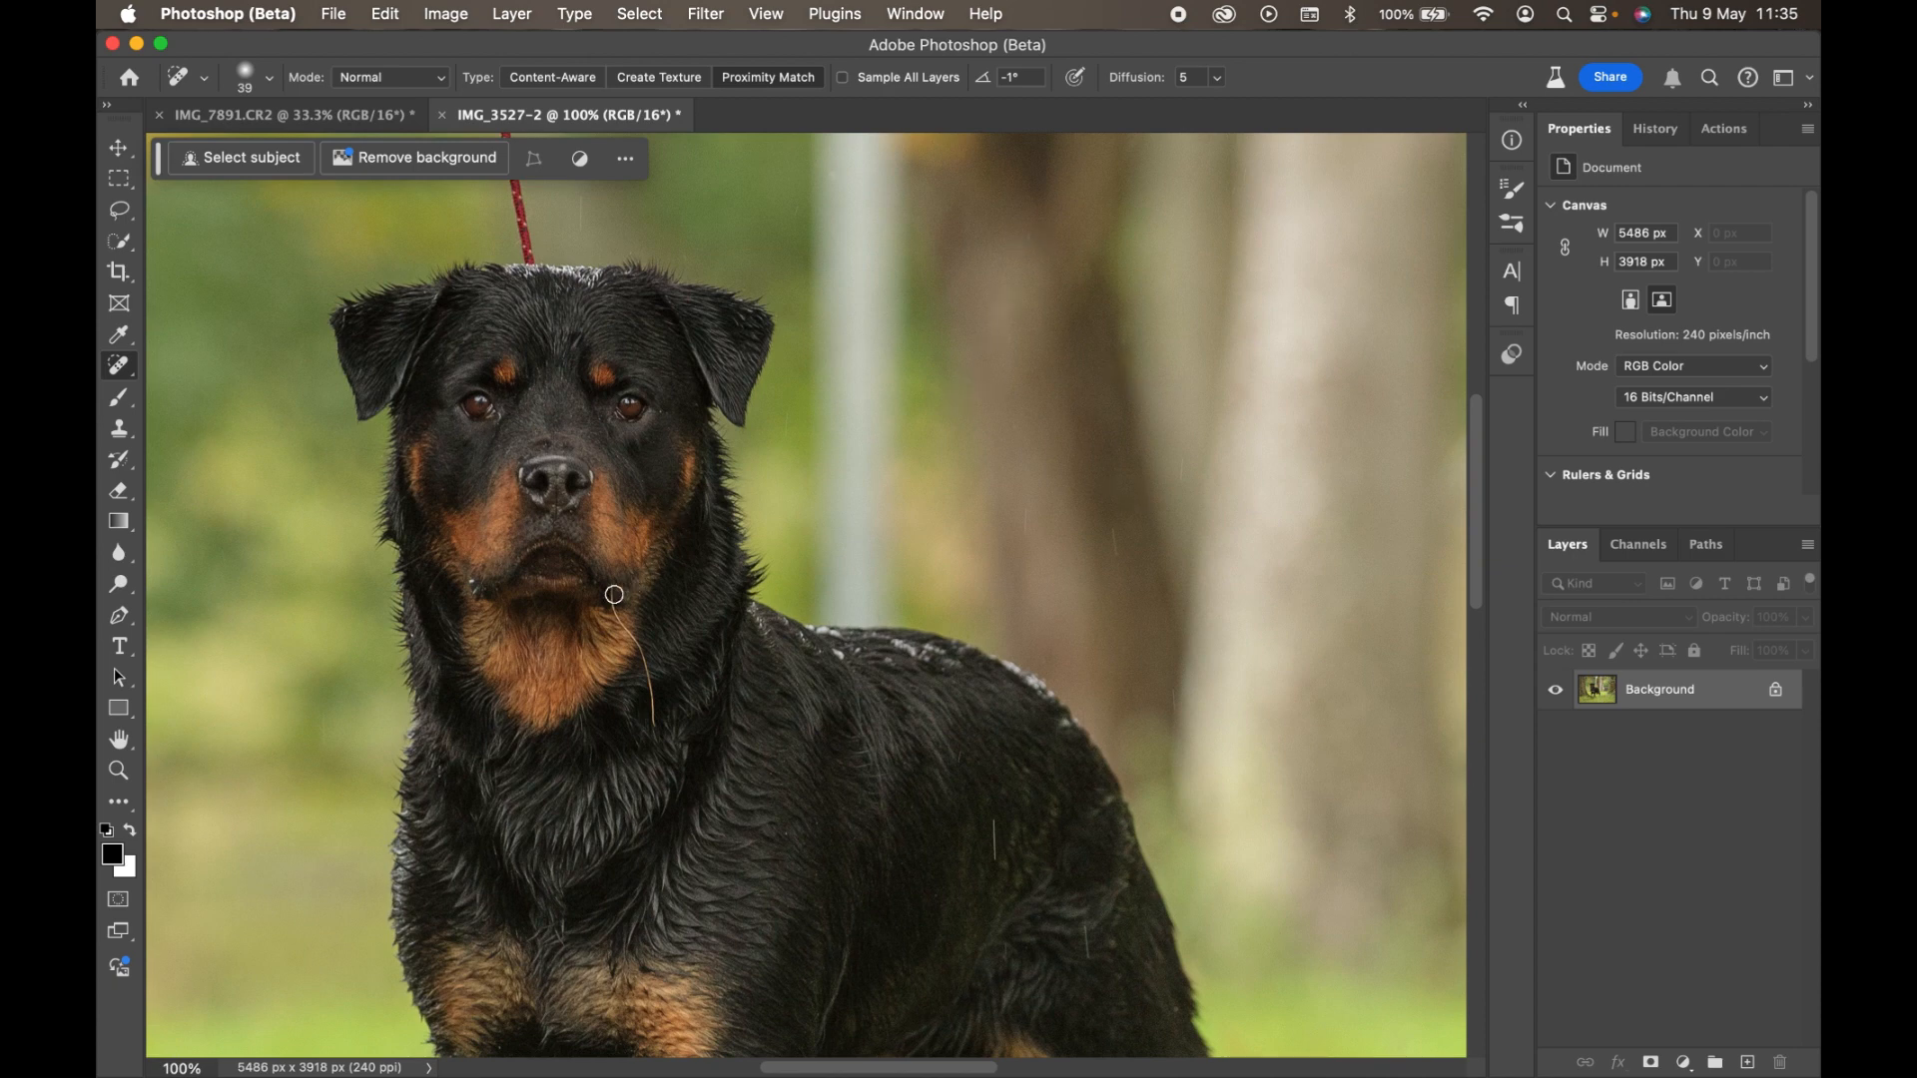
Reduce the healing brush to 10 px, review the whole IMG_3527-2 photo, and return to IMG_7891.CR2.
key(bracketleft)
key(bracketleft)
key(bracketleft)
key(super+minus)
key(super+equal)
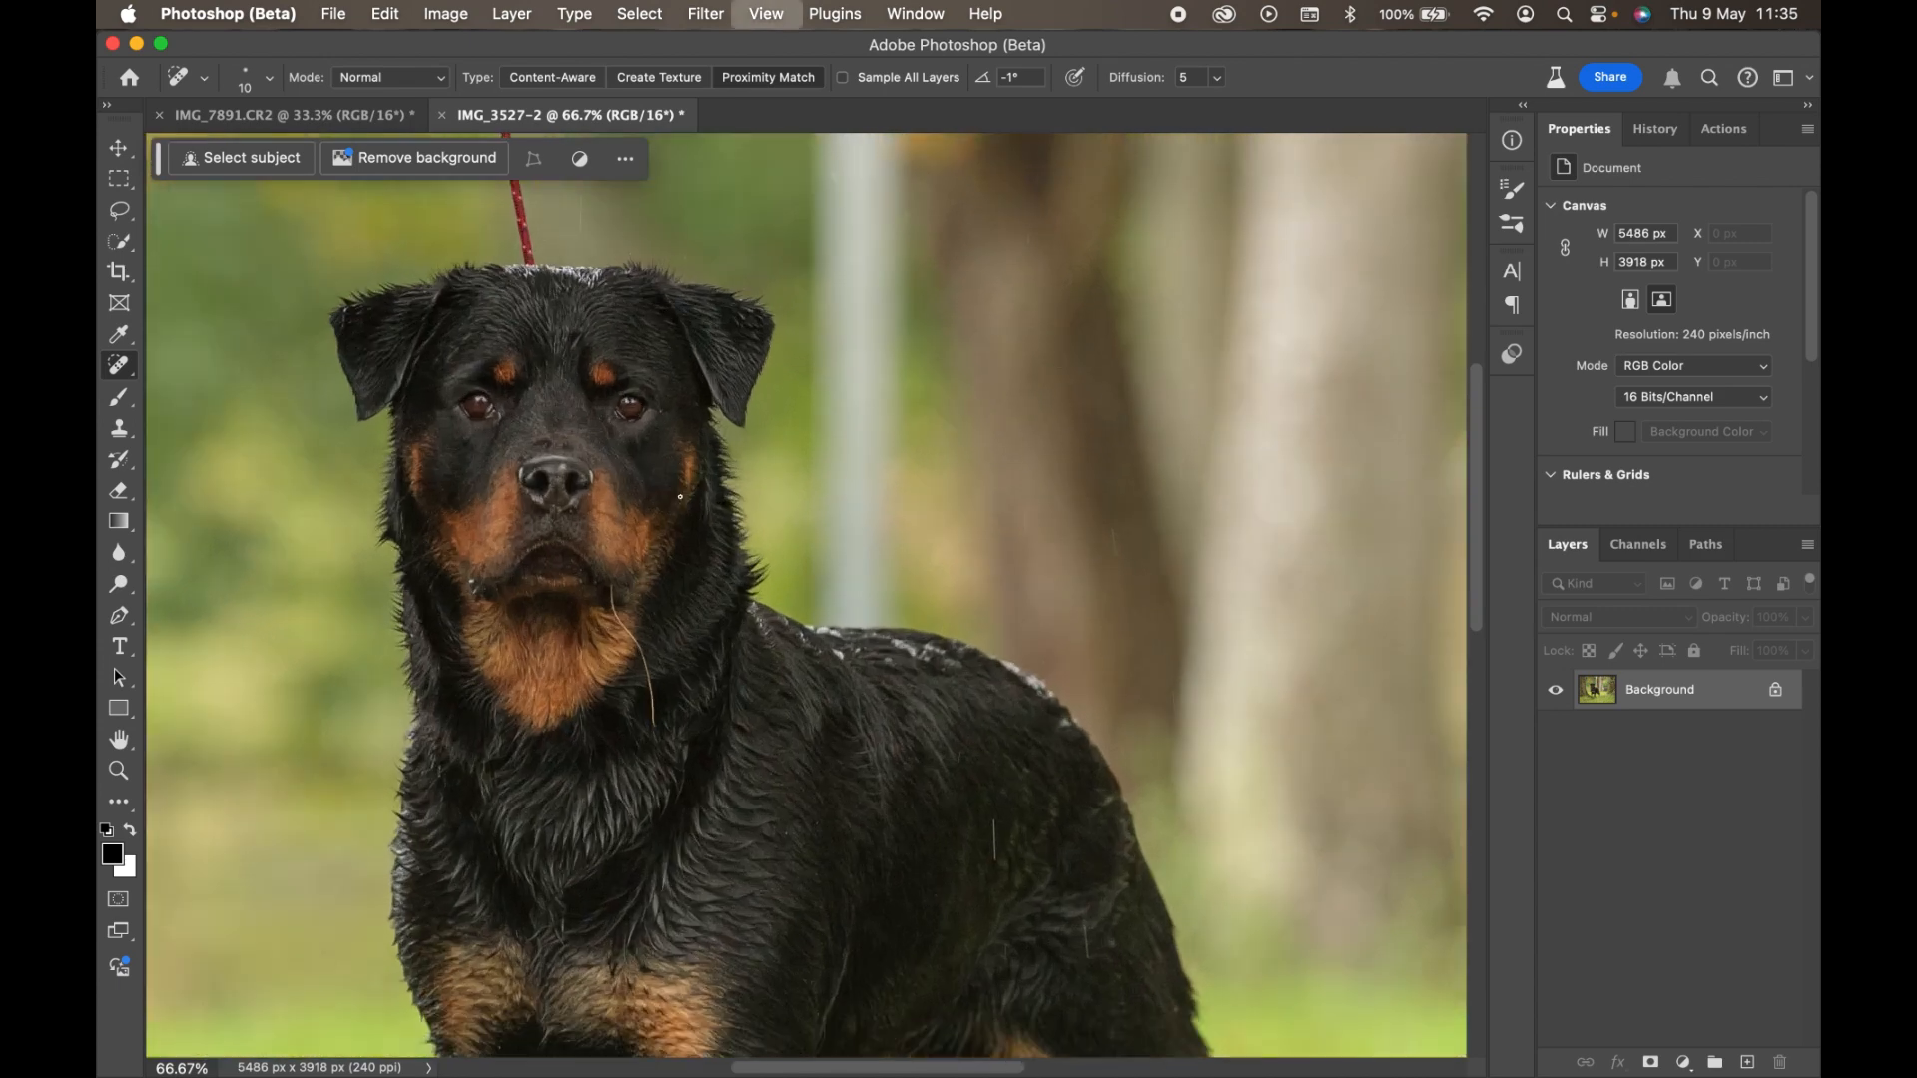
key(super+minus)
key(super+minus)
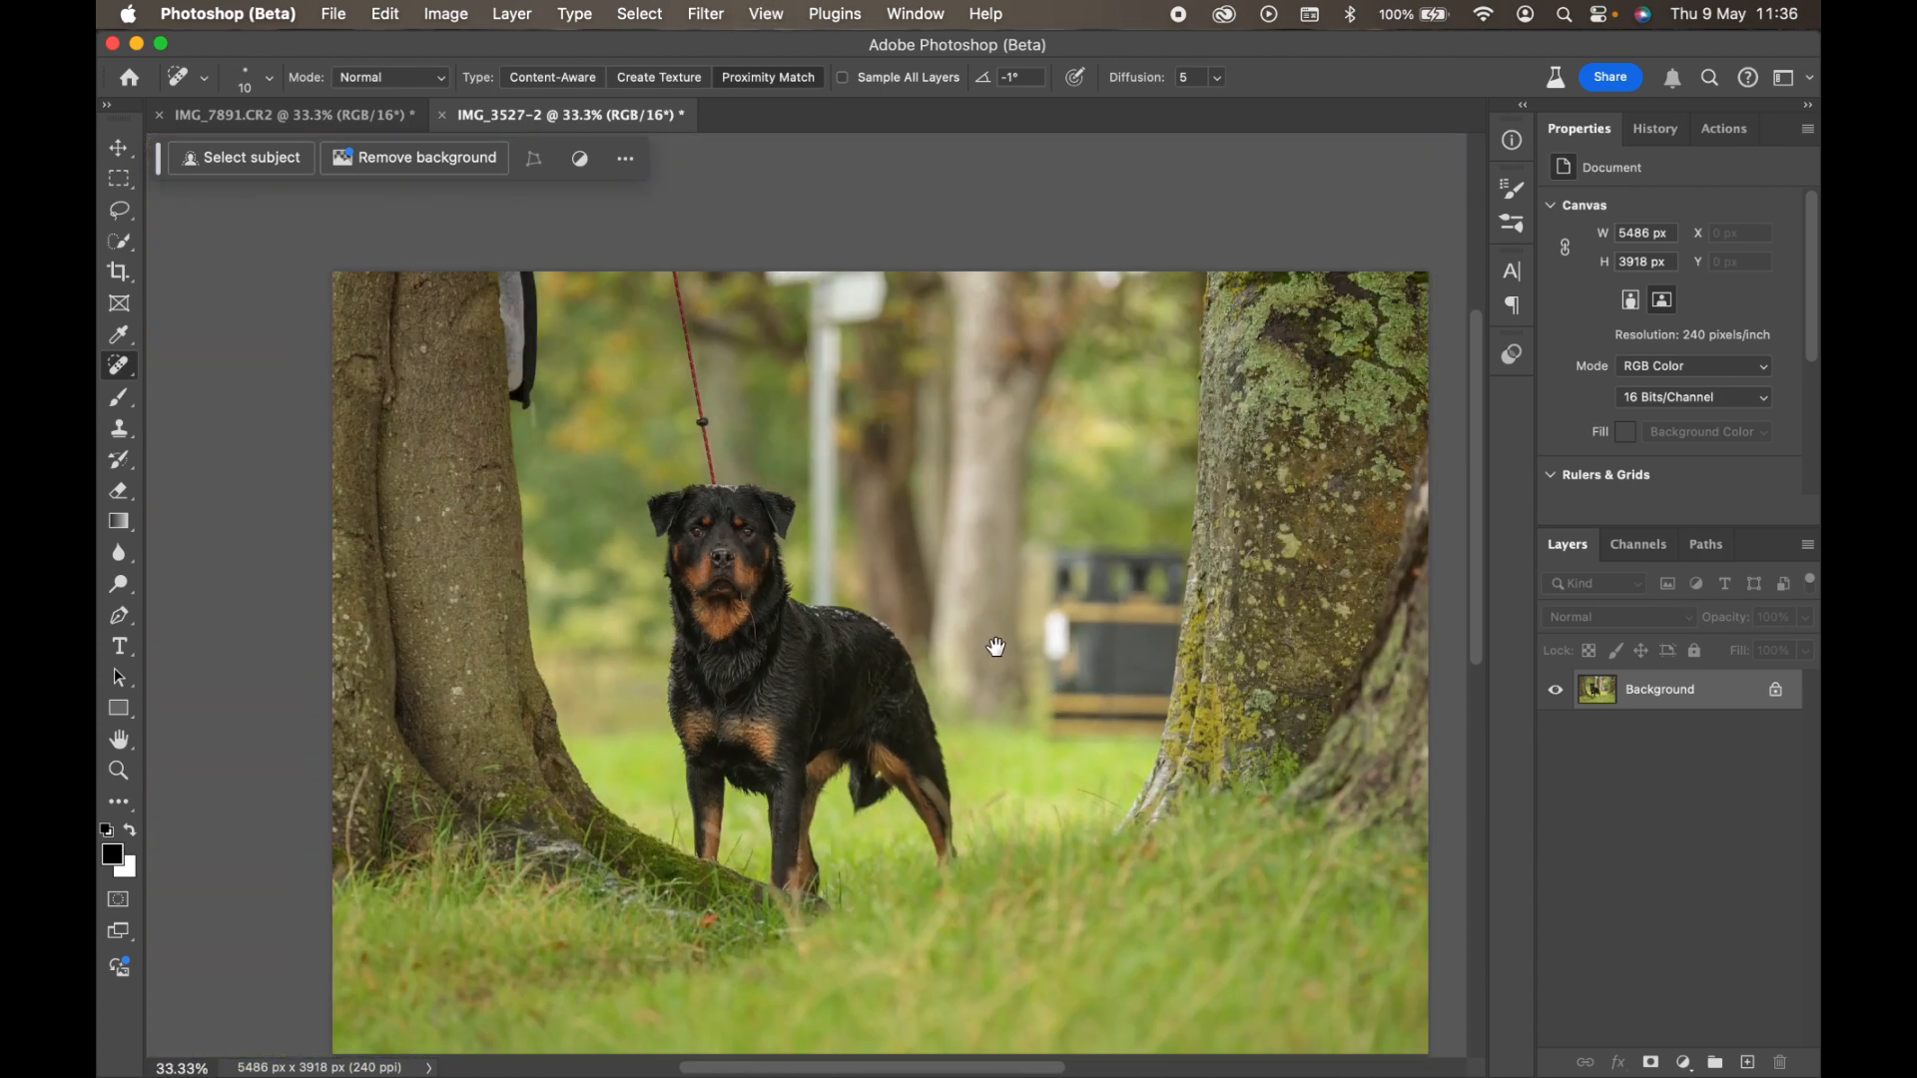
scroll(908, 578, down, 2)
scroll(908, 578, right, 3)
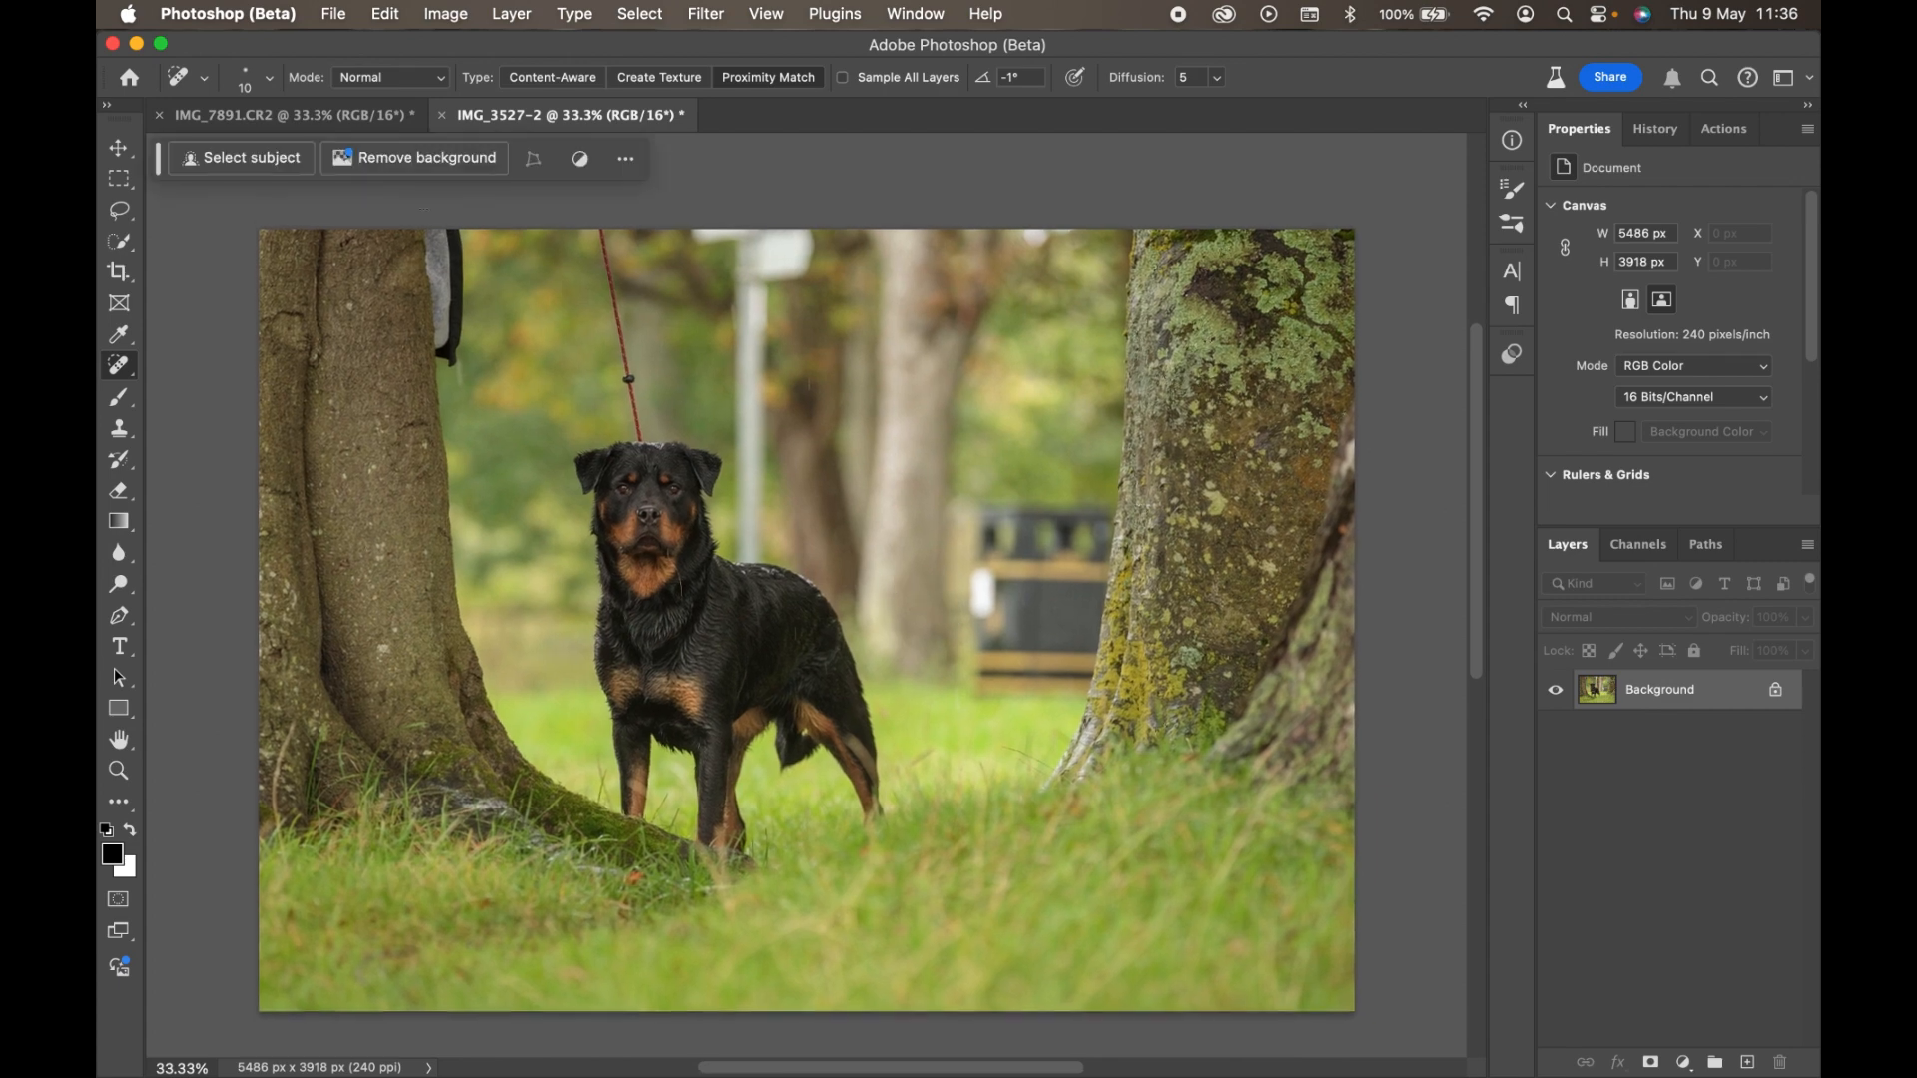
click(367, 120)
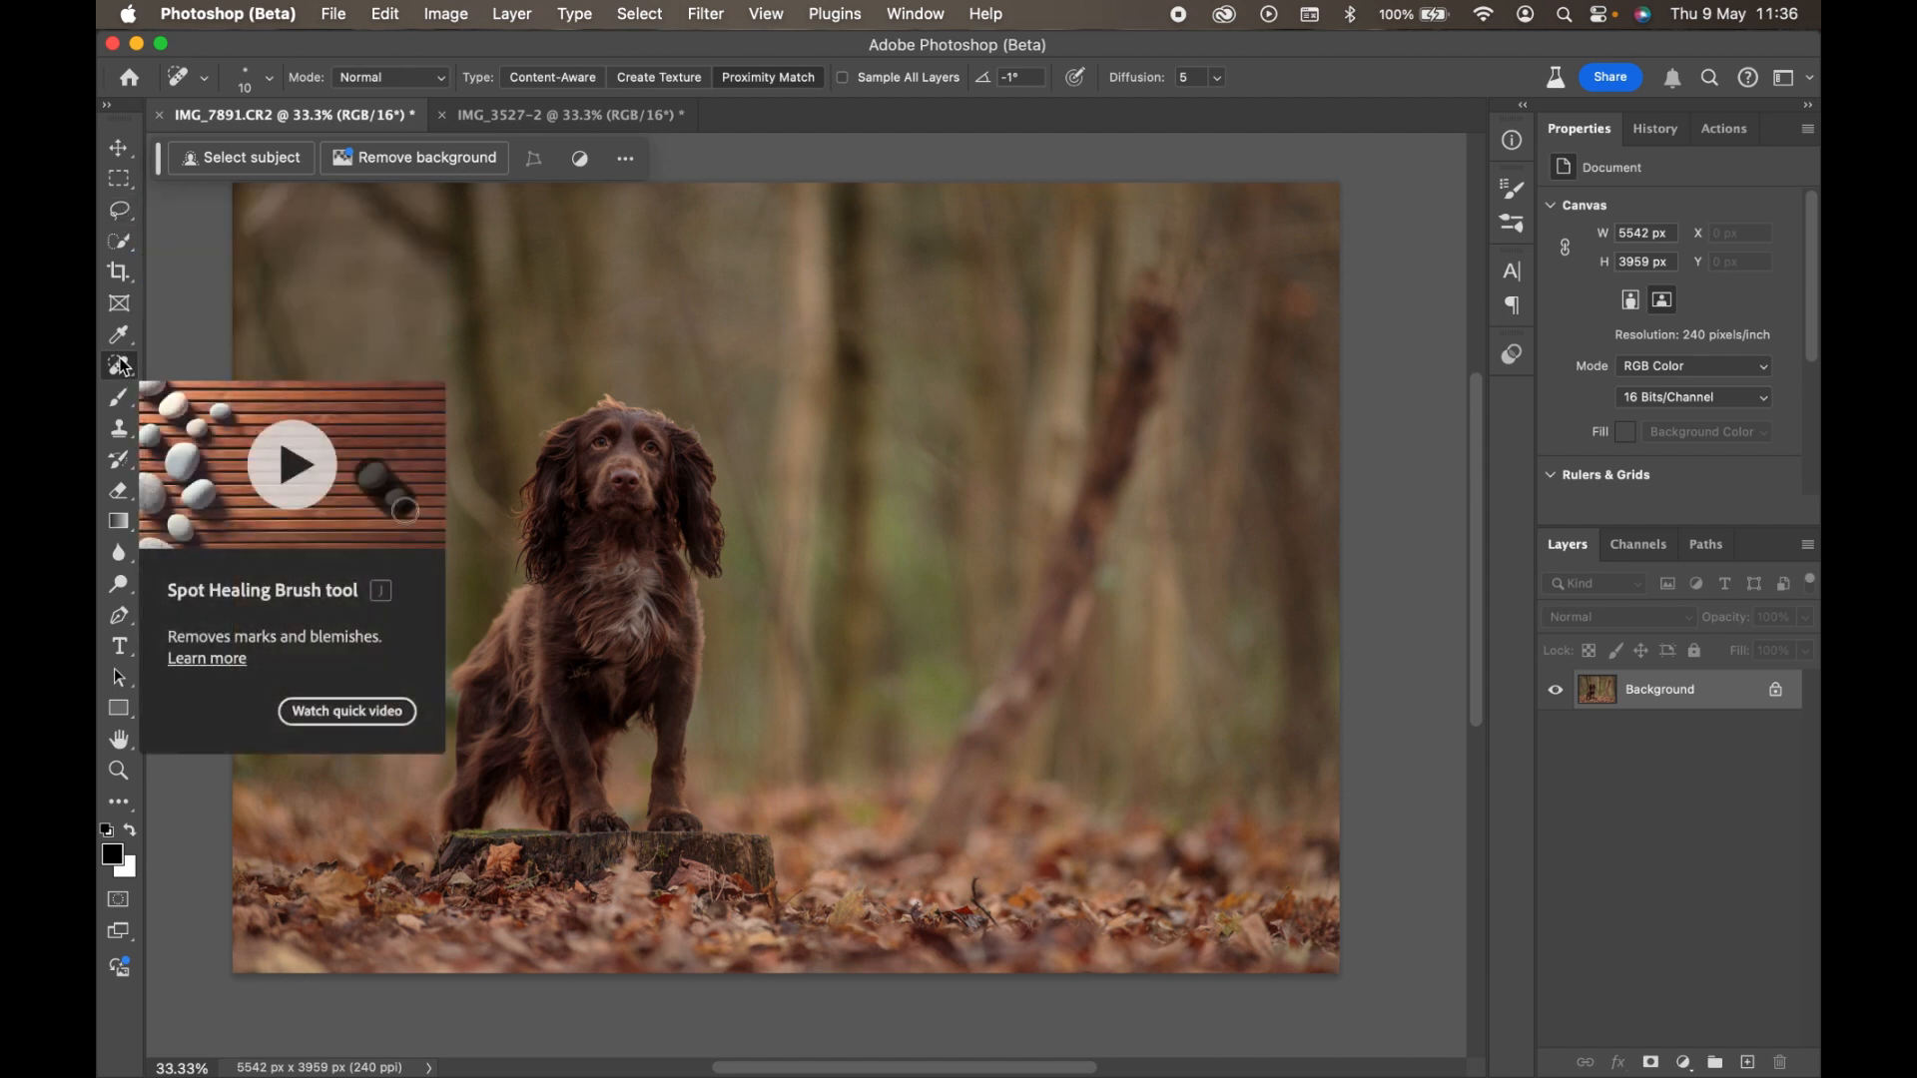
Try to cover the dark twig in the leaves beyond the stump with the Clone Stamp, sampling nearby leaves.
click(123, 429)
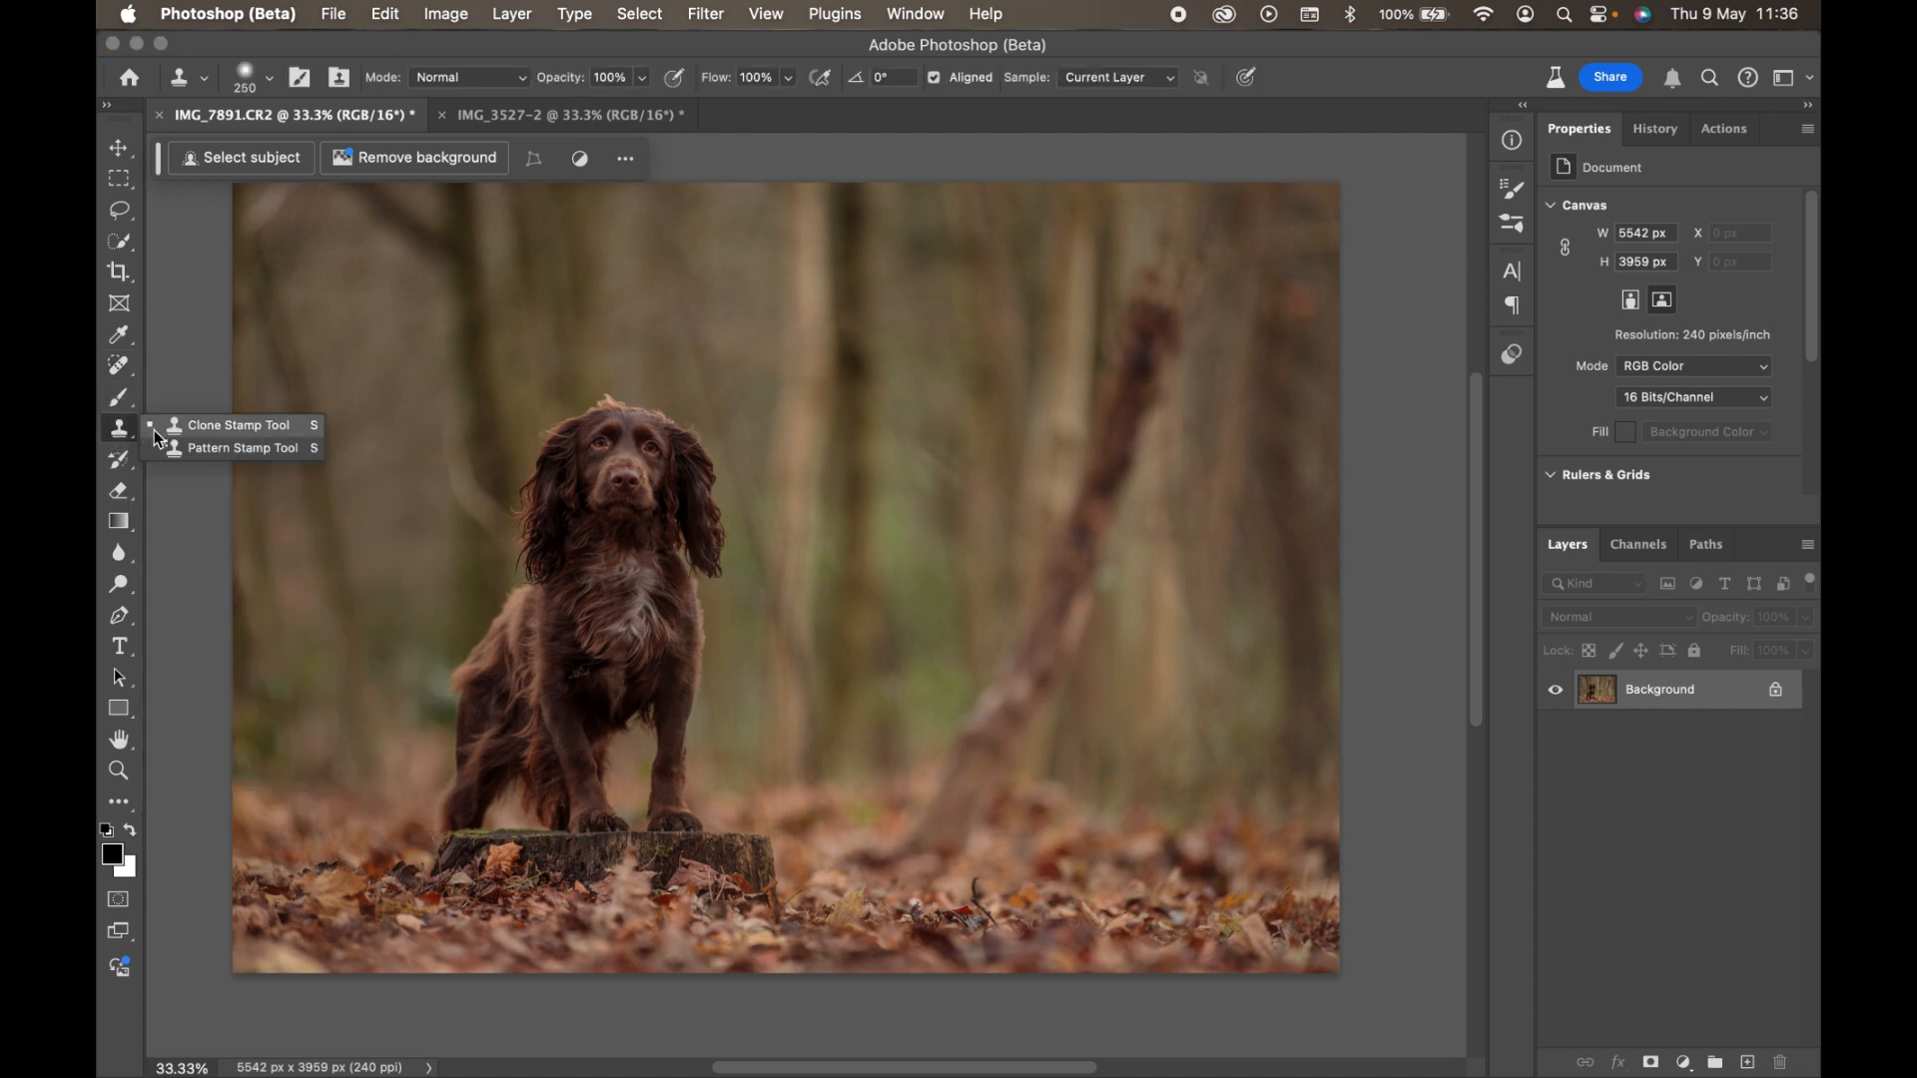
click(174, 429)
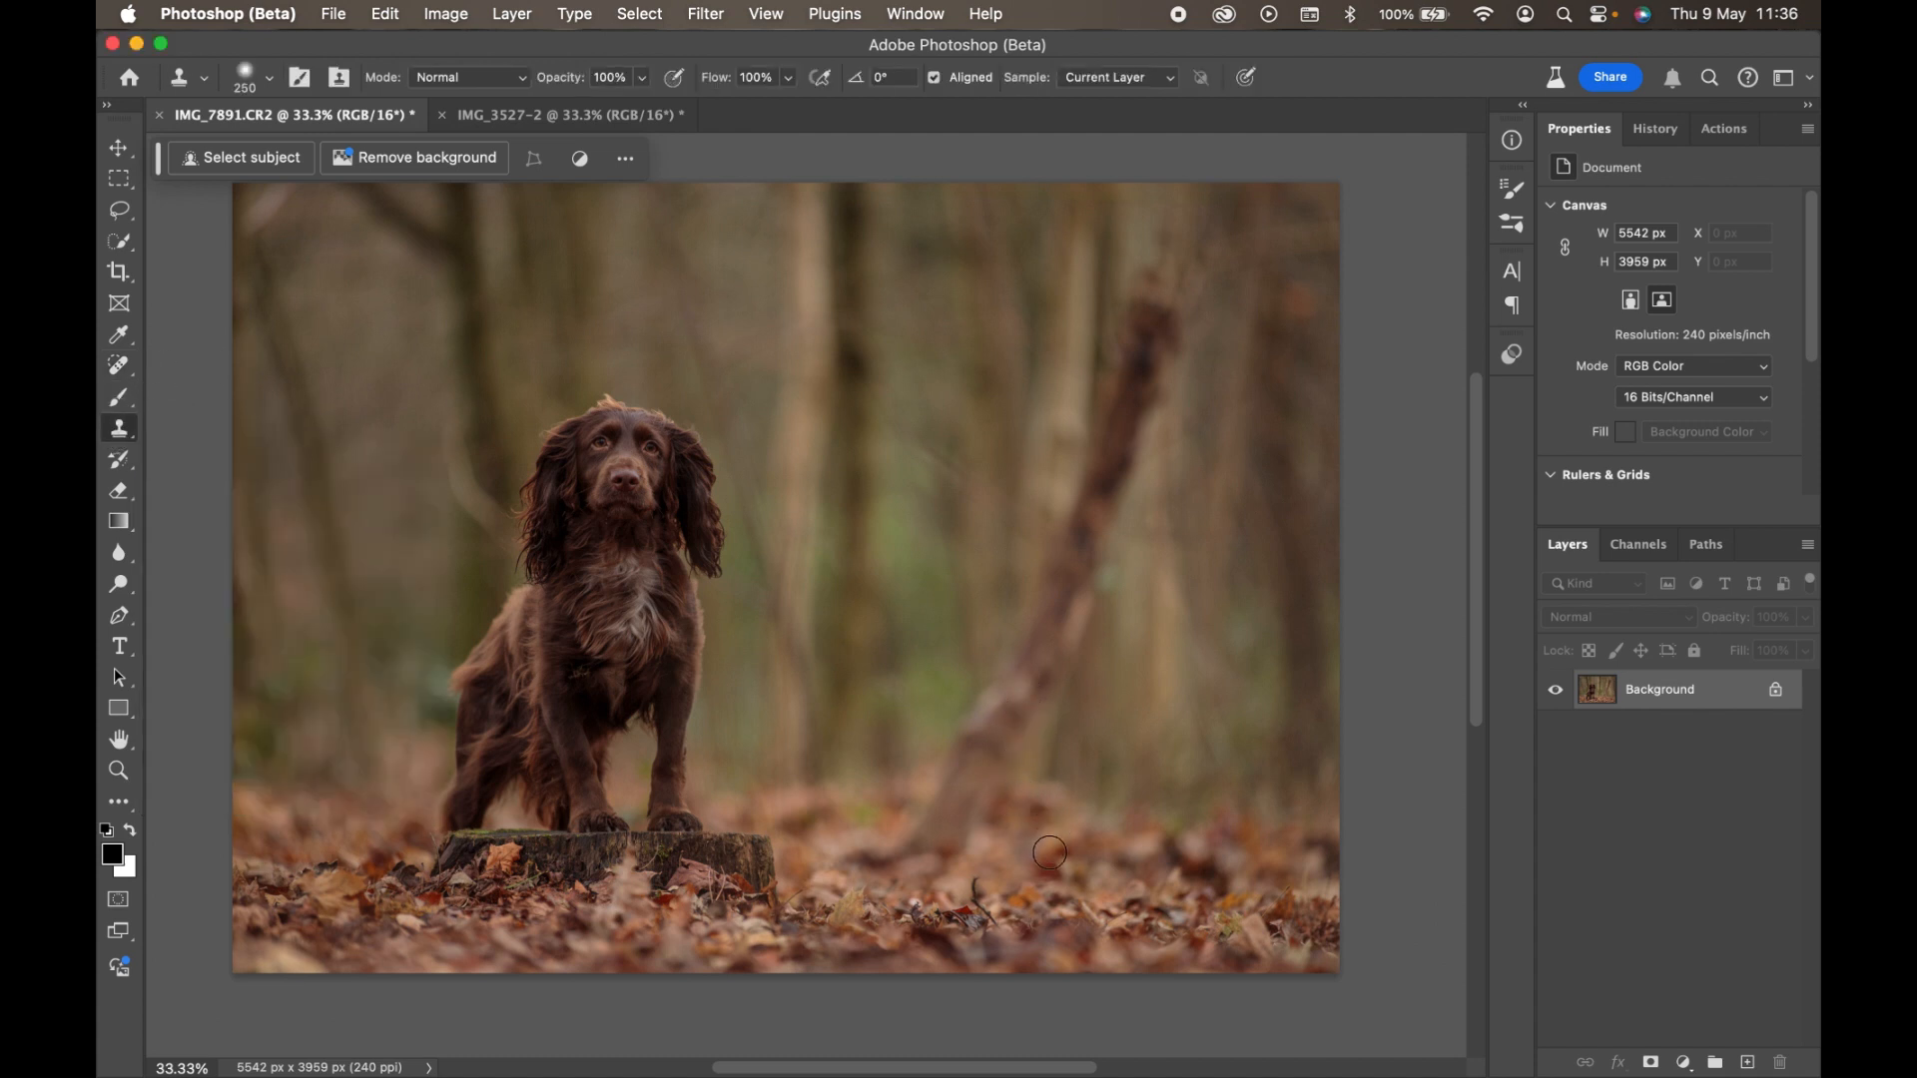
key([)
alt+click(1058, 903)
click(996, 907)
key(super+z)
drag(997, 909, 984, 889)
Remove the dark twig in the leaves beyond the stump using the Spot Healing Brush set to Content-Aware.
click(120, 371)
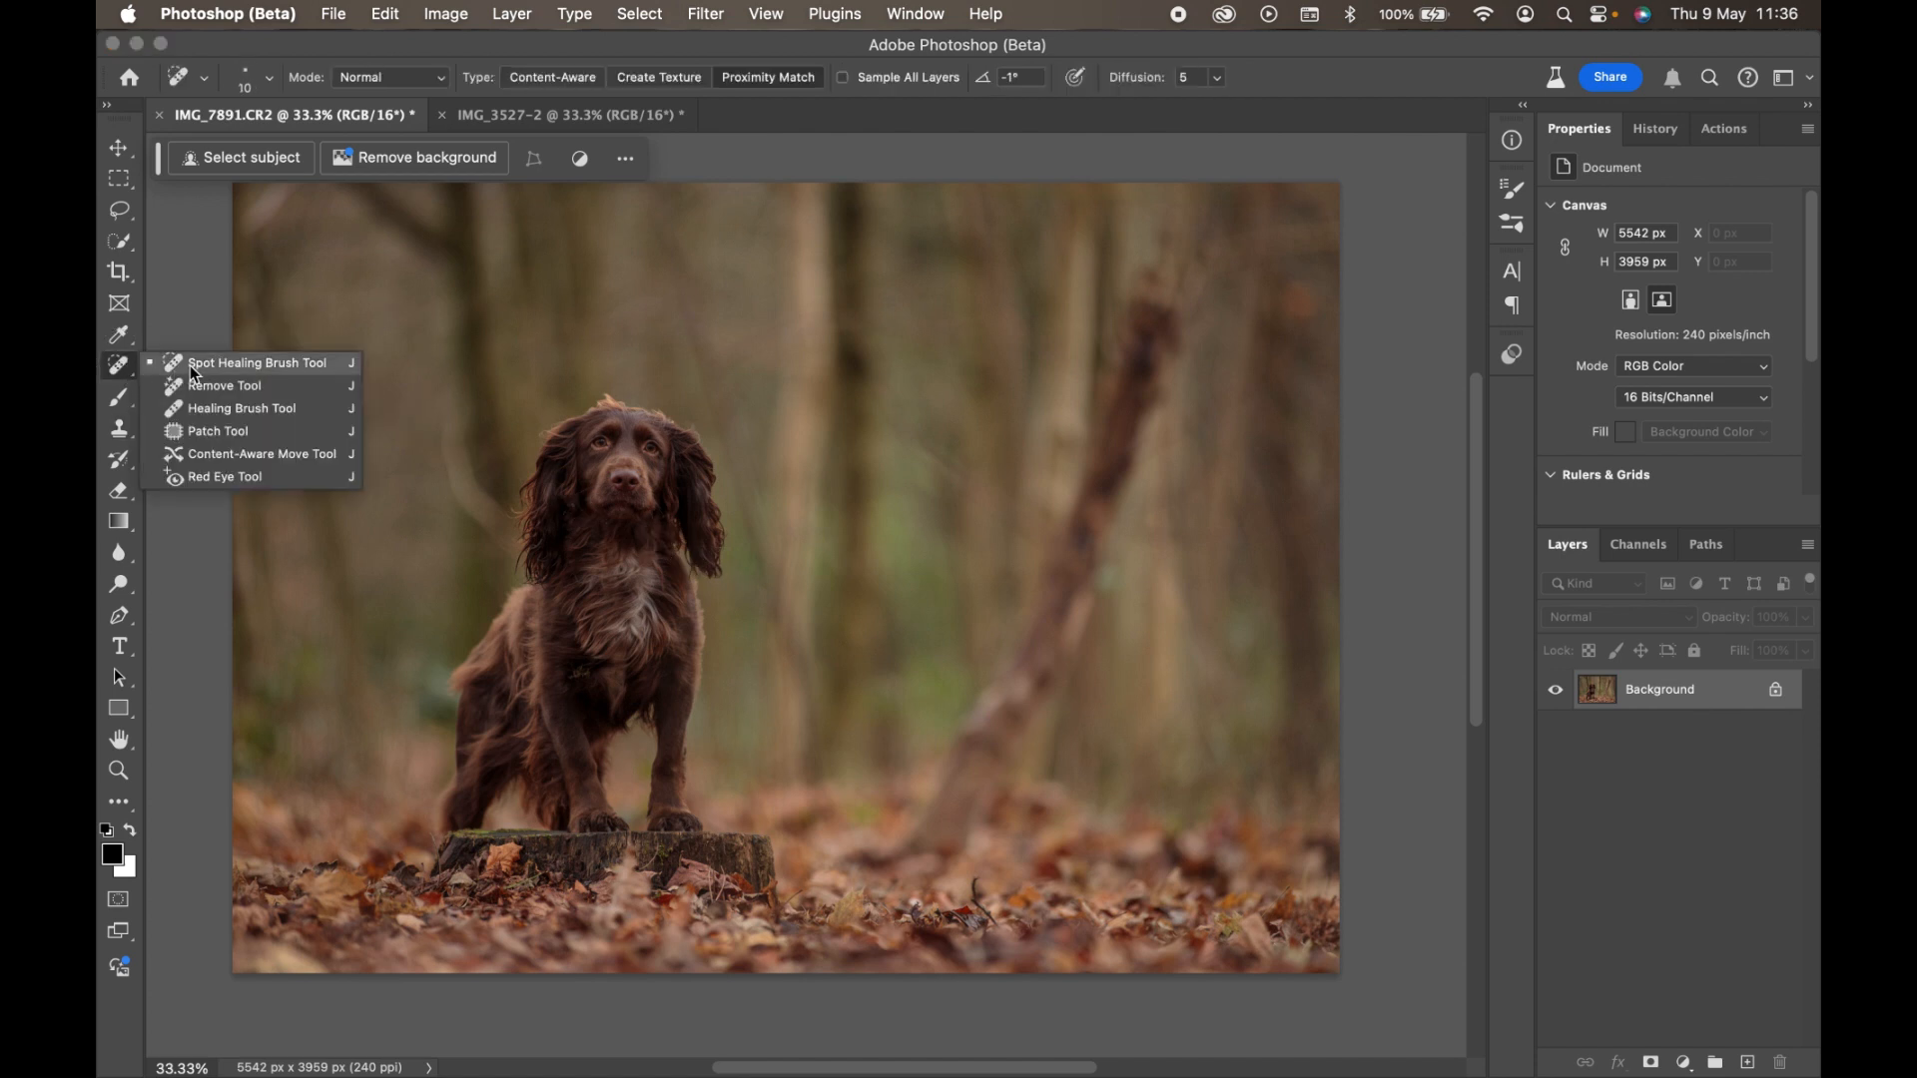
click(190, 365)
click(548, 81)
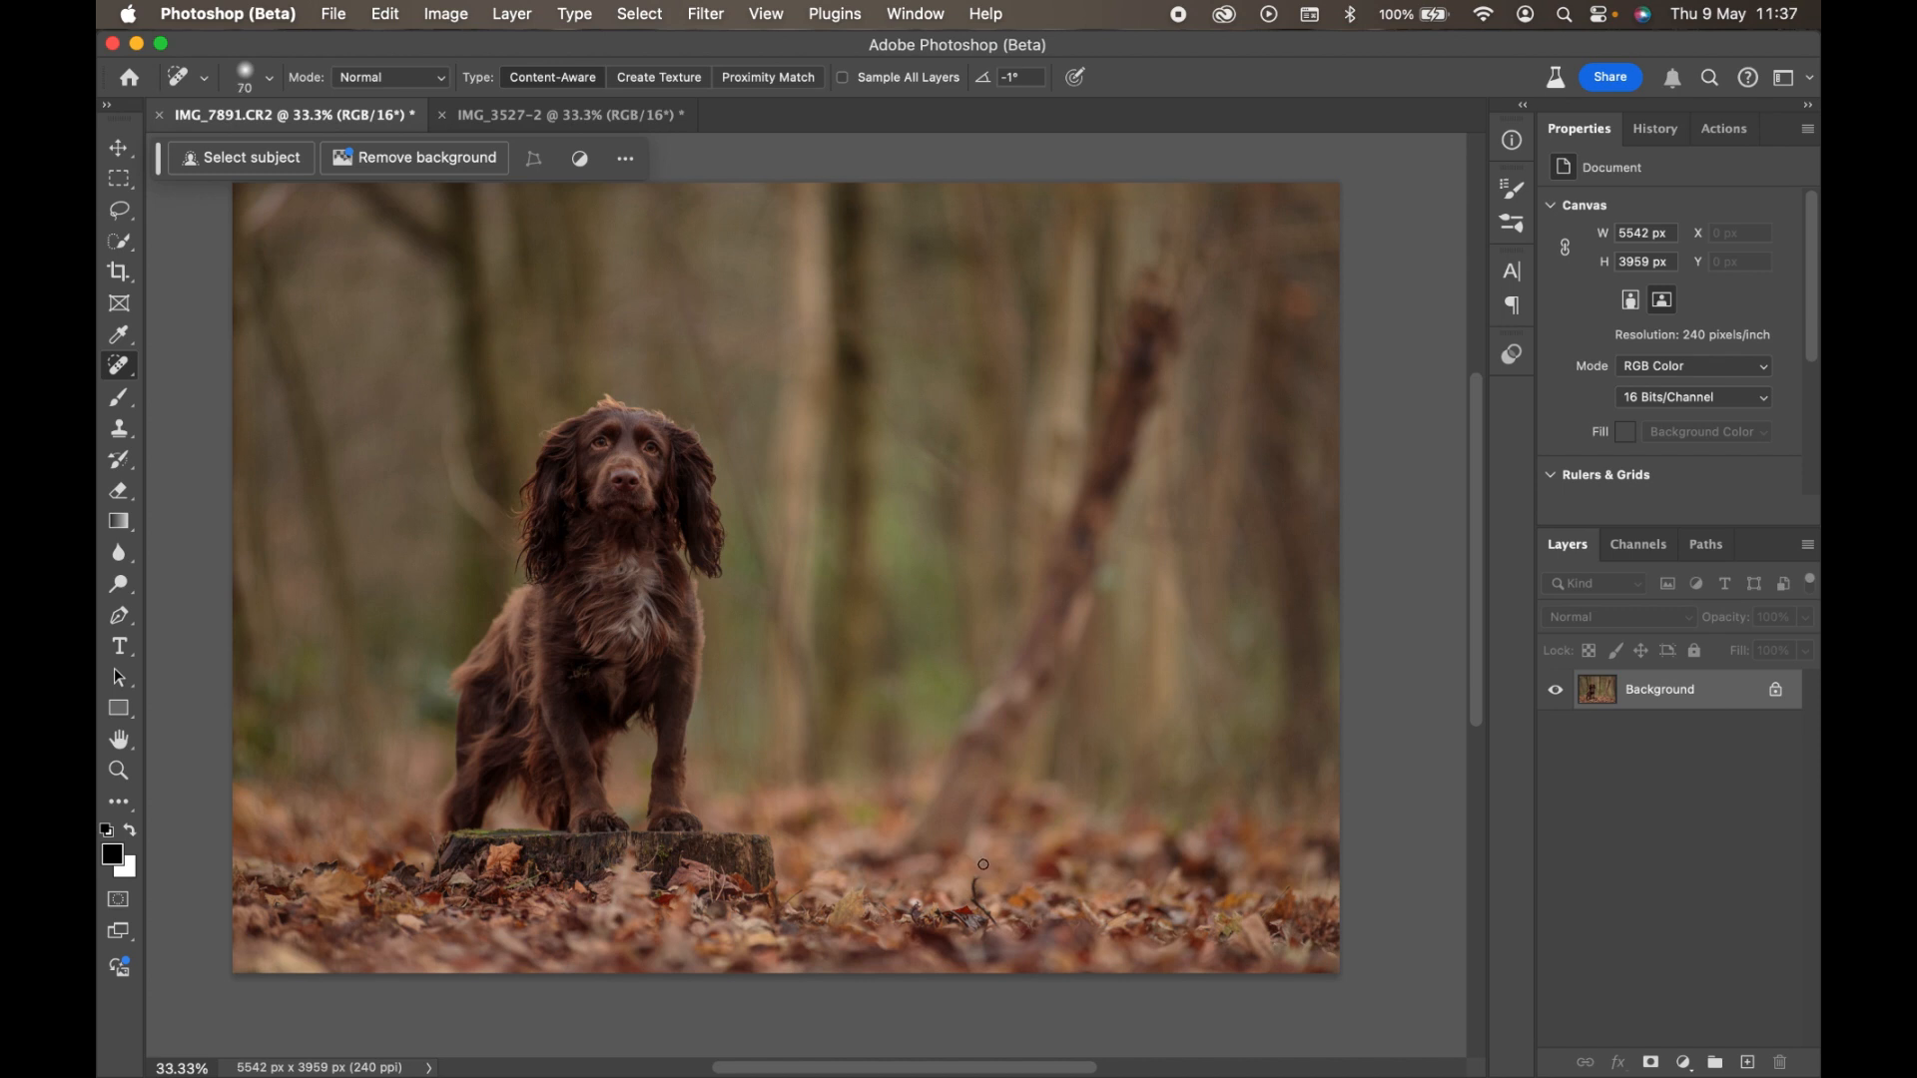
drag(976, 877, 993, 920)
Heal away the thin twig sticking up beside the right edge of the stump with a 60 px brush.
key(super+1)
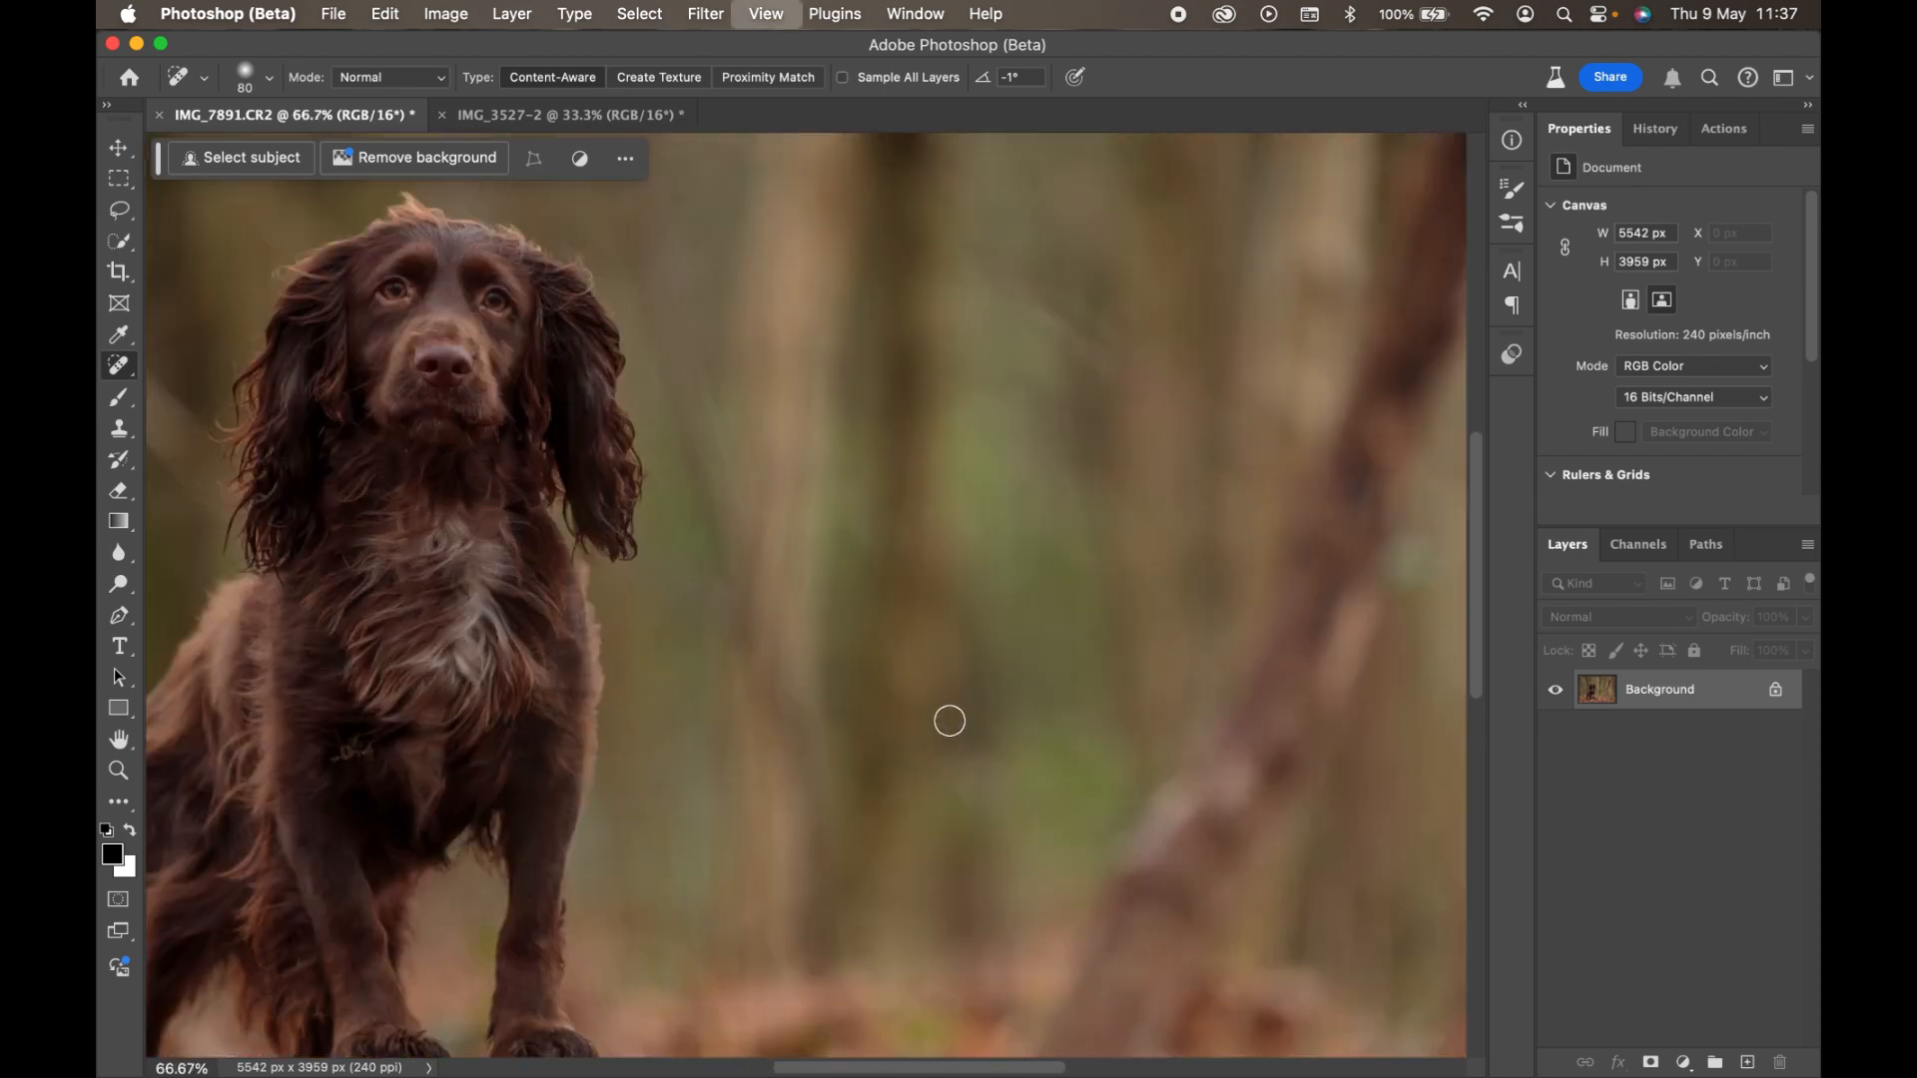
scroll(949, 721, down, 10)
scroll(949, 721, left, 3)
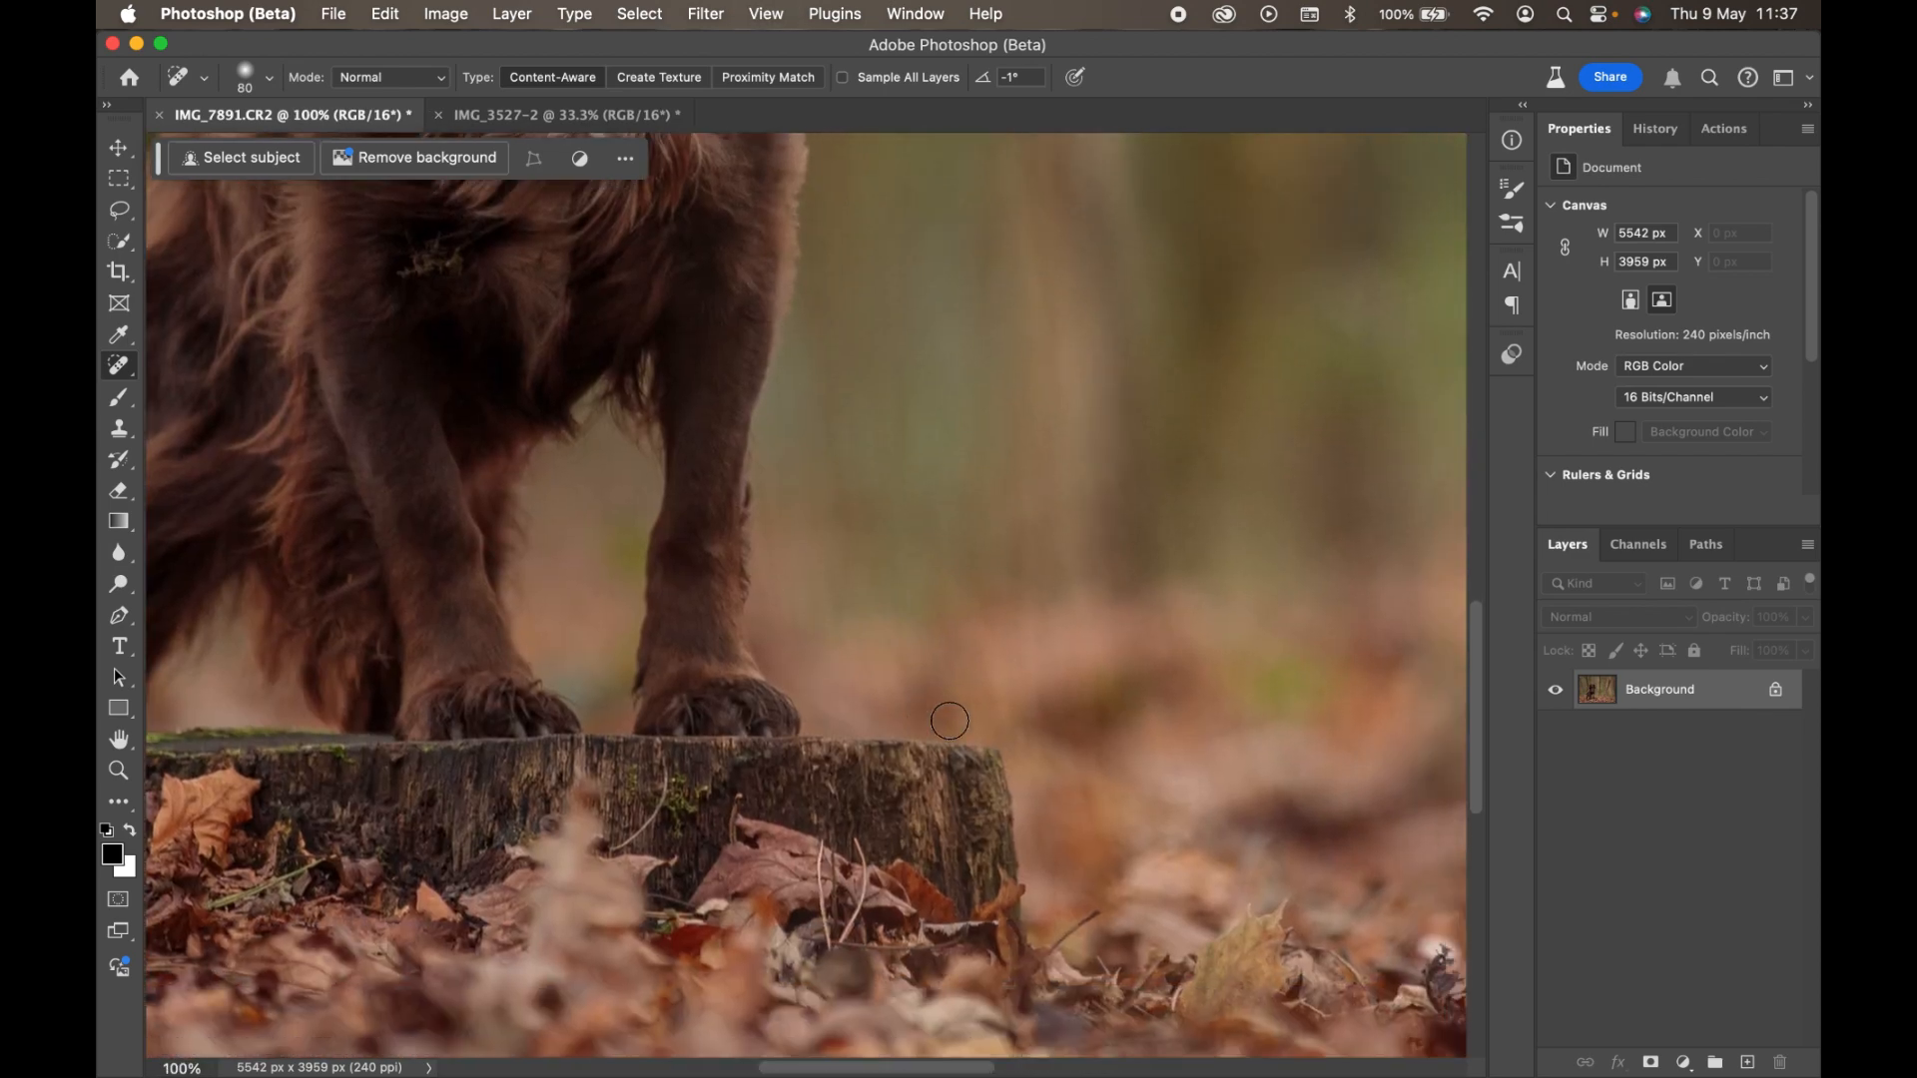
key(bracketleft)
key(bracketleft)
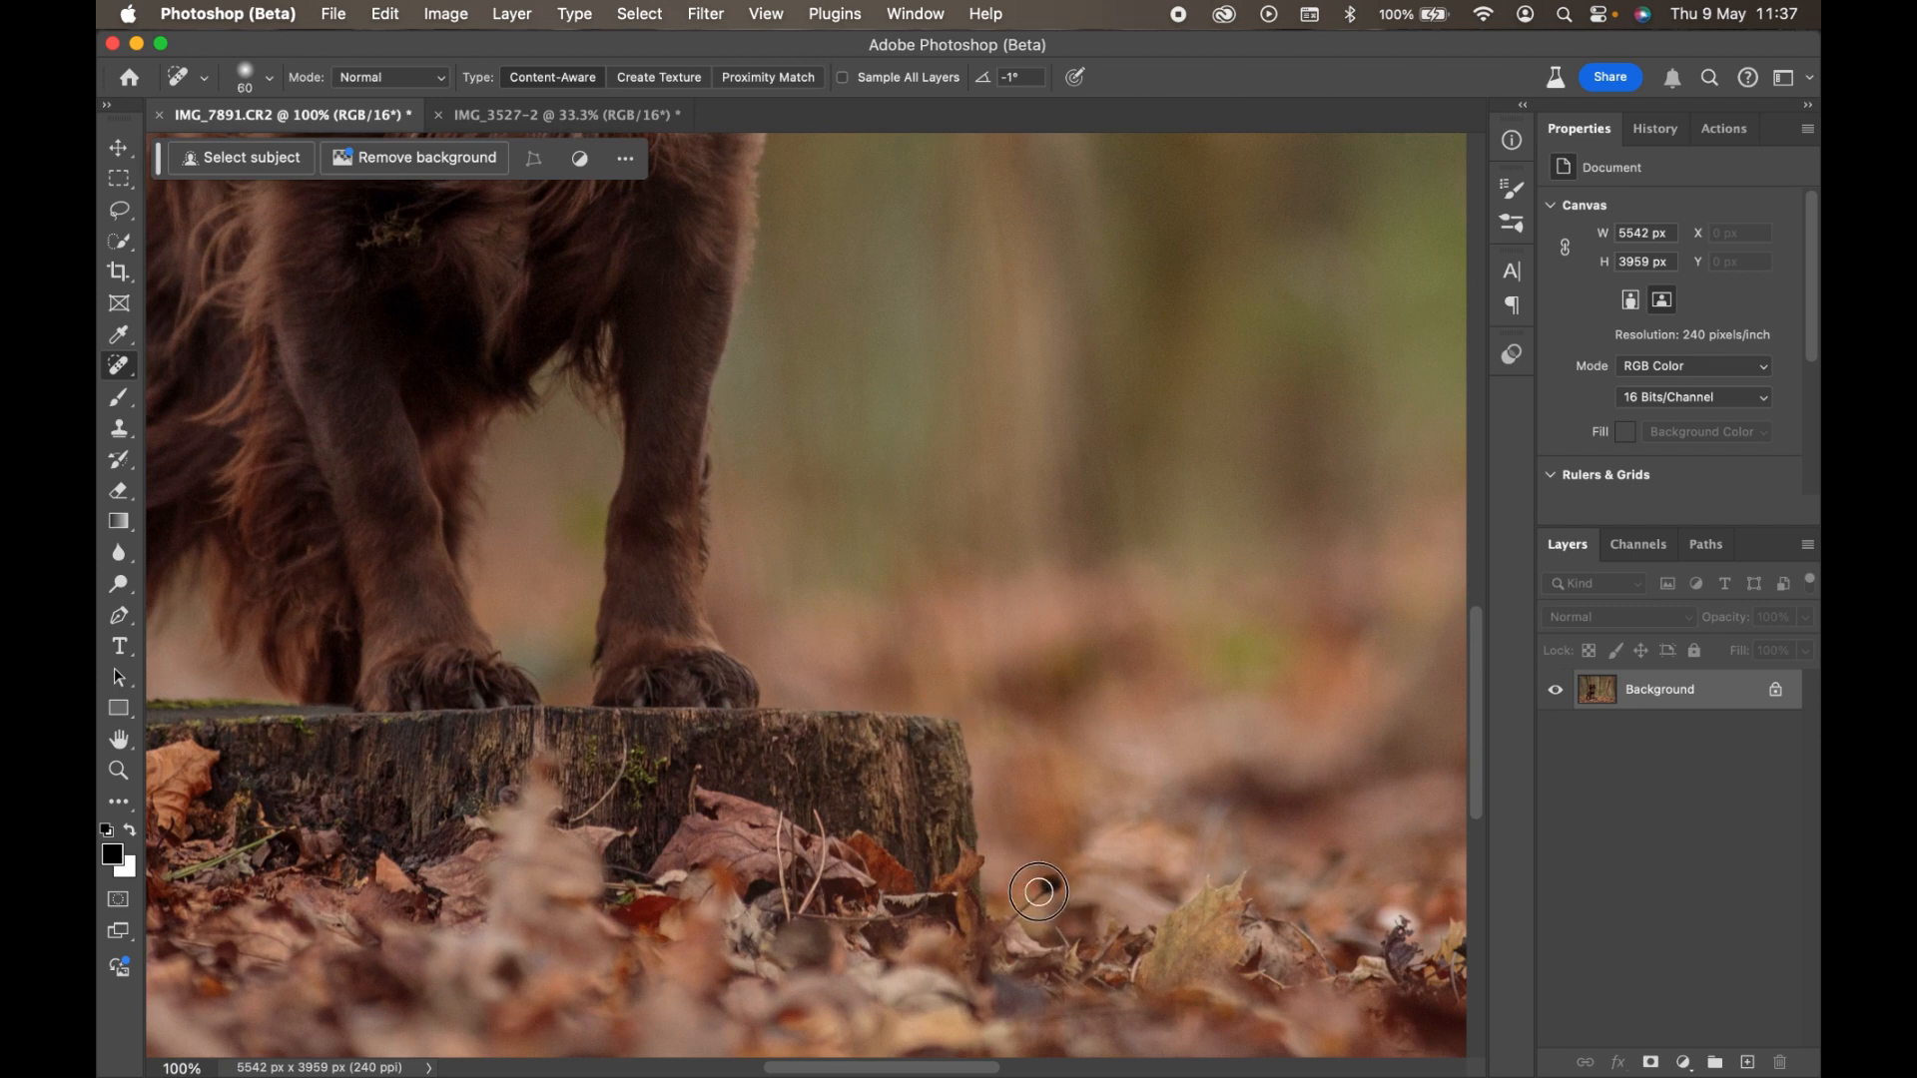
mouse_move(1056, 879)
mouse_down()
mouse_move(1019, 909)
mouse_move(1044, 944)
mouse_up()
Heal away the two pale upright stems in front of the stump, reducing the brush to 30 px.
key(bracketleft)
key(bracketleft)
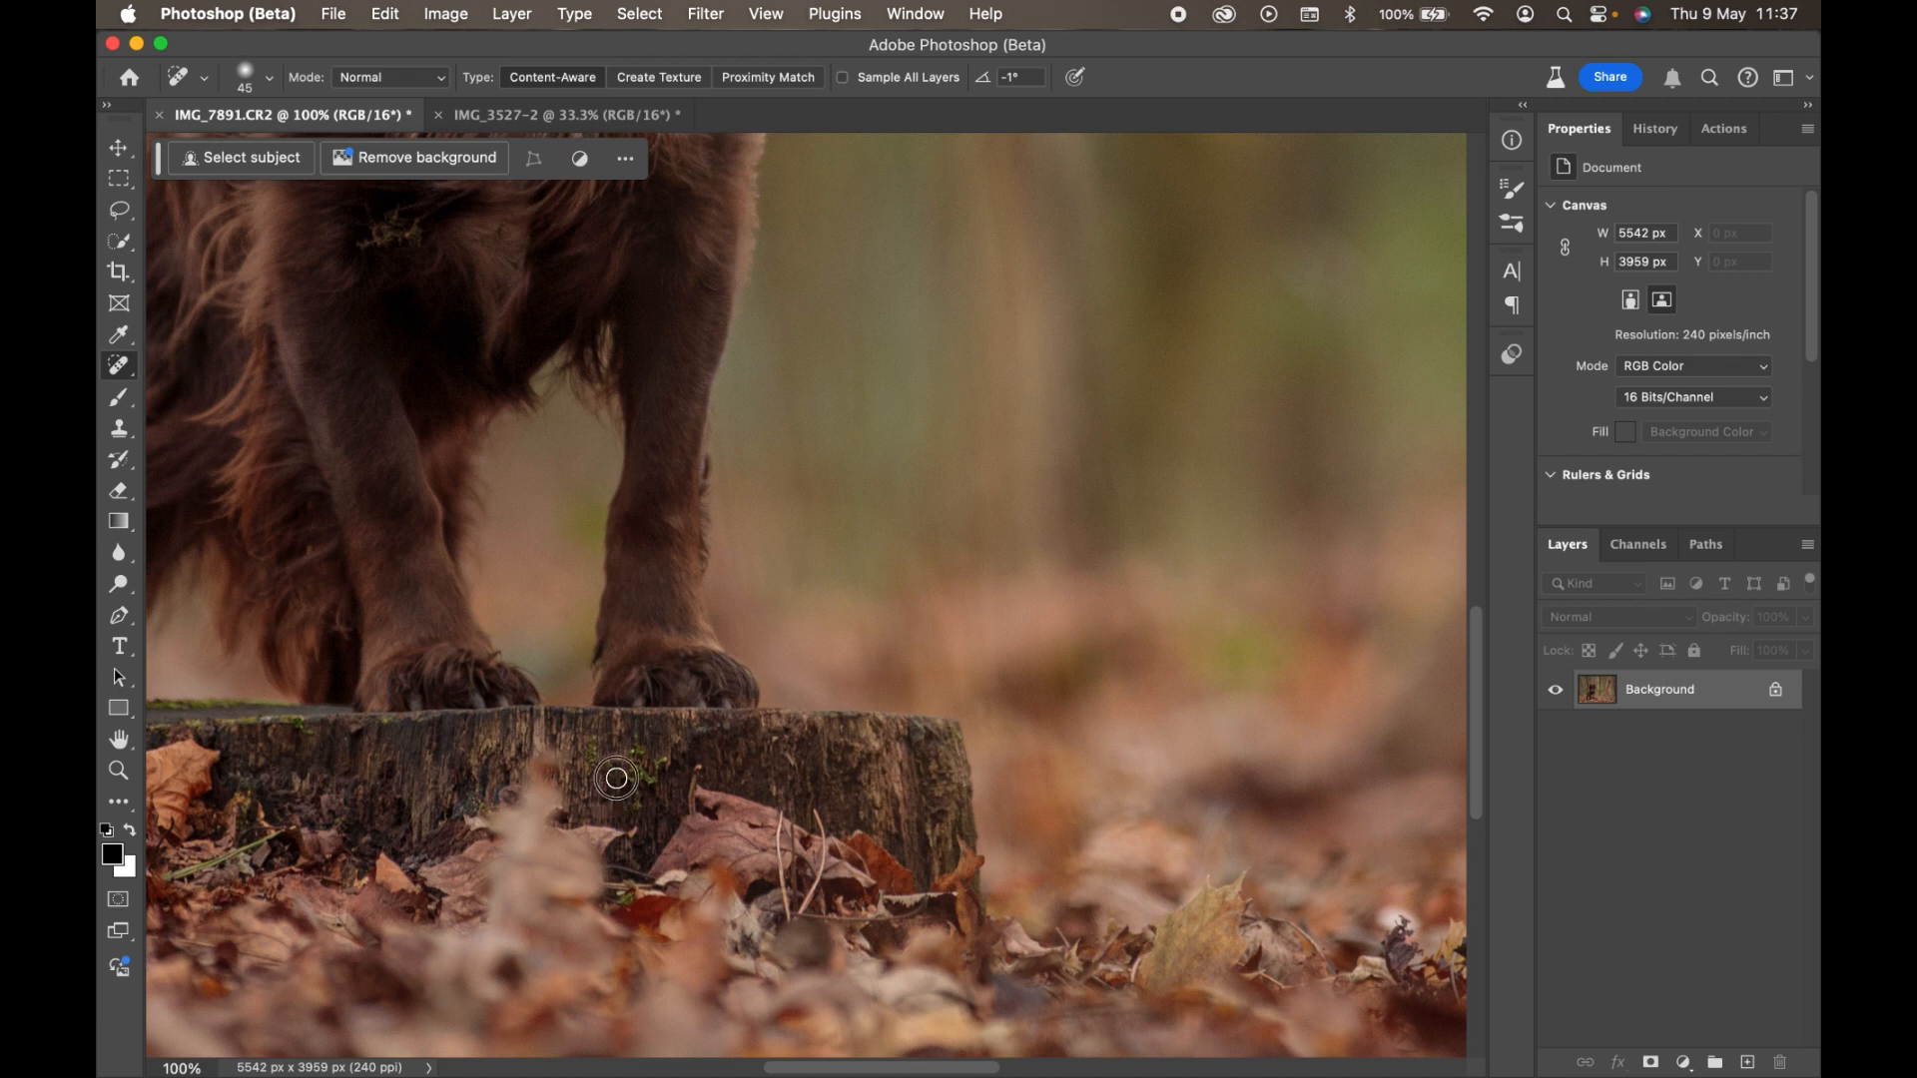
key(bracketleft)
drag(780, 804, 791, 919)
drag(817, 809, 805, 910)
key(bracketleft)
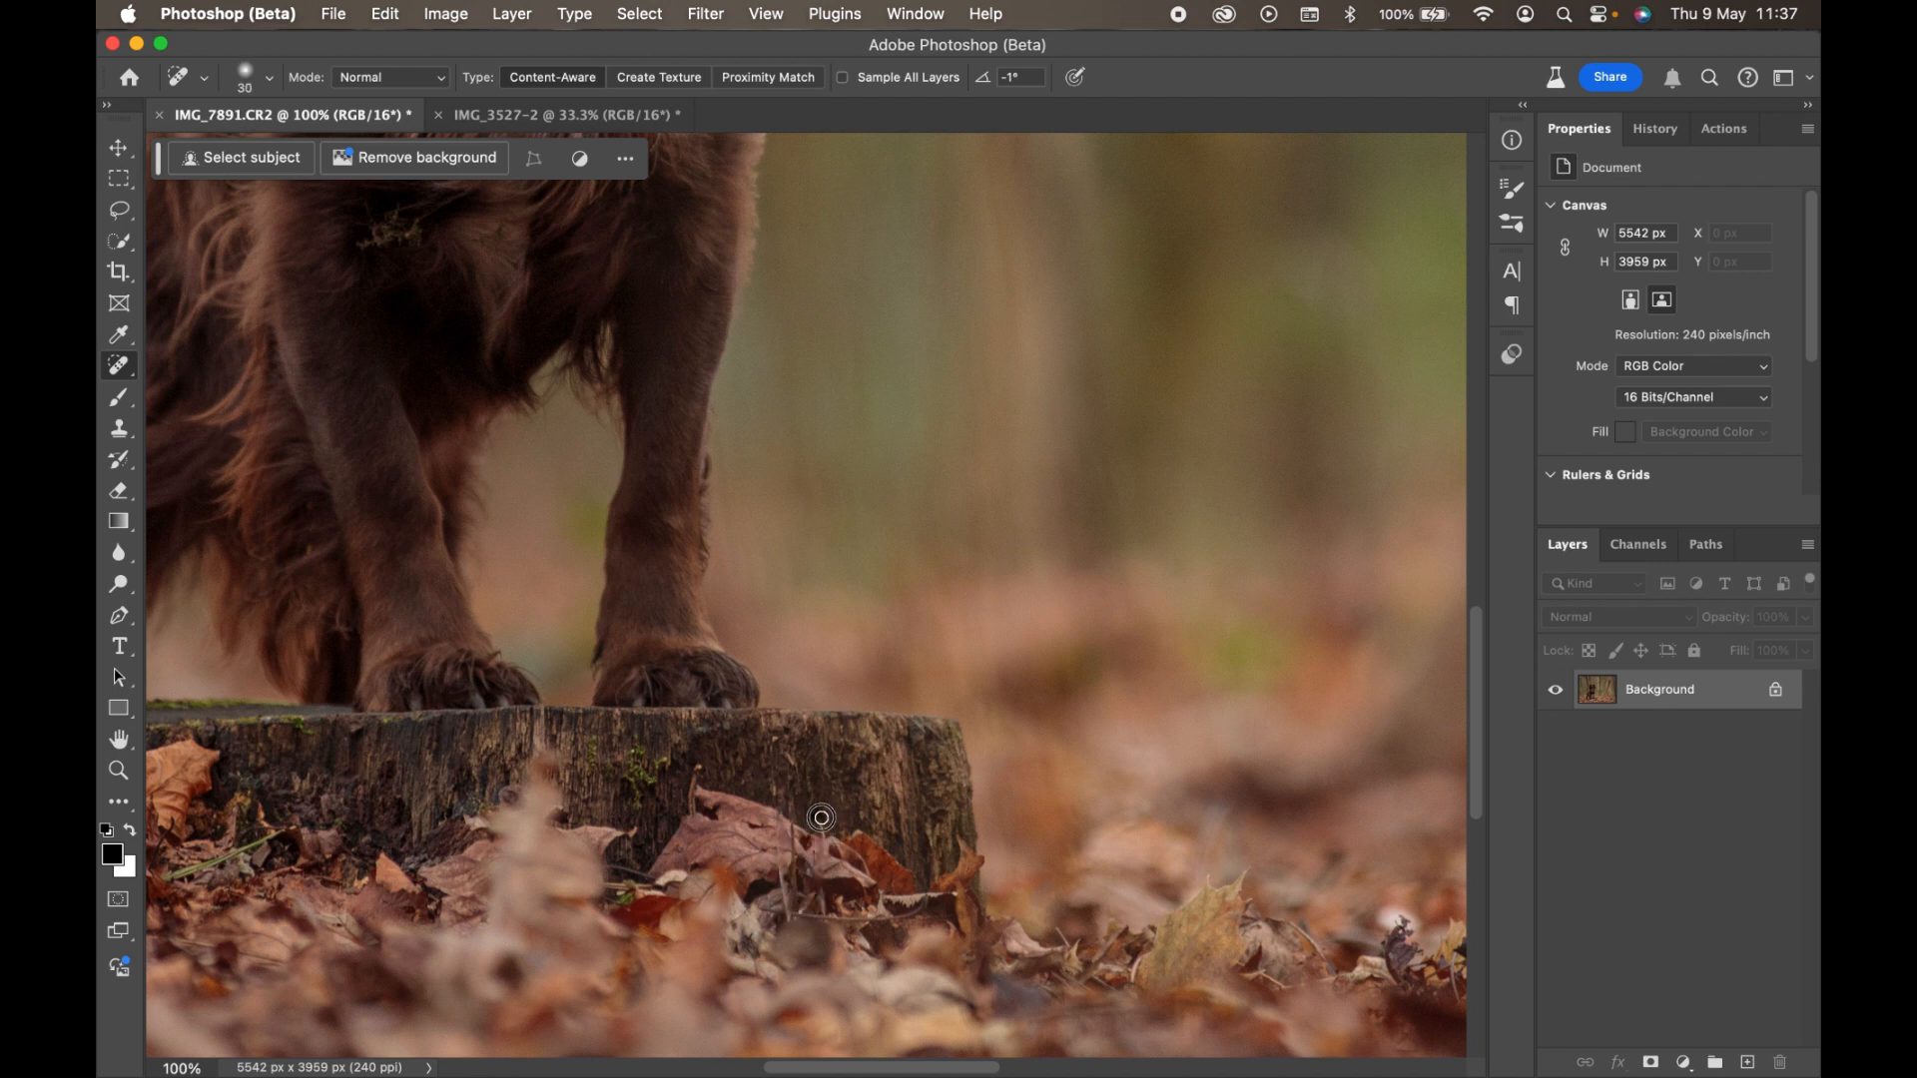
drag(820, 818, 789, 928)
Heal away the thin twig rising at the left end of the stump with a 25 px brush.
key(bracketleft)
scroll(700, 756, left, 5)
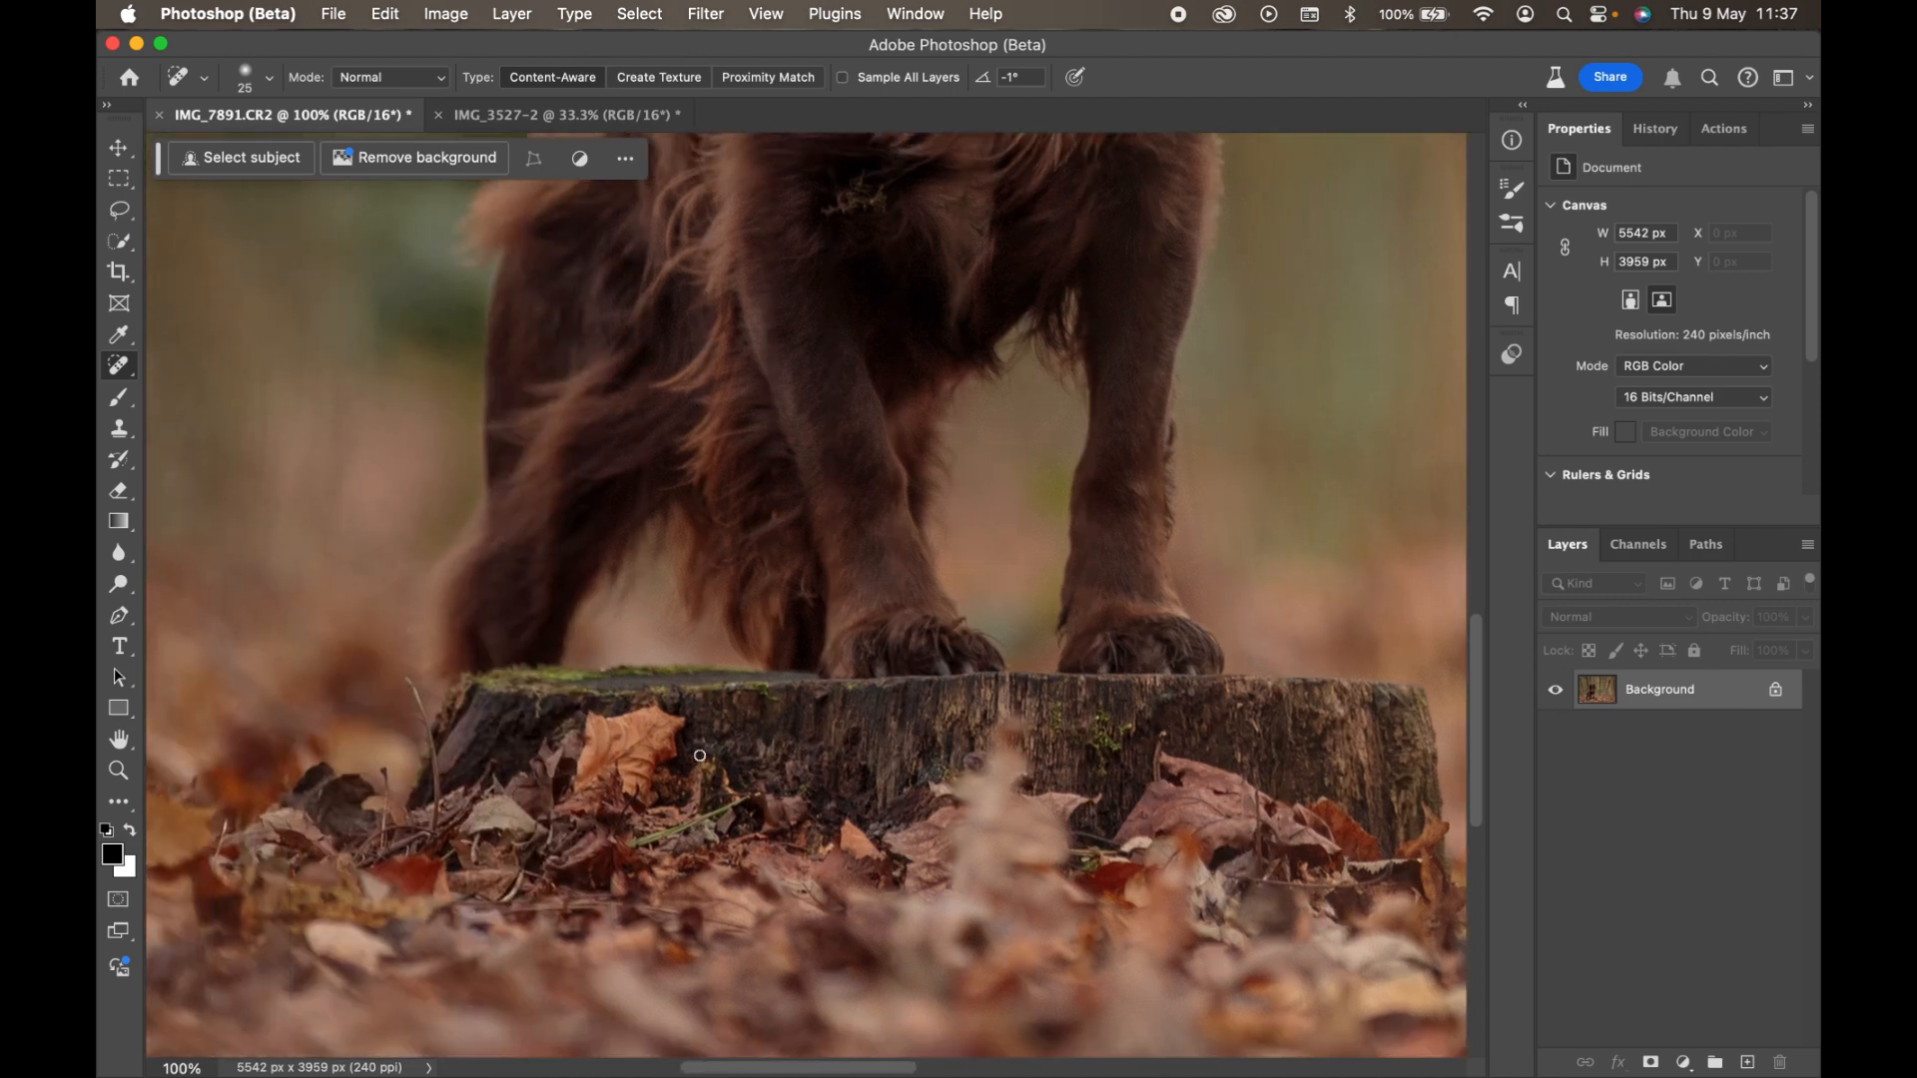
scroll(700, 756, left, 3)
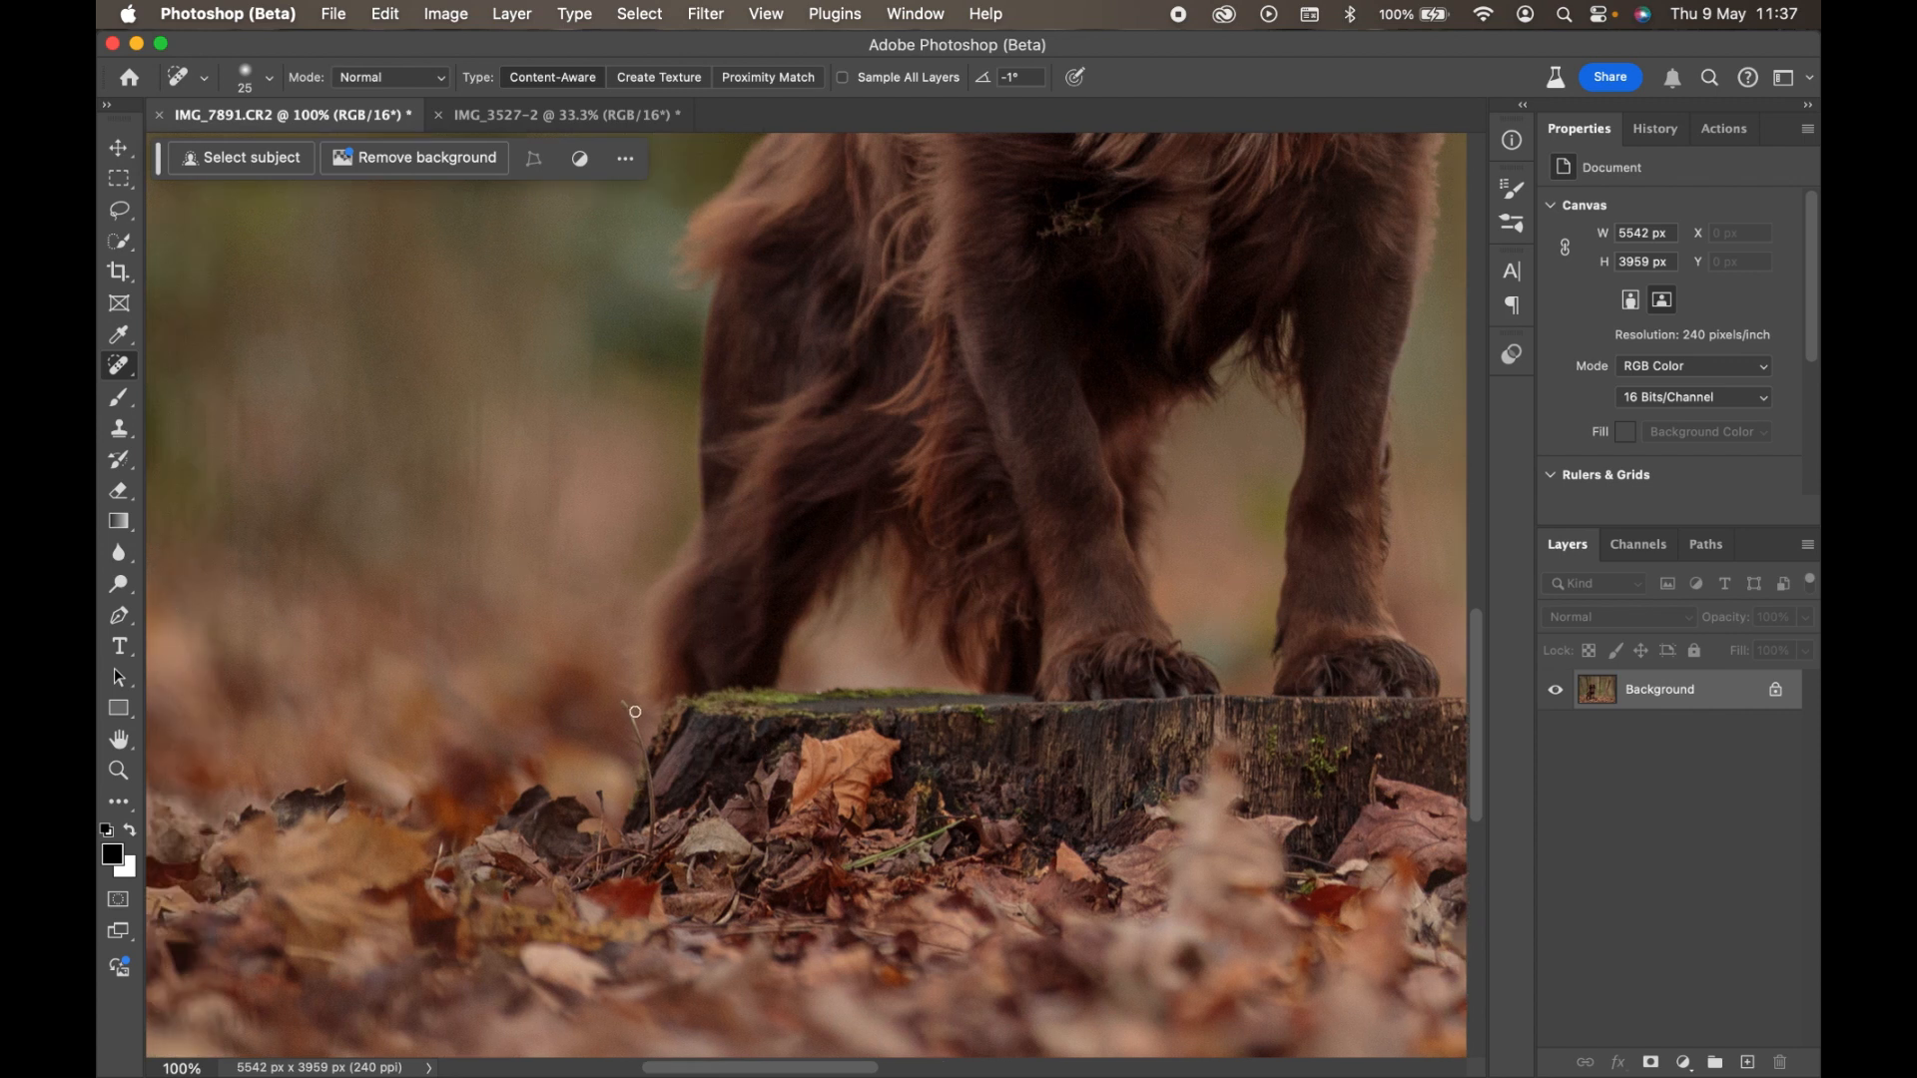
mouse_move(624, 706)
mouse_down()
mouse_move(649, 836)
mouse_move(599, 799)
mouse_move(602, 840)
mouse_up()
Heal away the grass stem in the leaves near the photo's right edge with a 20 px brush.
scroll(641, 736, left, 10)
scroll(641, 735, right, 15)
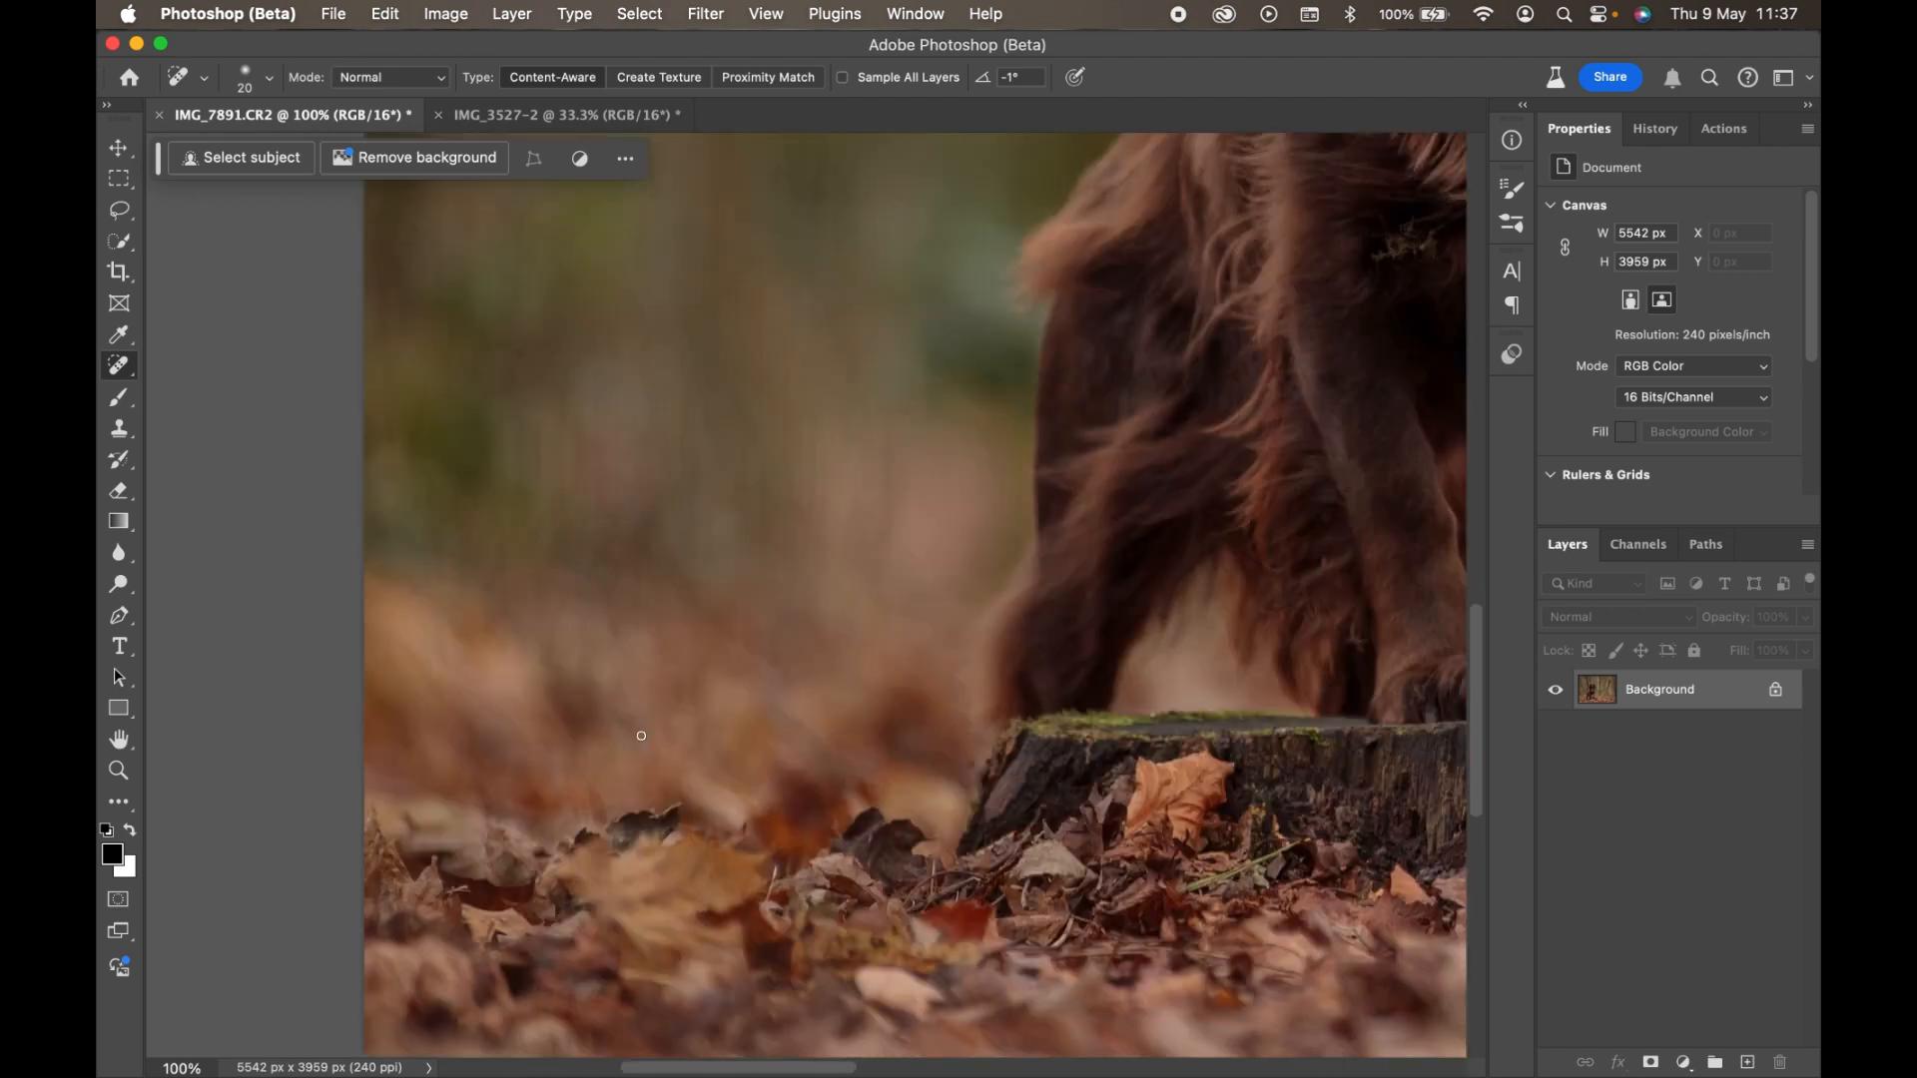
scroll(641, 736, right, 6)
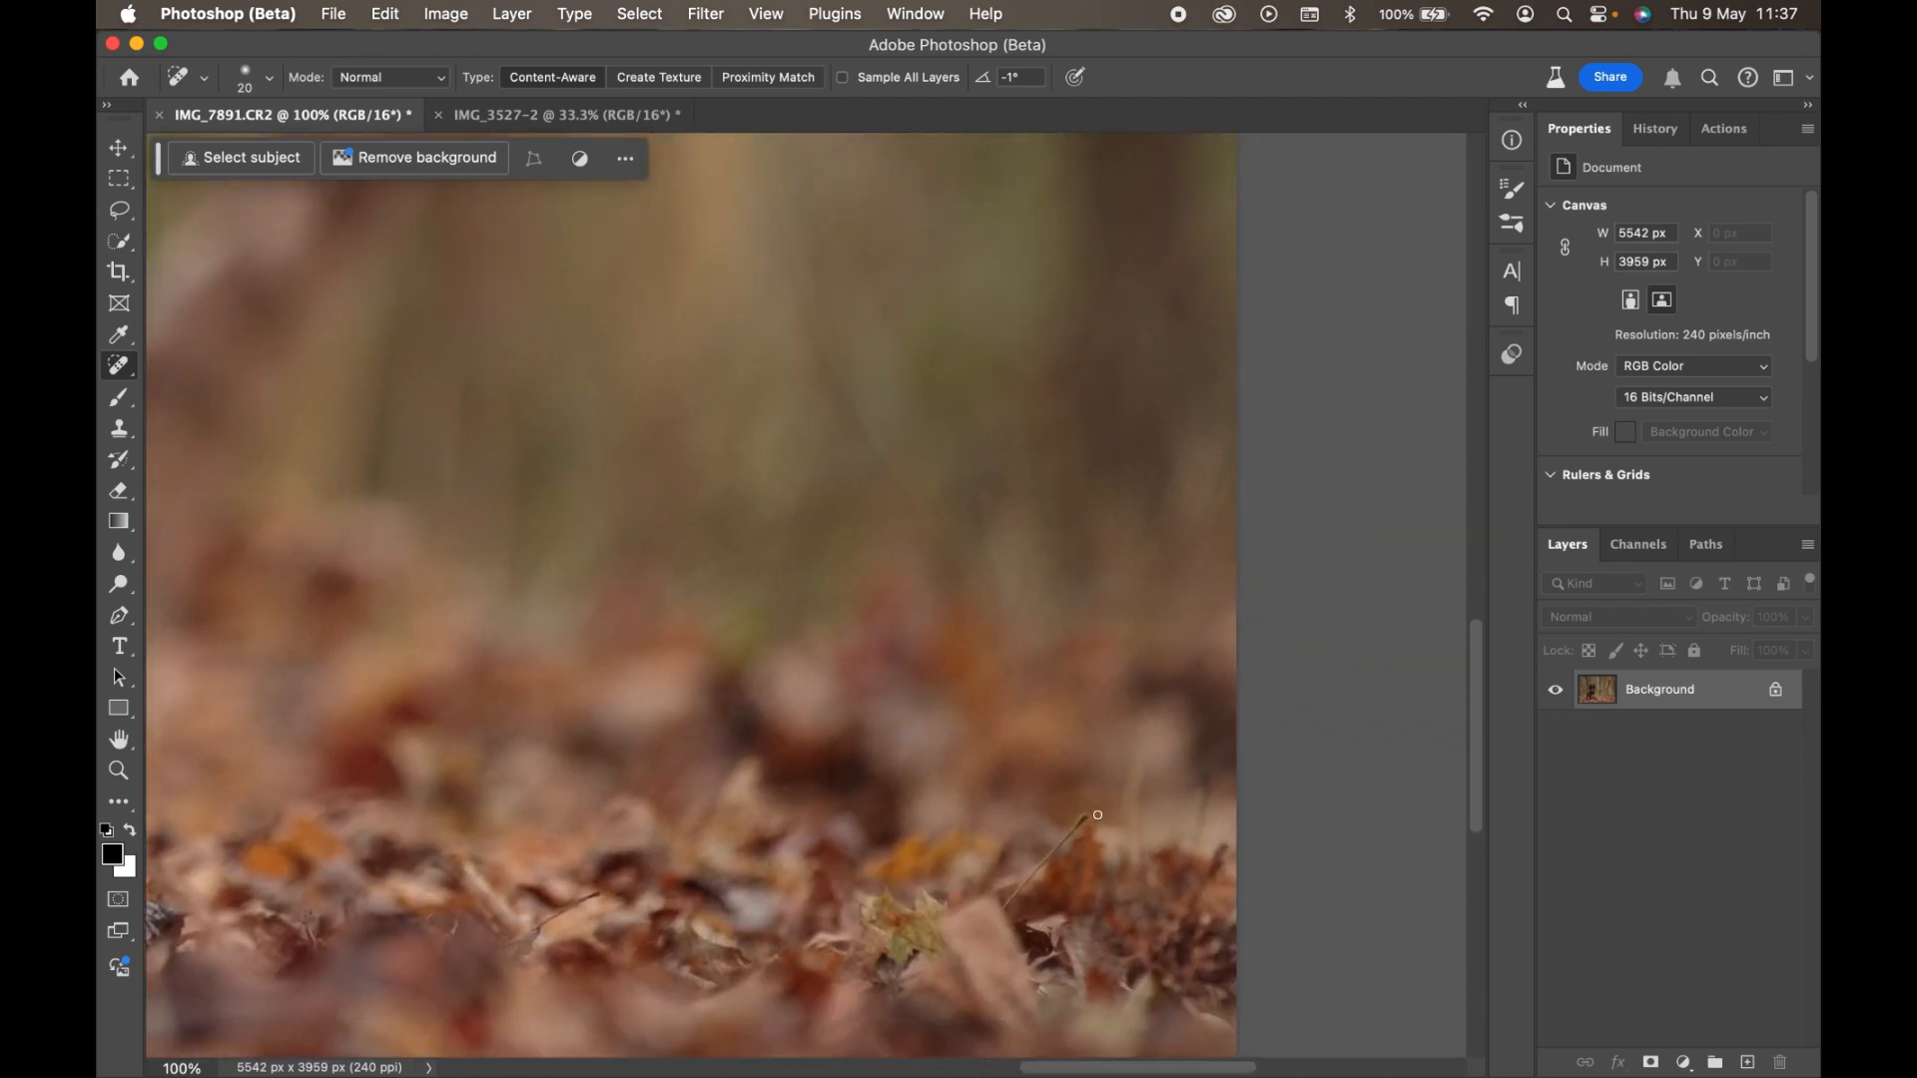
mouse_move(1097, 815)
mouse_down()
mouse_move(997, 909)
mouse_move(1090, 943)
mouse_move(1085, 864)
mouse_move(1014, 906)
mouse_move(1070, 837)
mouse_up()
Heal away the bits of debris caught in the fur on the dog's lower chest.
scroll(1082, 784, up, 5)
scroll(1082, 784, left, 10)
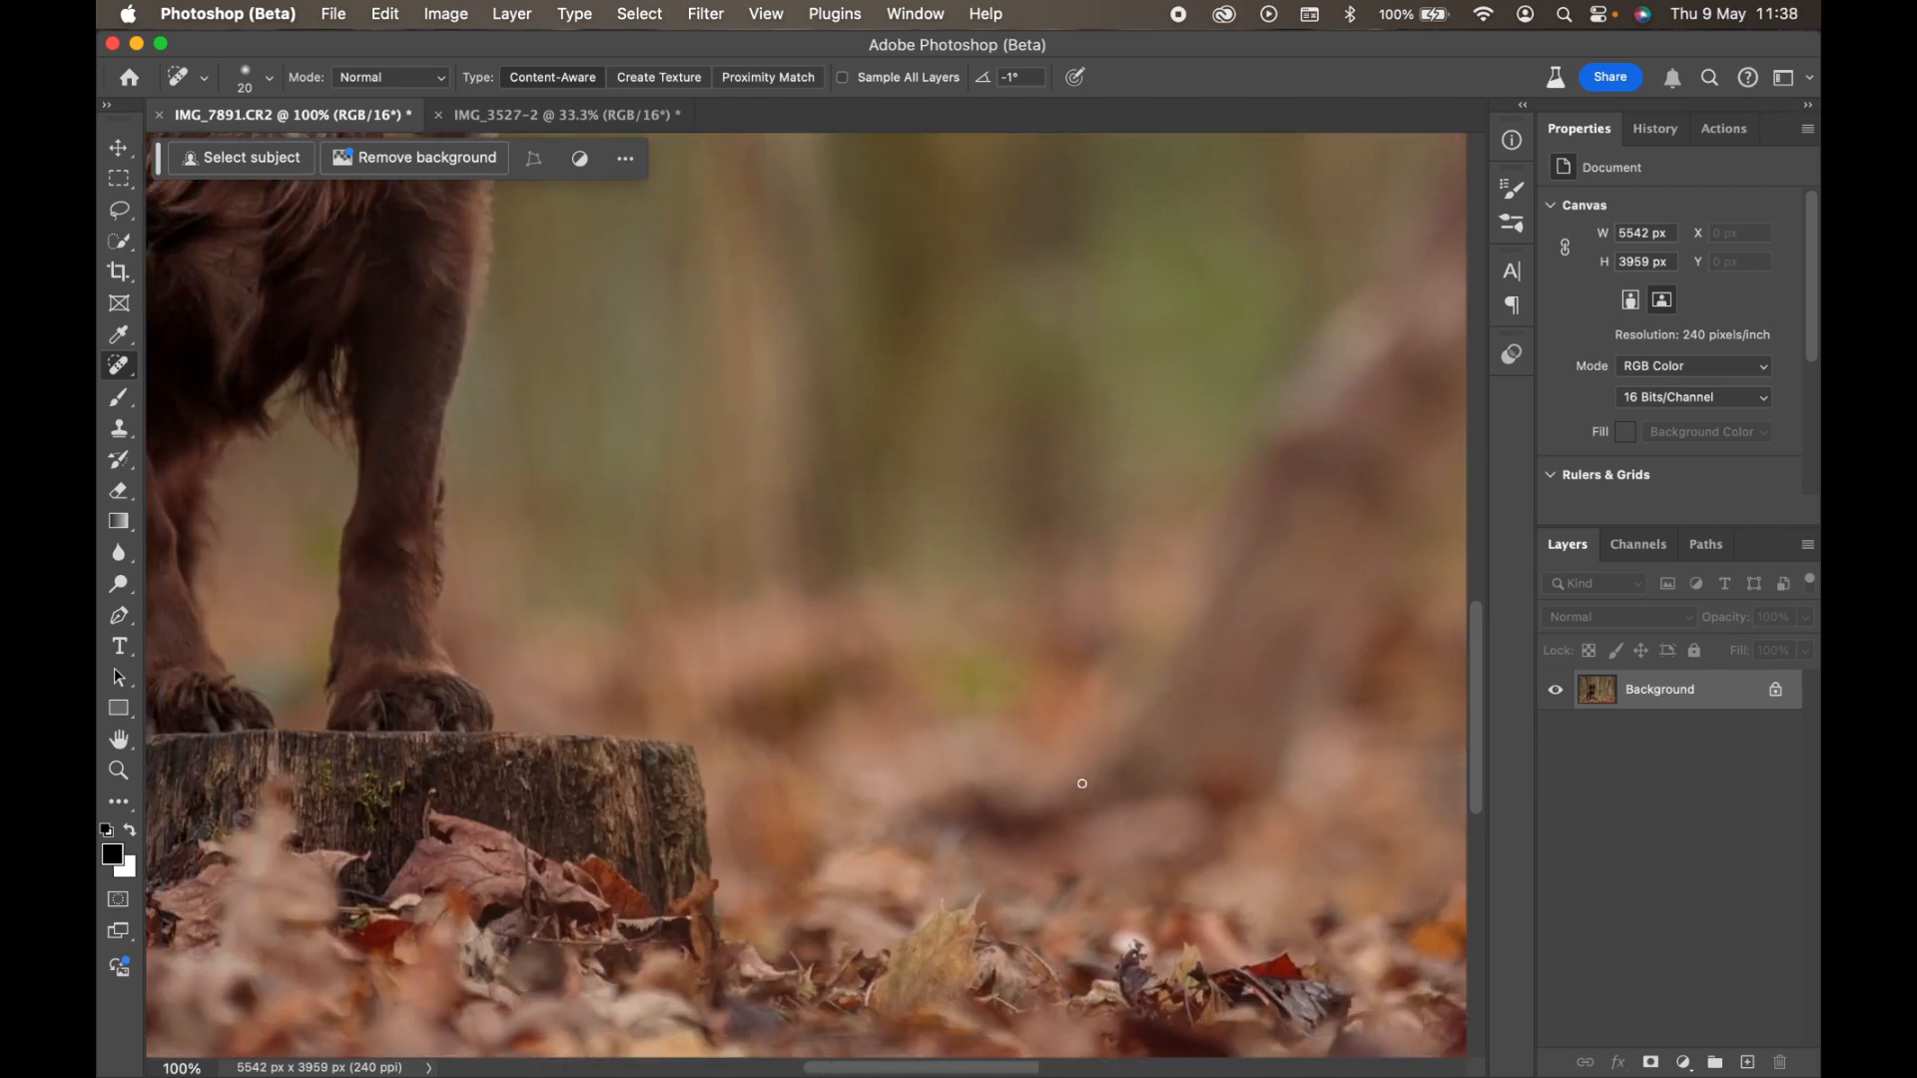
scroll(1082, 783, up, 5)
scroll(1082, 784, left, 4)
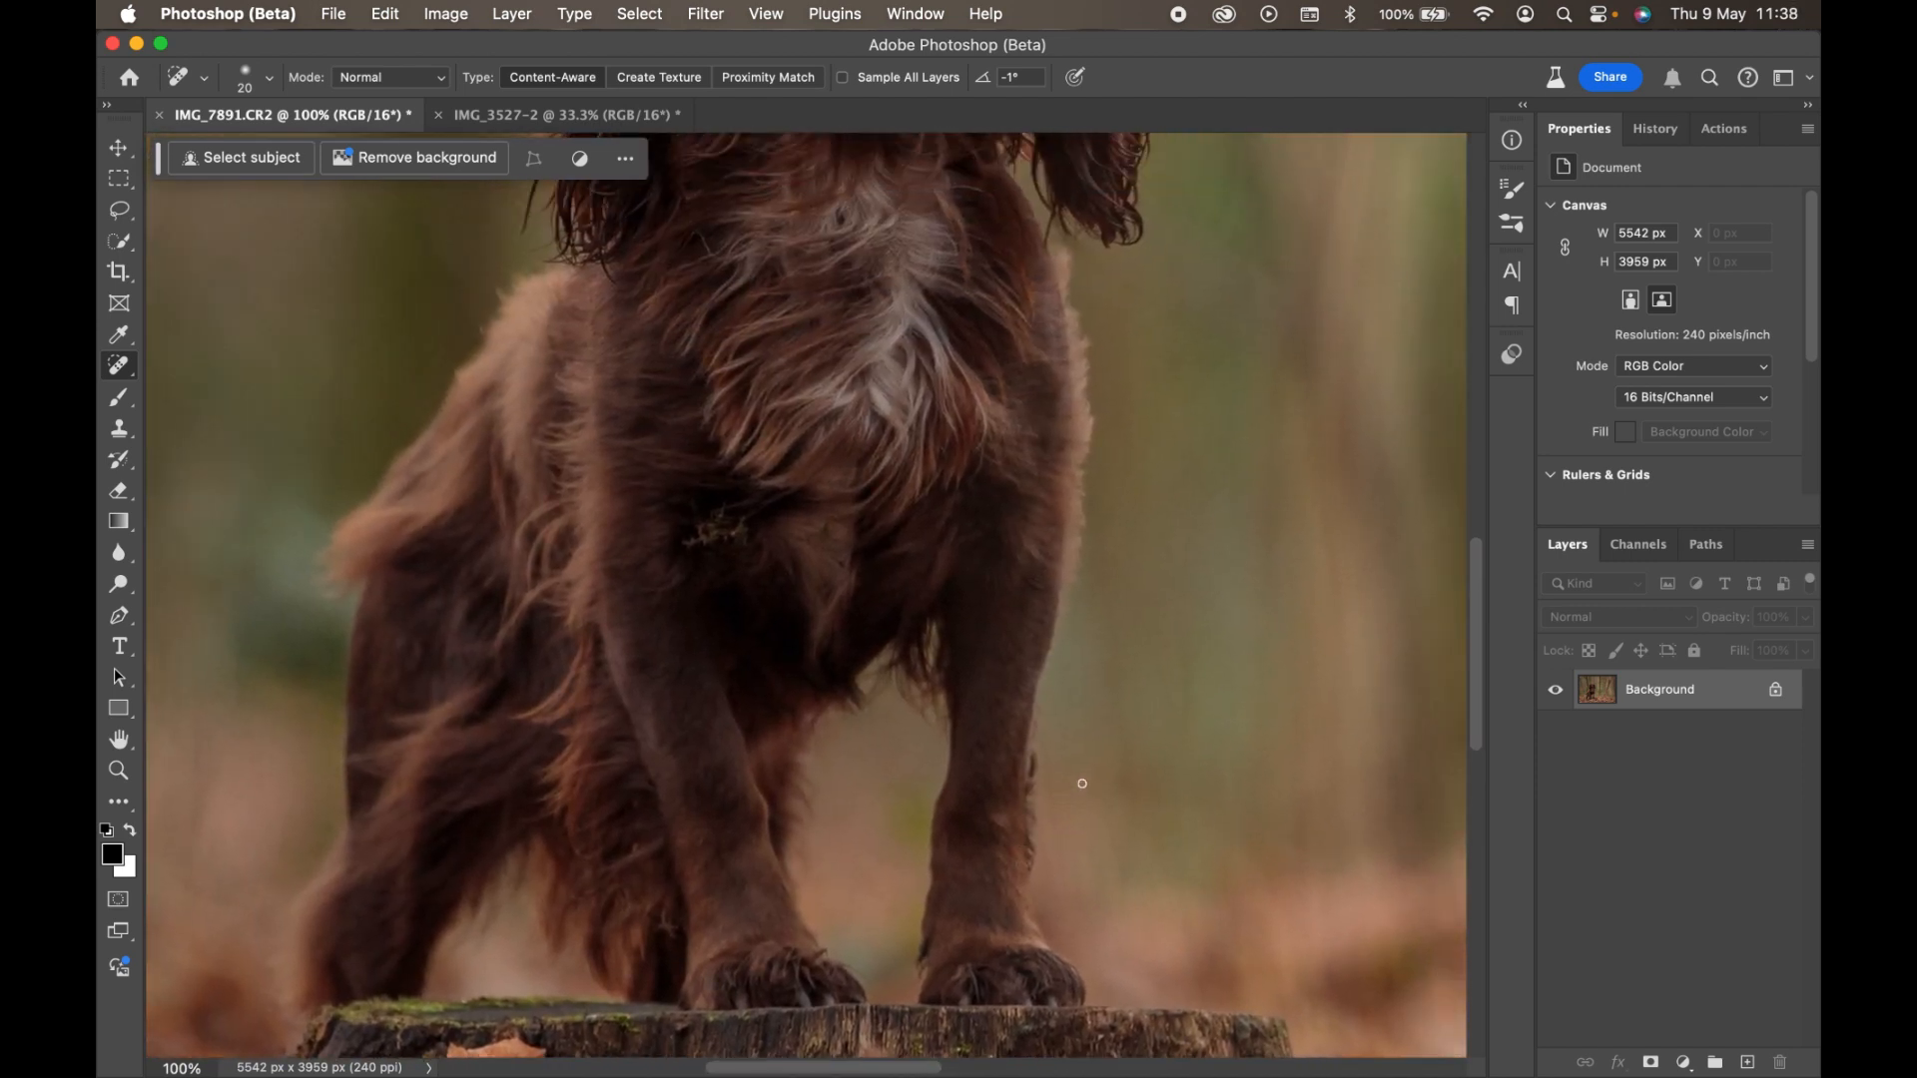
click(739, 525)
Step back in the spaniel photo's history to the Flatten Image state and save that state as a new snapshot.
scroll(665, 799, up, 8)
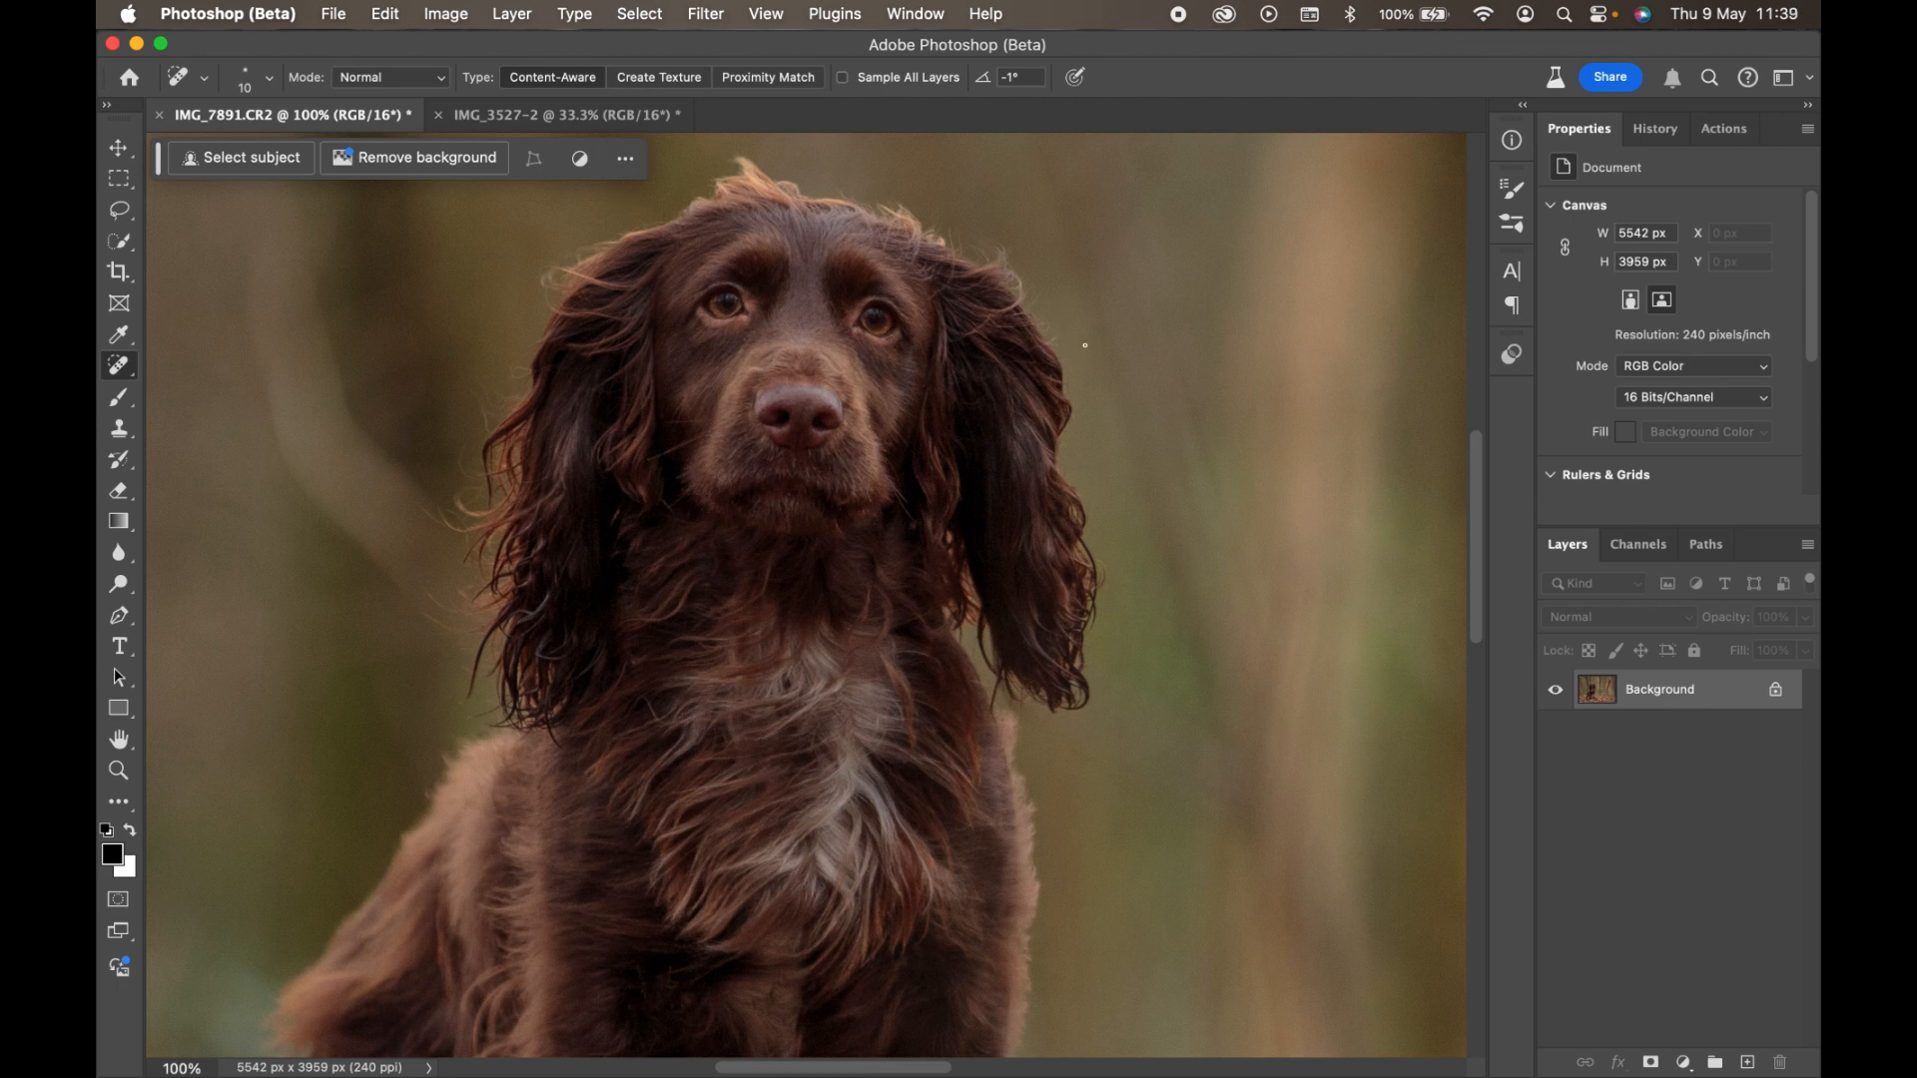
scroll(1084, 345, down, 10)
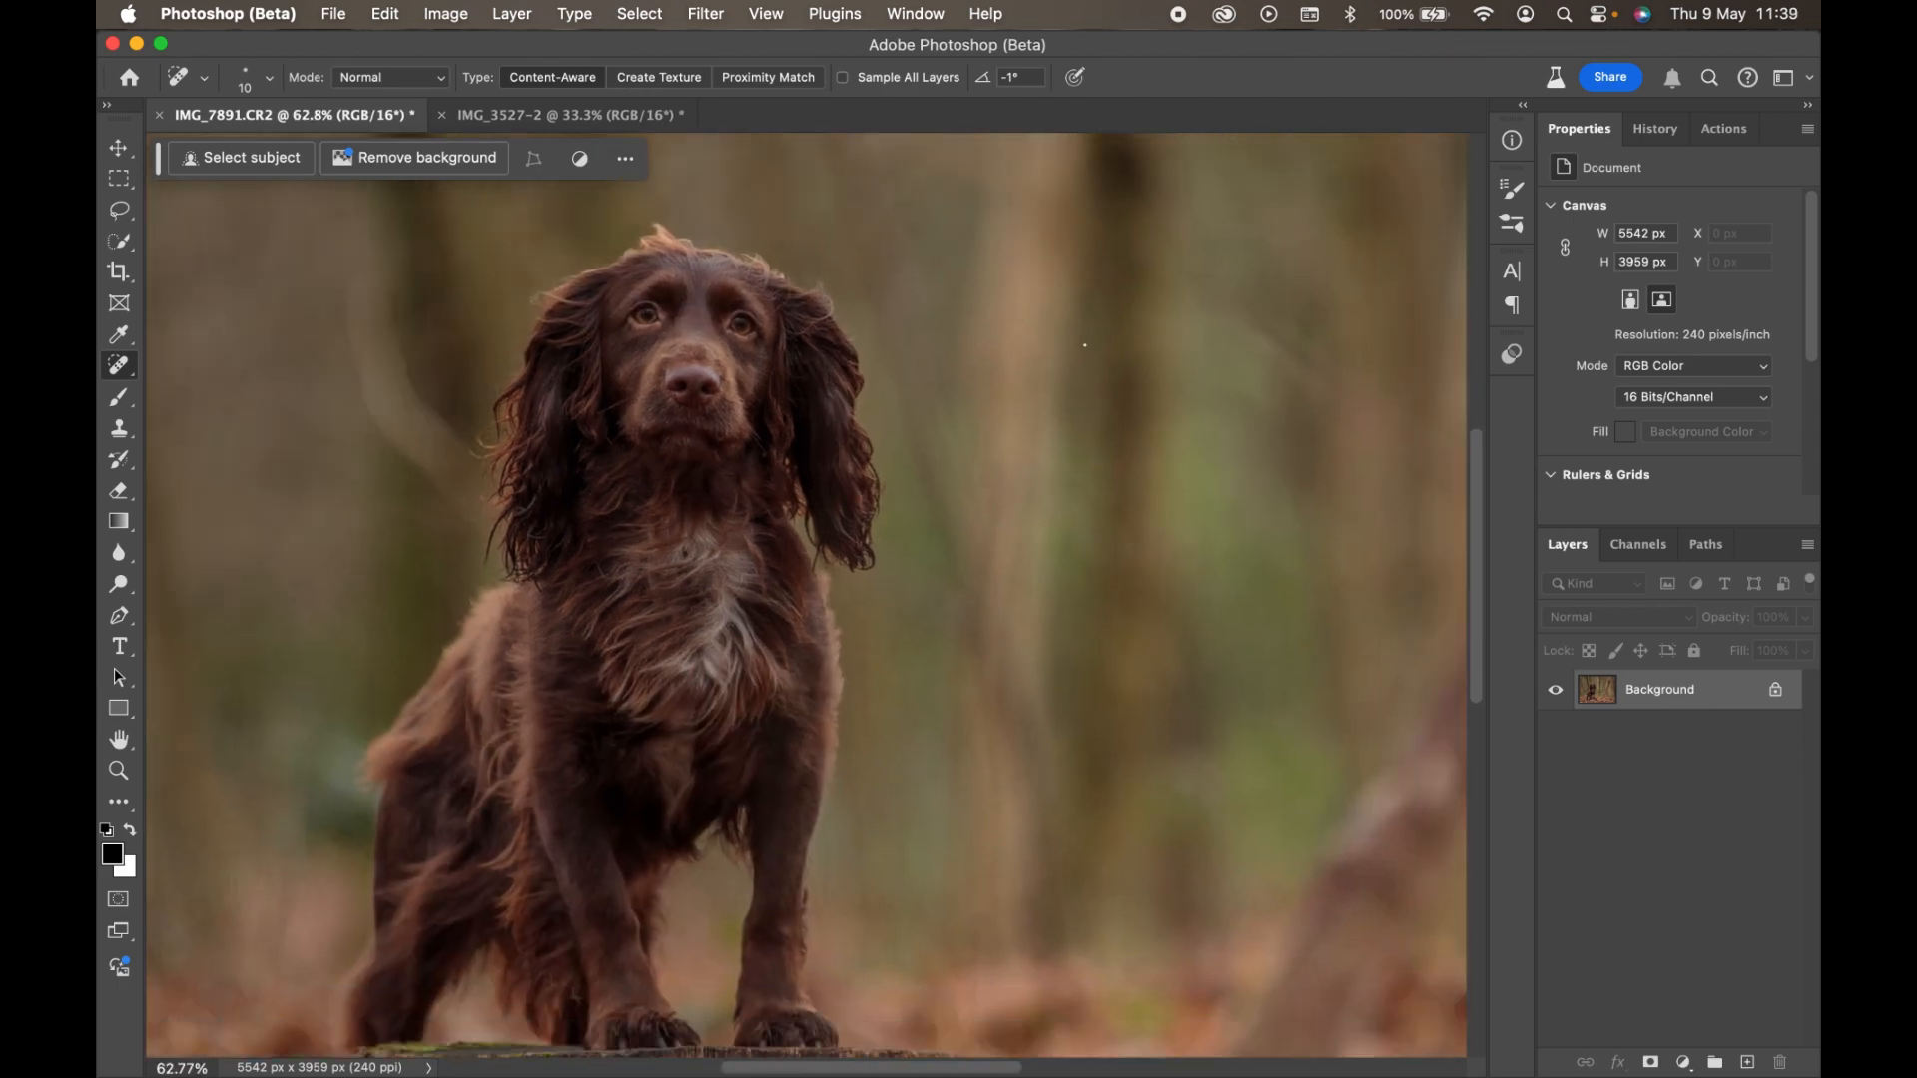
scroll(1075, 349, down, 4)
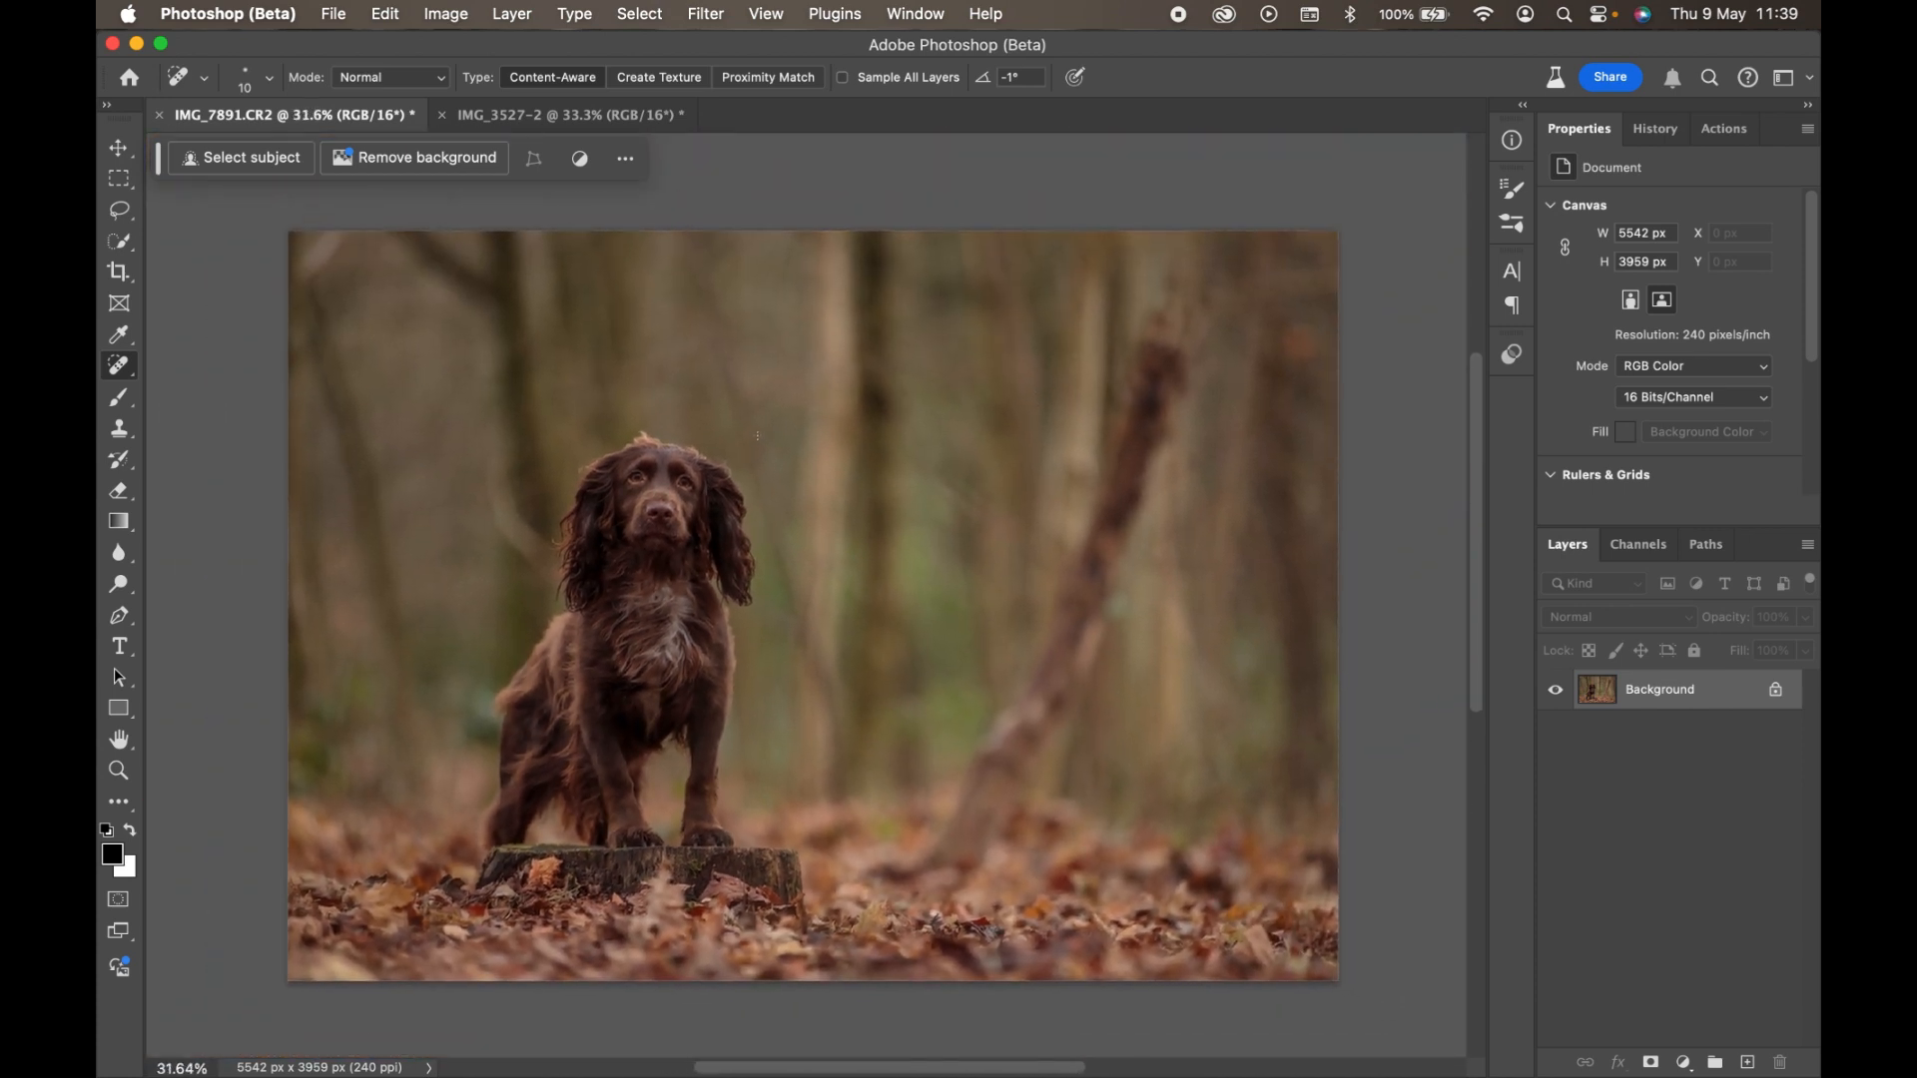
click(1655, 129)
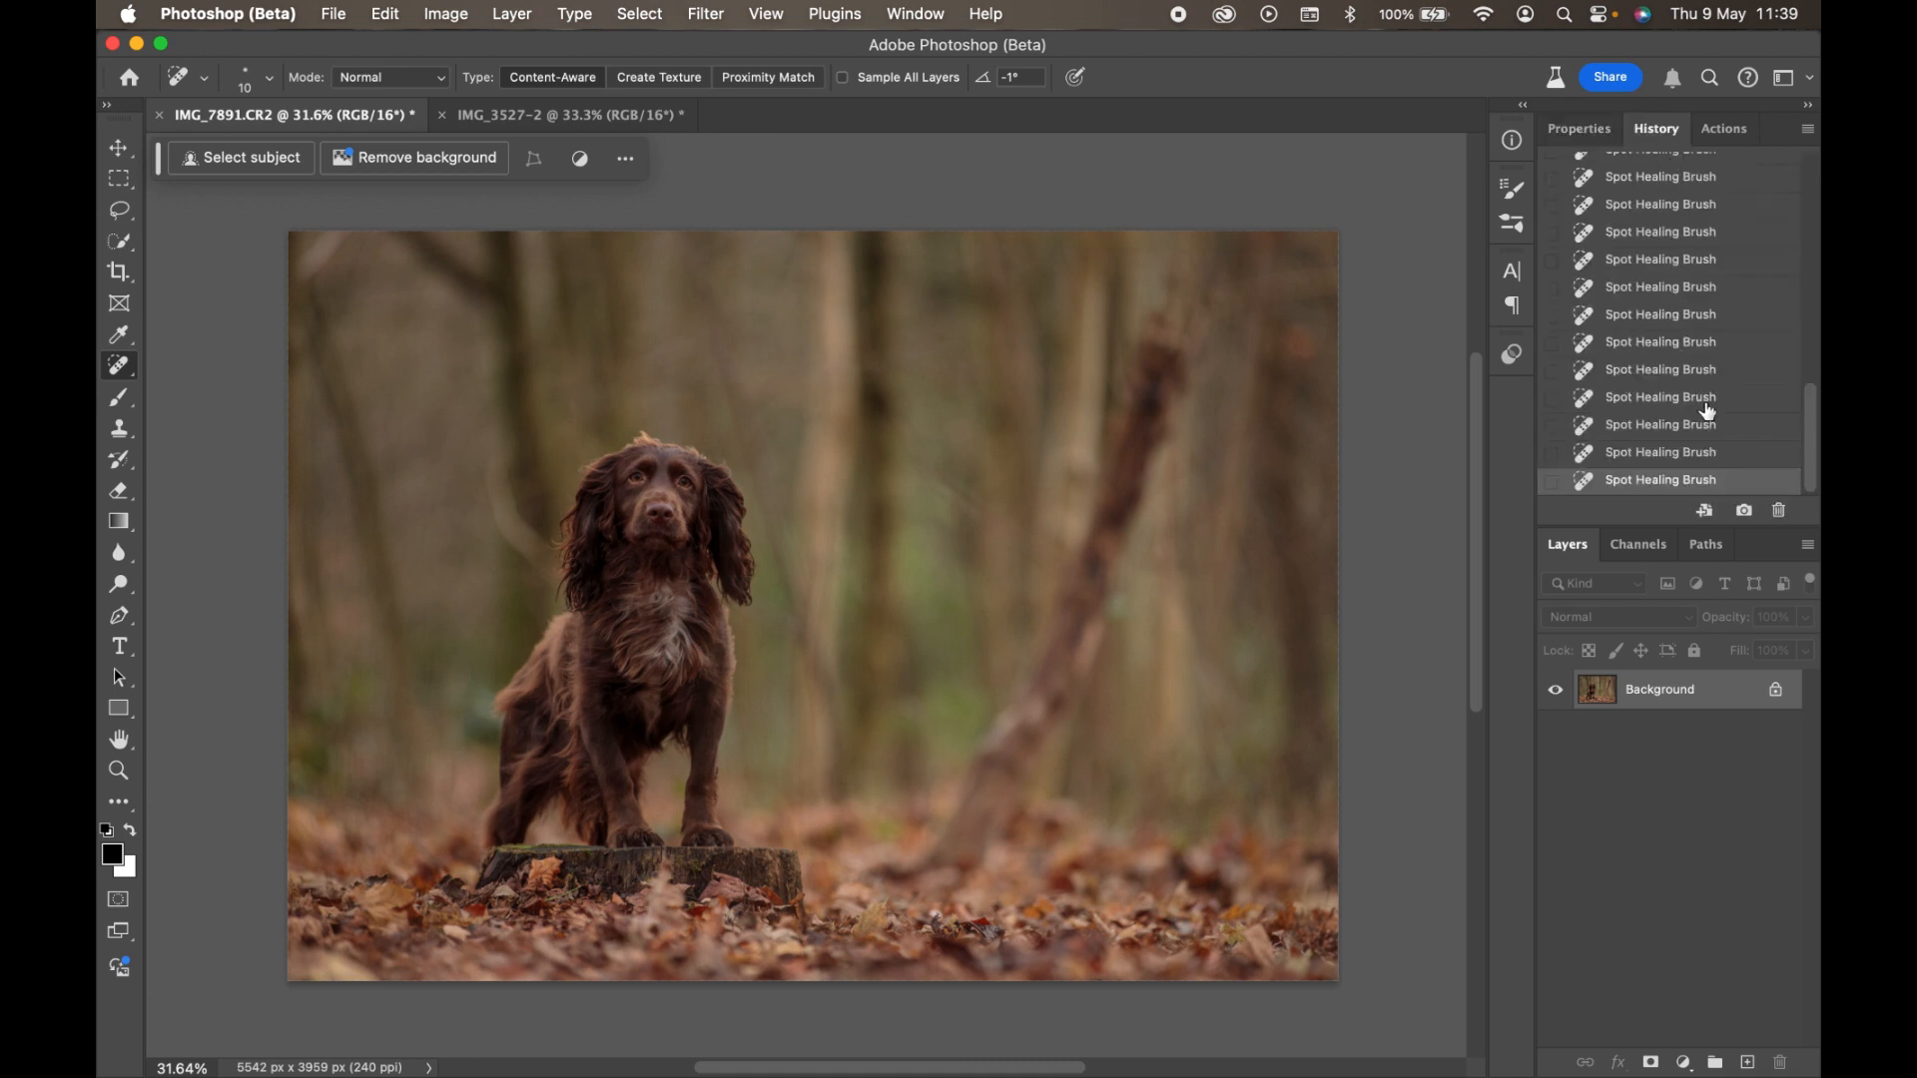
drag(1811, 426, 1809, 150)
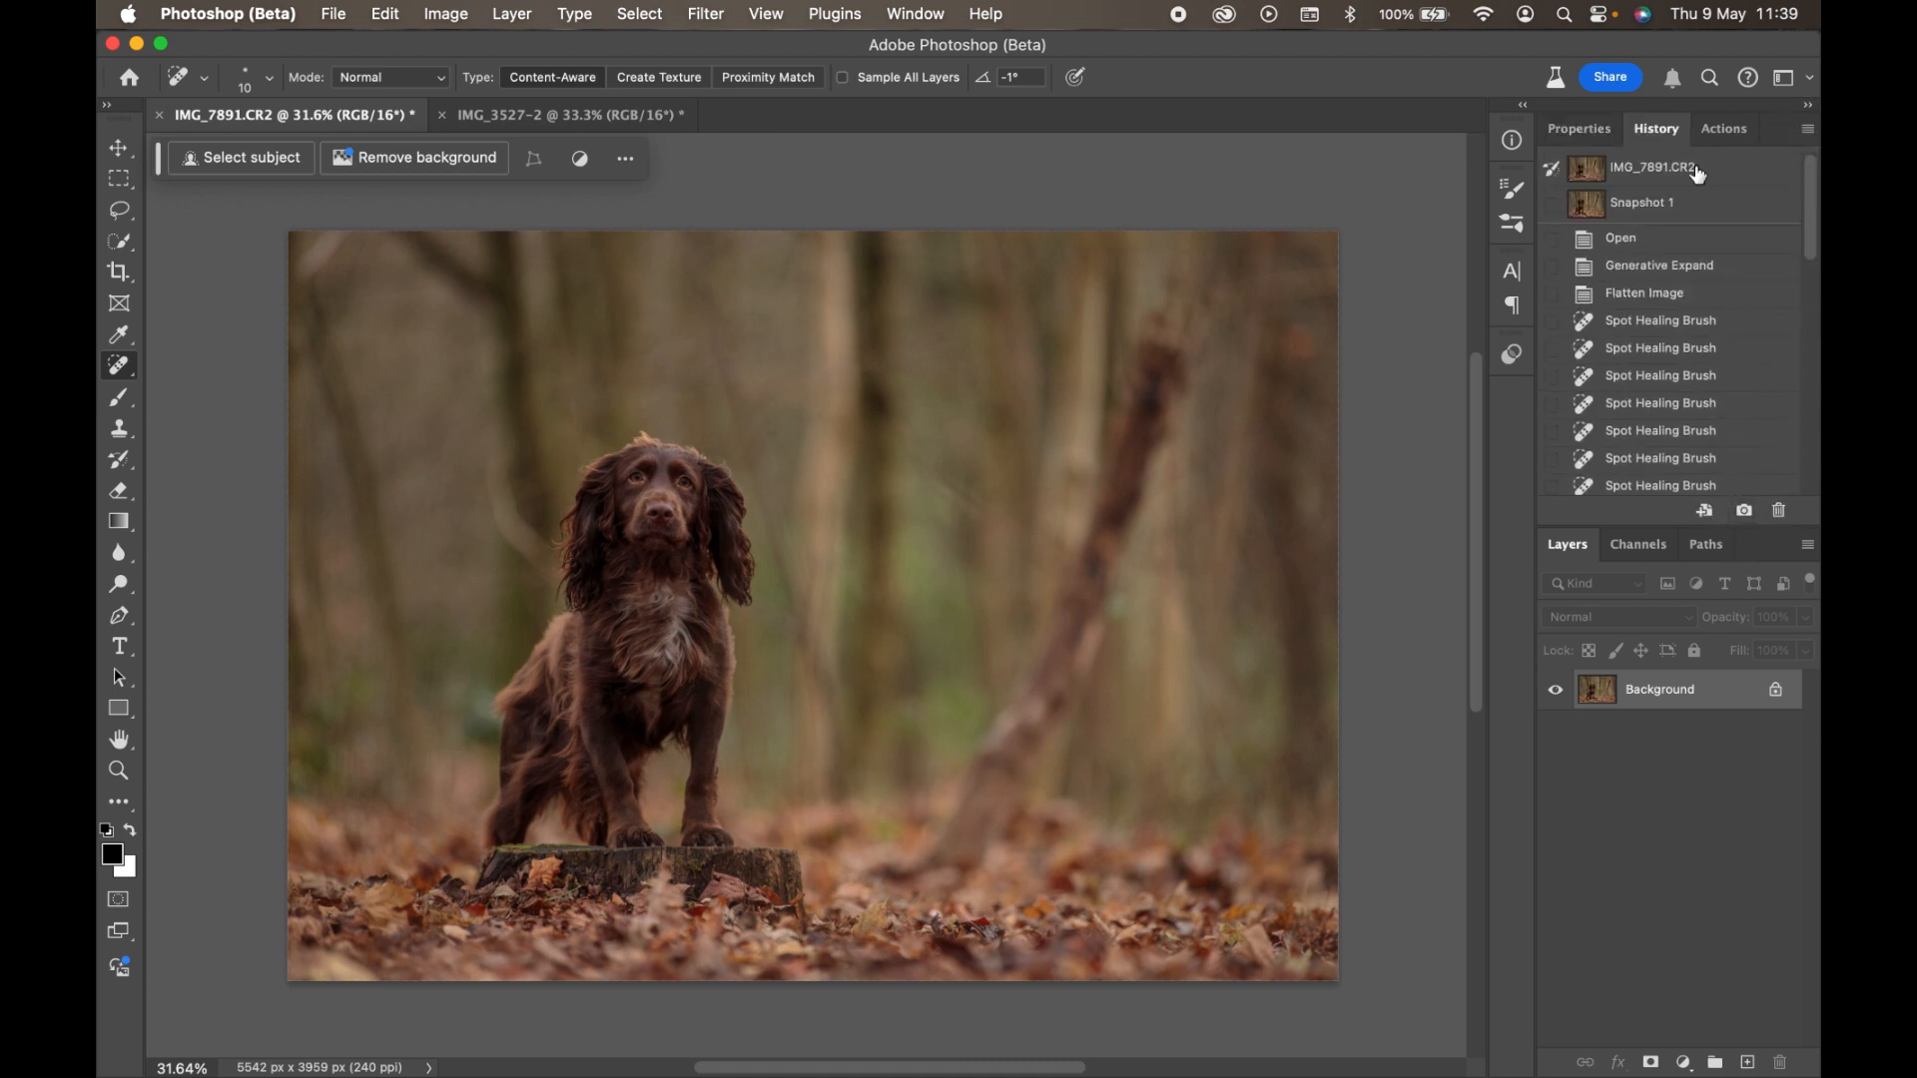
click(1645, 239)
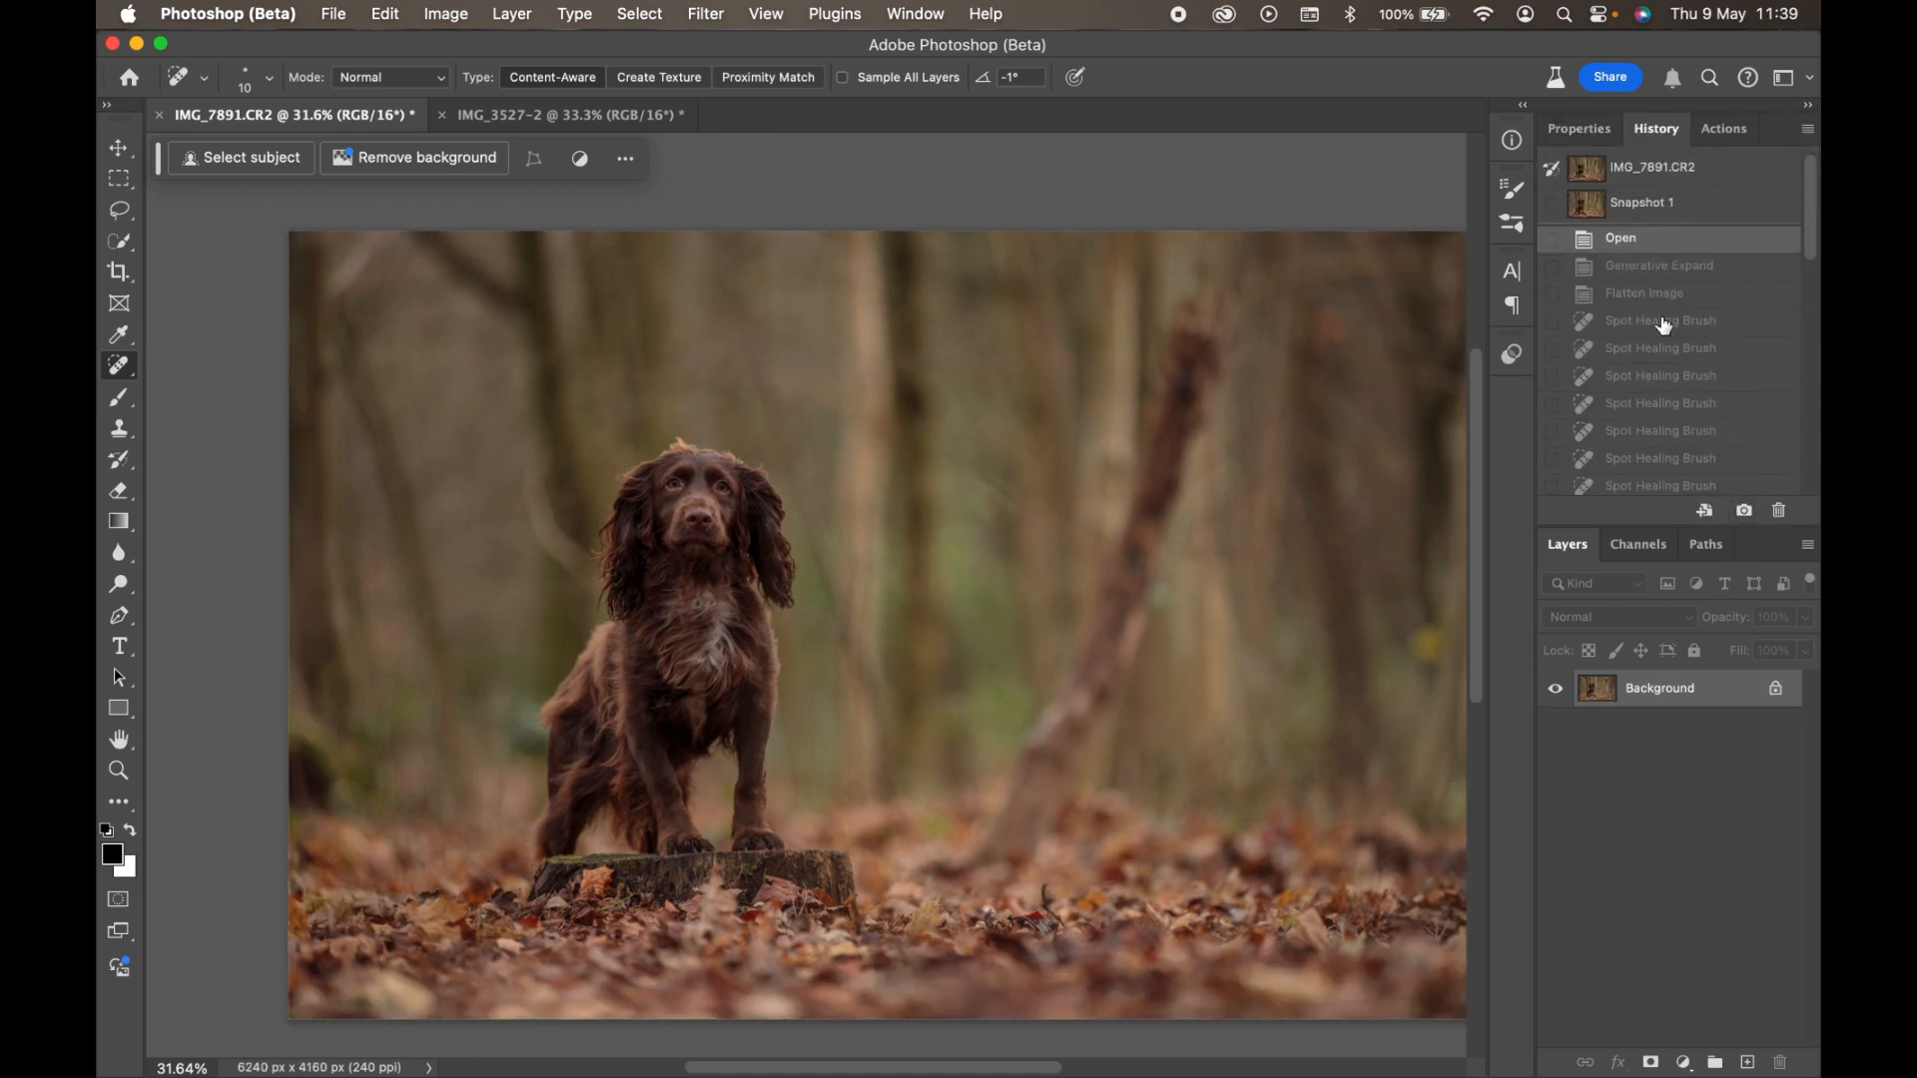
click(1660, 295)
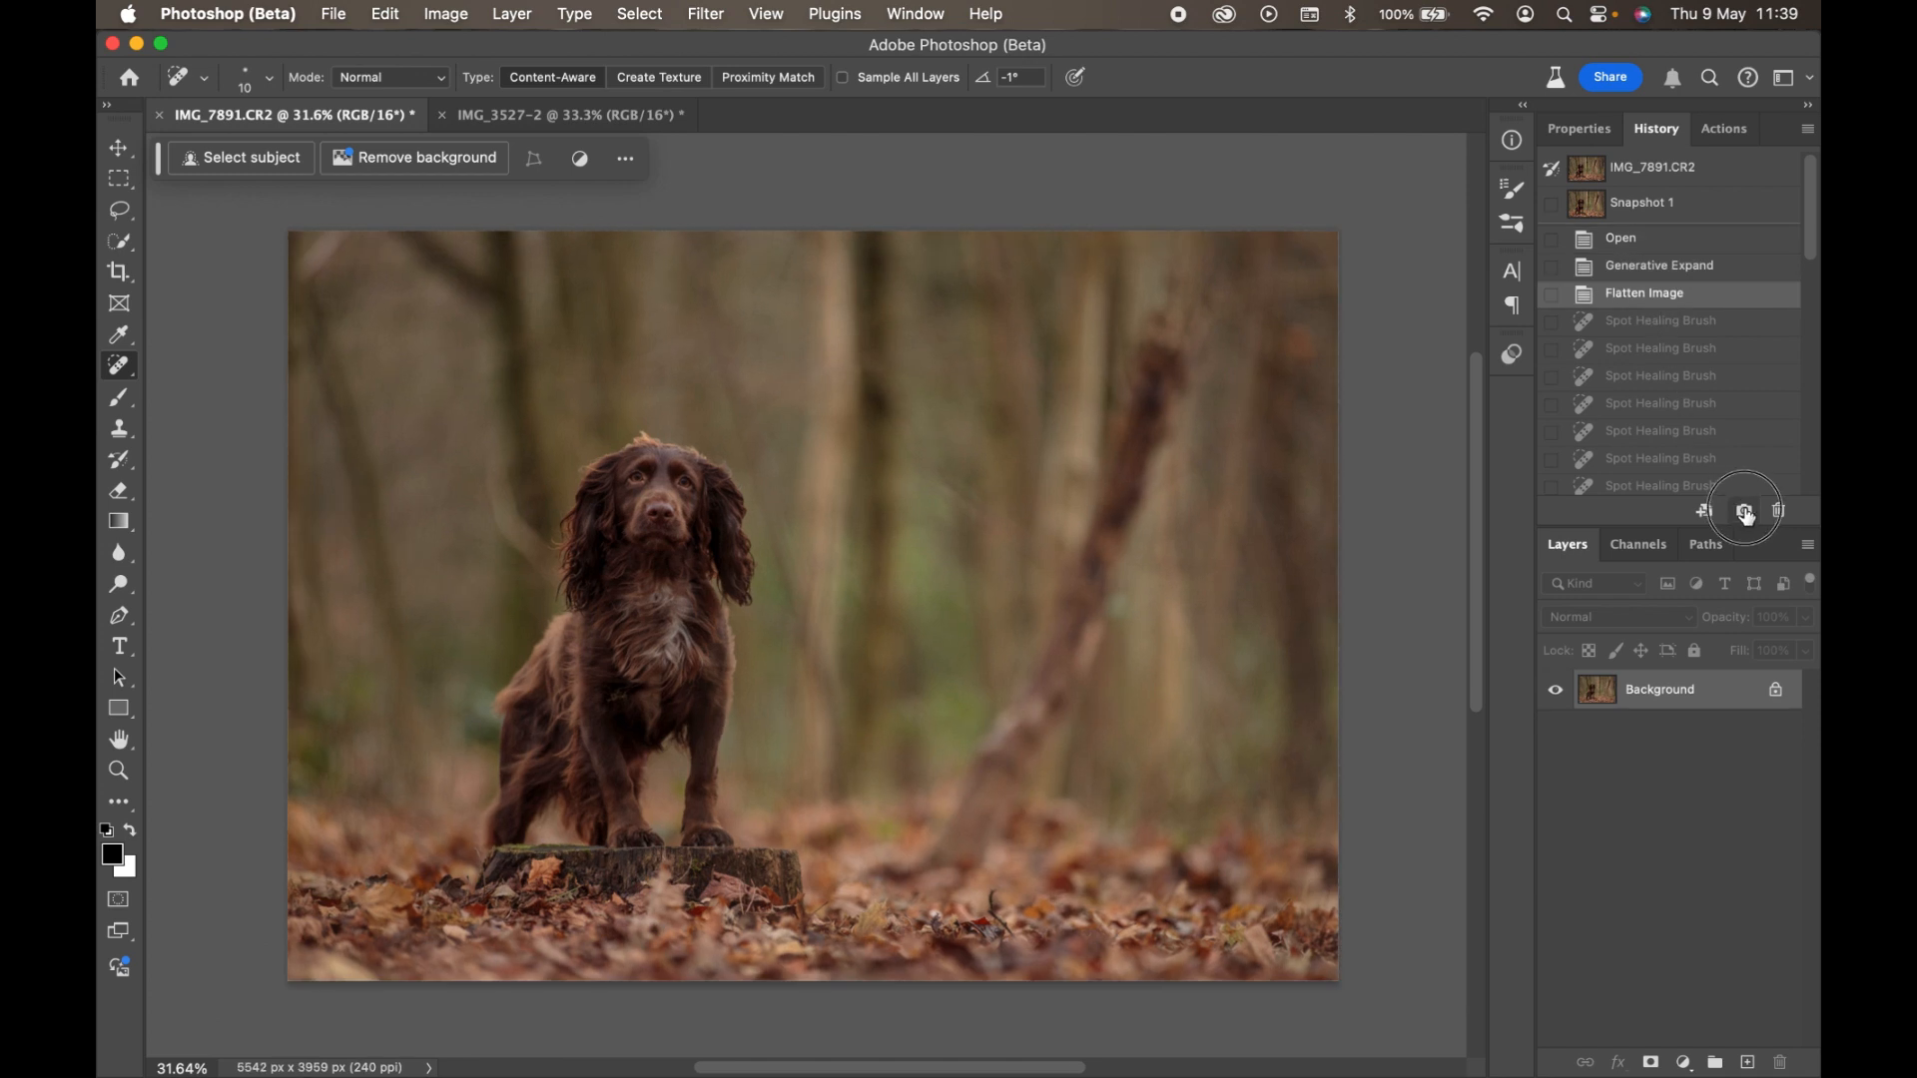
click(1744, 510)
Alternate between Snapshot 1 and Snapshot 2 to compare the spaniel photo with and without the healing, ending on Snapshot 1.
click(1690, 208)
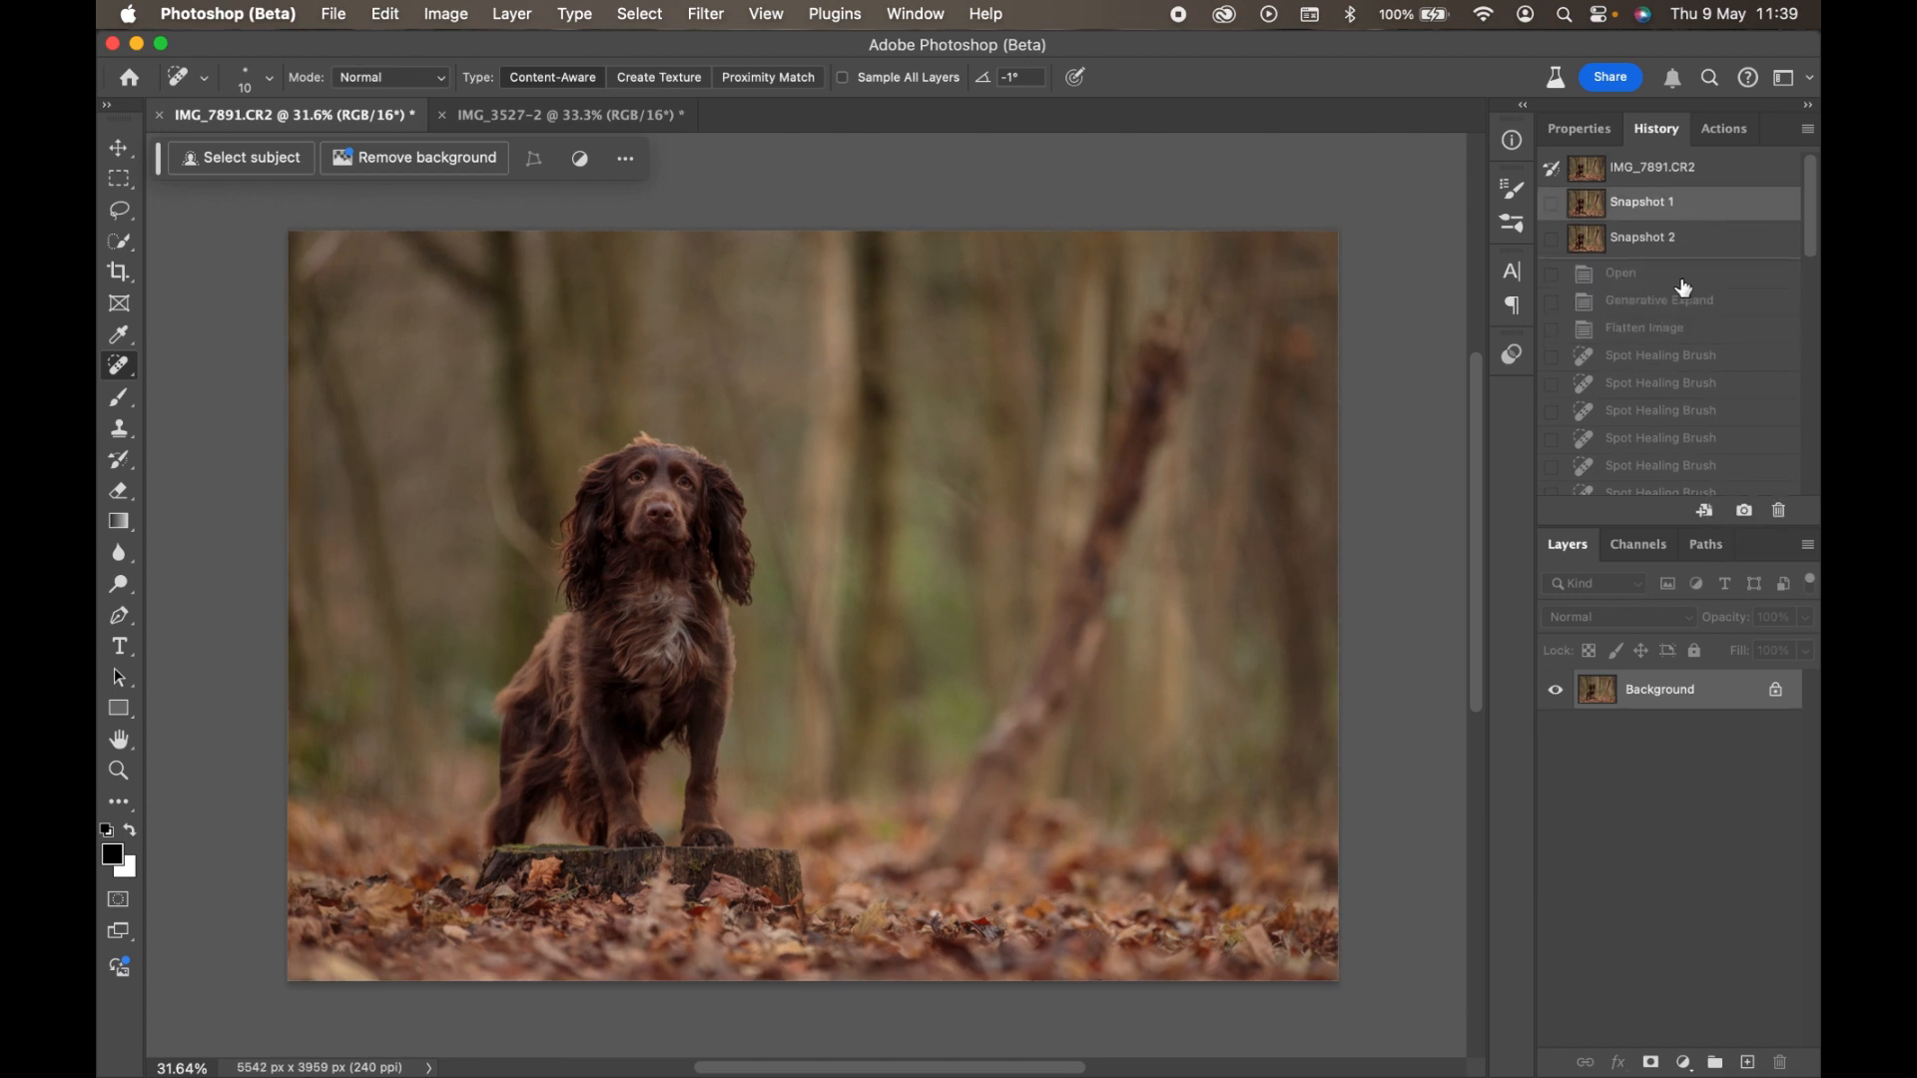
click(1660, 240)
click(1666, 212)
click(1666, 242)
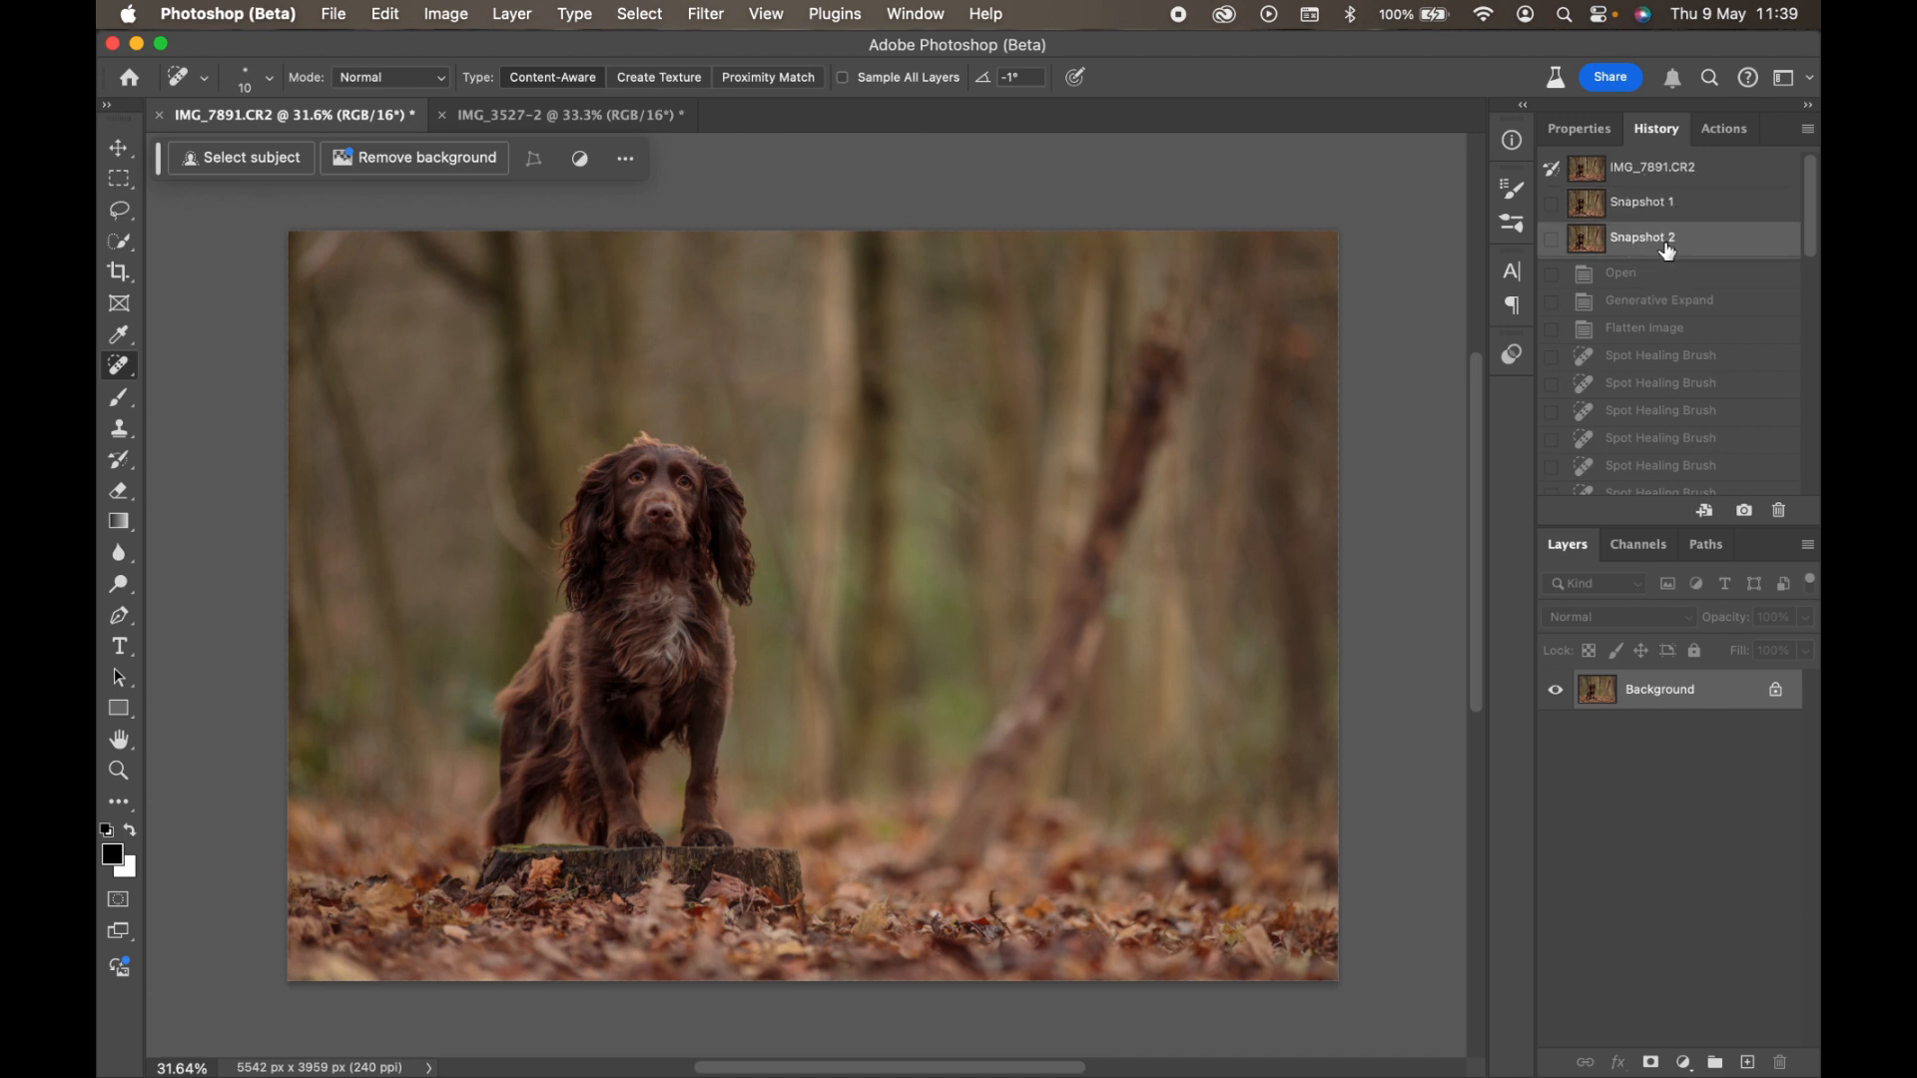
click(1672, 212)
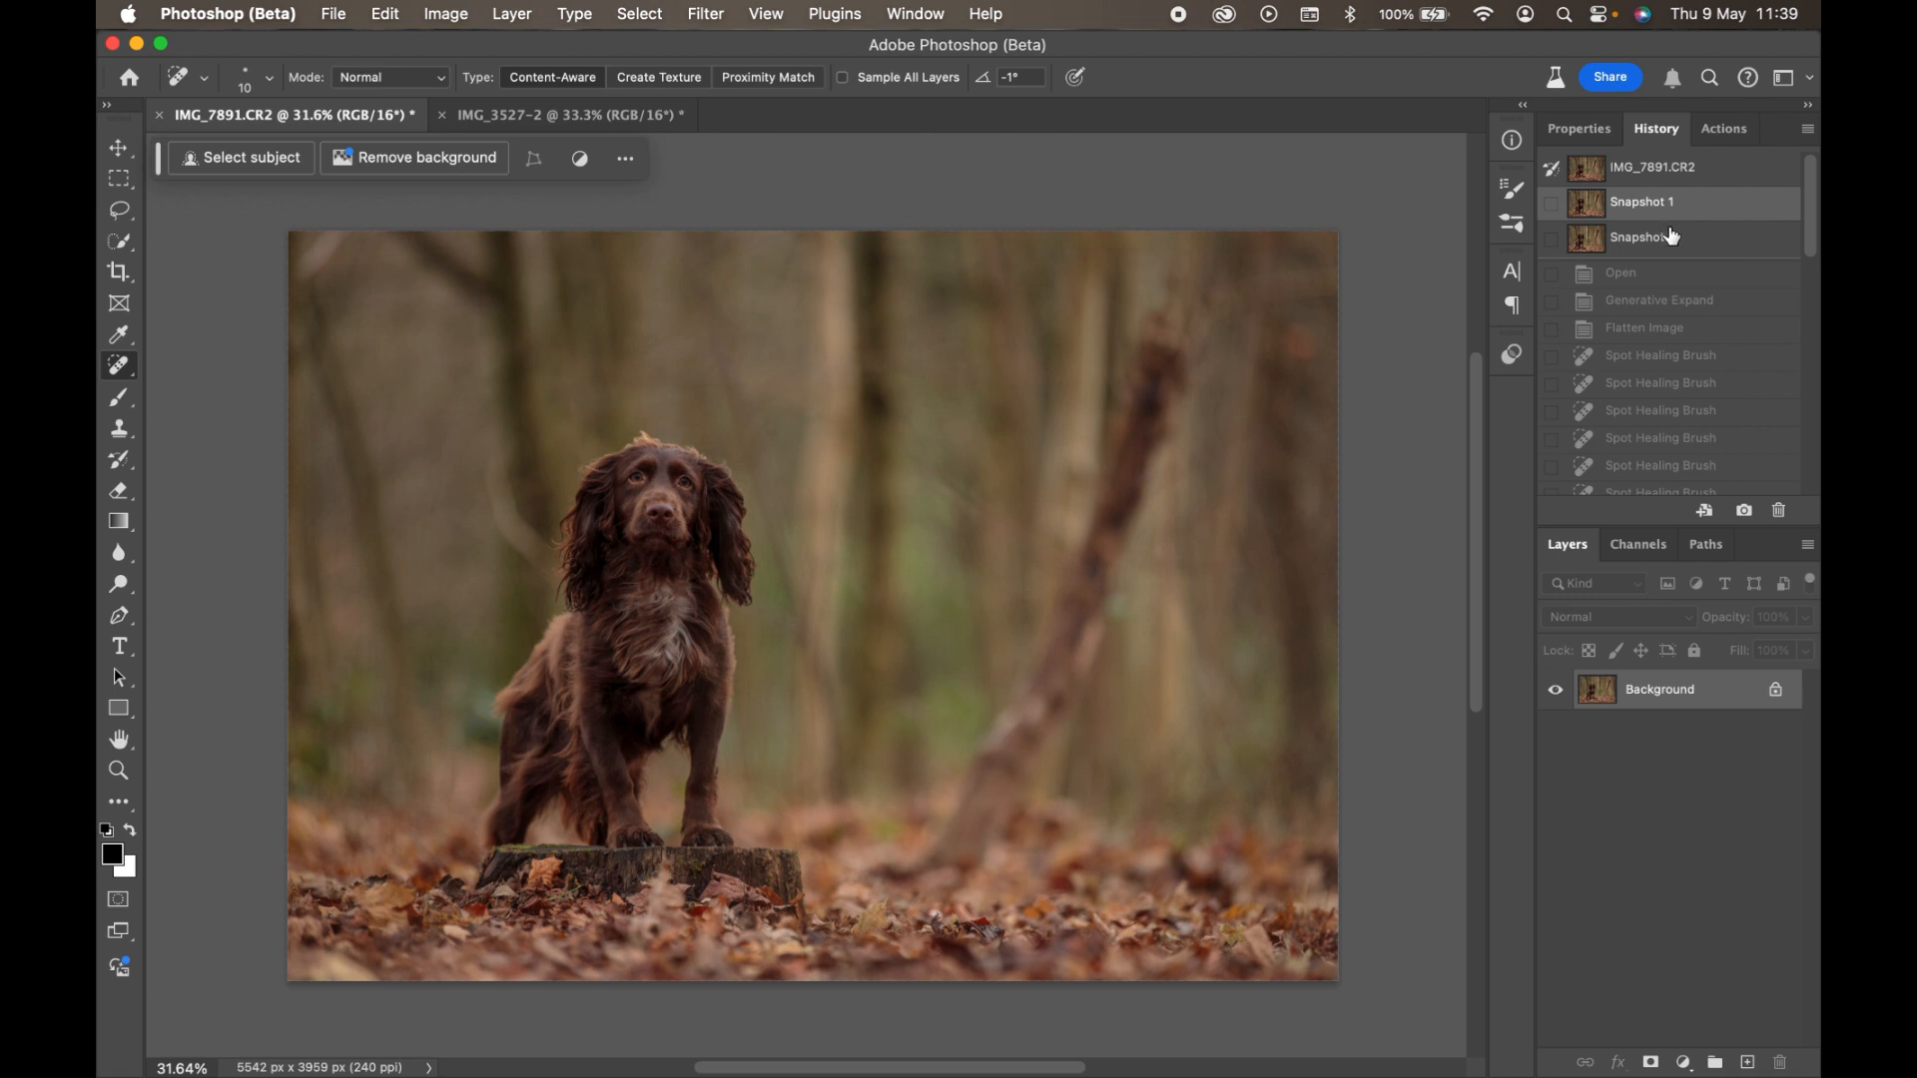
click(1669, 244)
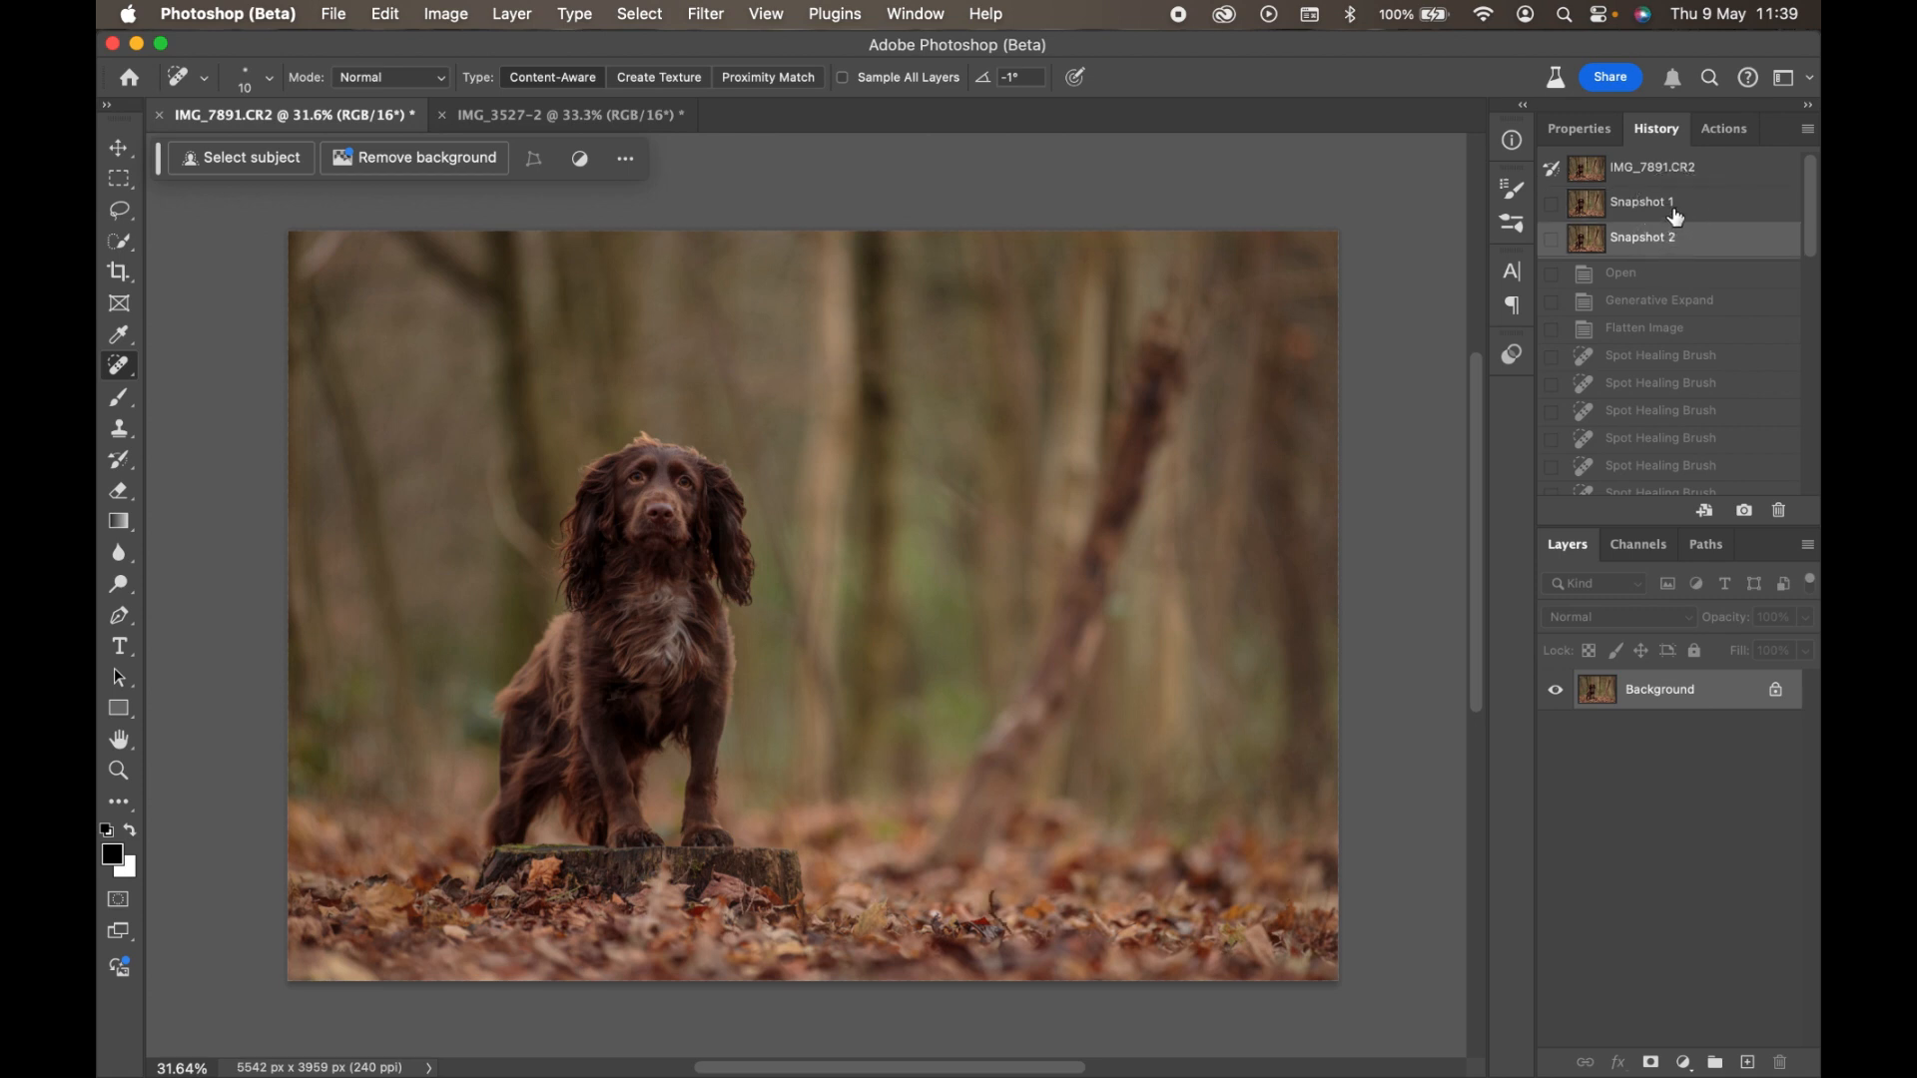
click(1676, 213)
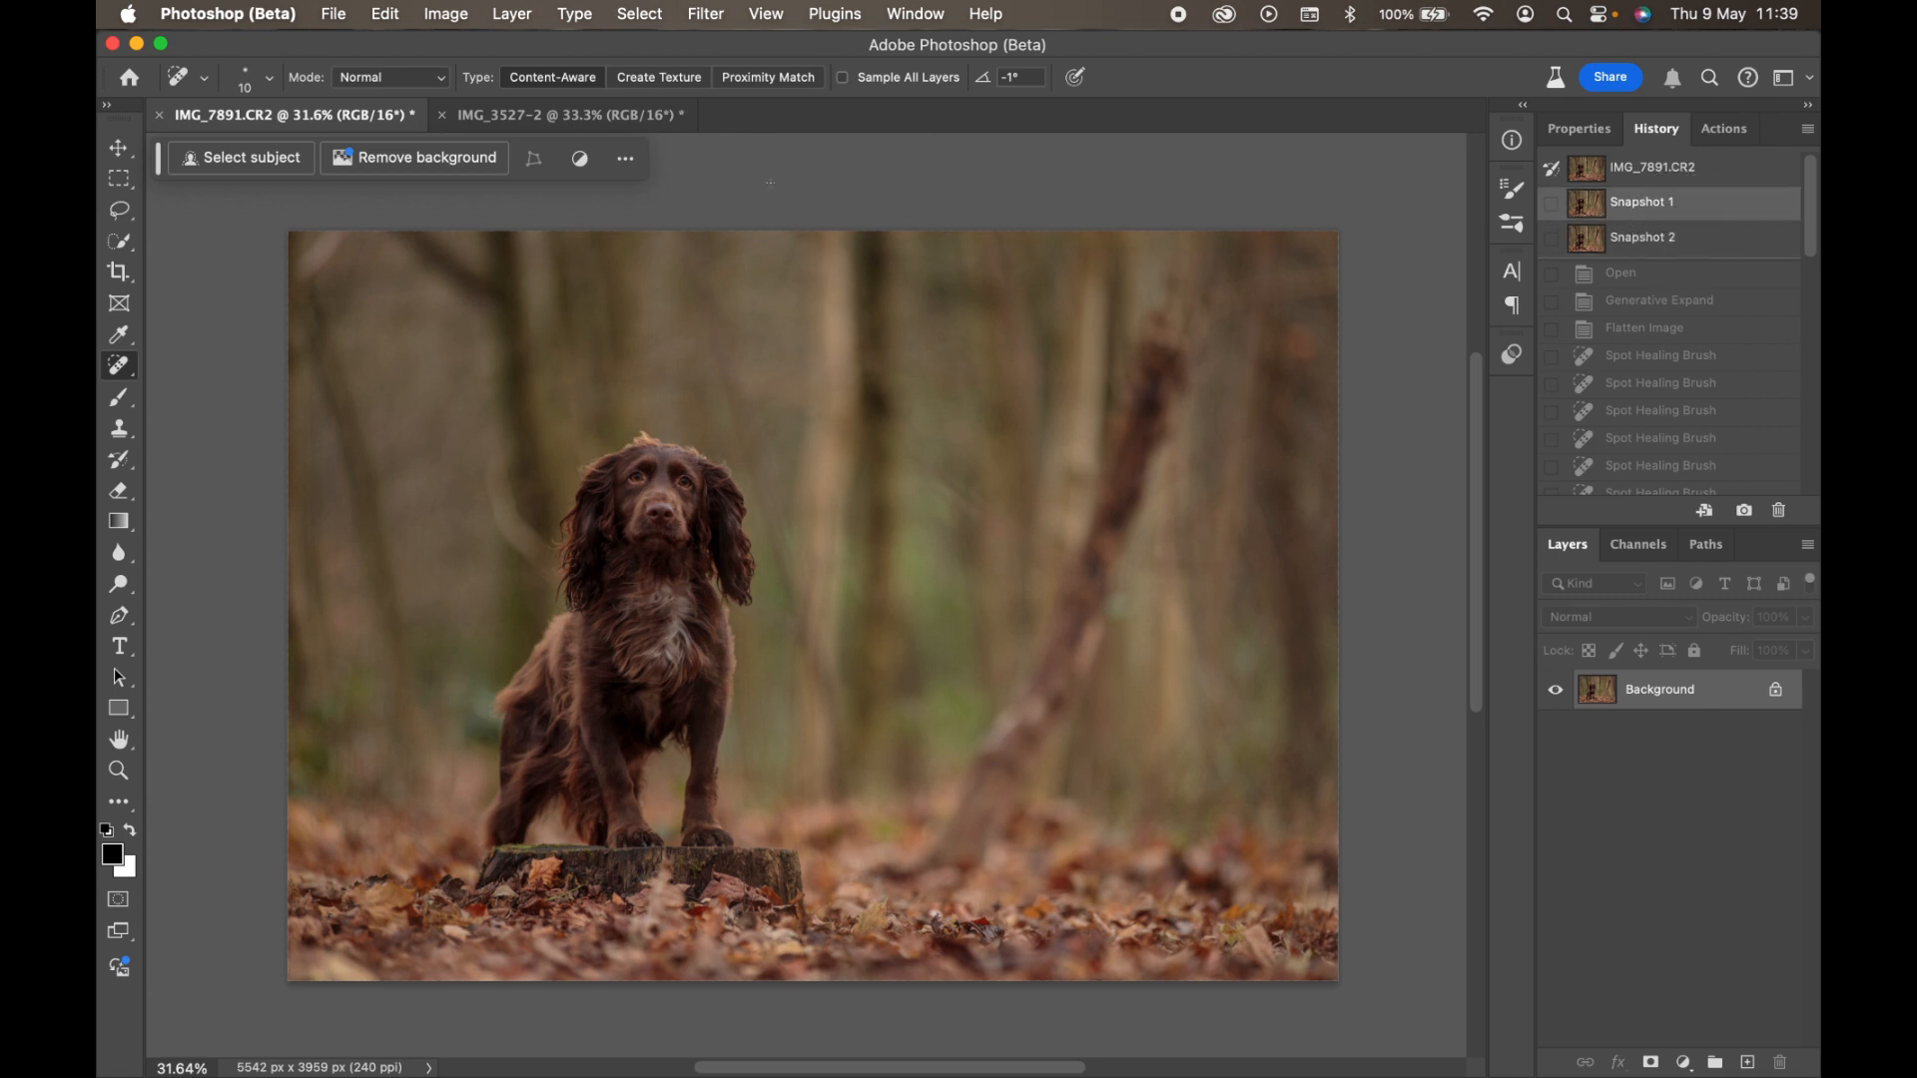
In the IMG_3527-2 photo, save a history snapshot and lasso a narrow selection around the red lead above the dog's head.
click(577, 118)
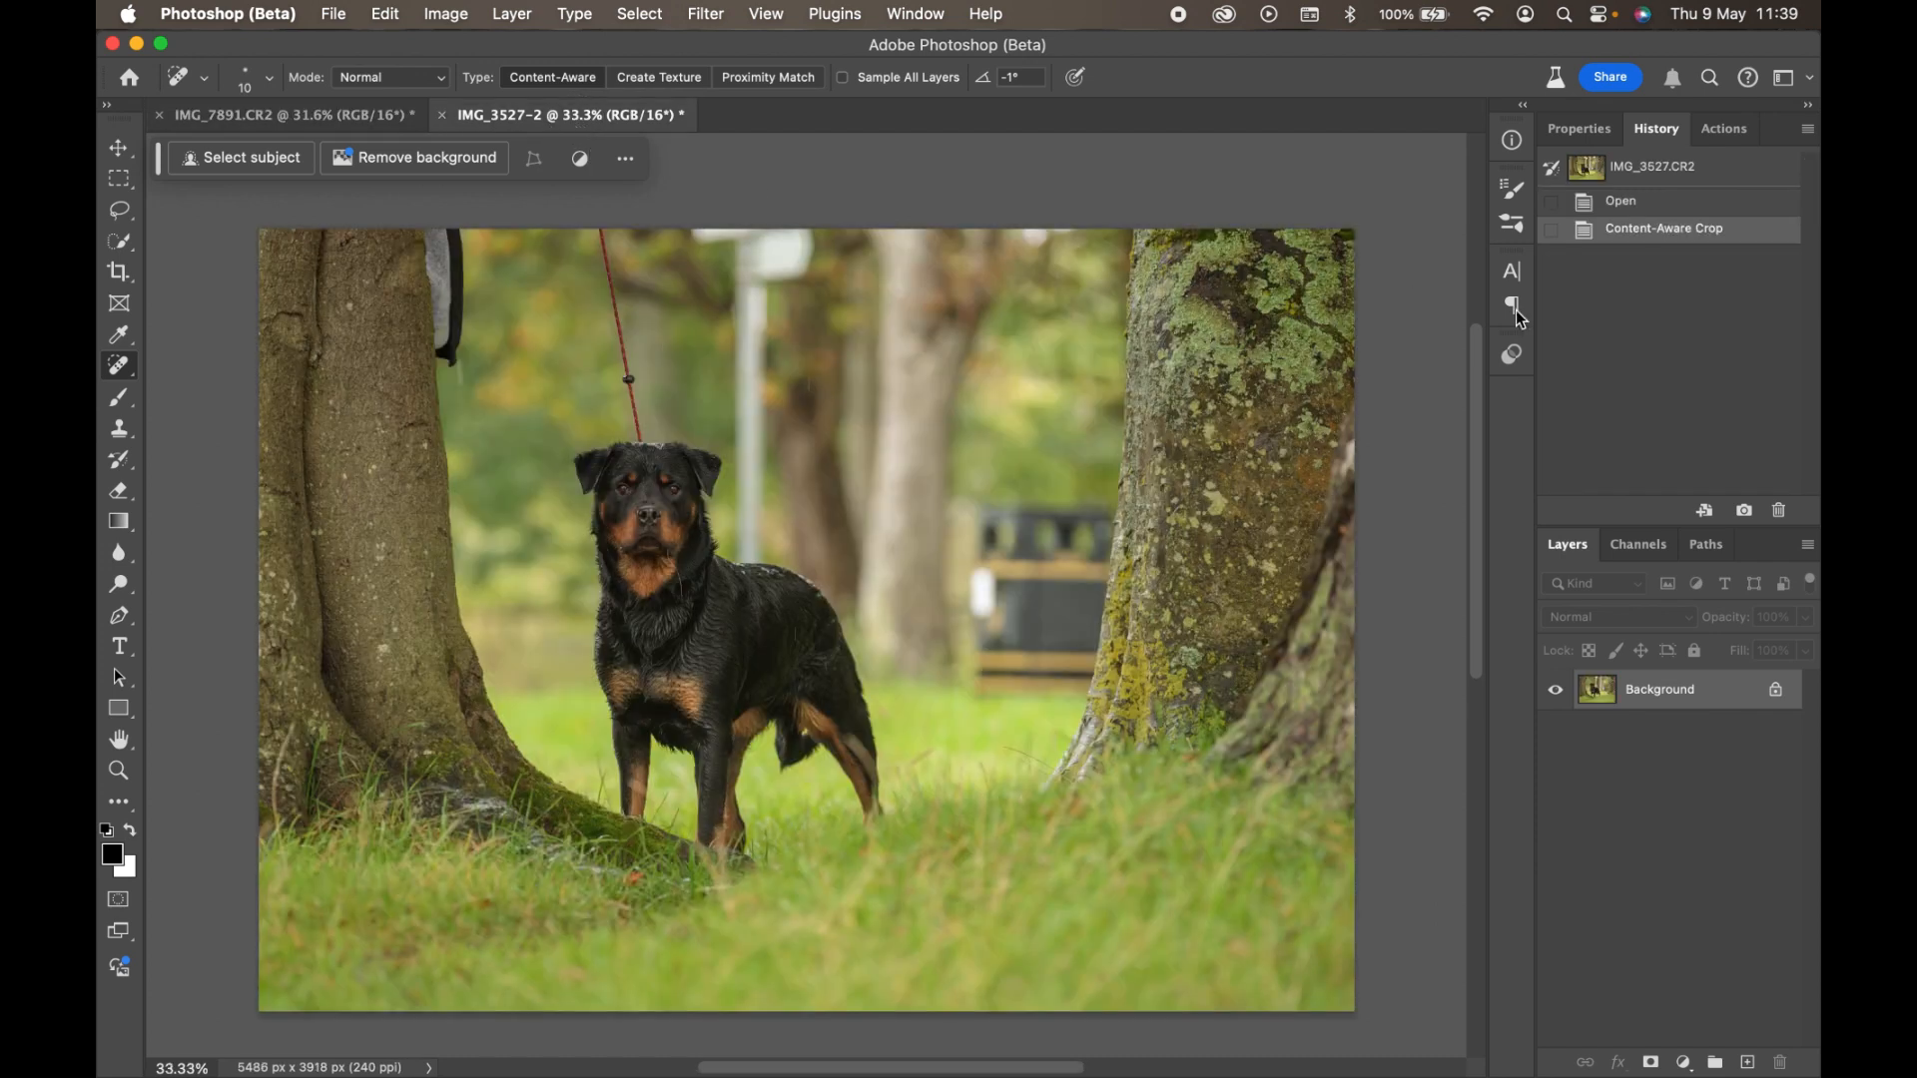
click(1744, 511)
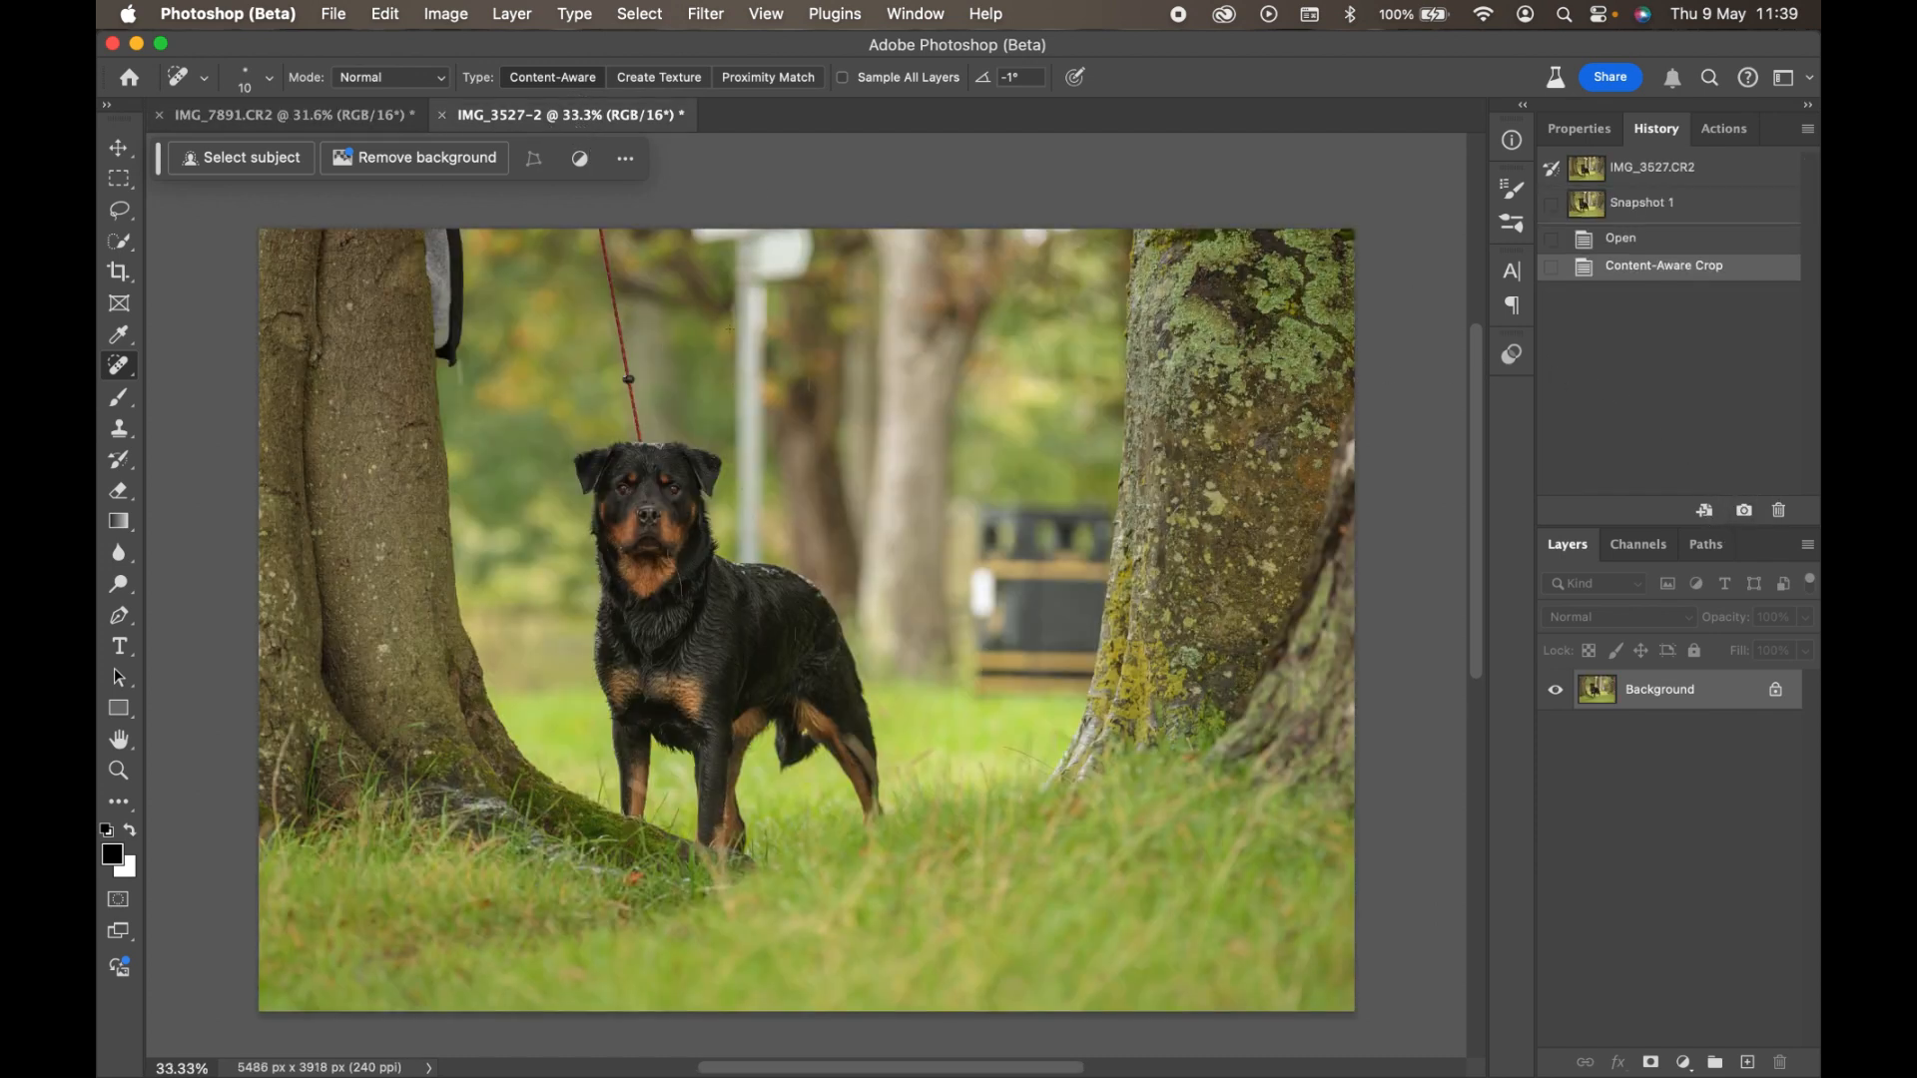
click(121, 215)
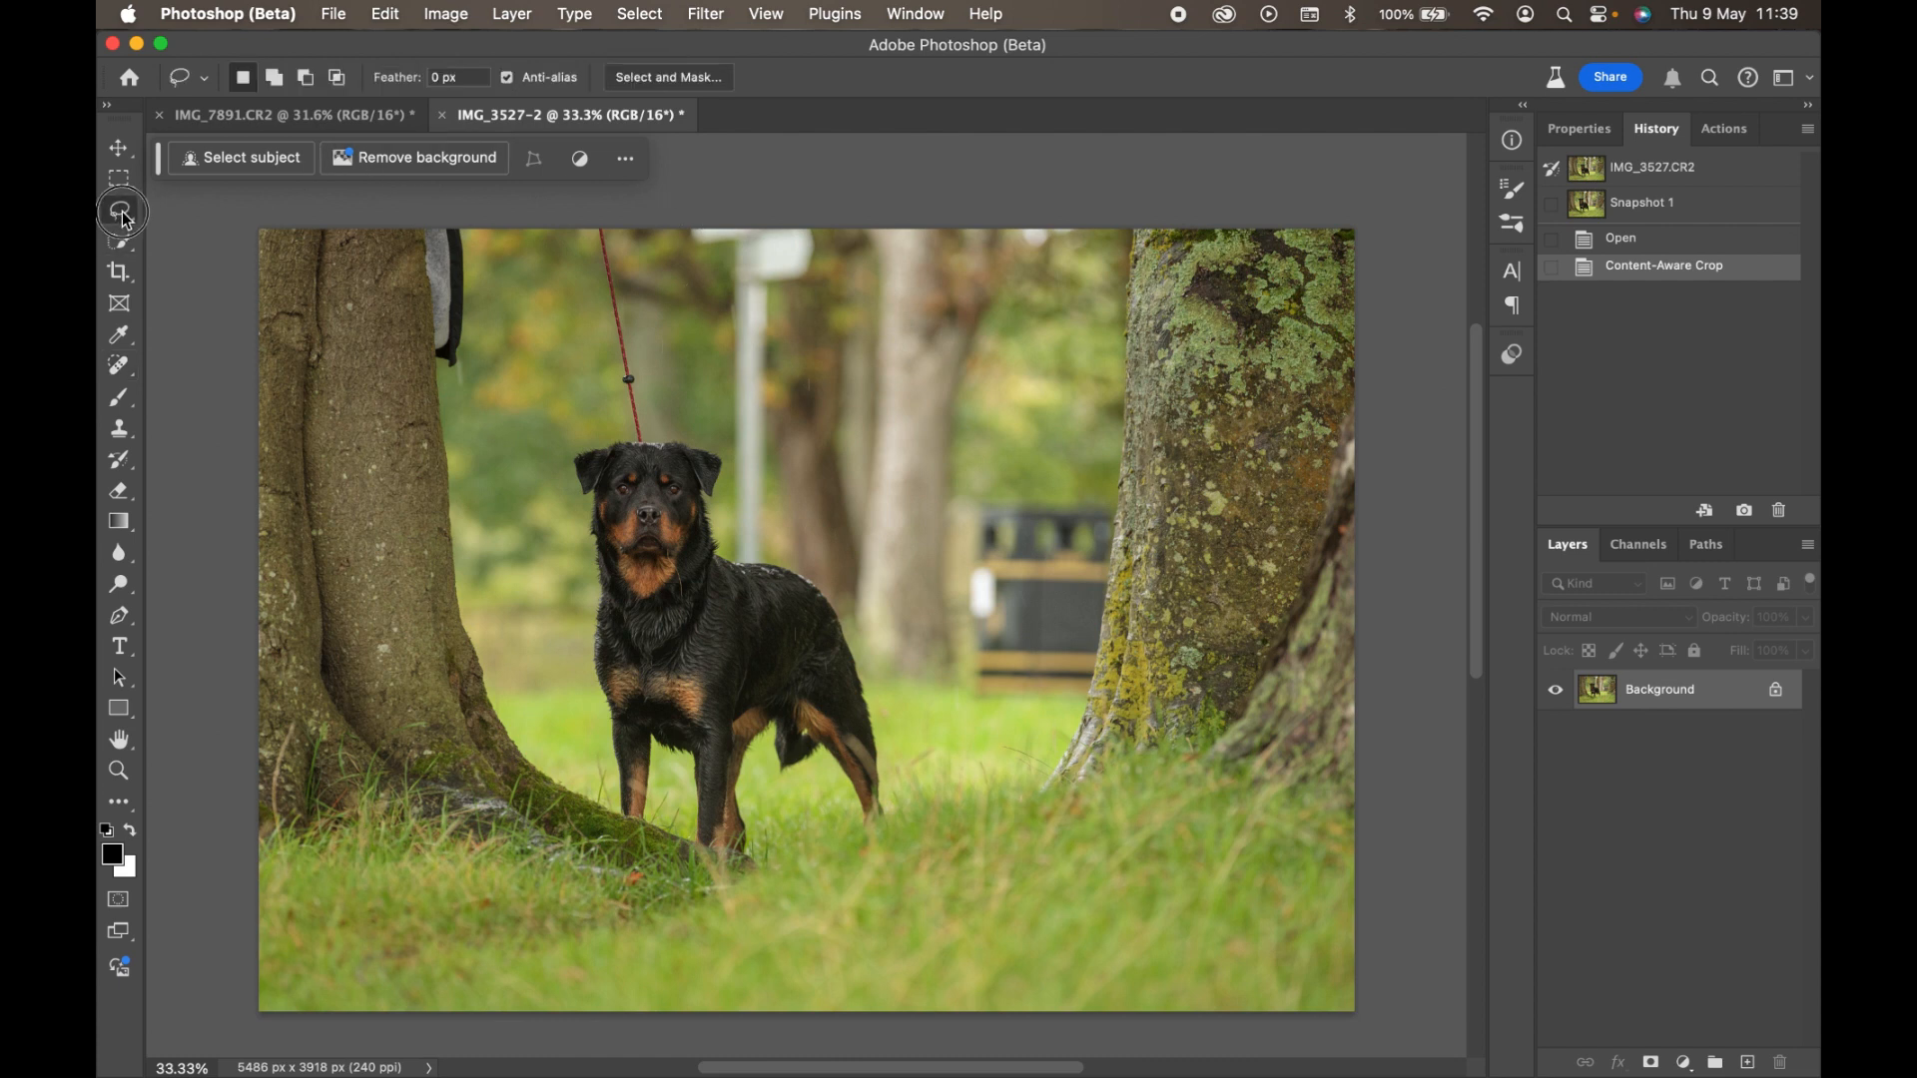
click(189, 209)
click(600, 226)
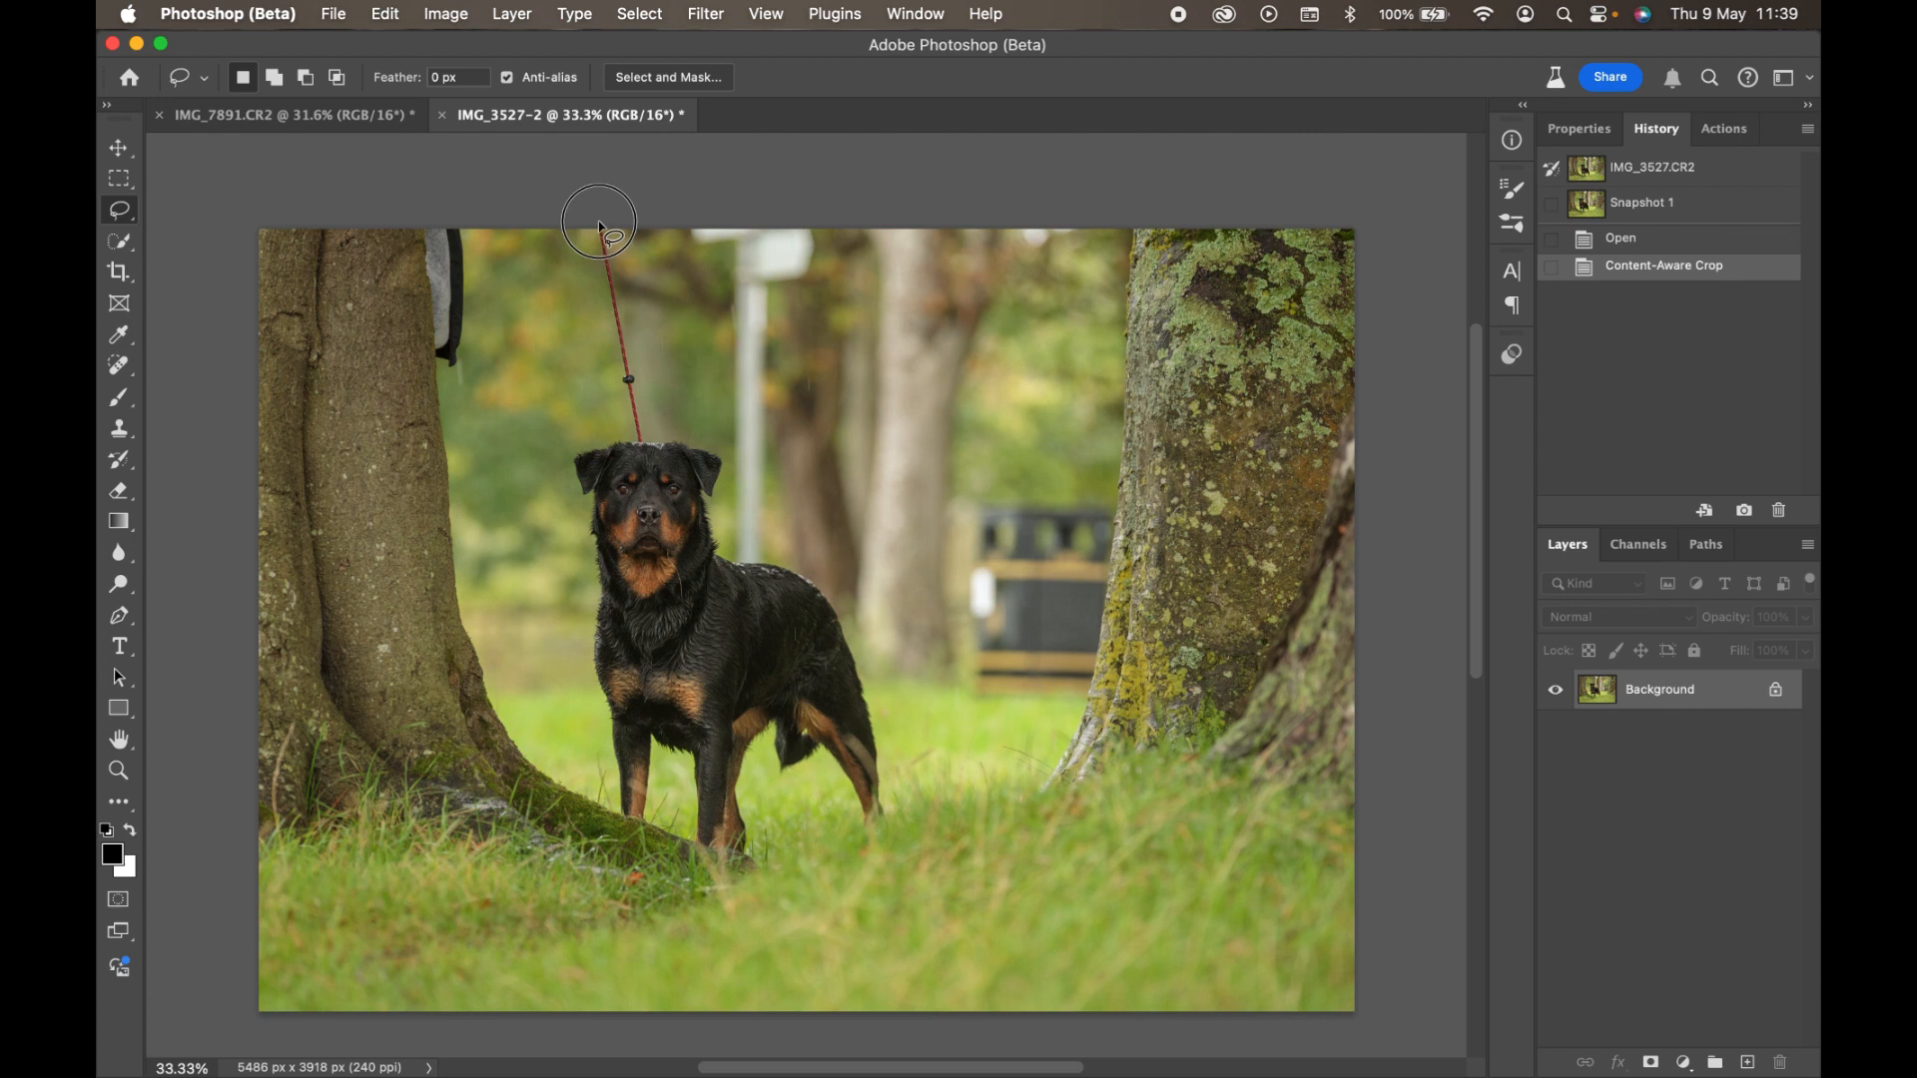
mouse_move(599, 225)
mouse_down()
mouse_move(641, 443)
mouse_move(615, 228)
mouse_up()
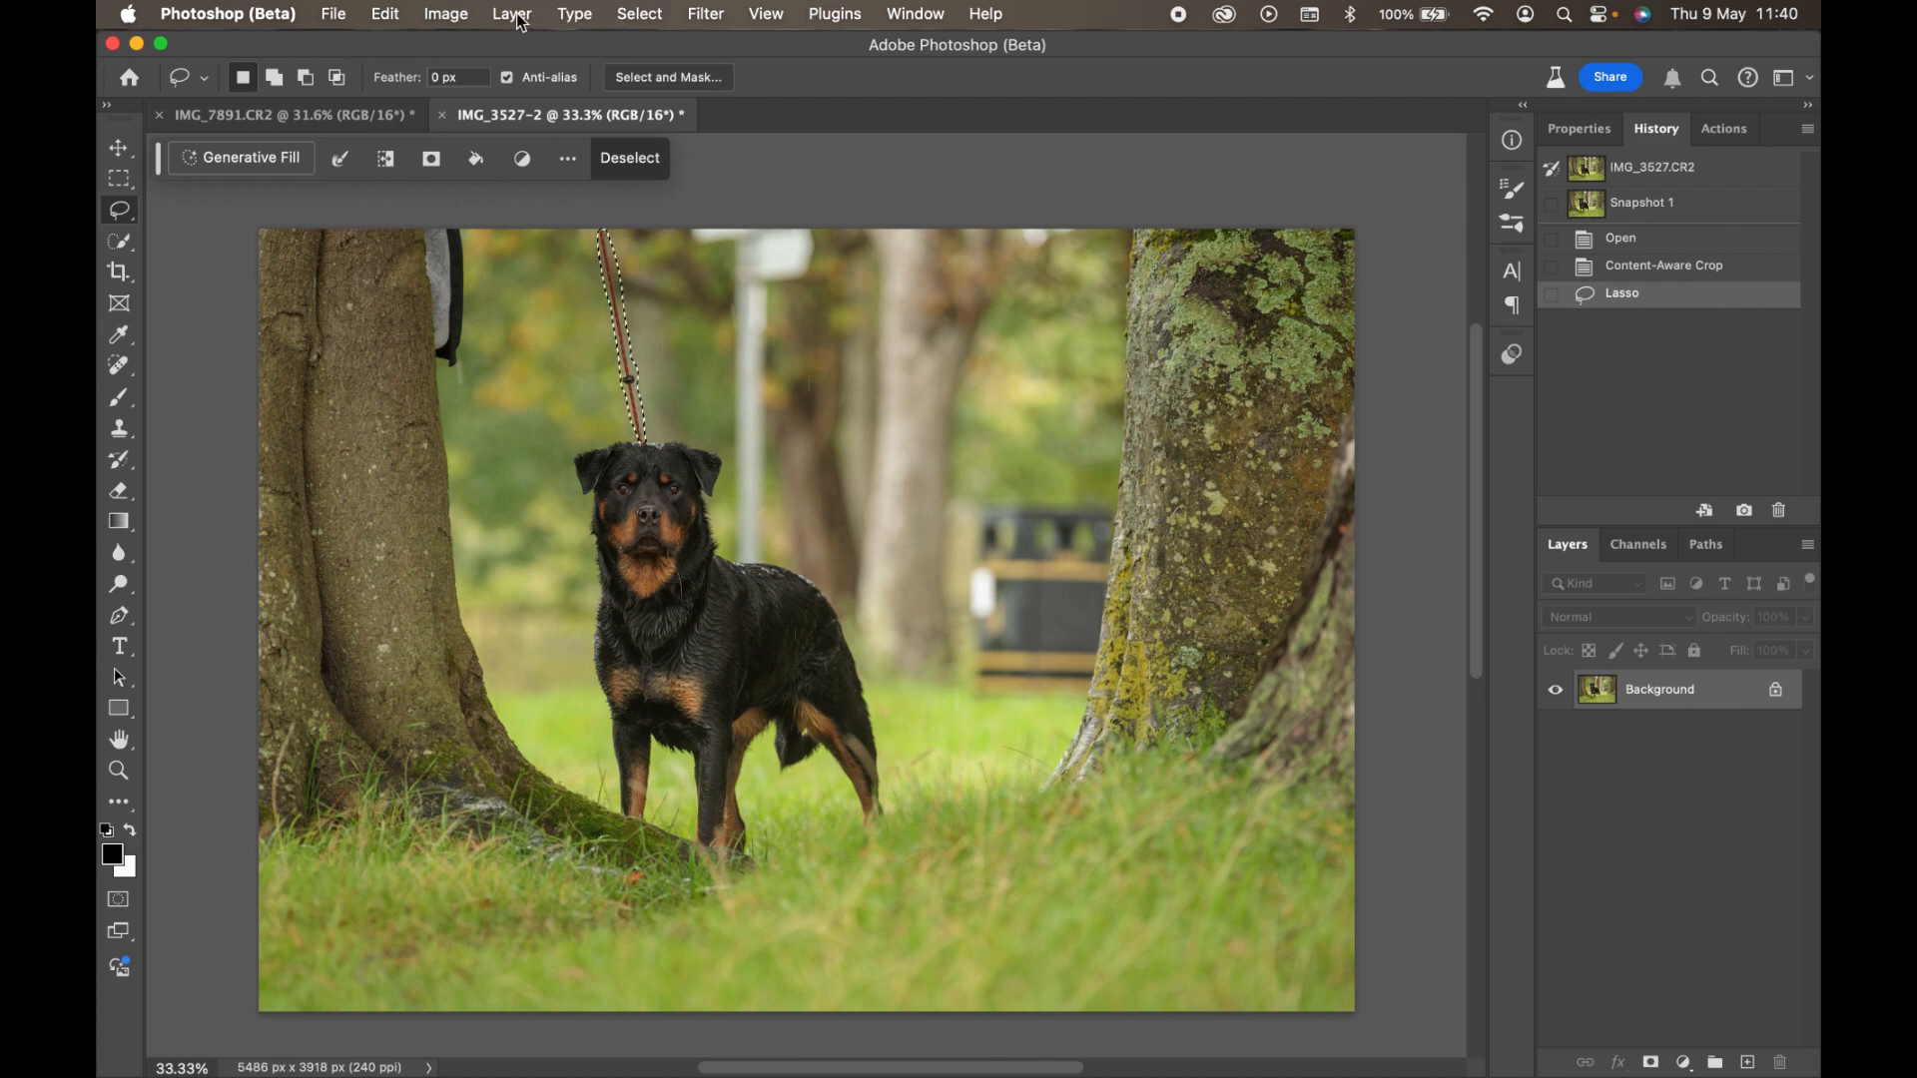
Fill the selected lead with Content-Aware contents in Normal mode at 100% opacity, and deselect.
click(468, 20)
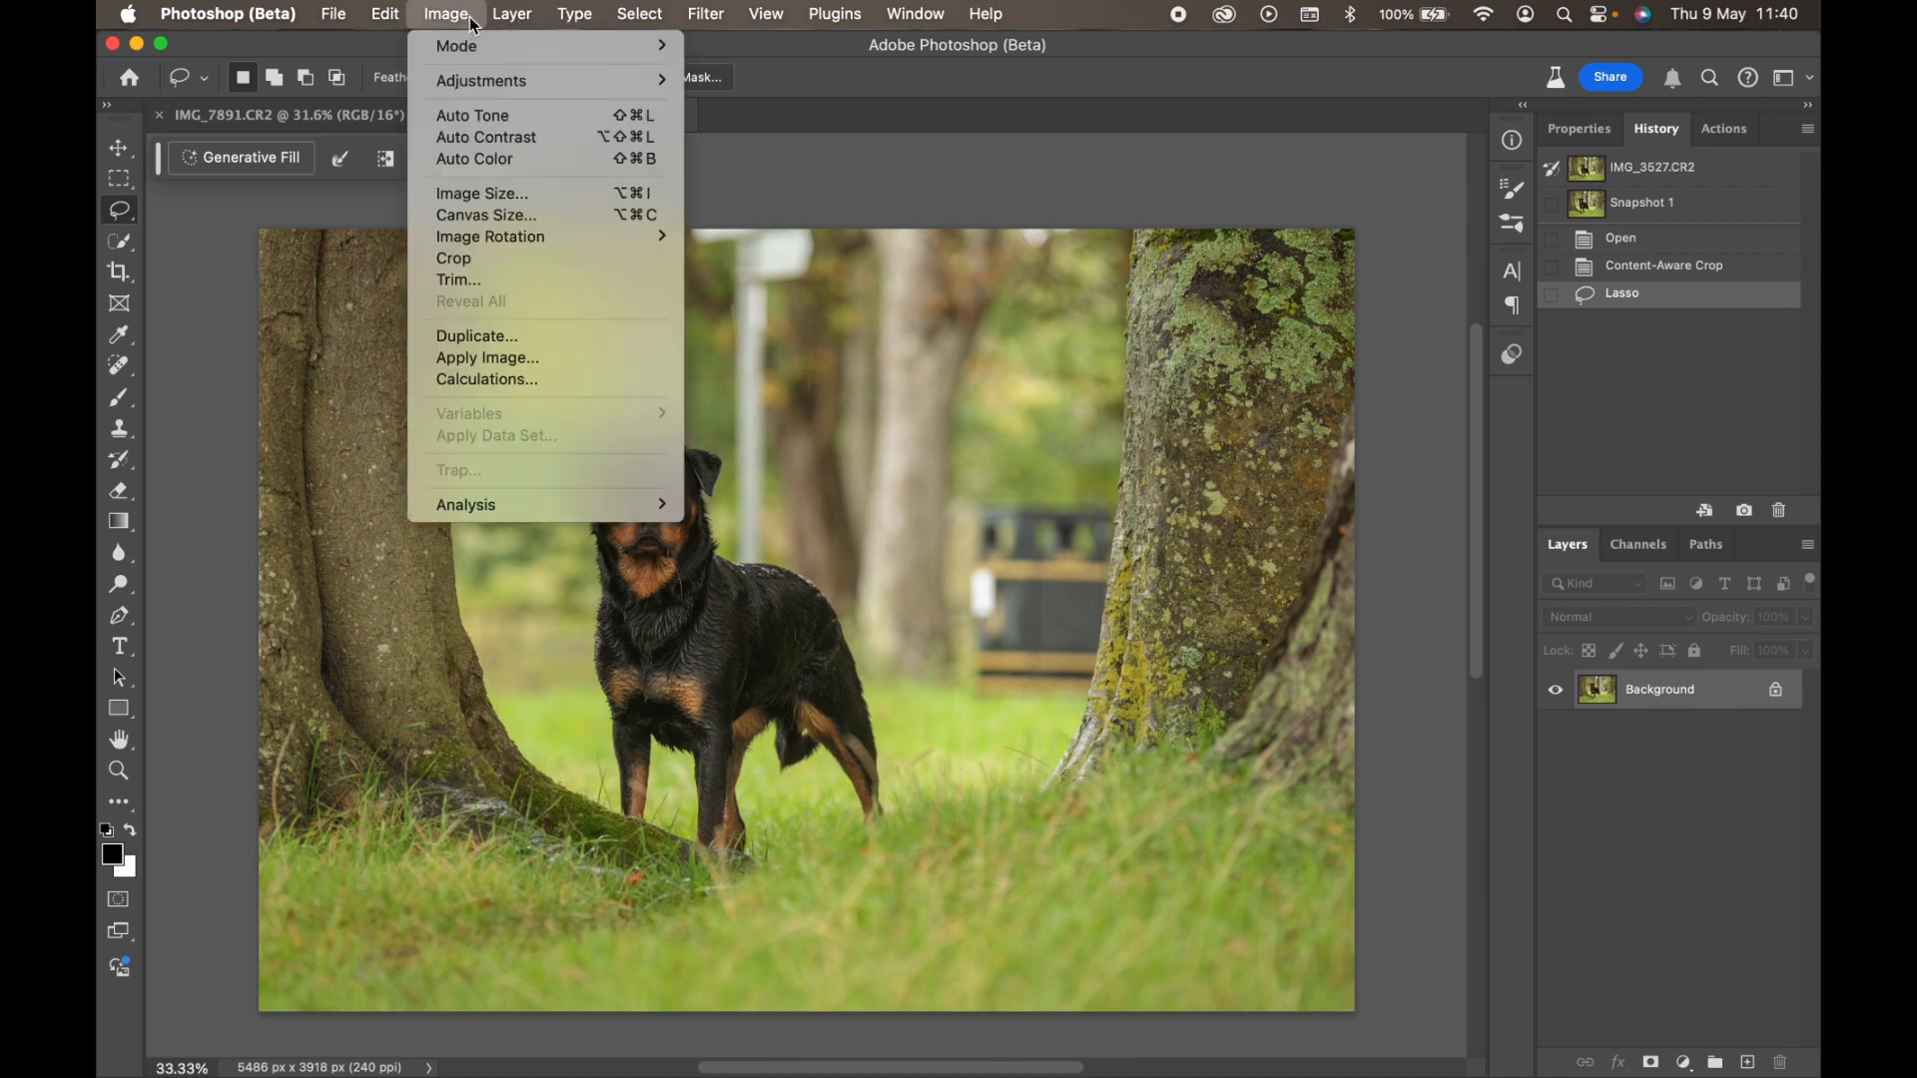
mouse_move(534, 18)
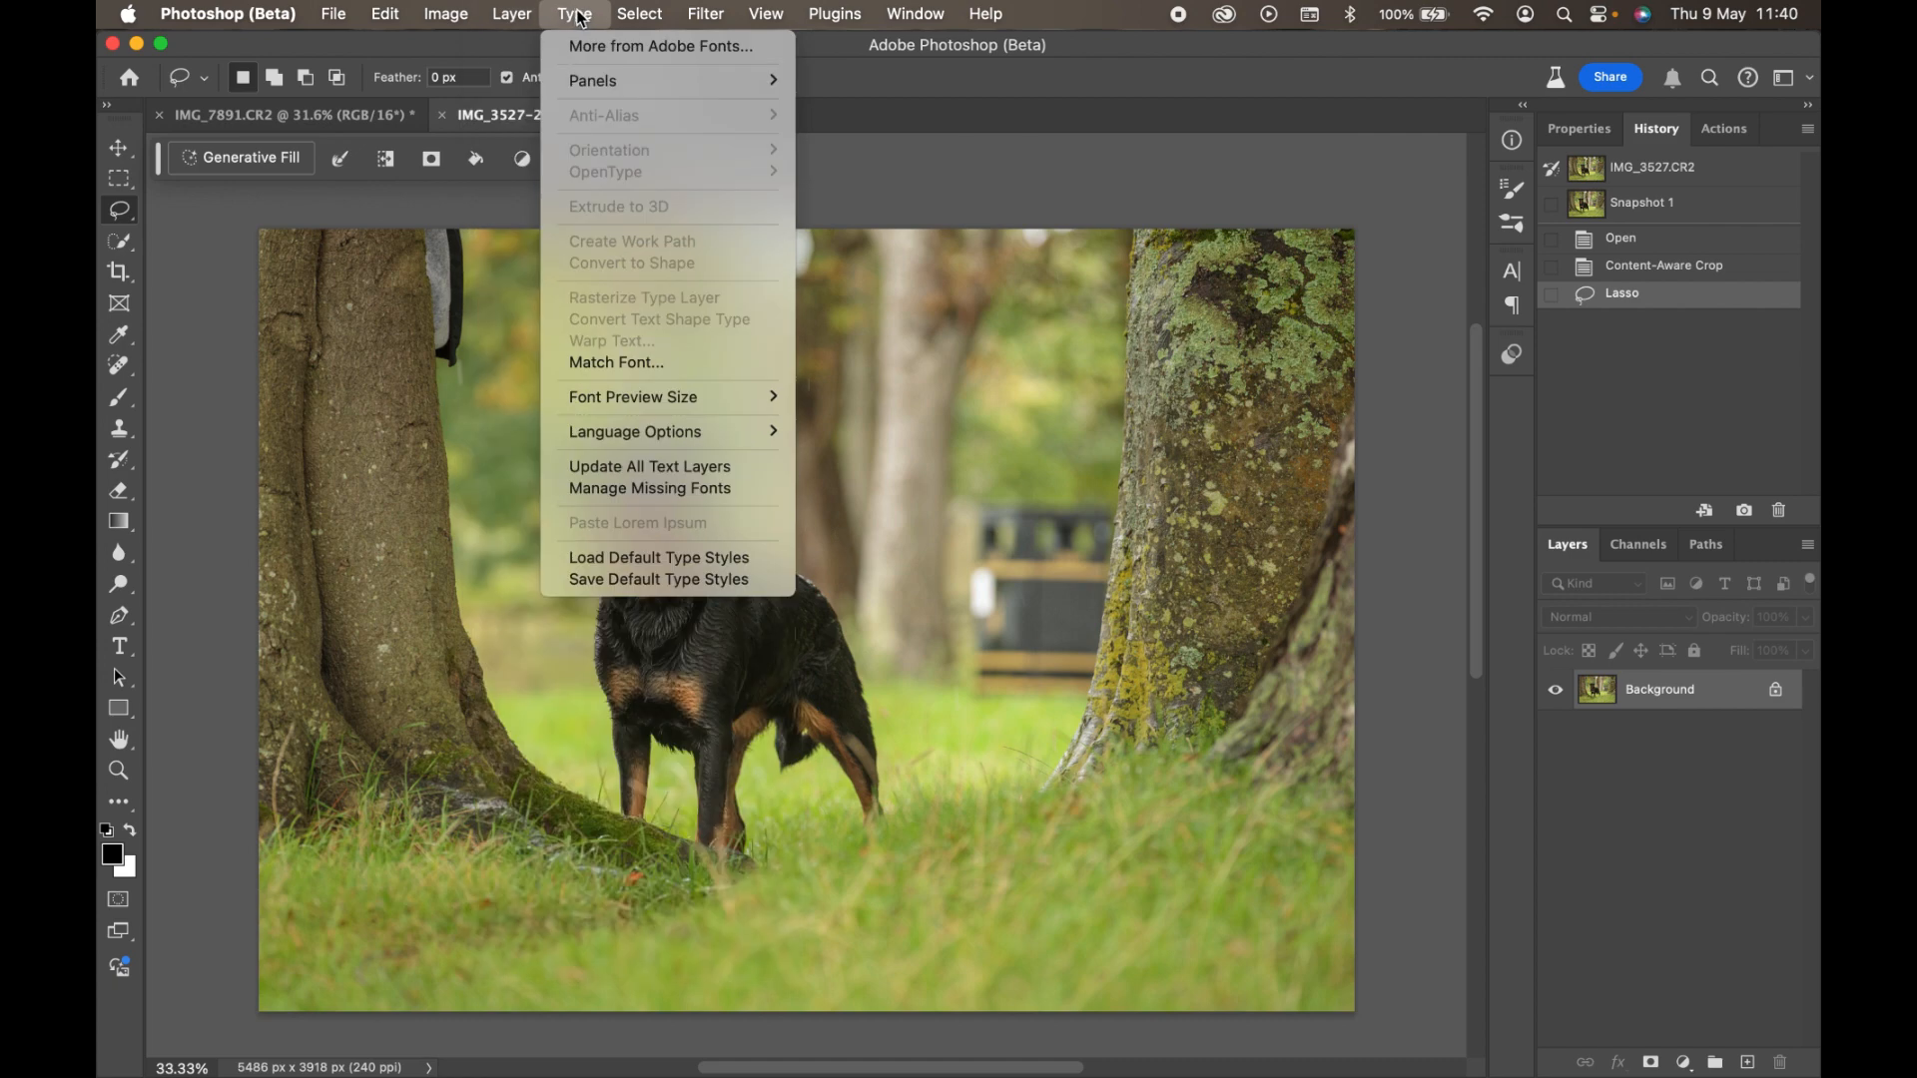
mouse_move(634, 17)
mouse_move(393, 20)
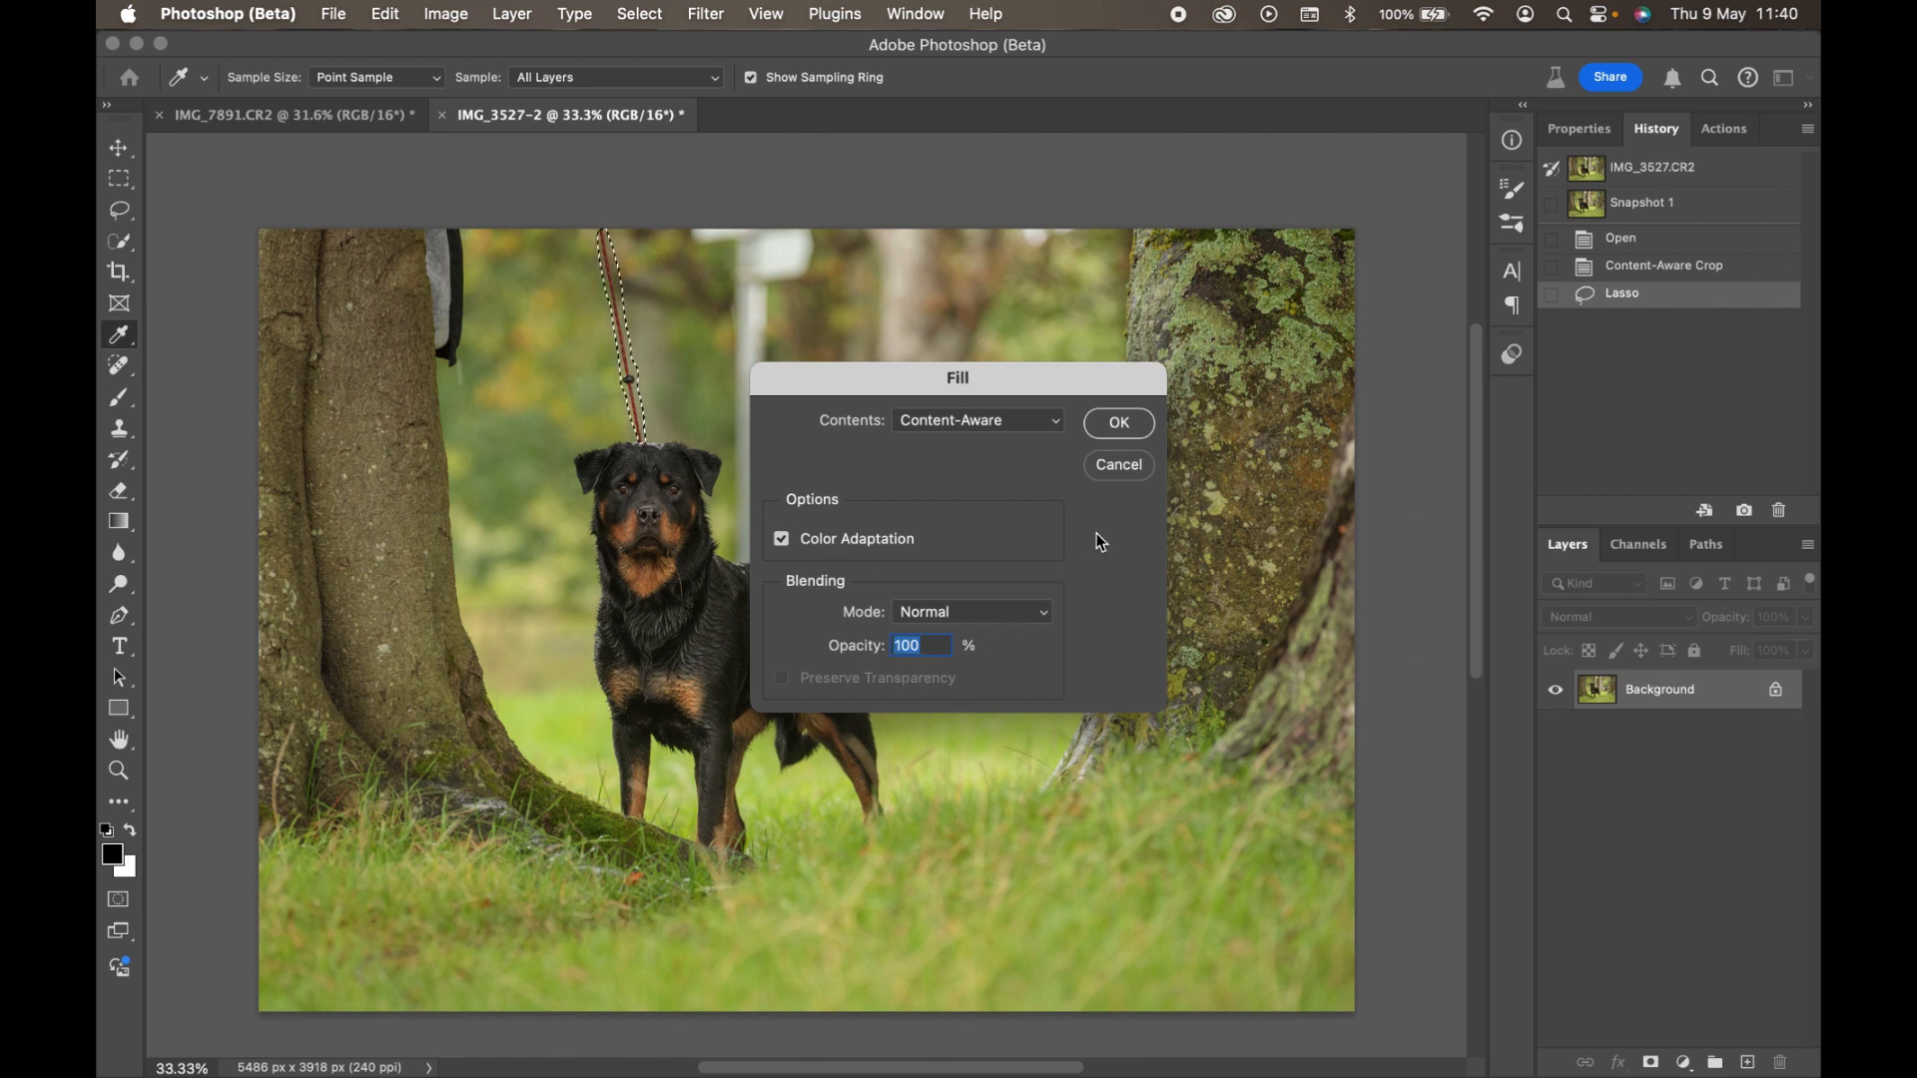
click(1118, 429)
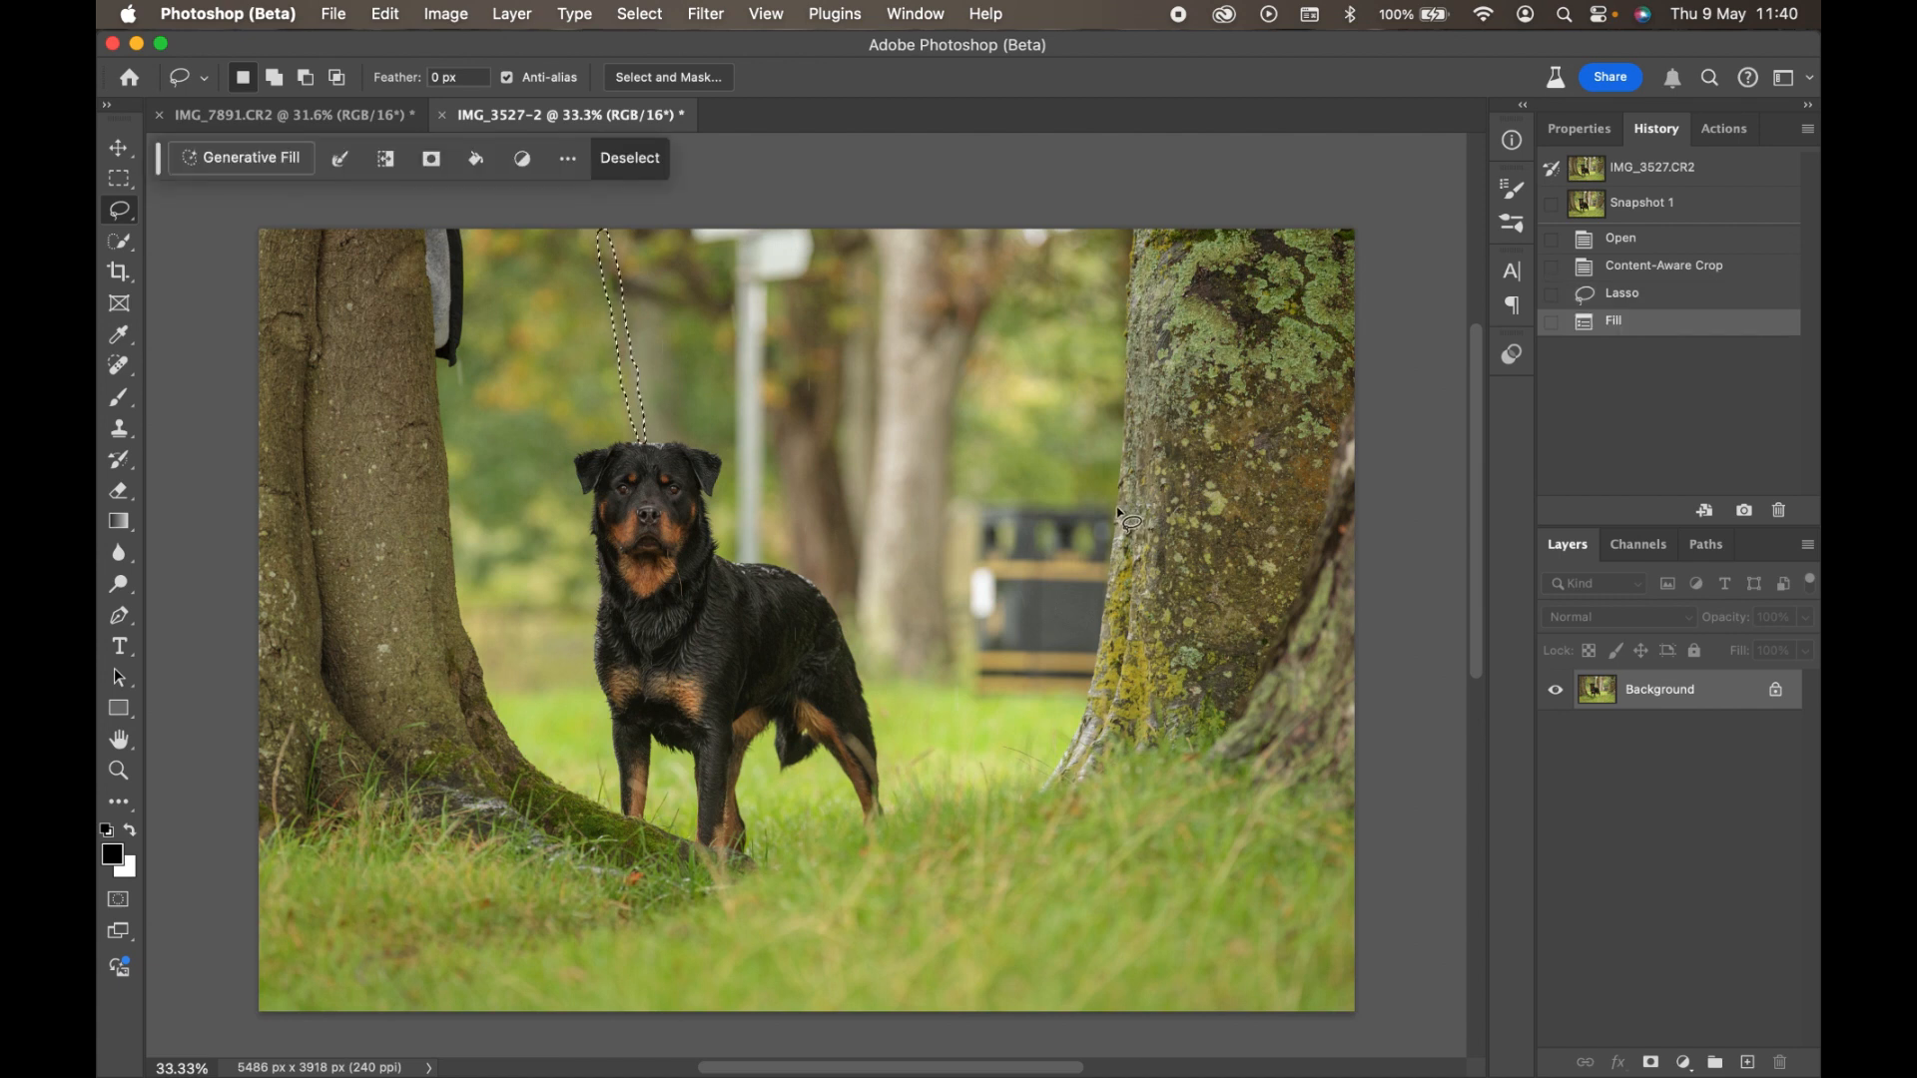
key(super+d)
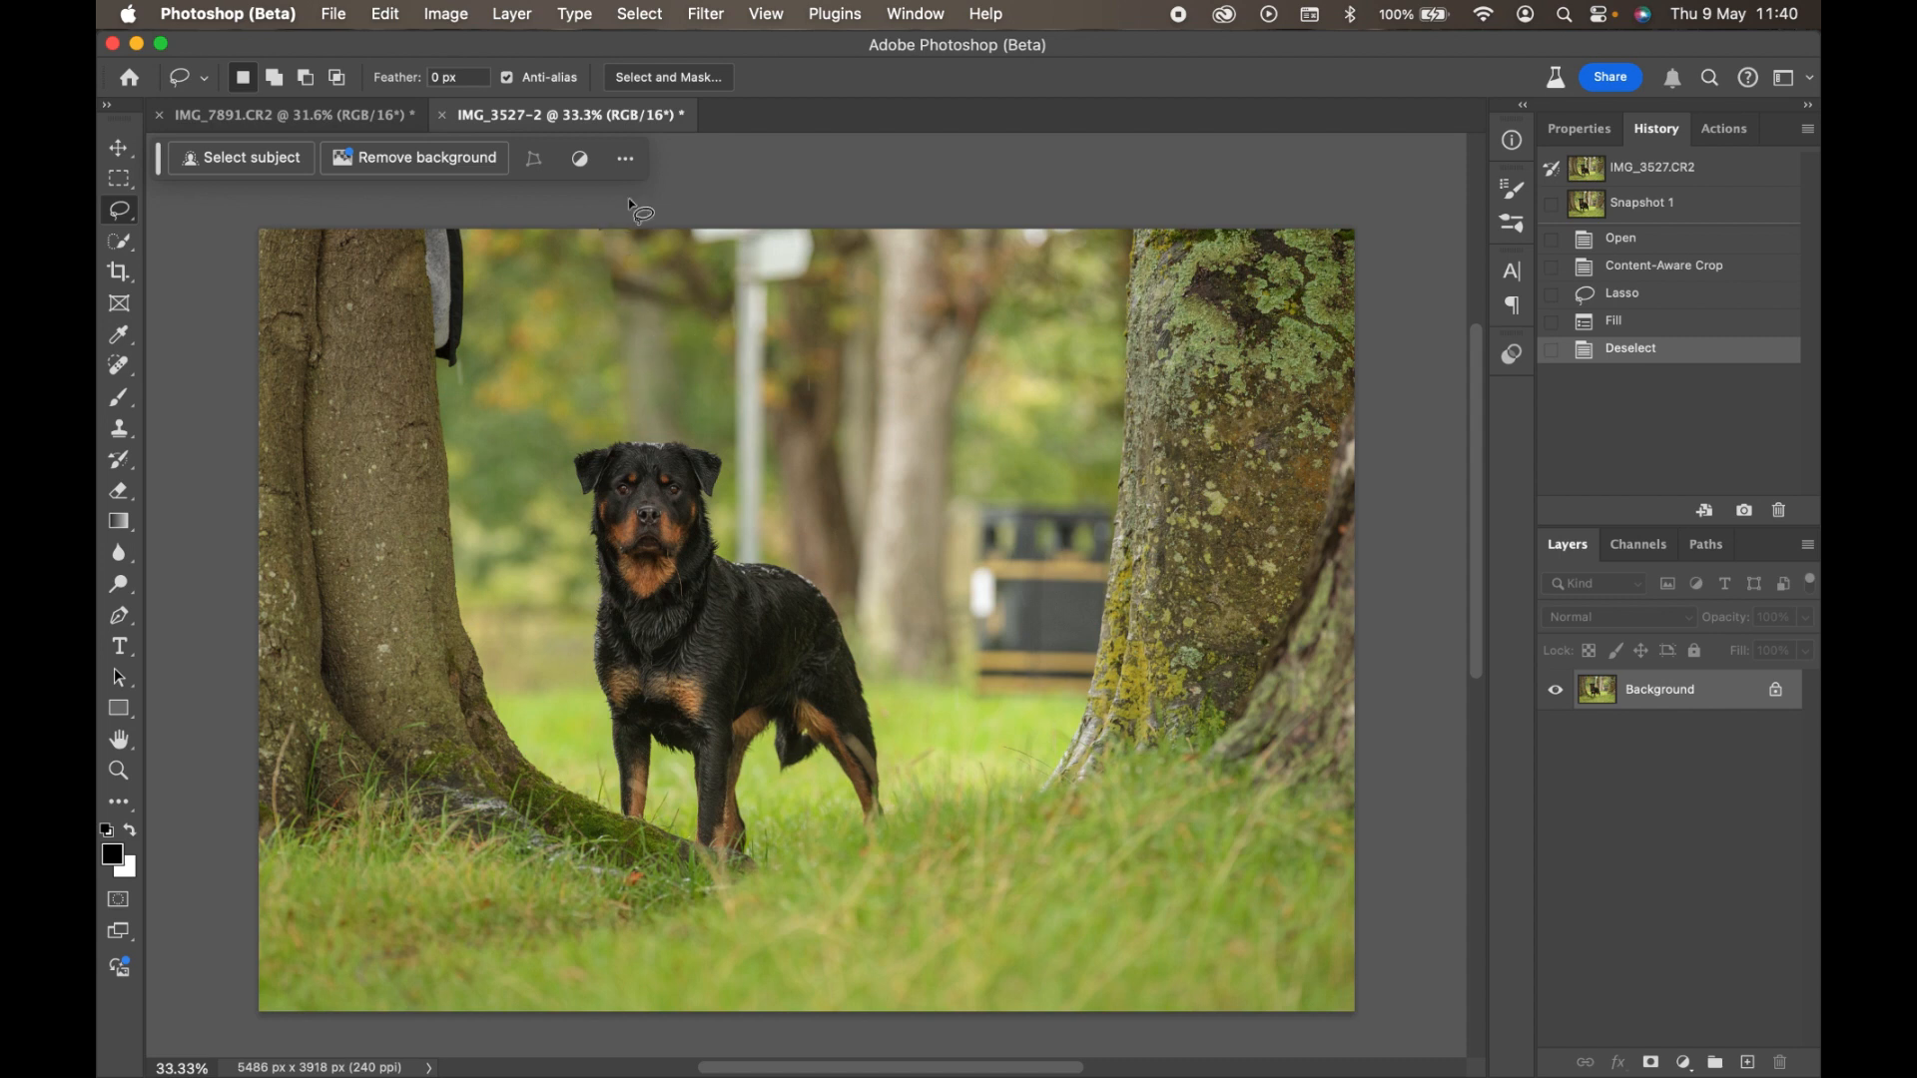
Heal the traces of the lead with a Proximity Match Spot Healing Brush enlarged to 70 px, and return the type to Content-Aware.
click(110, 372)
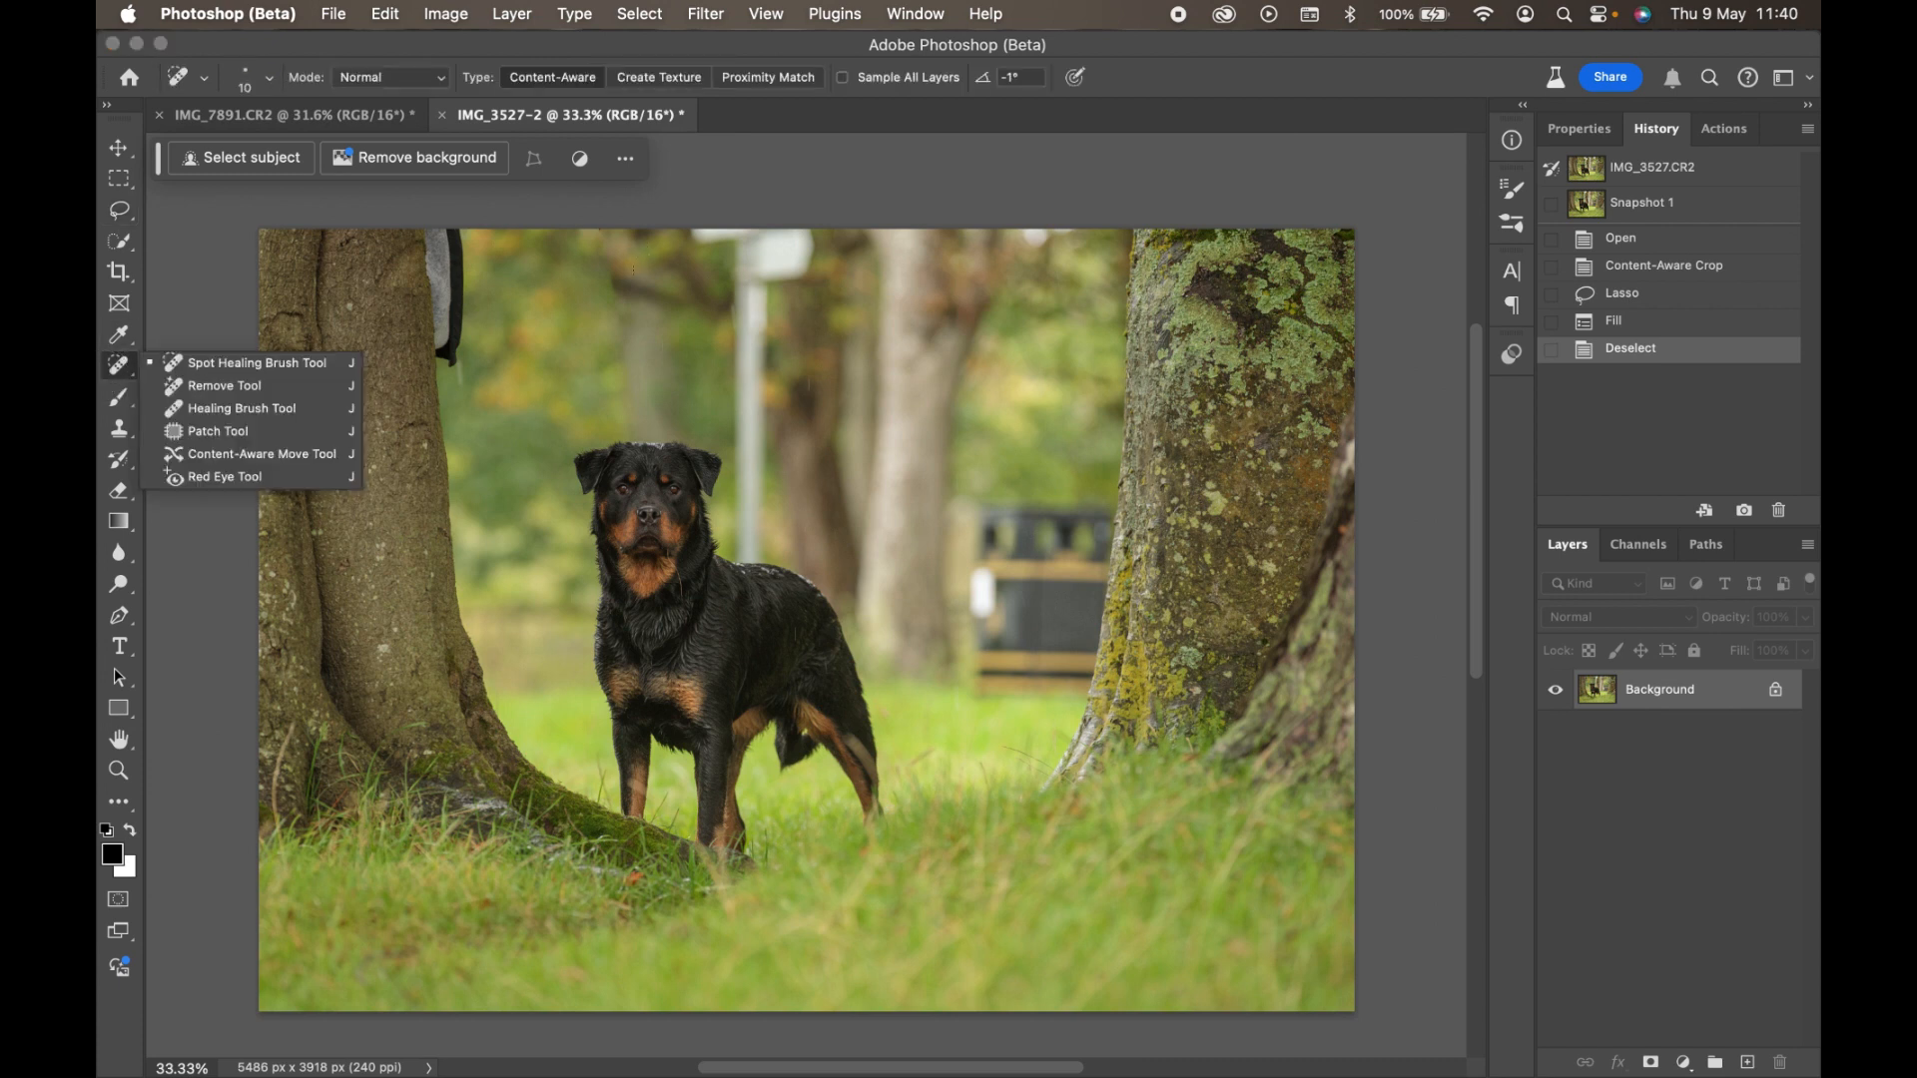
click(726, 79)
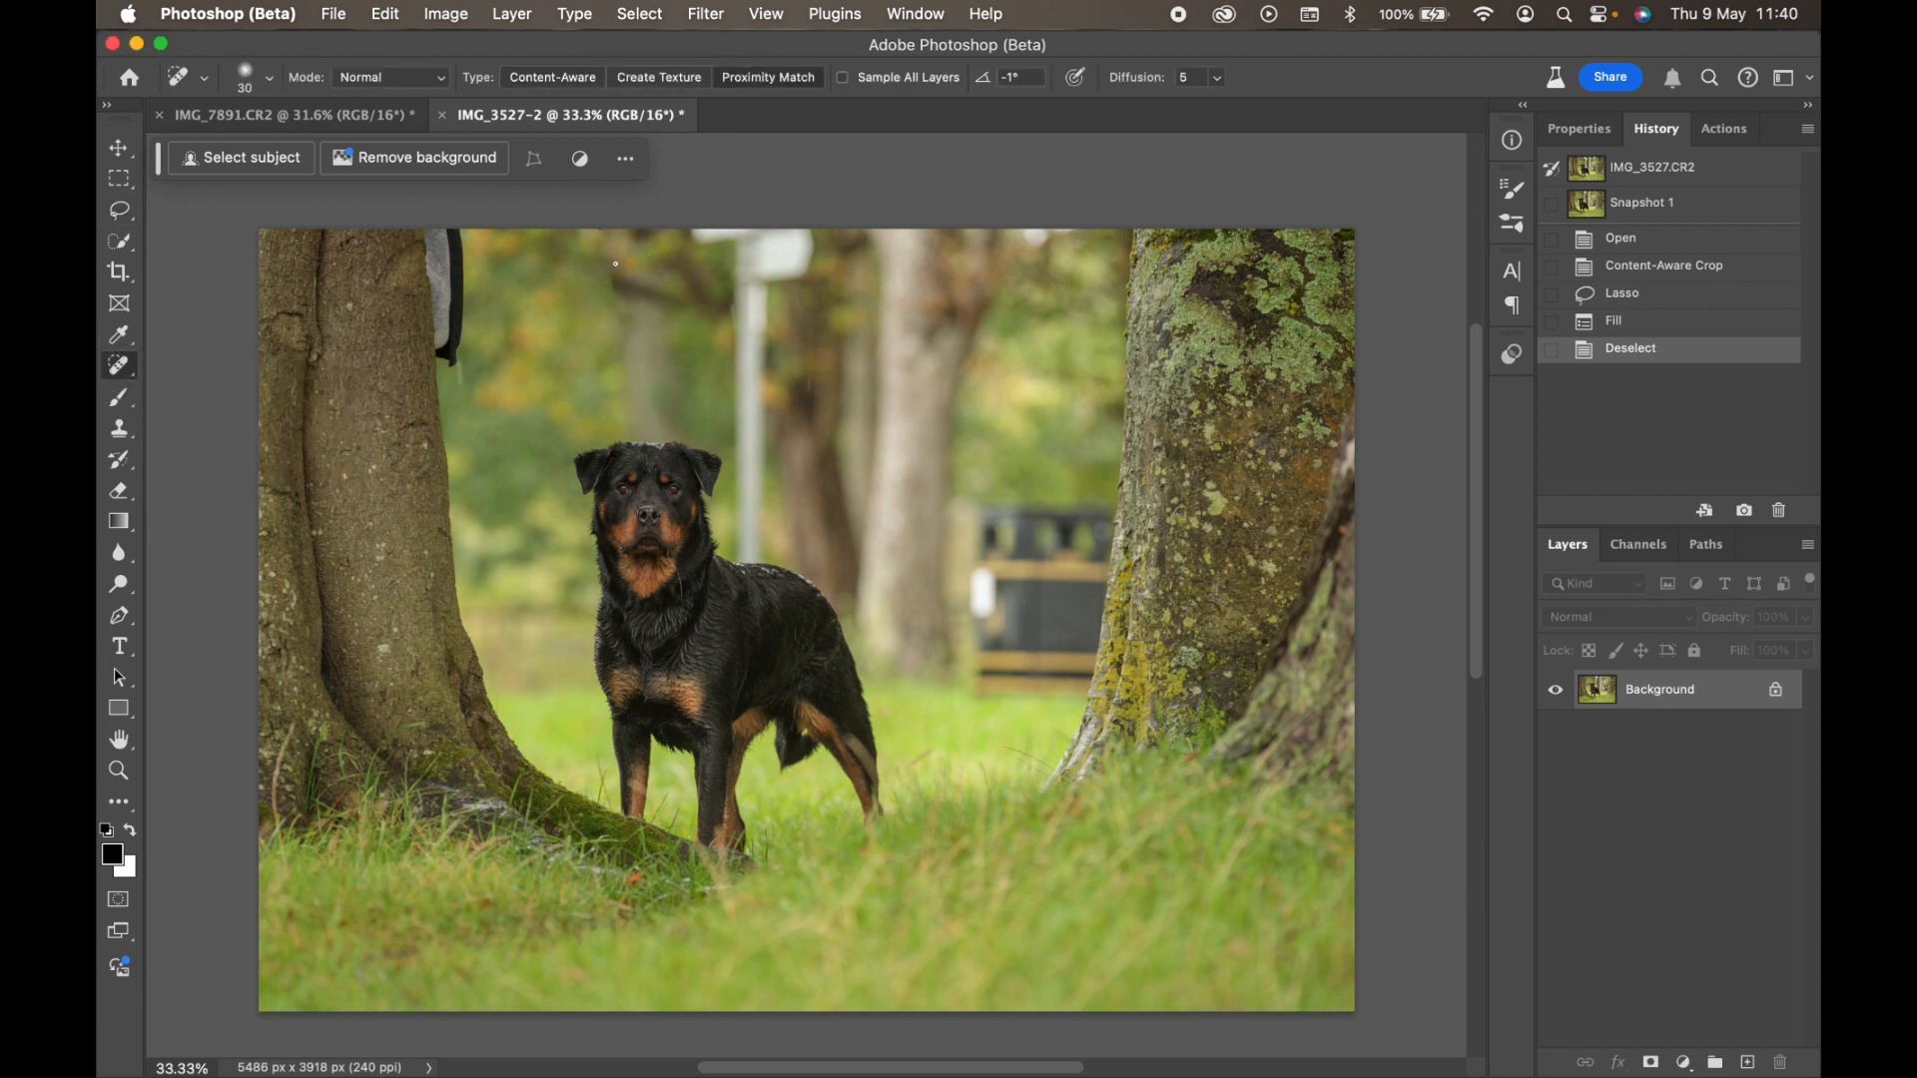
click(598, 225)
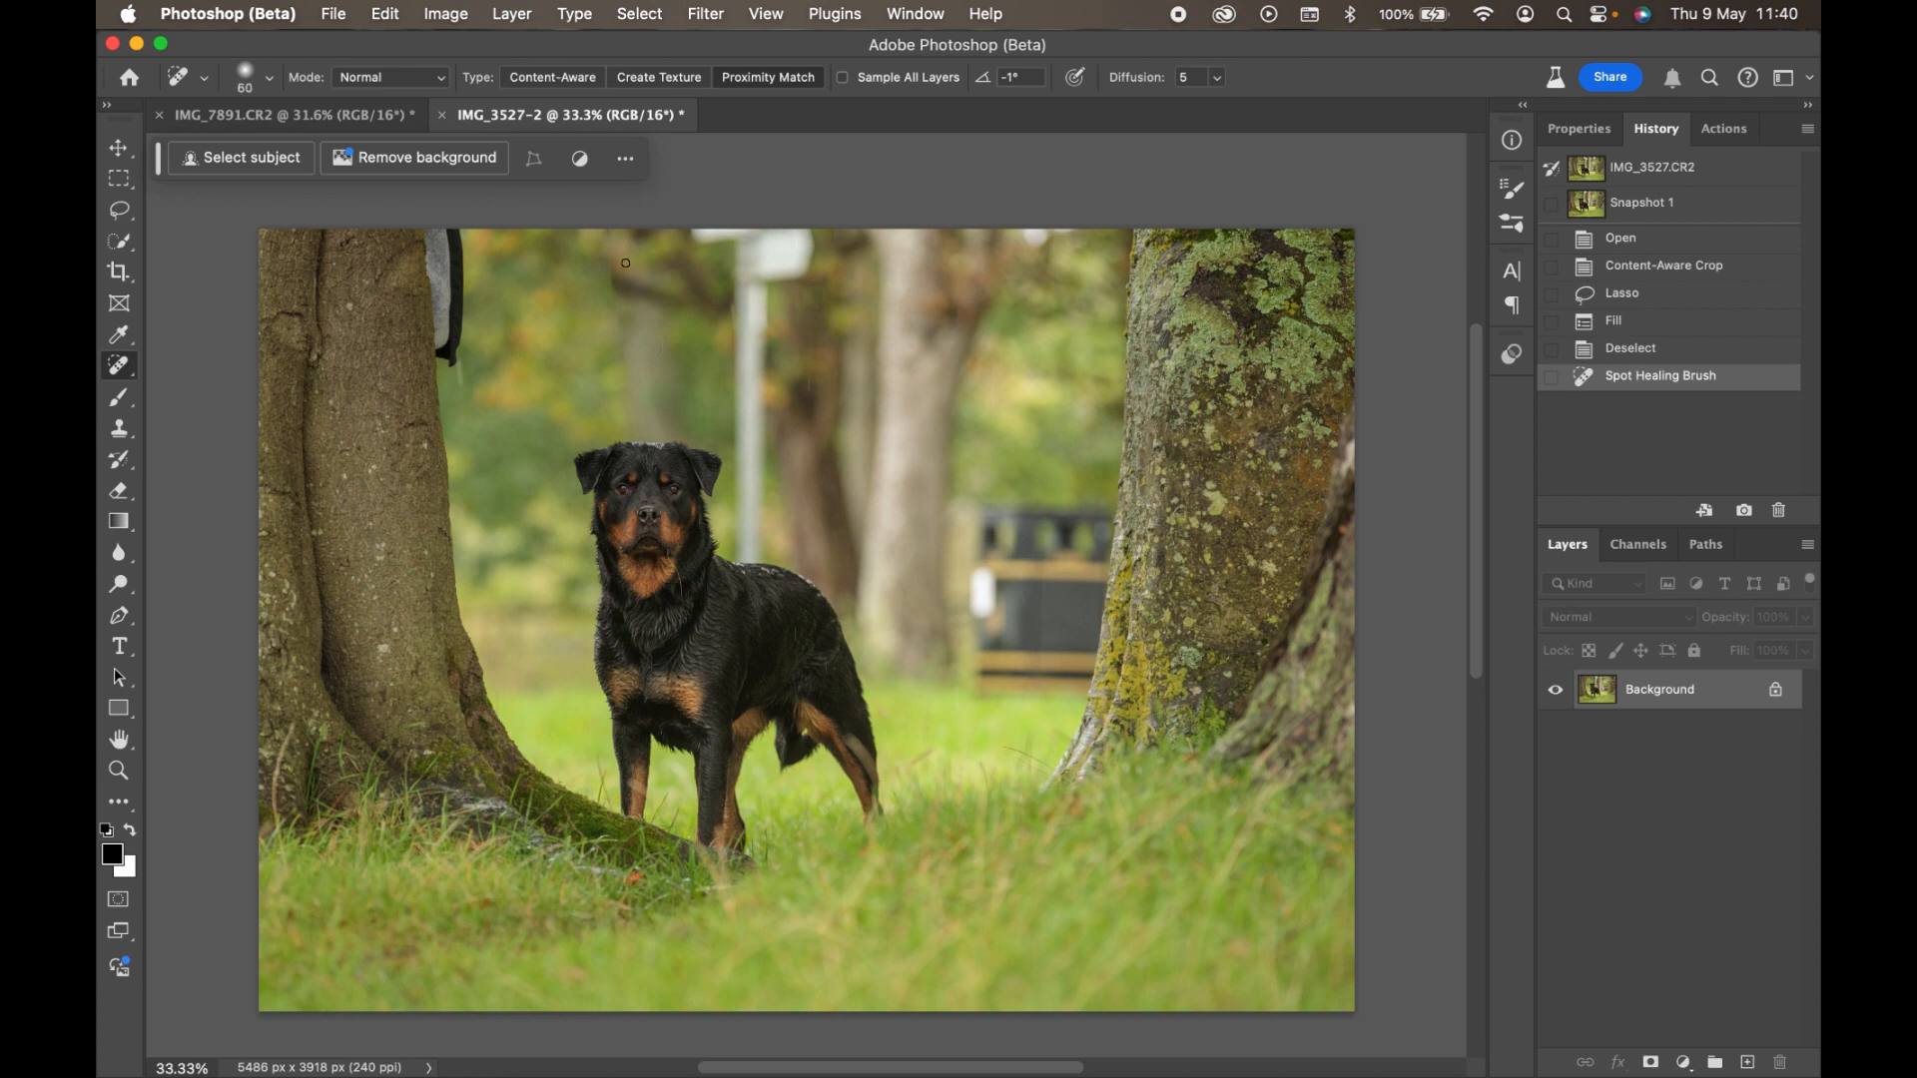
key(bracketright)
mouse_move(626, 263)
mouse_down()
mouse_move(620, 318)
mouse_move(615, 267)
mouse_up()
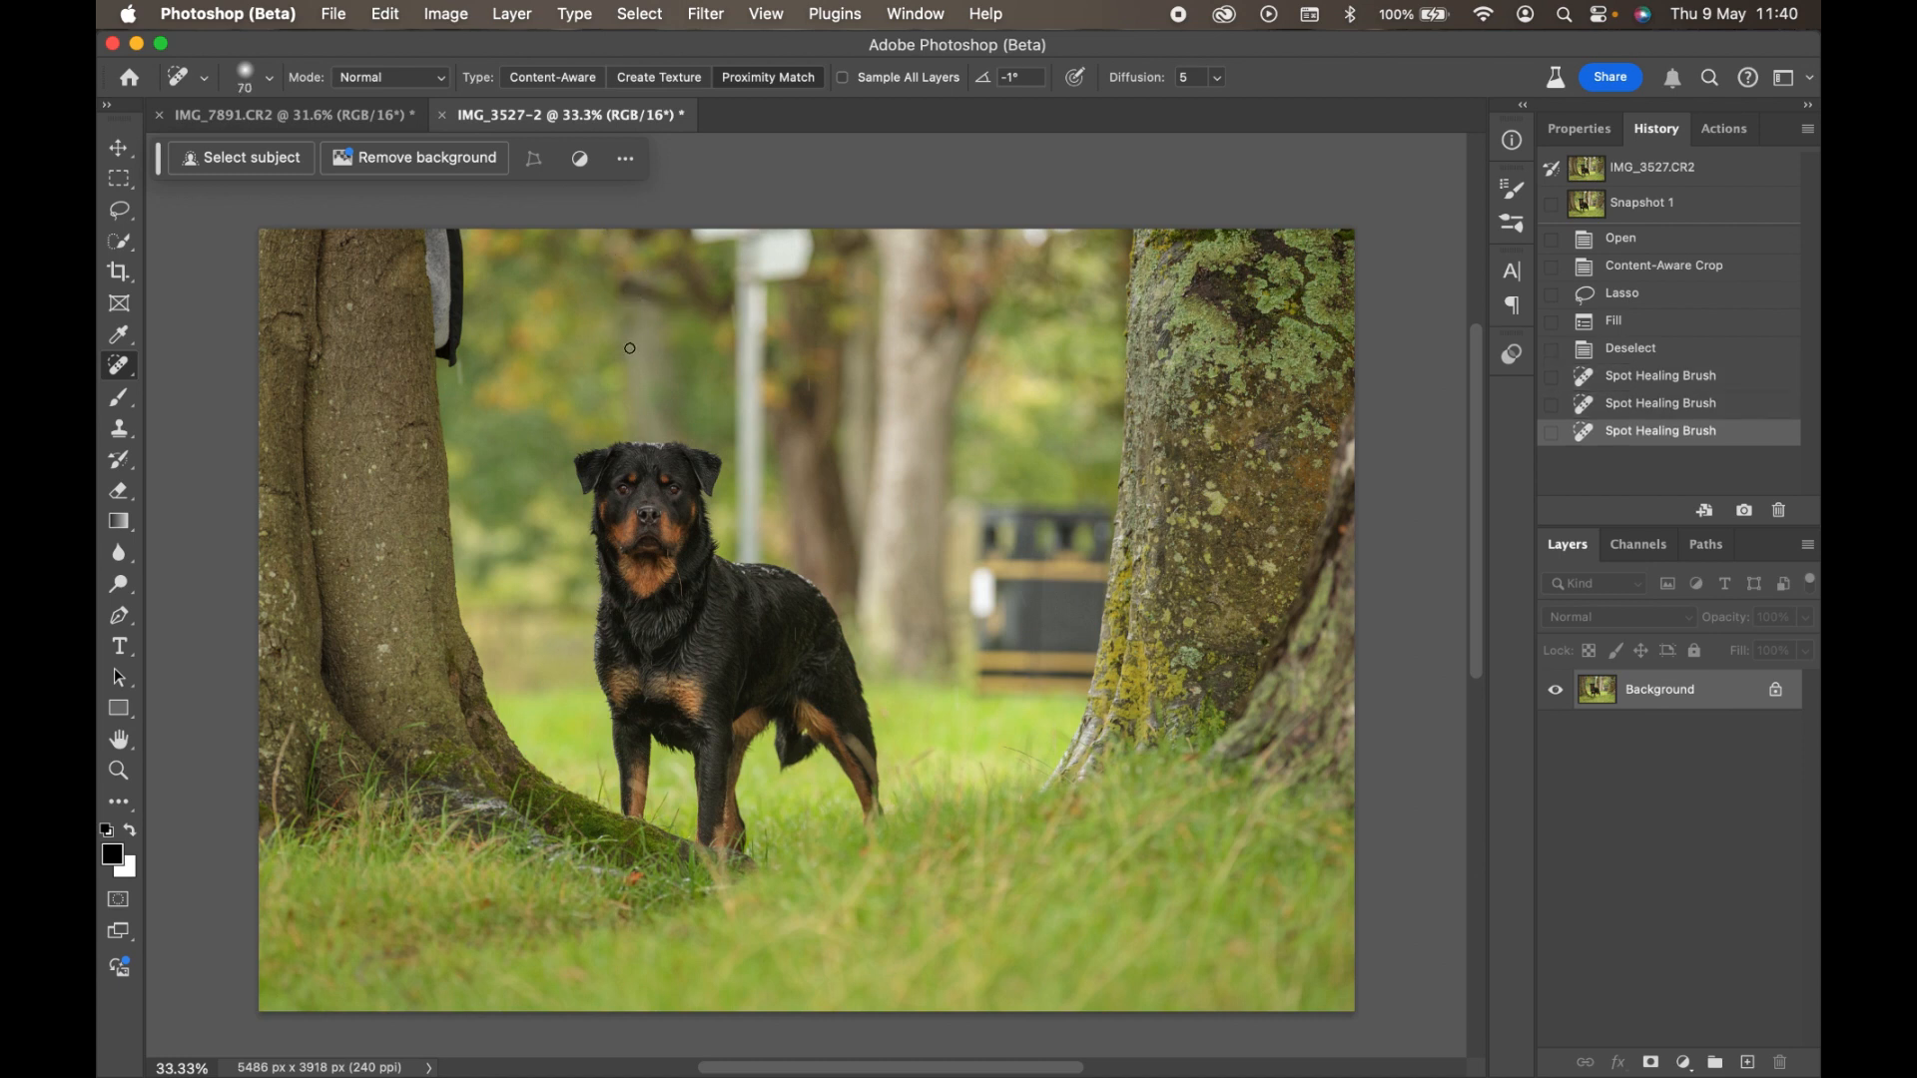
drag(630, 347, 625, 367)
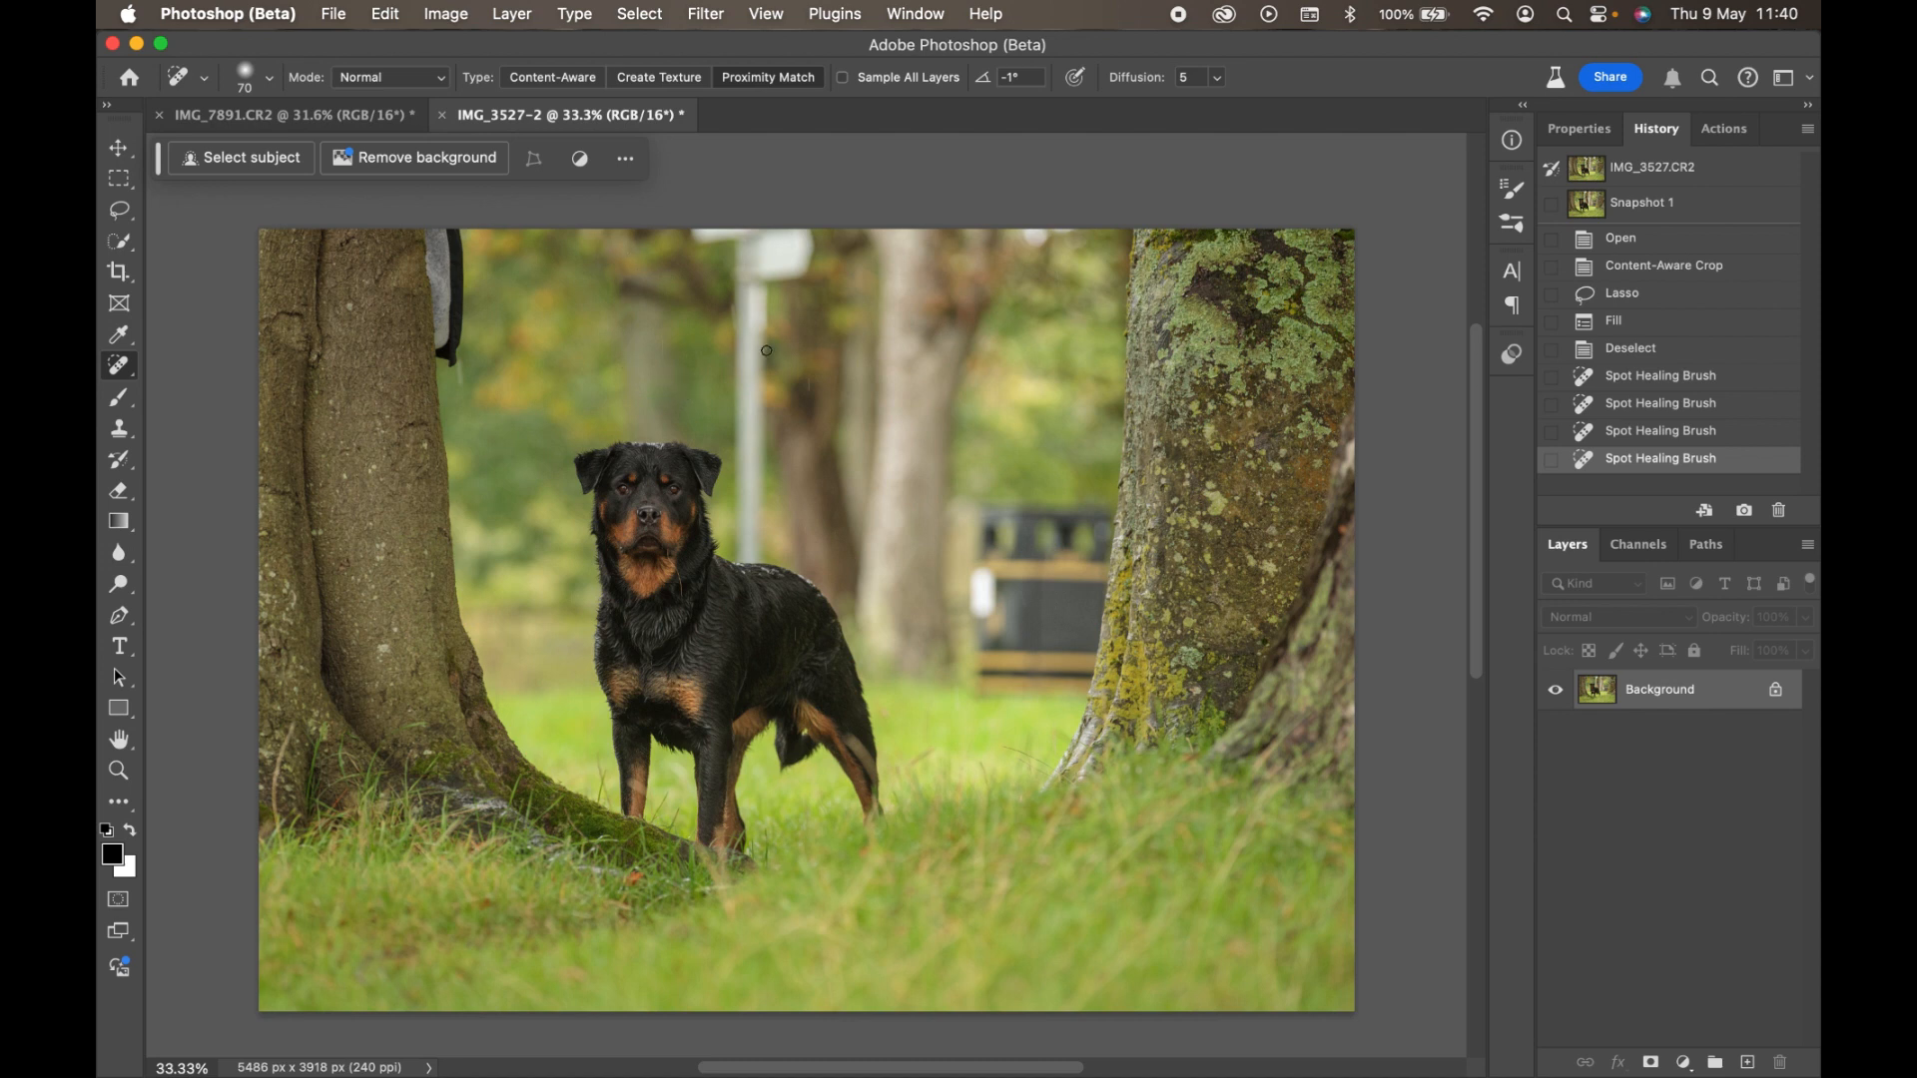
click(583, 80)
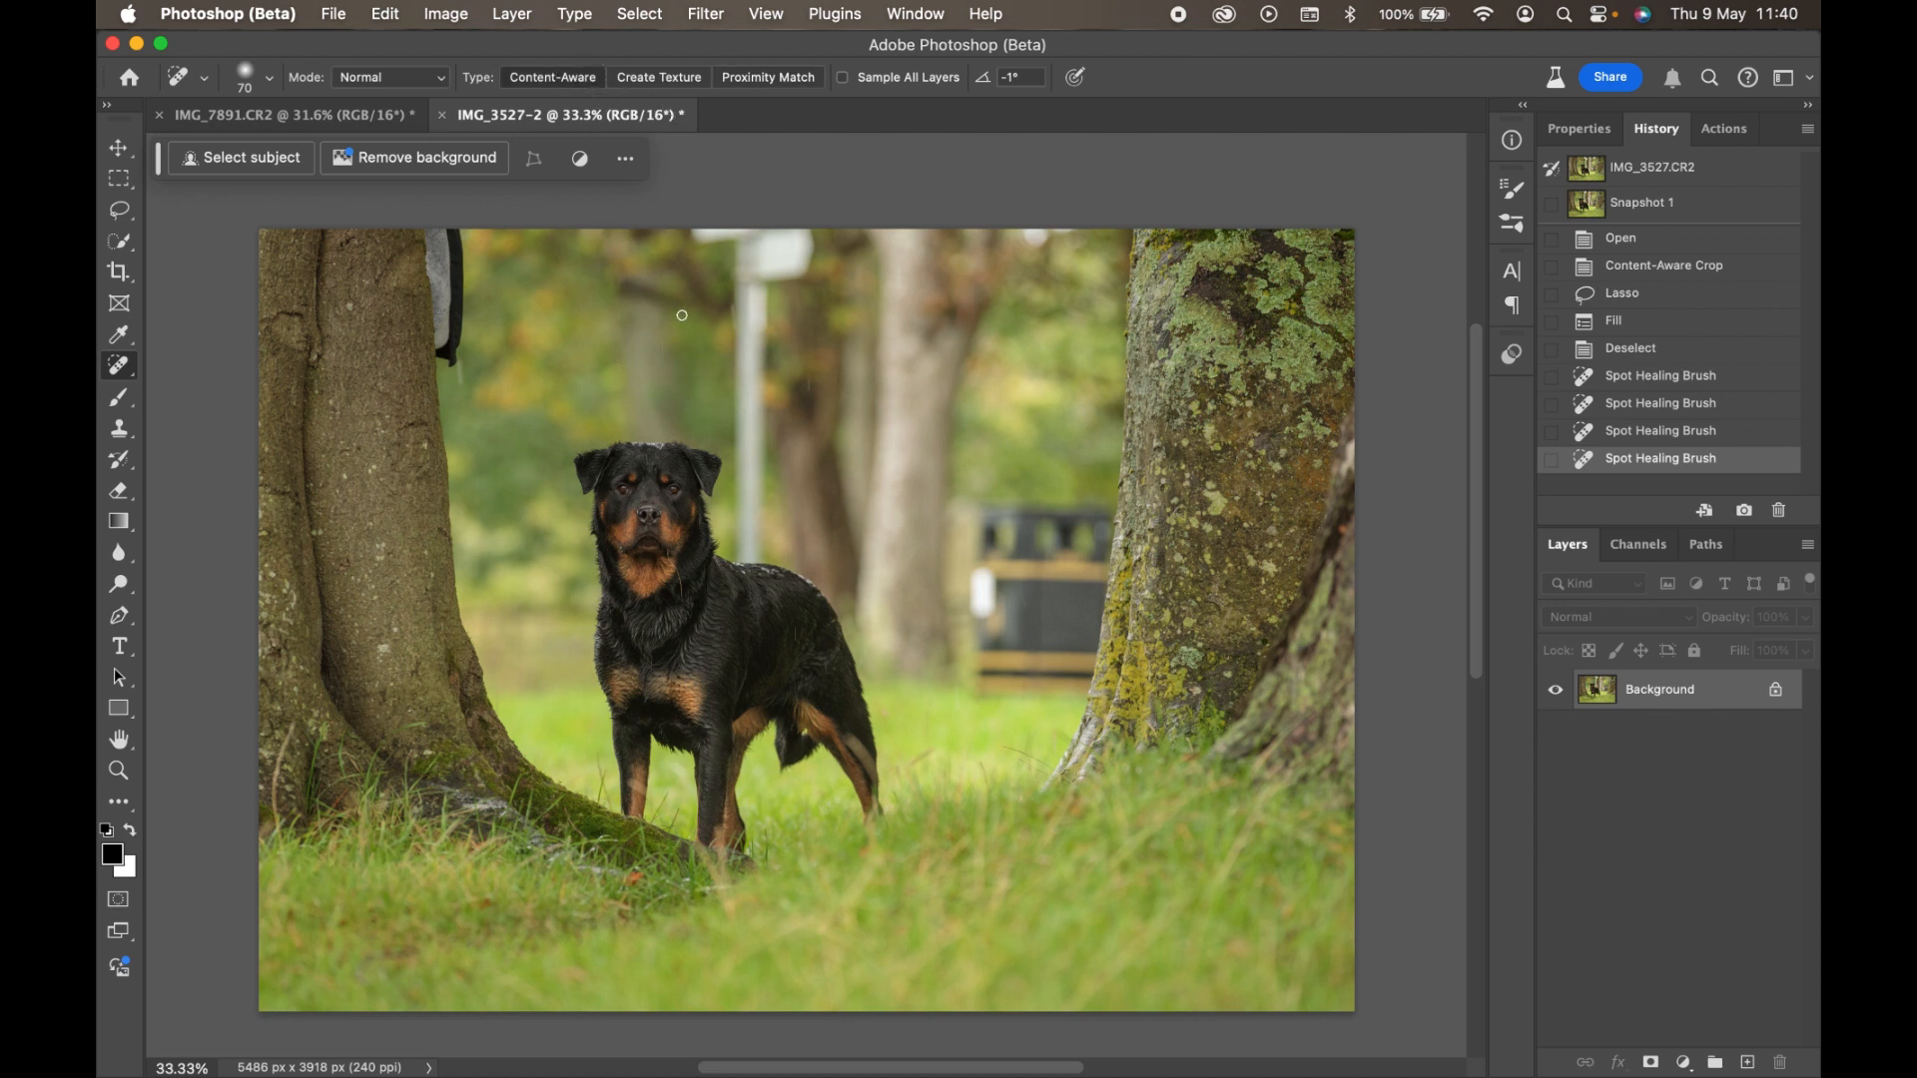
Lasso the pale signpost behind the dog, from the photo's upper edge down to the dog's back.
click(120, 212)
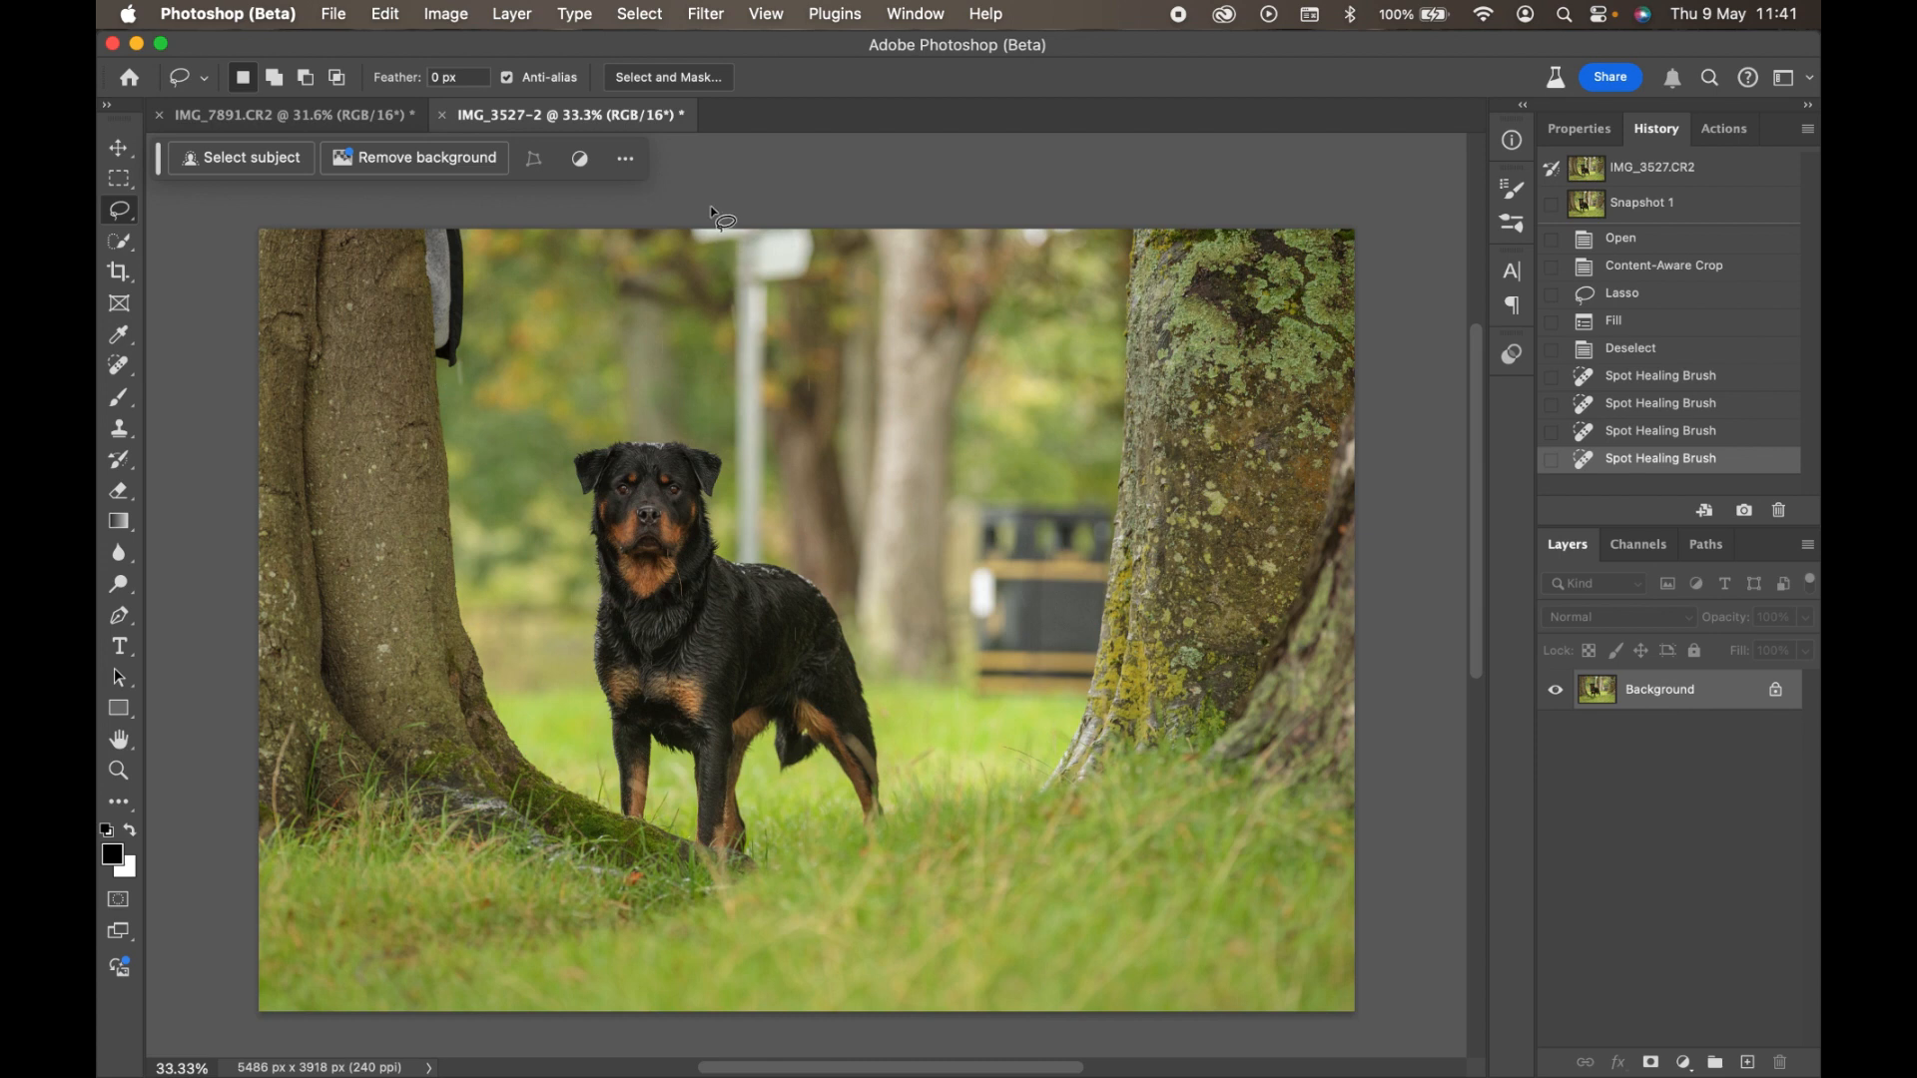
drag(683, 228, 688, 247)
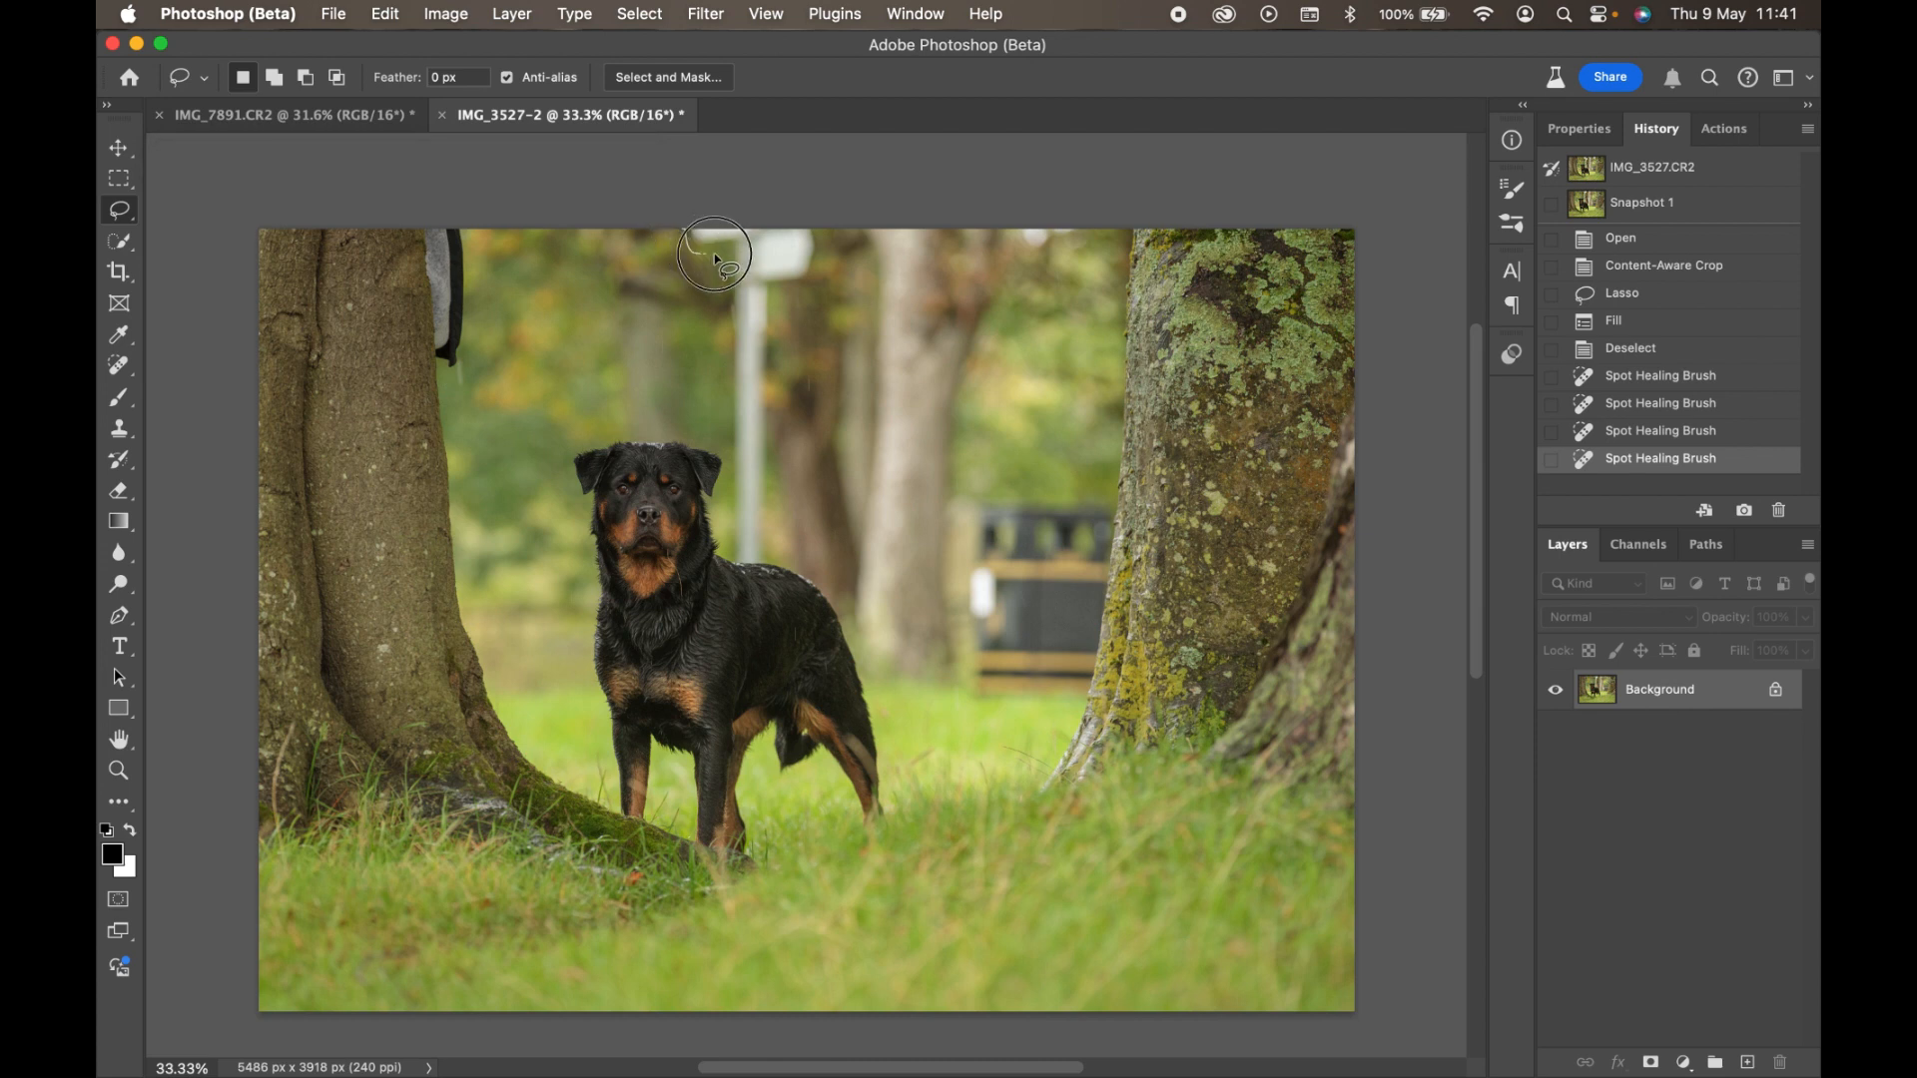
mouse_move(730, 312)
mouse_down()
mouse_move(728, 545)
mouse_move(764, 565)
mouse_move(778, 293)
mouse_move(822, 232)
mouse_up()
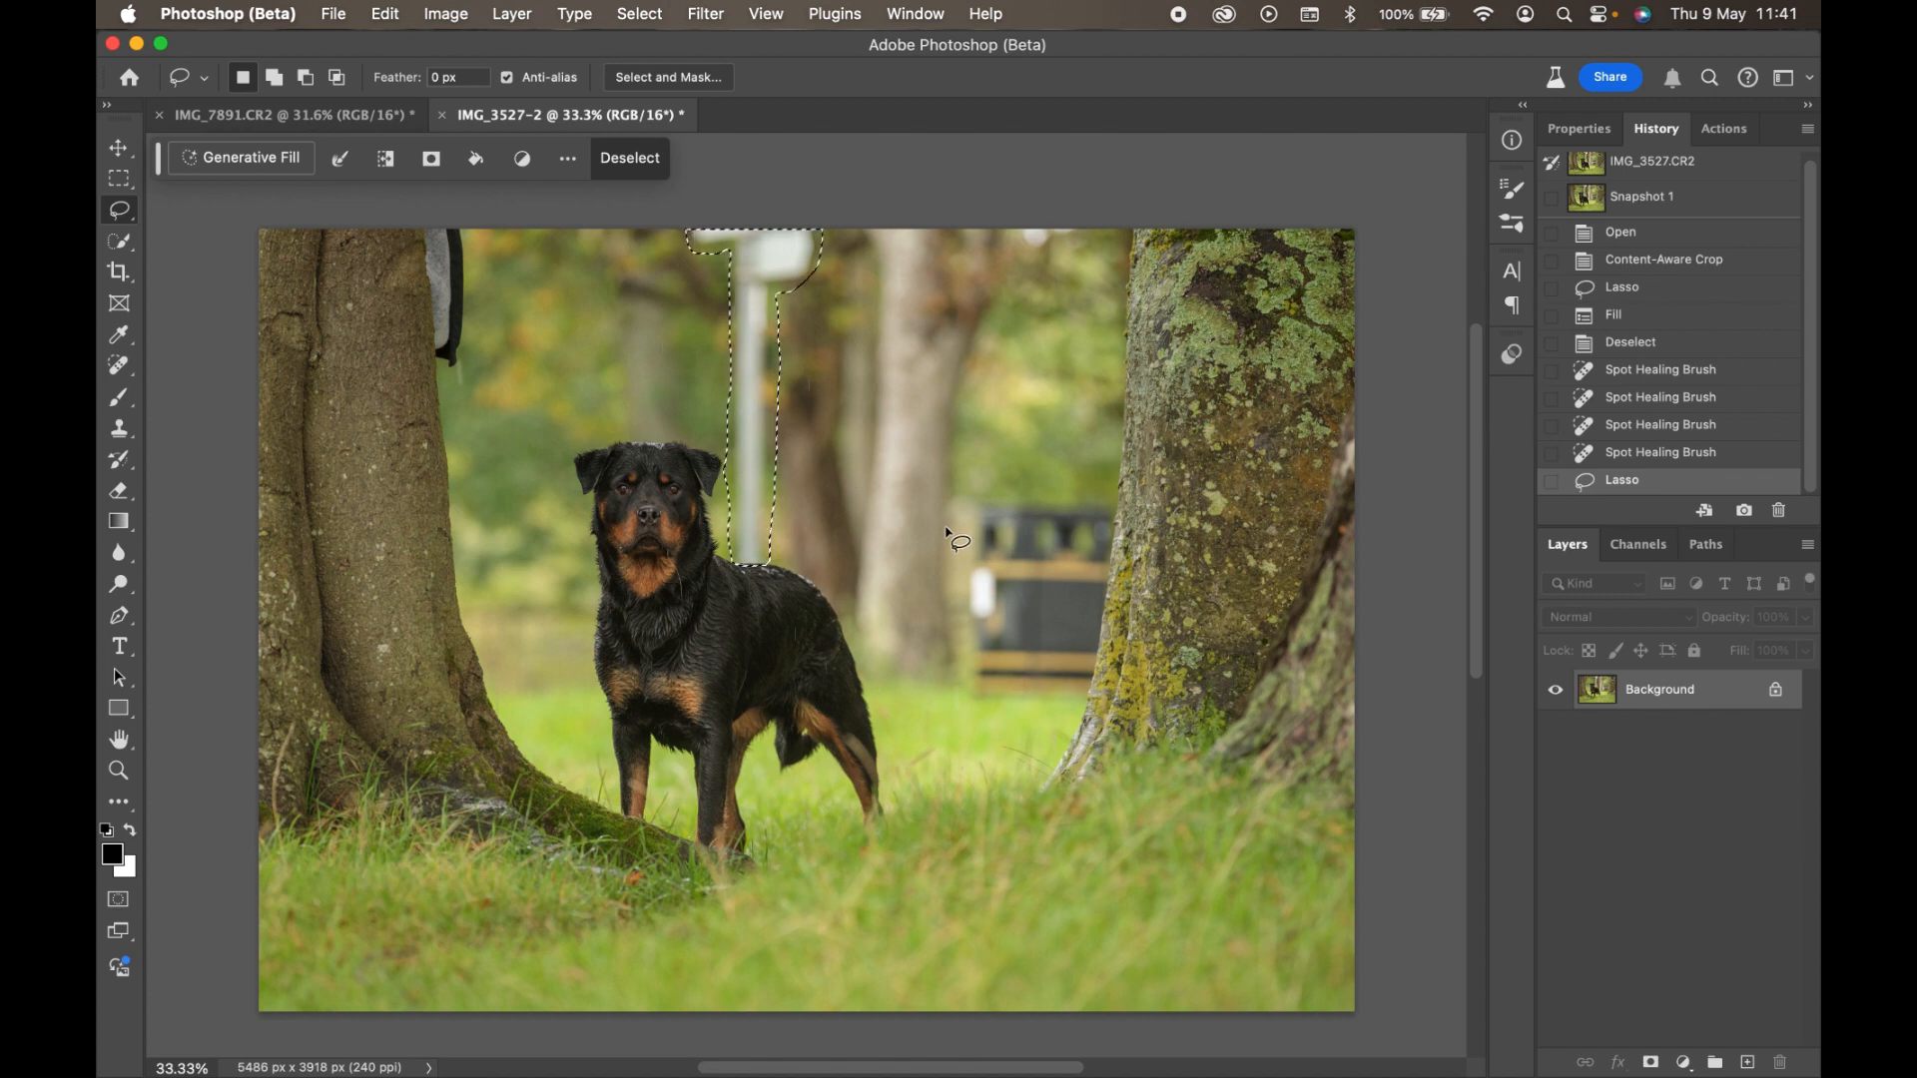
Add the black bin beside the mossy trunk and the grey-and-black object on the other trunk's edge to the lasso selection.
key(shift)
mouse_move(1117, 494)
mouse_down()
mouse_move(963, 491)
mouse_move(958, 671)
mouse_up()
drag(964, 694, 999, 709)
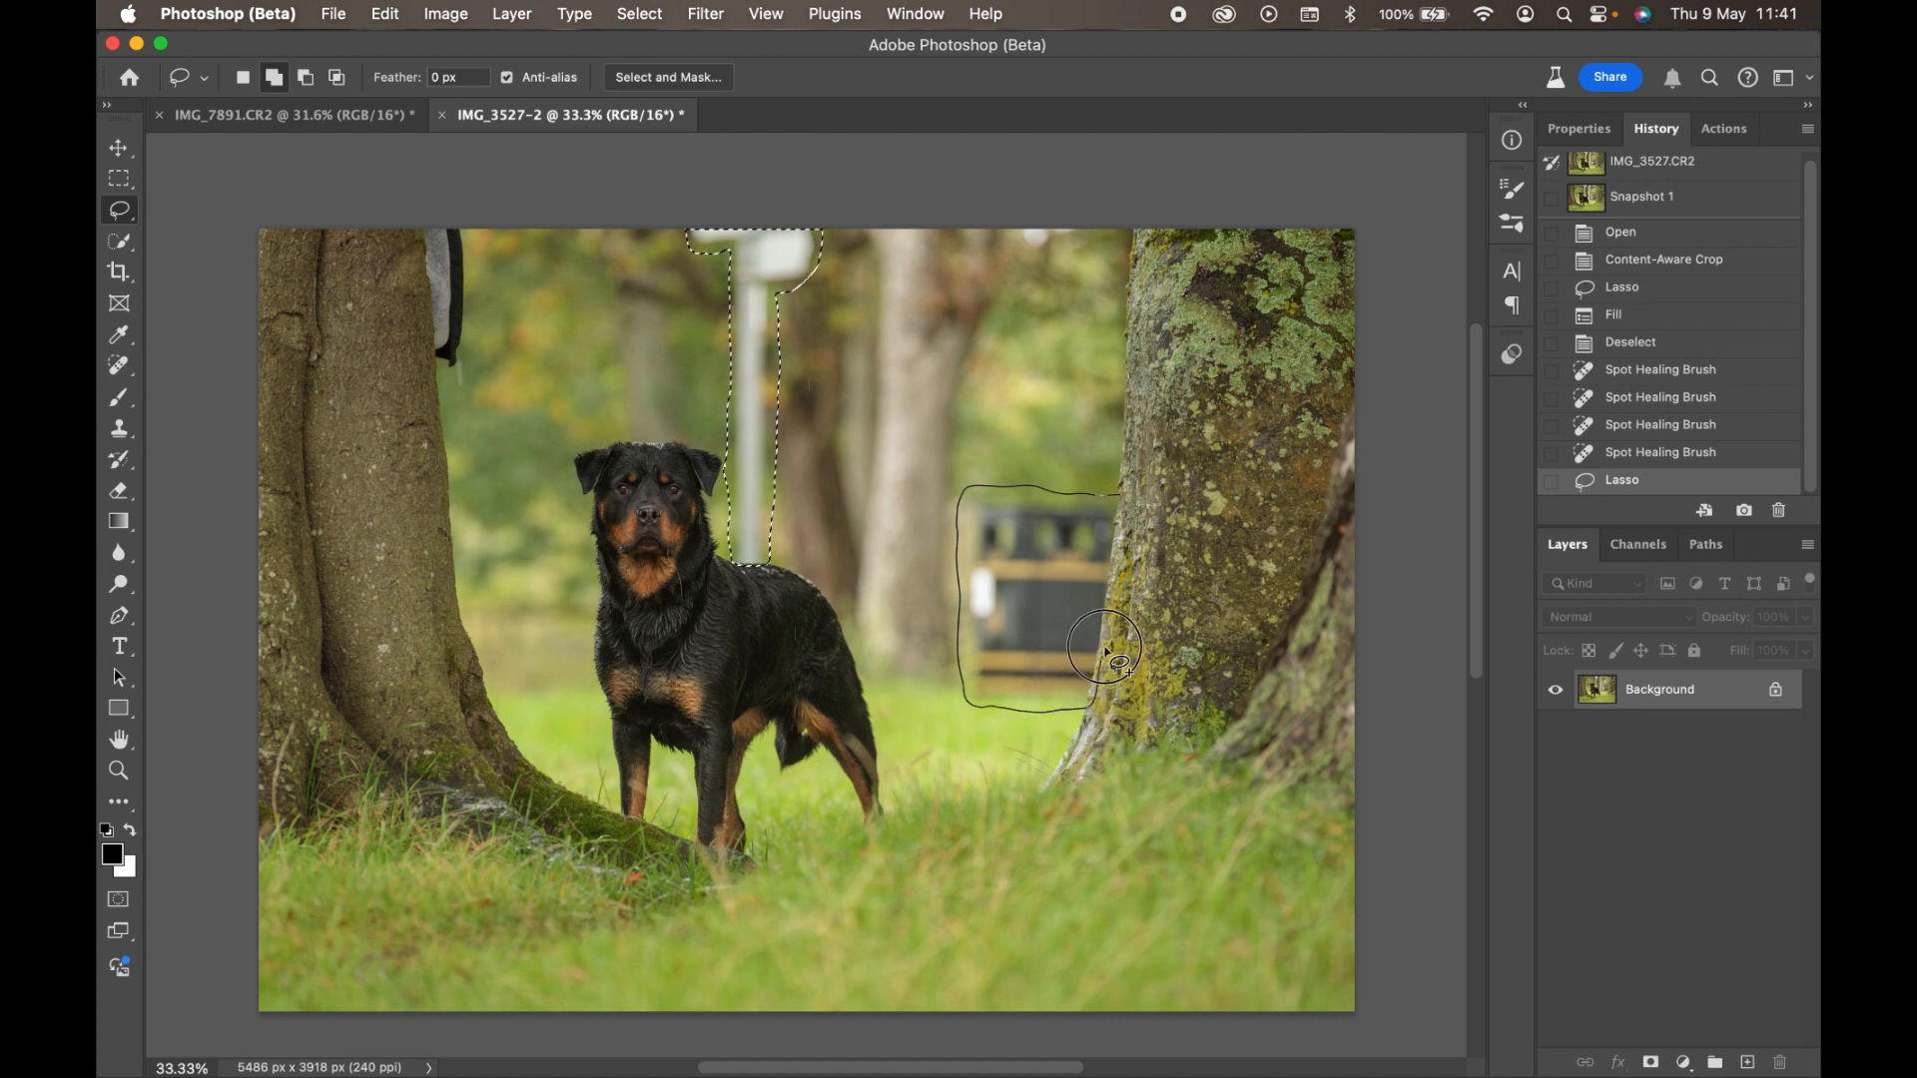
mouse_move(1110, 604)
mouse_down()
mouse_move(1093, 559)
mouse_move(1119, 494)
mouse_up()
mouse_move(471, 229)
mouse_down()
mouse_move(467, 329)
mouse_move(433, 361)
mouse_move(407, 193)
mouse_move(419, 205)
mouse_up()
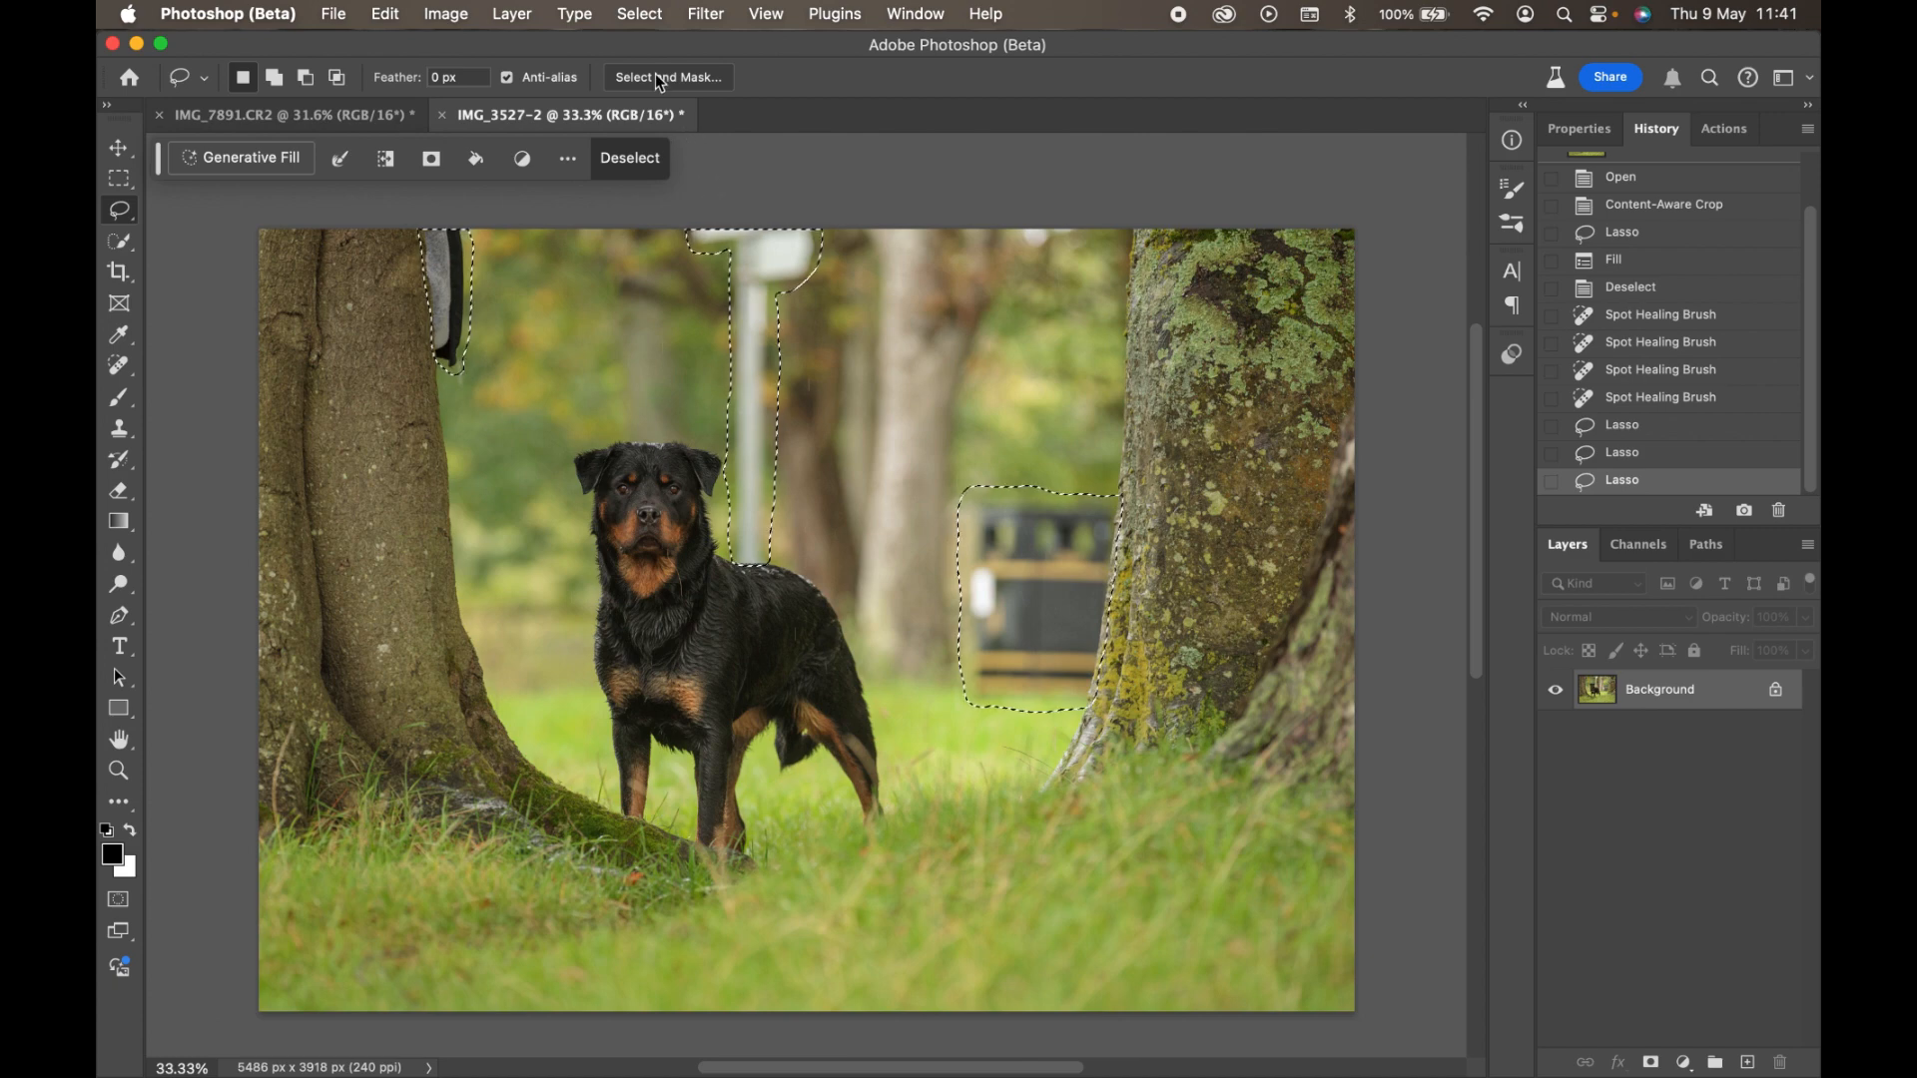
Try a Content-Aware fill in Normal mode at 100% opacity on the selected signpost, bin and trunk-edge object, and undo it with the deselection.
click(385, 14)
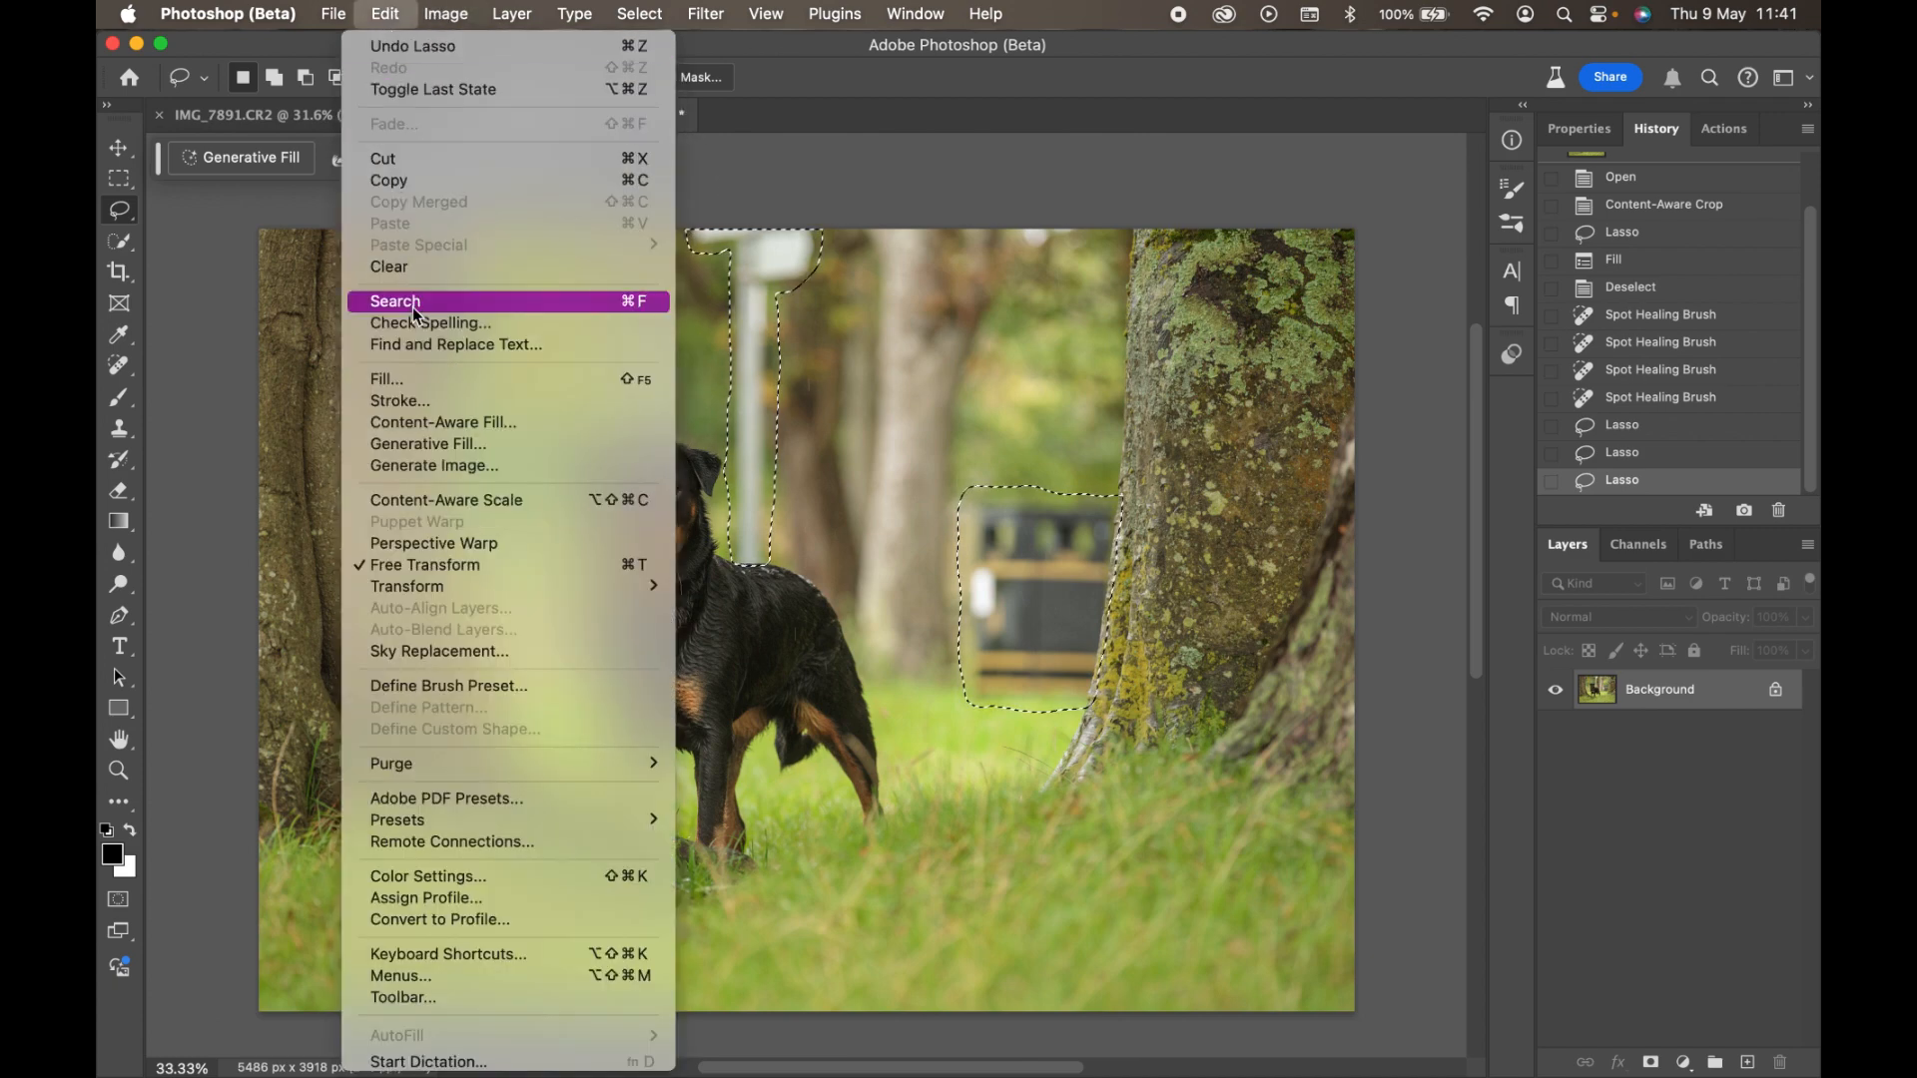
click(403, 388)
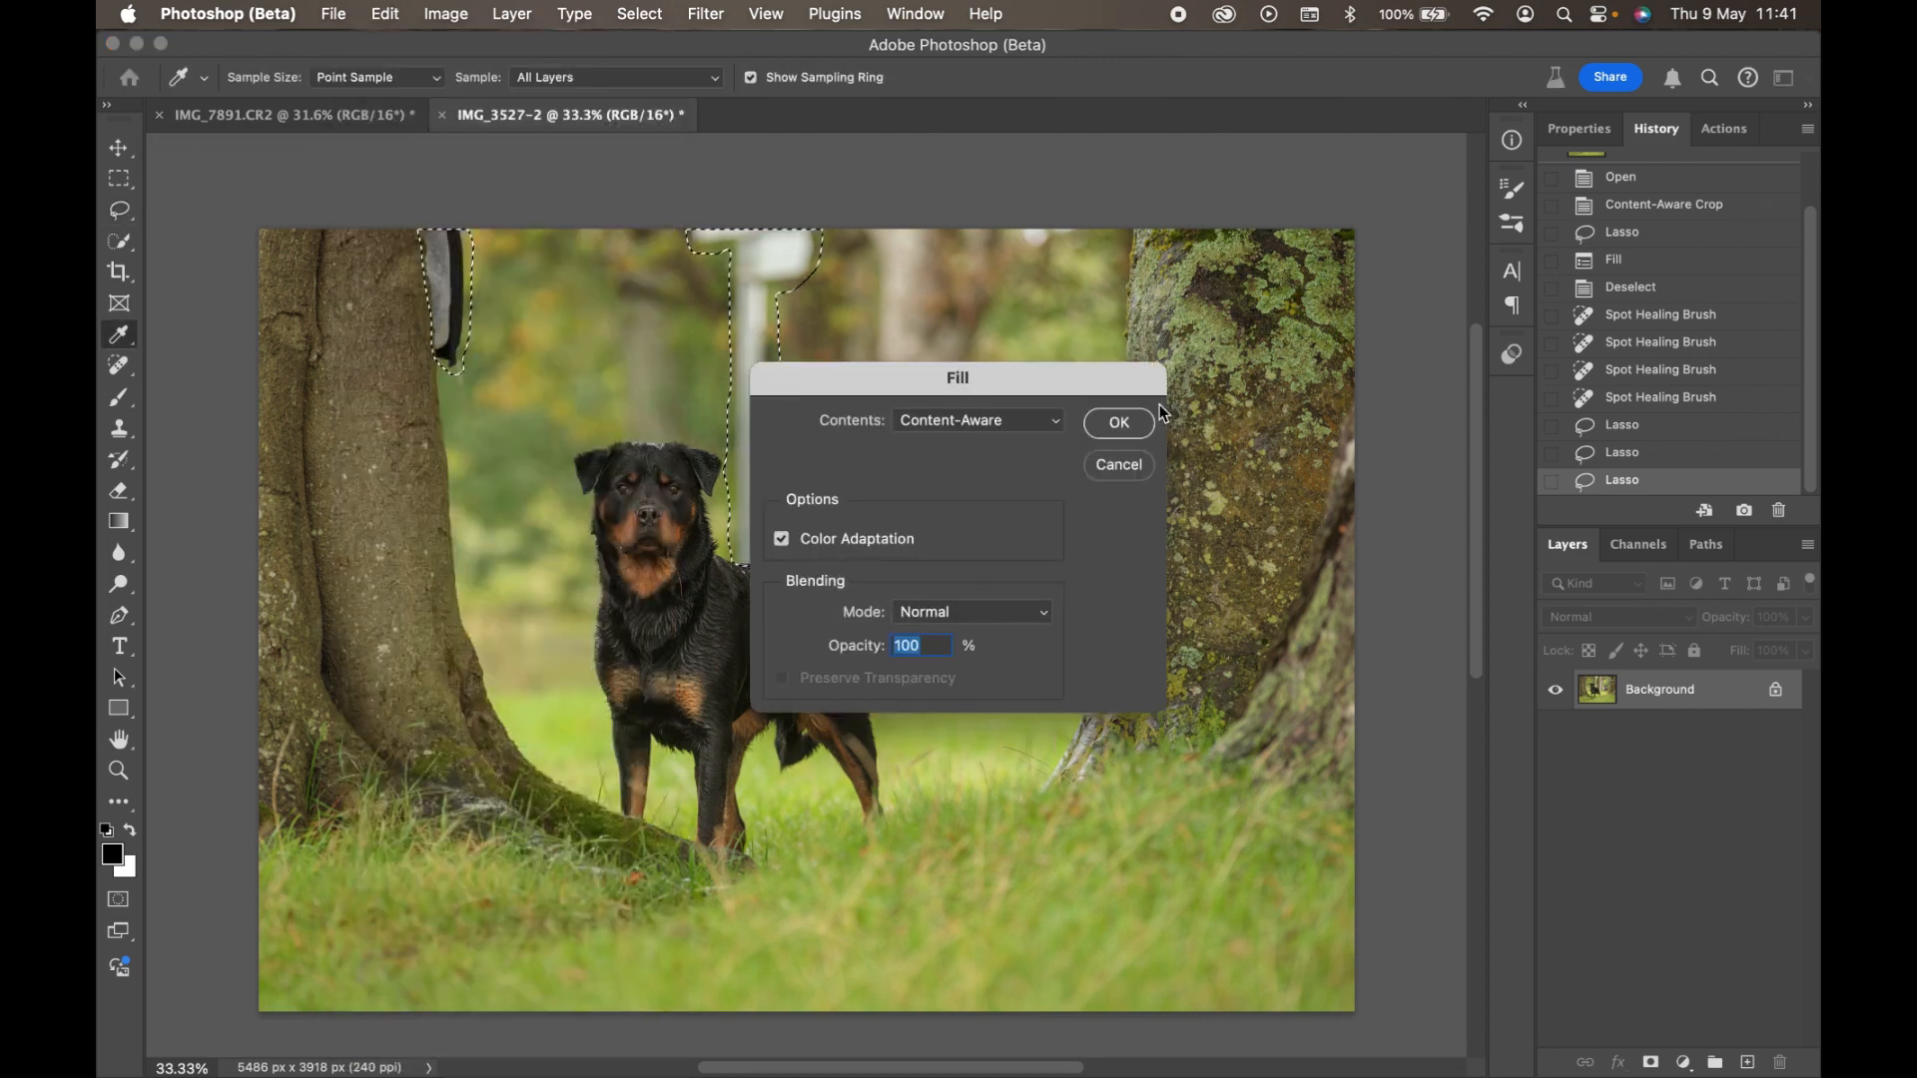
click(1136, 427)
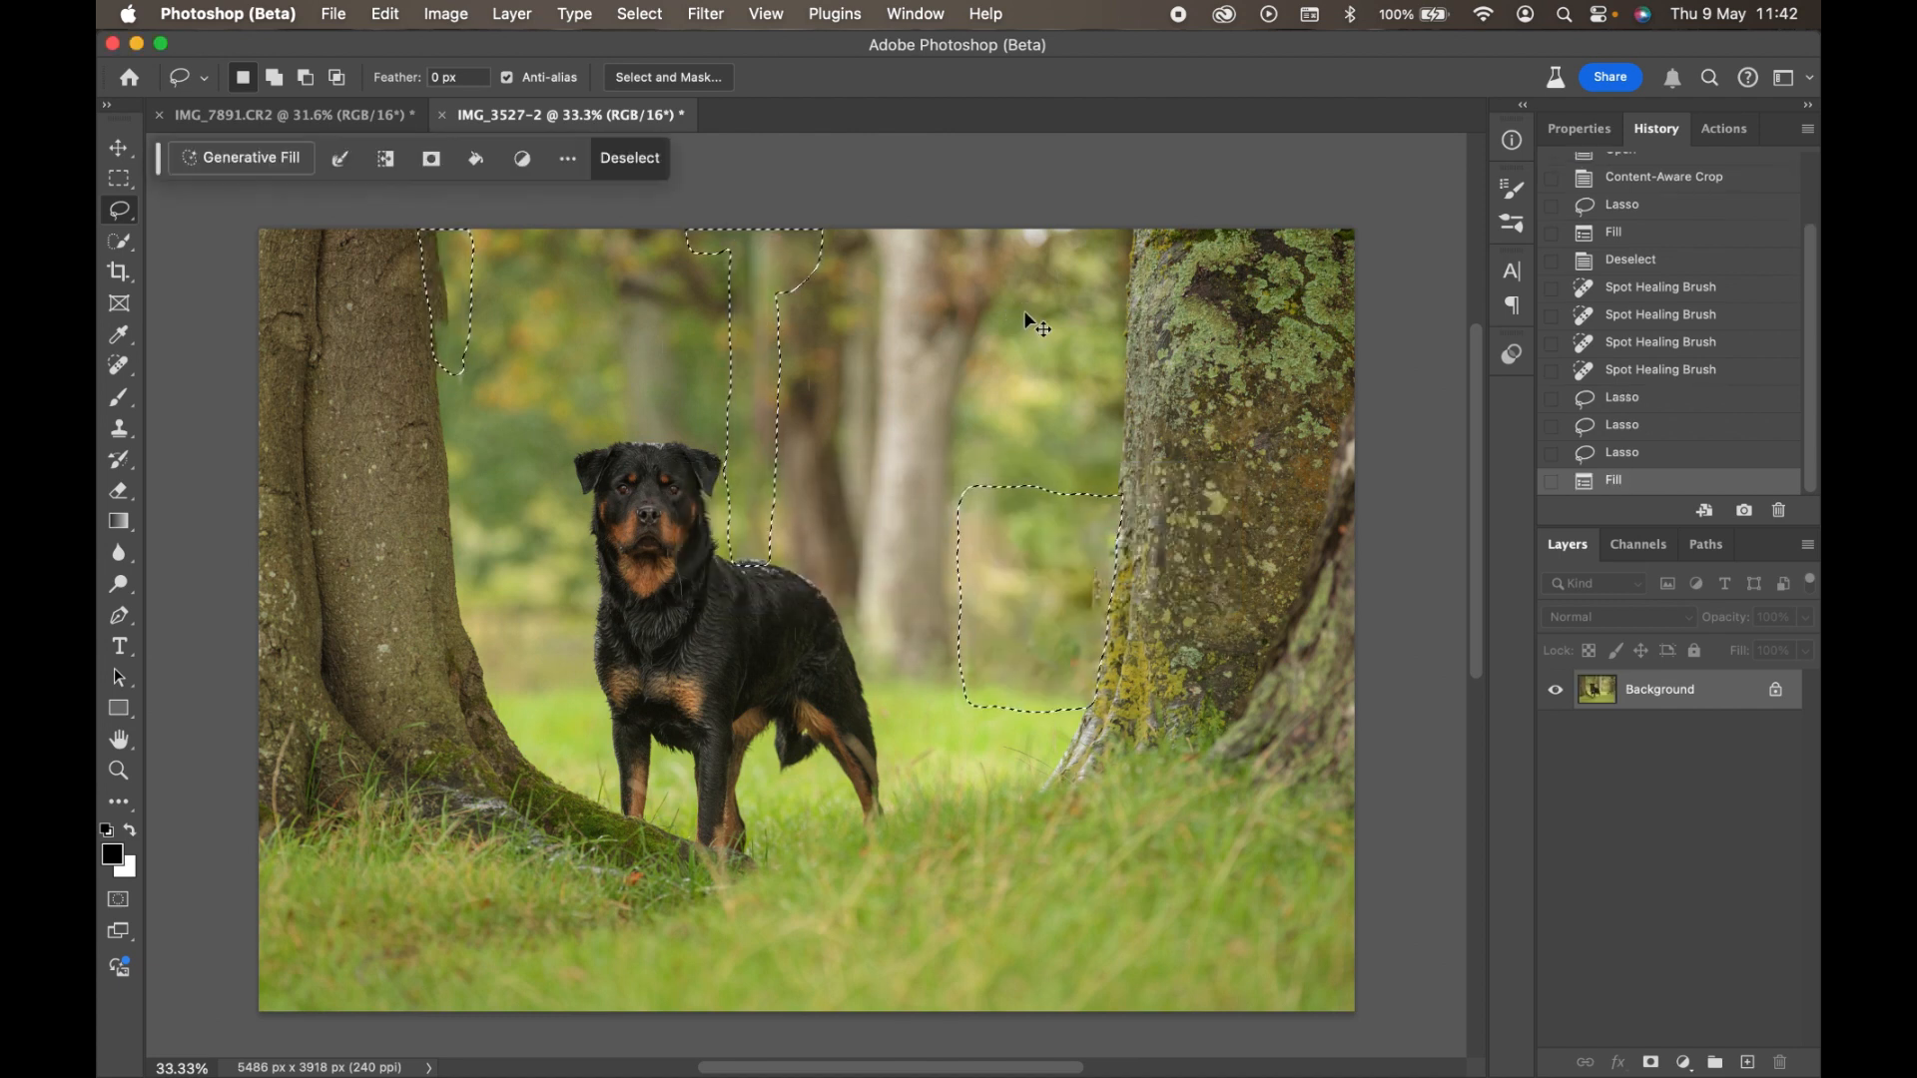
key(super+d)
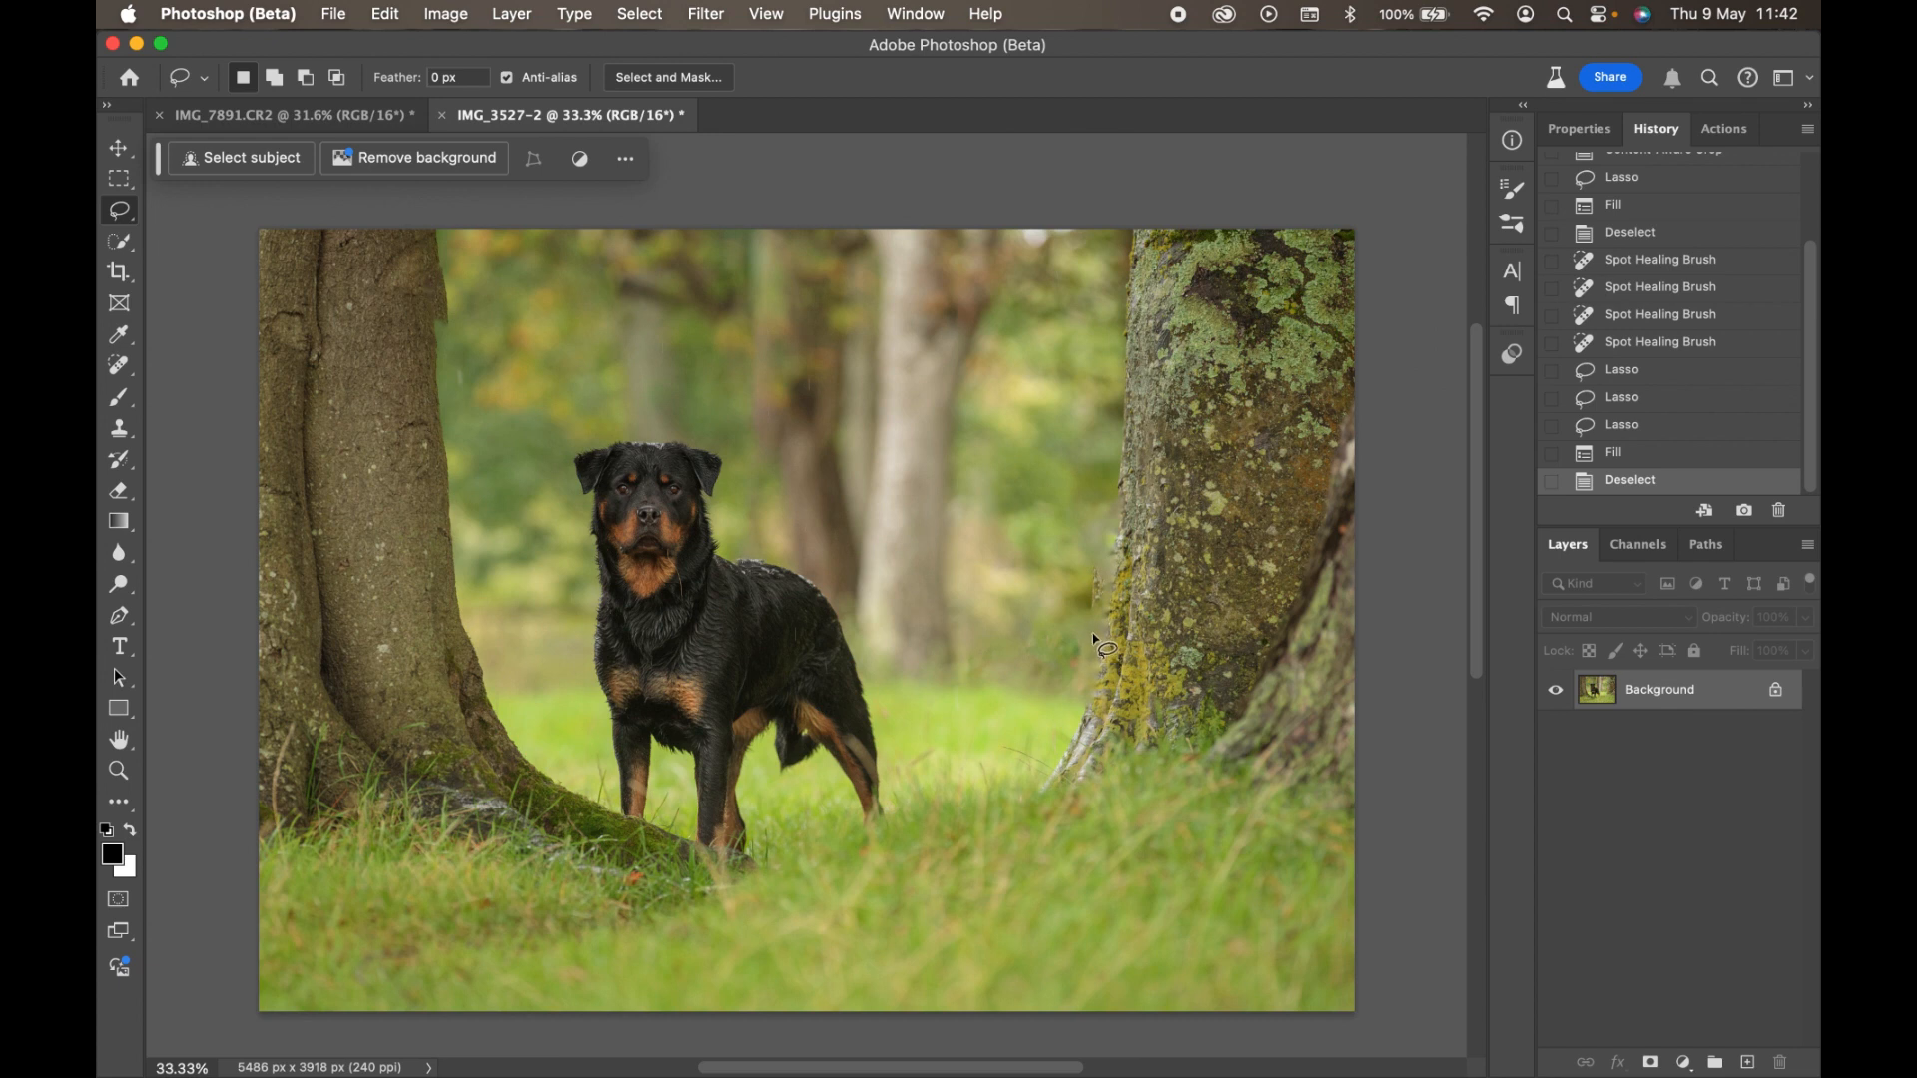
key(super+z)
key(super+z)
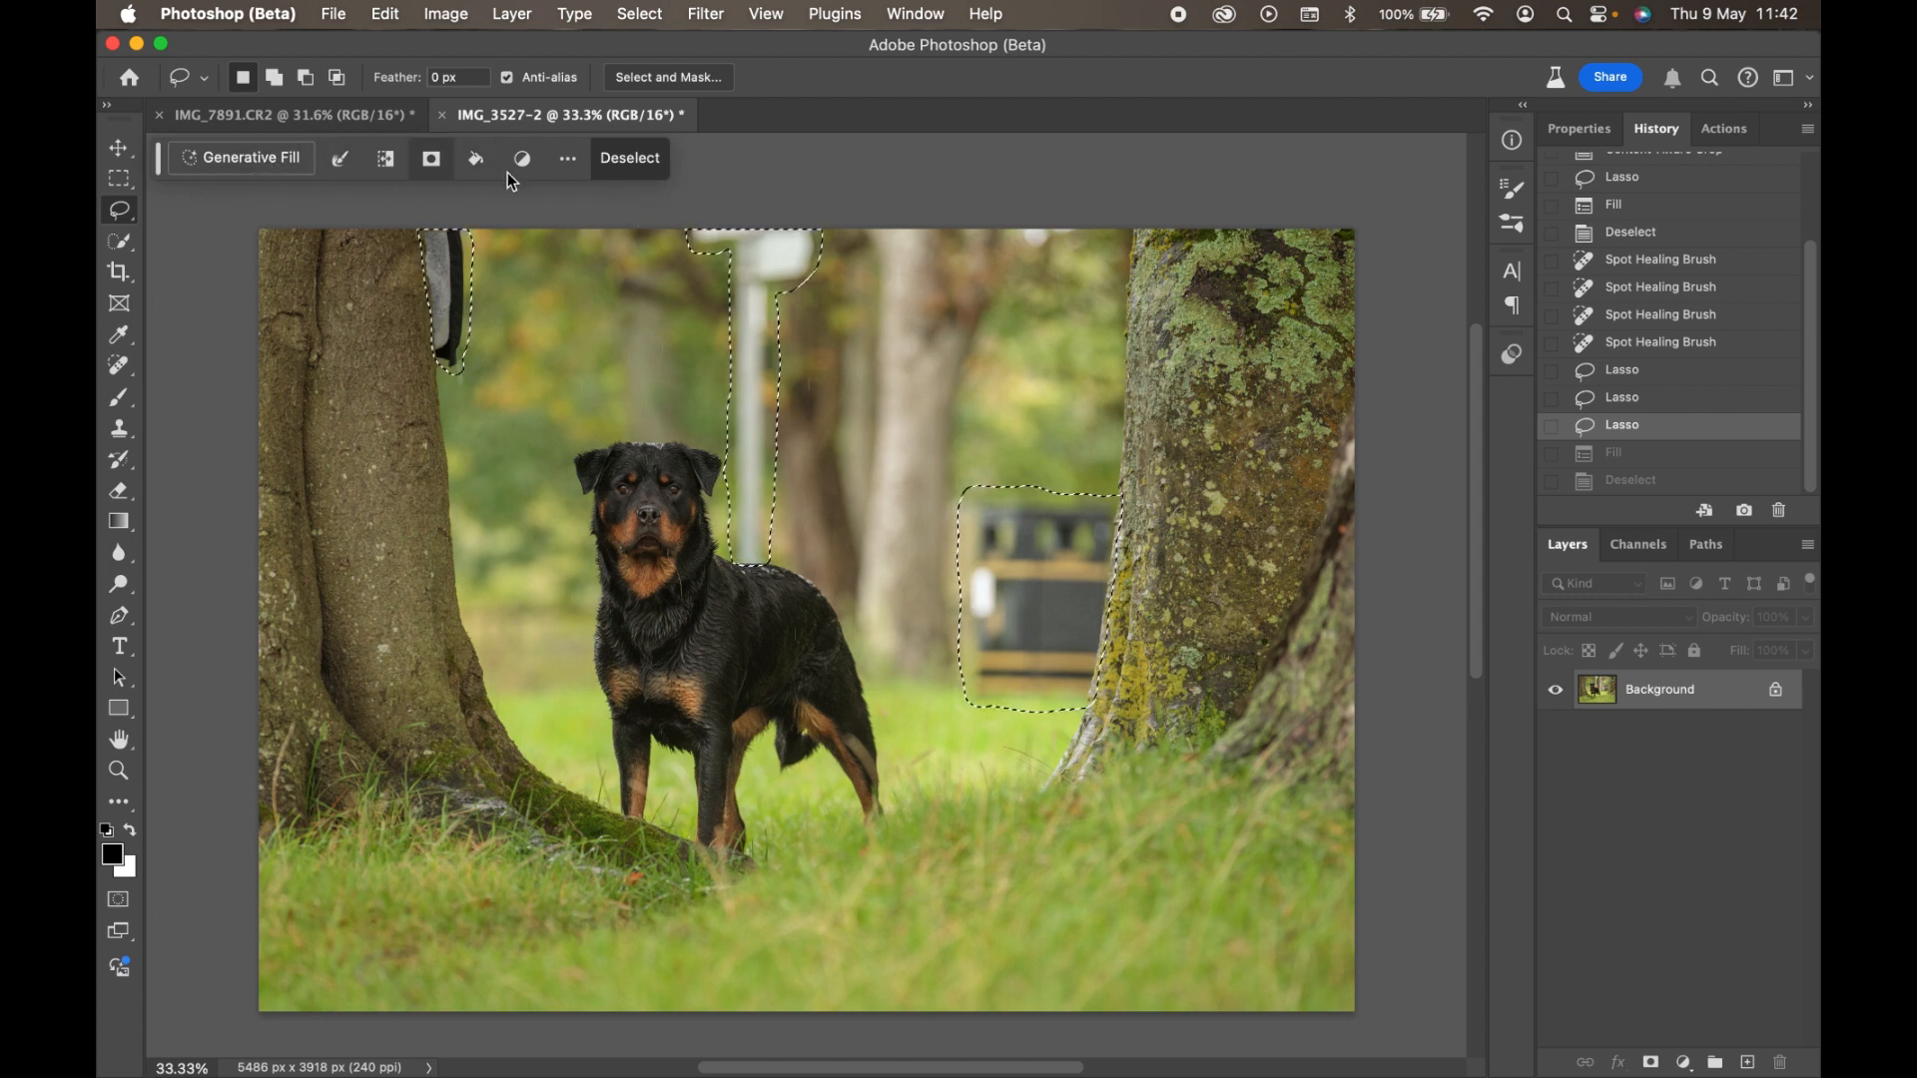
Run Generative Fill without a prompt on the selected signpost, bin and trunk-edge object.
mouse_move(159, 159)
mouse_down()
mouse_move(289, 511)
mouse_move(189, 178)
mouse_up()
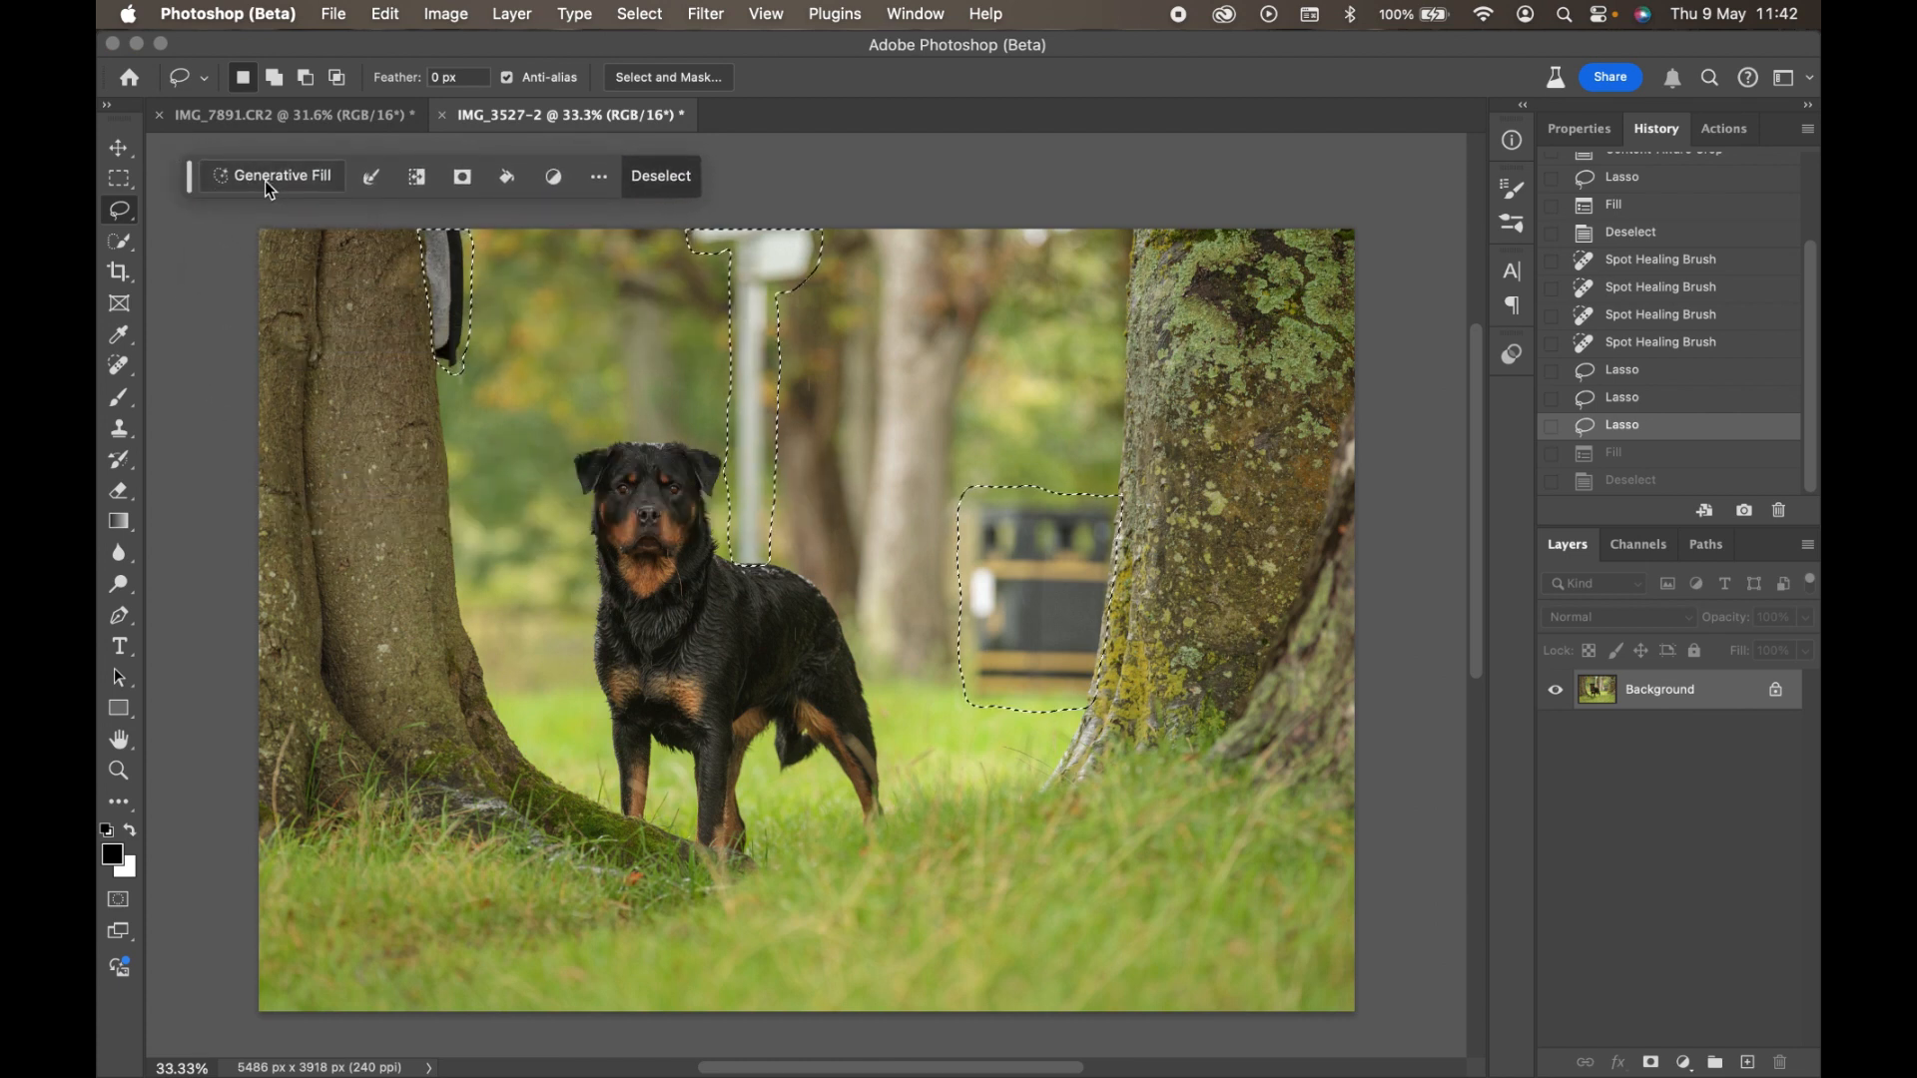
click(266, 182)
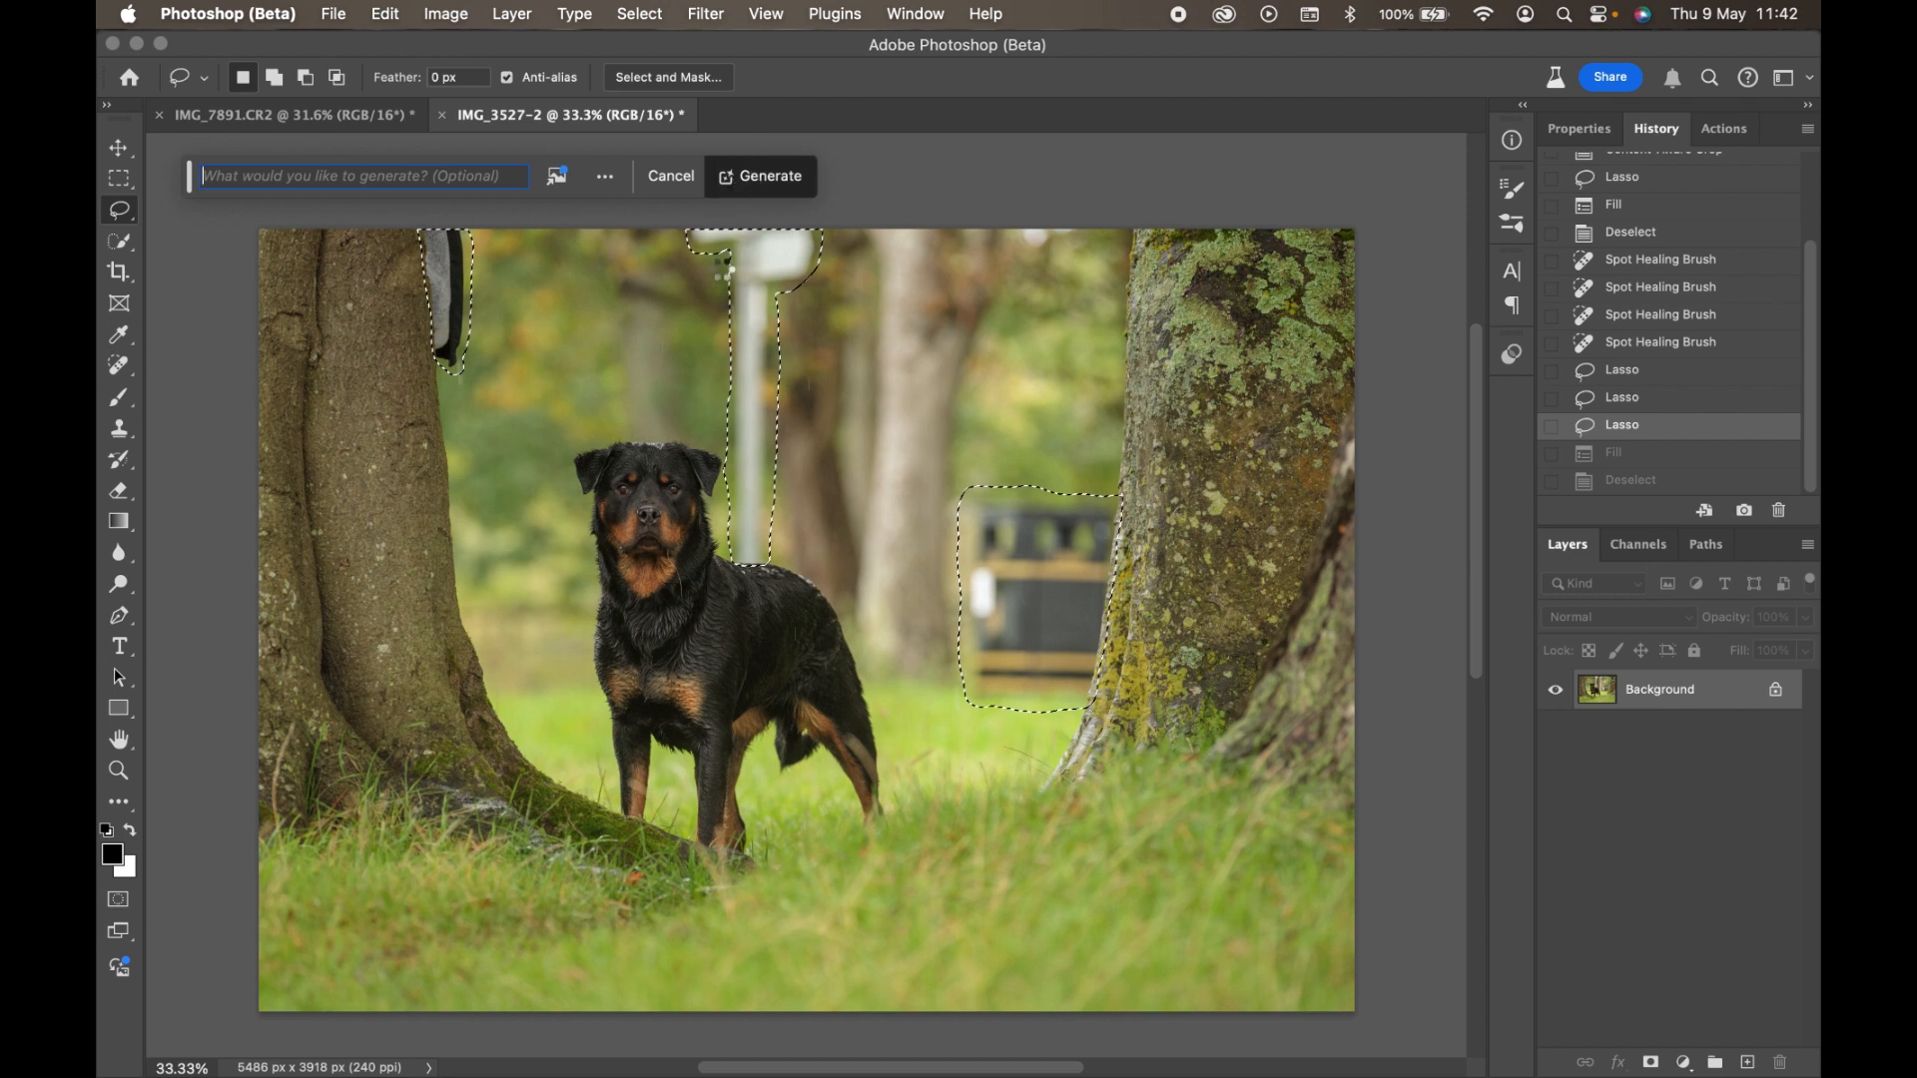
key(Return)
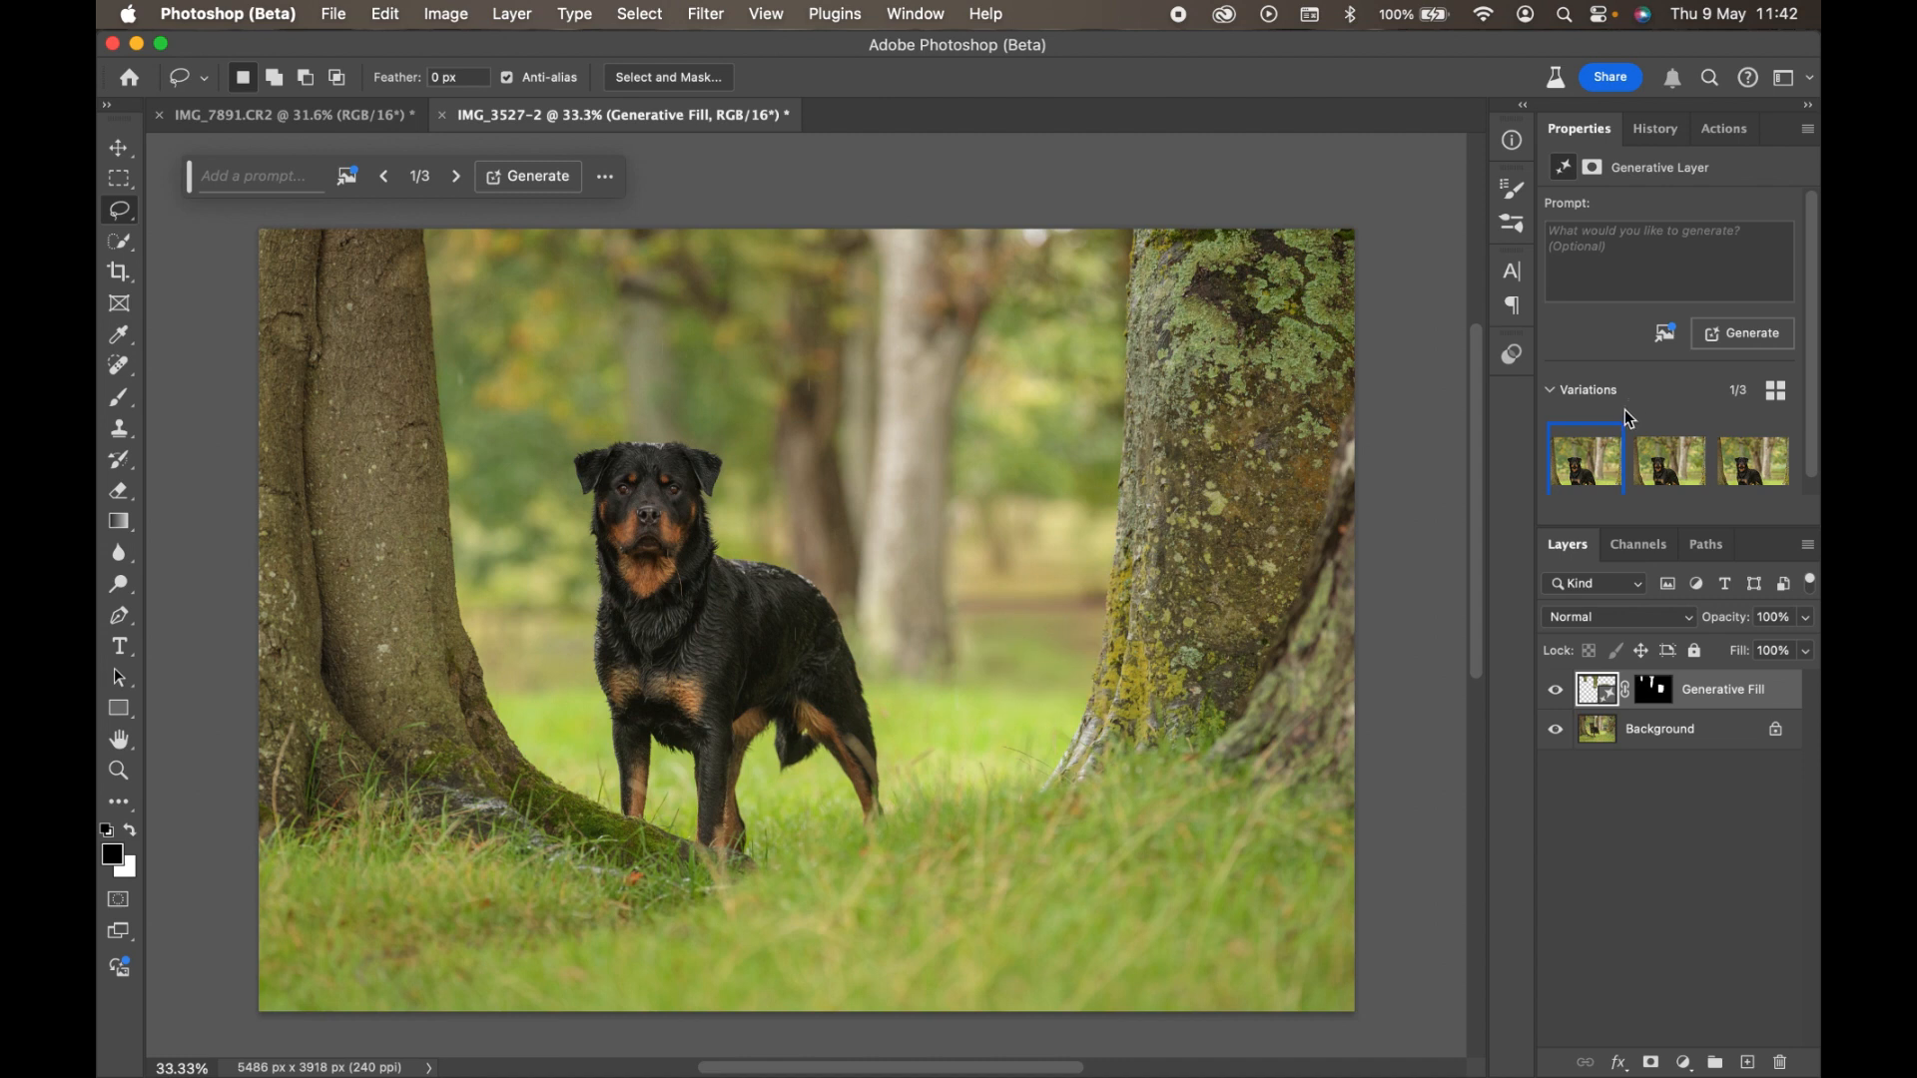
Compare the three generated variations and choose the second one.
click(1674, 473)
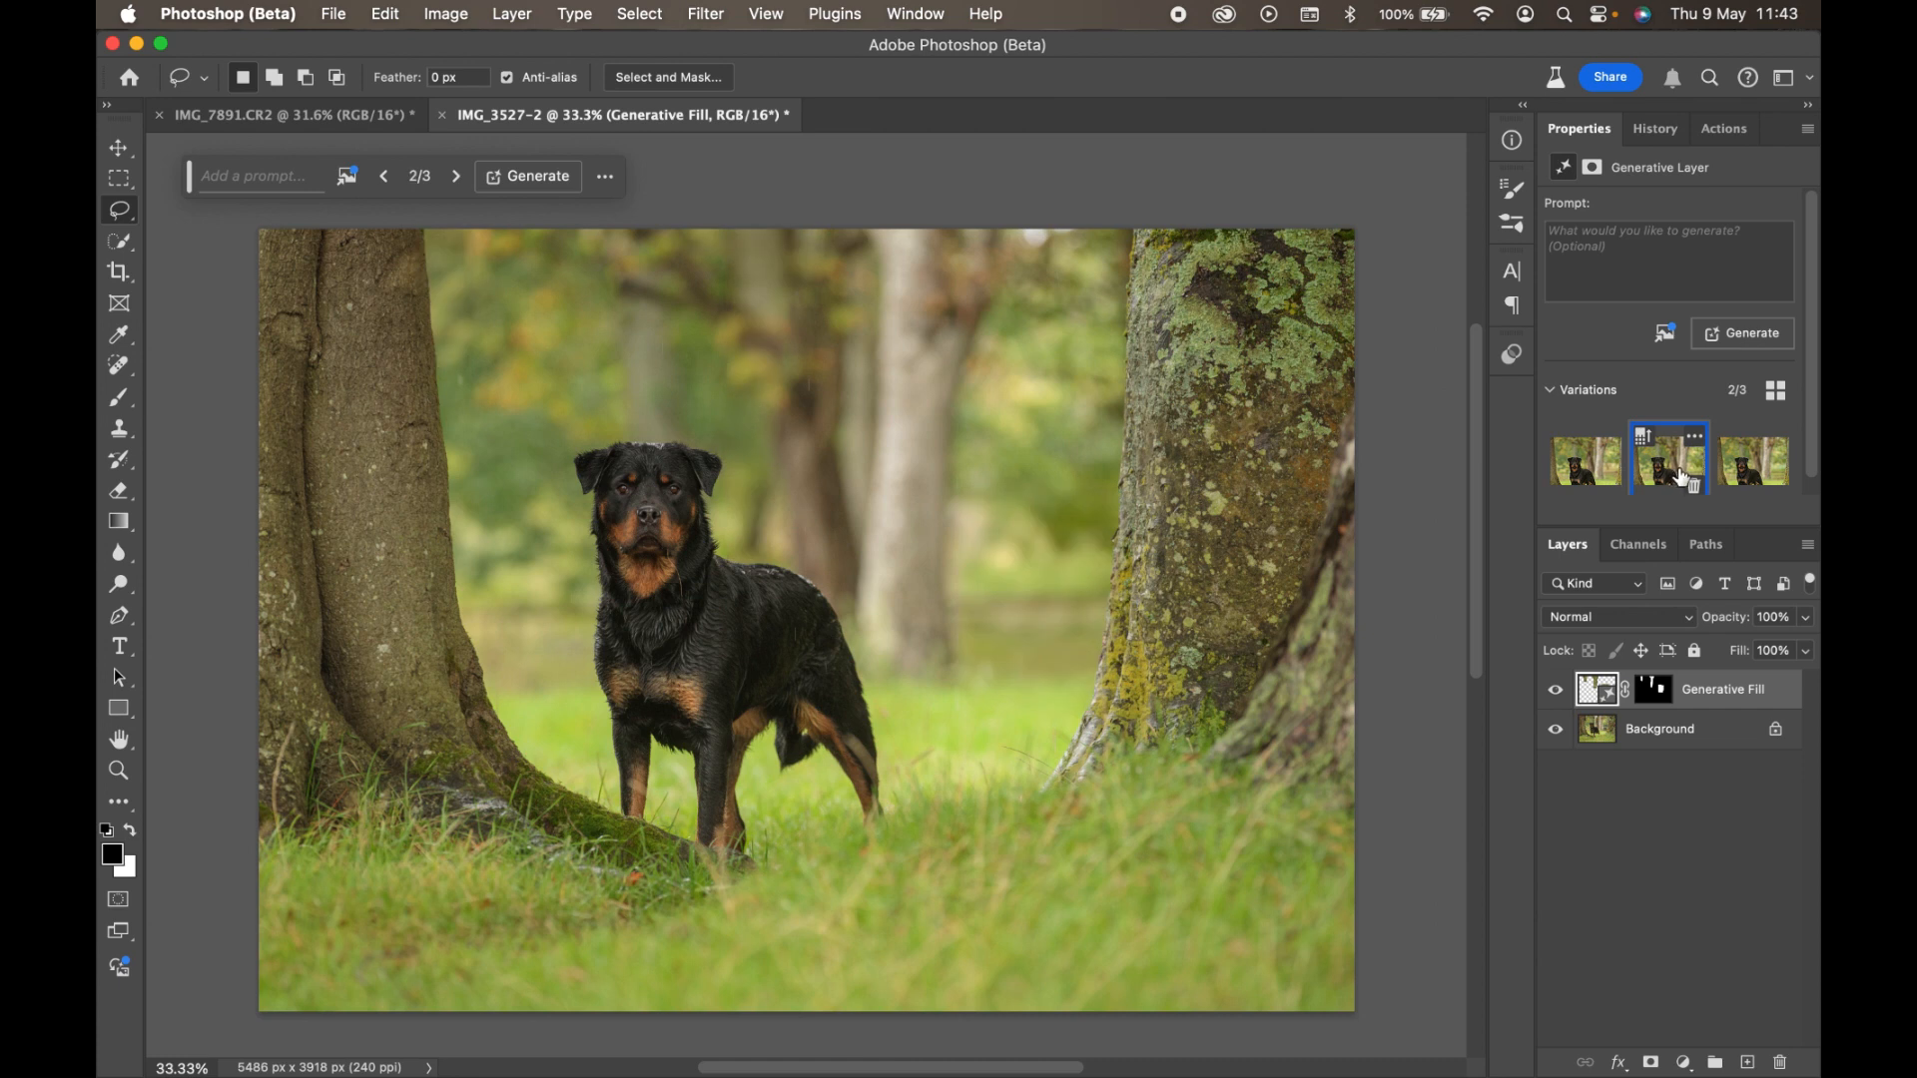
click(1737, 480)
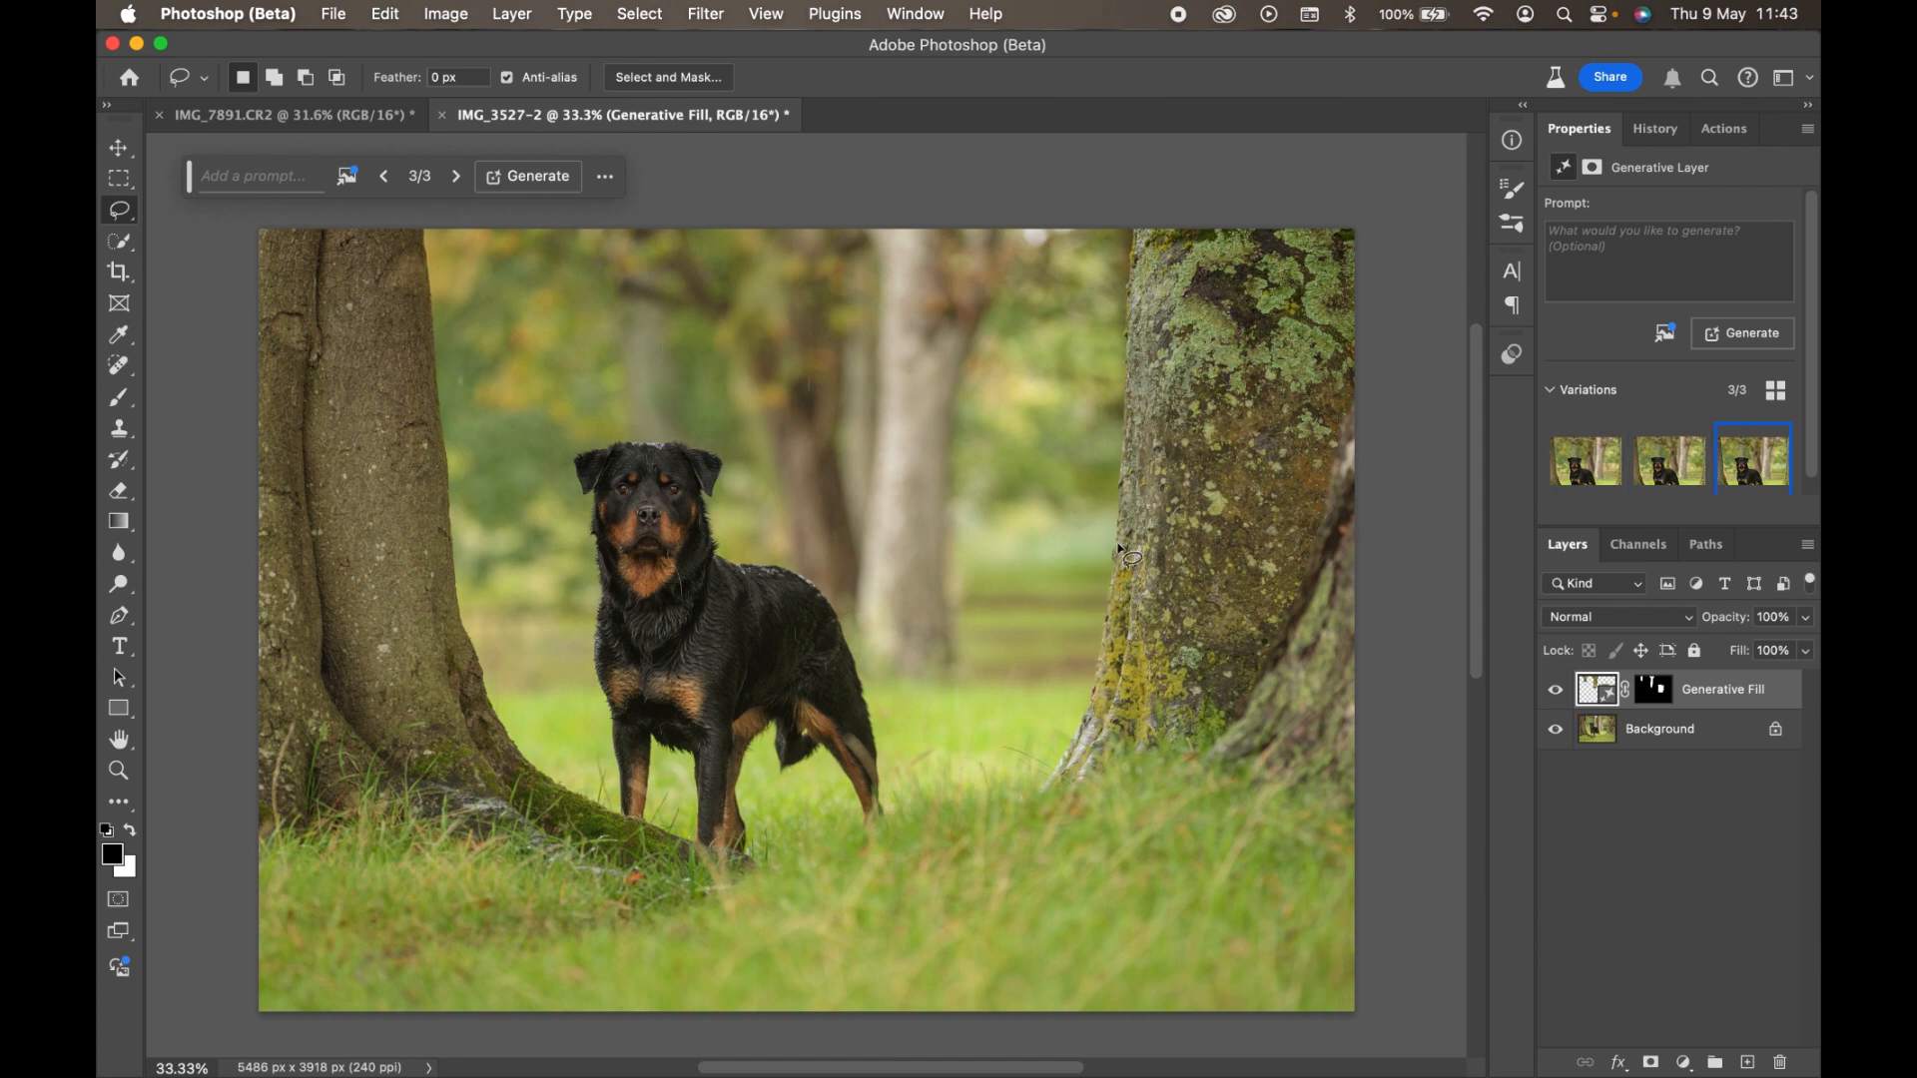
click(1655, 486)
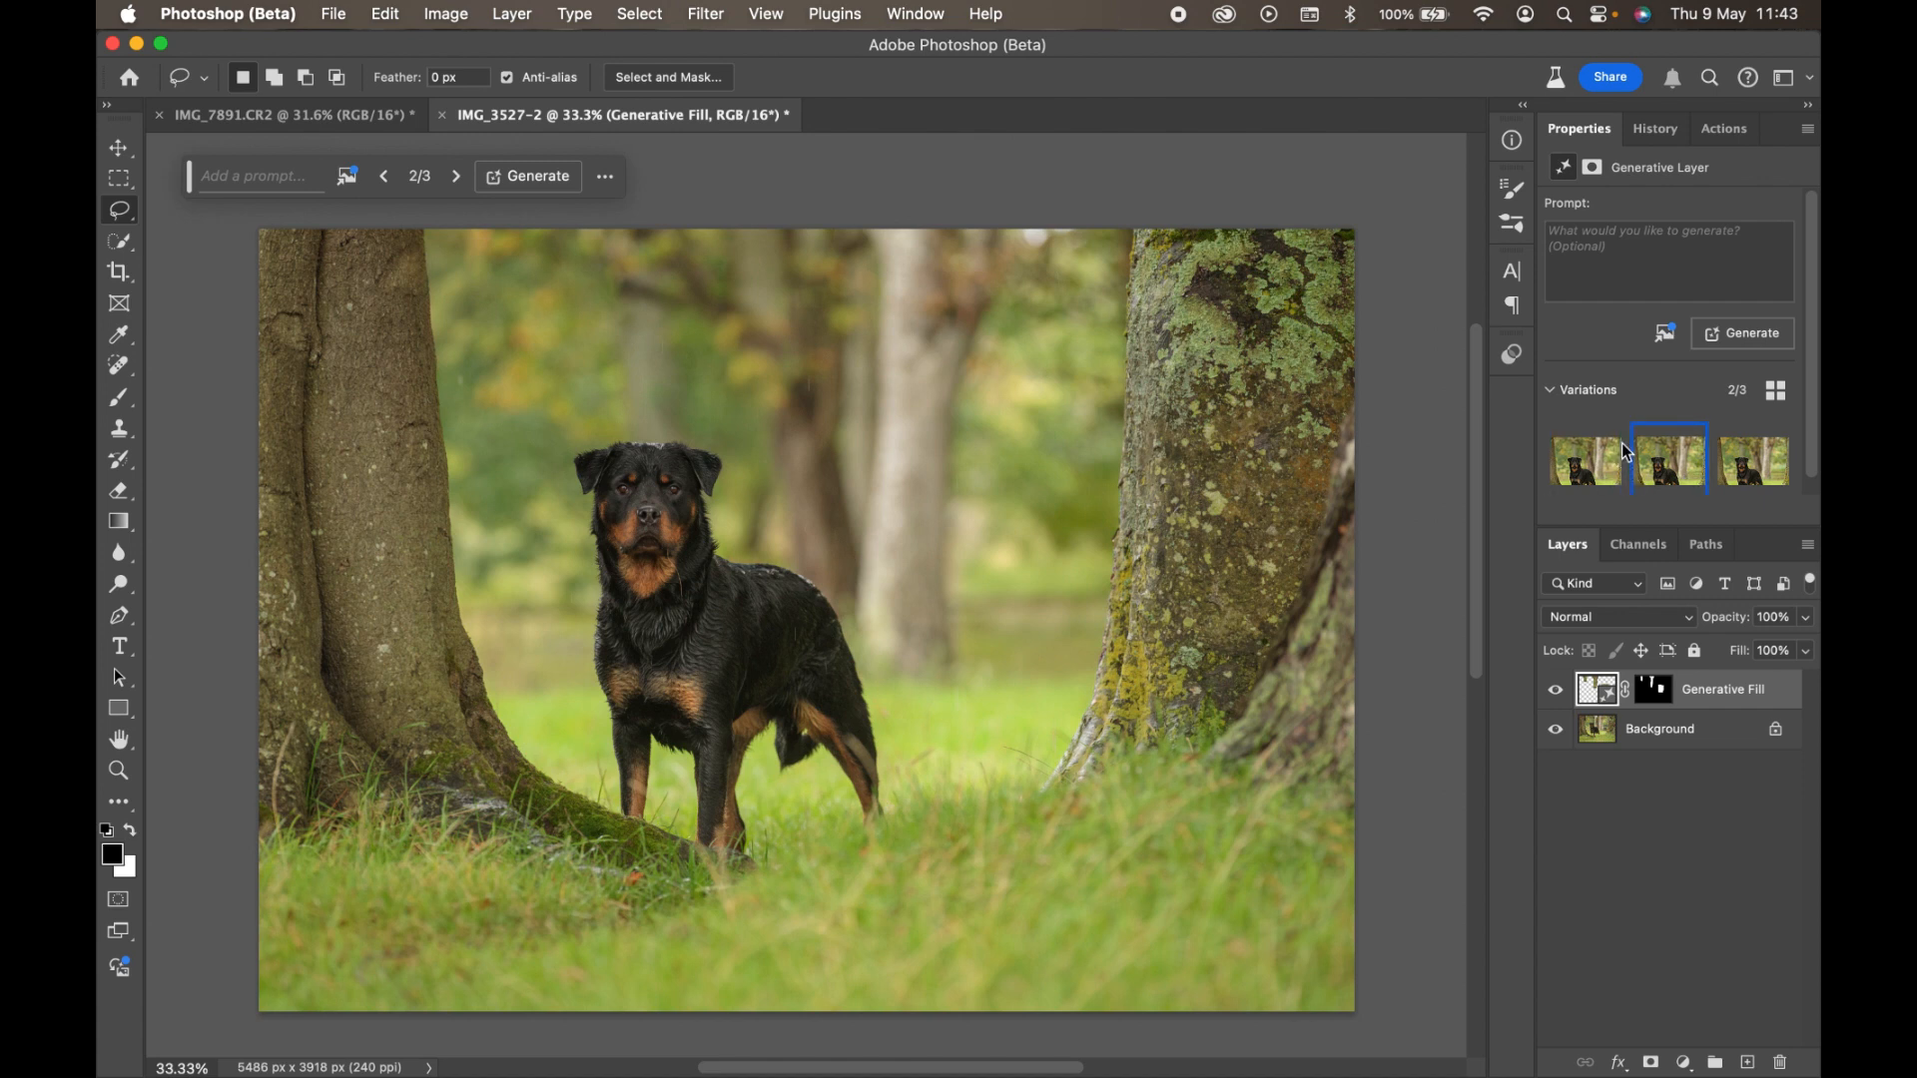
Compare the photo with and without the Generative Fill layer by toggling its visibility twice.
click(1555, 689)
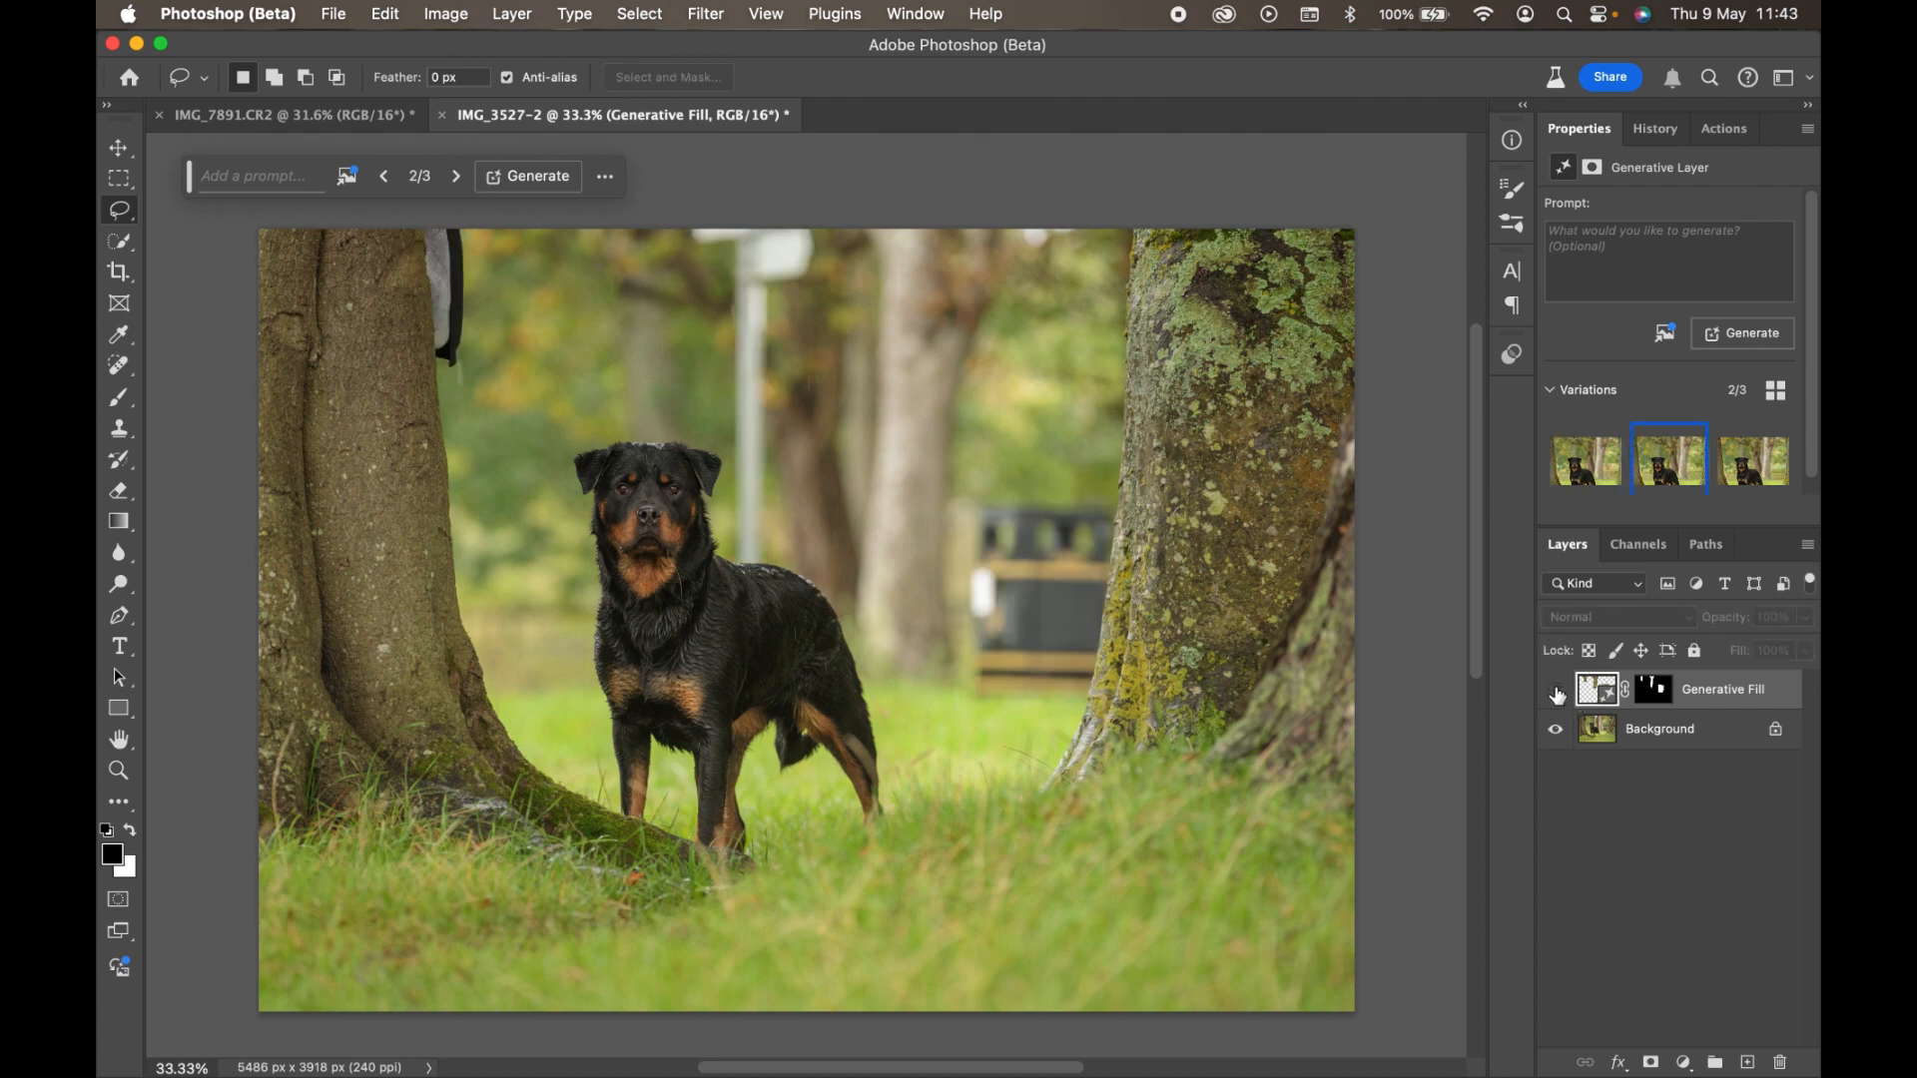
click(1556, 690)
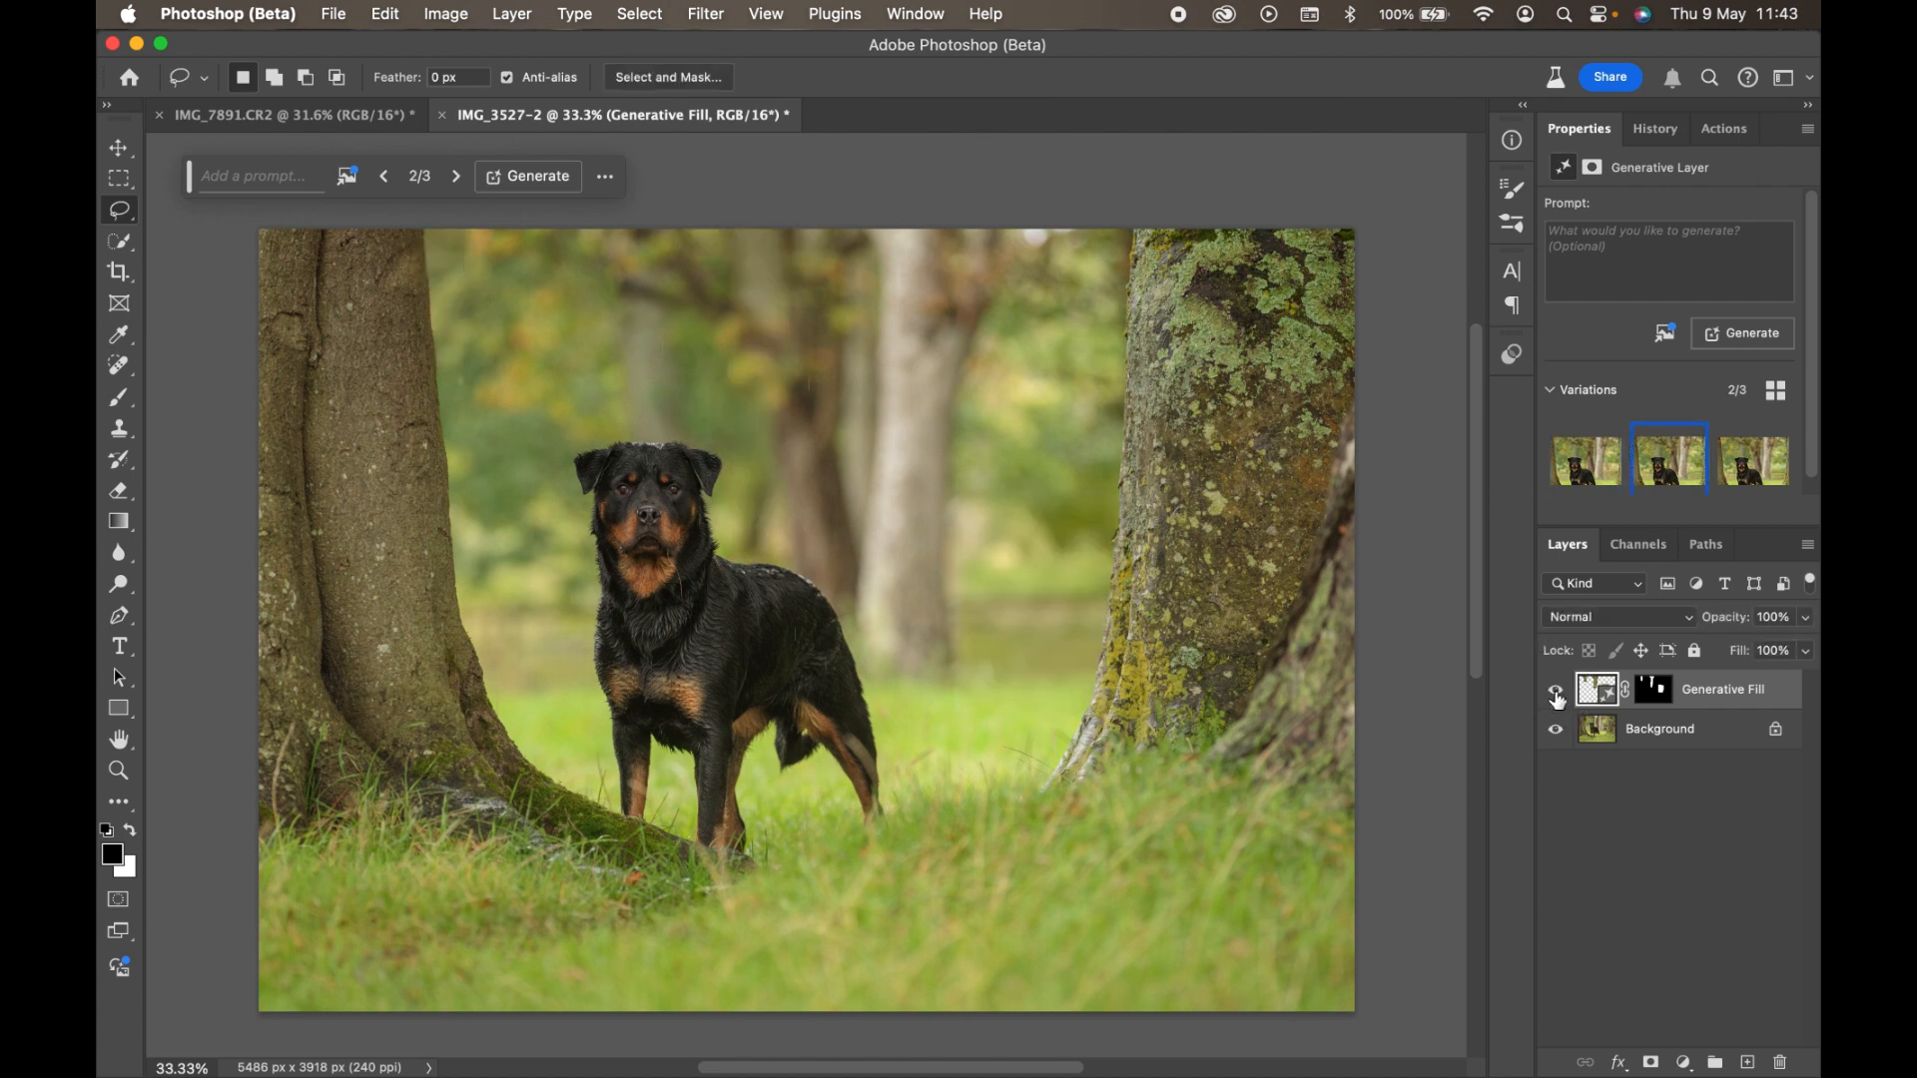
click(1556, 692)
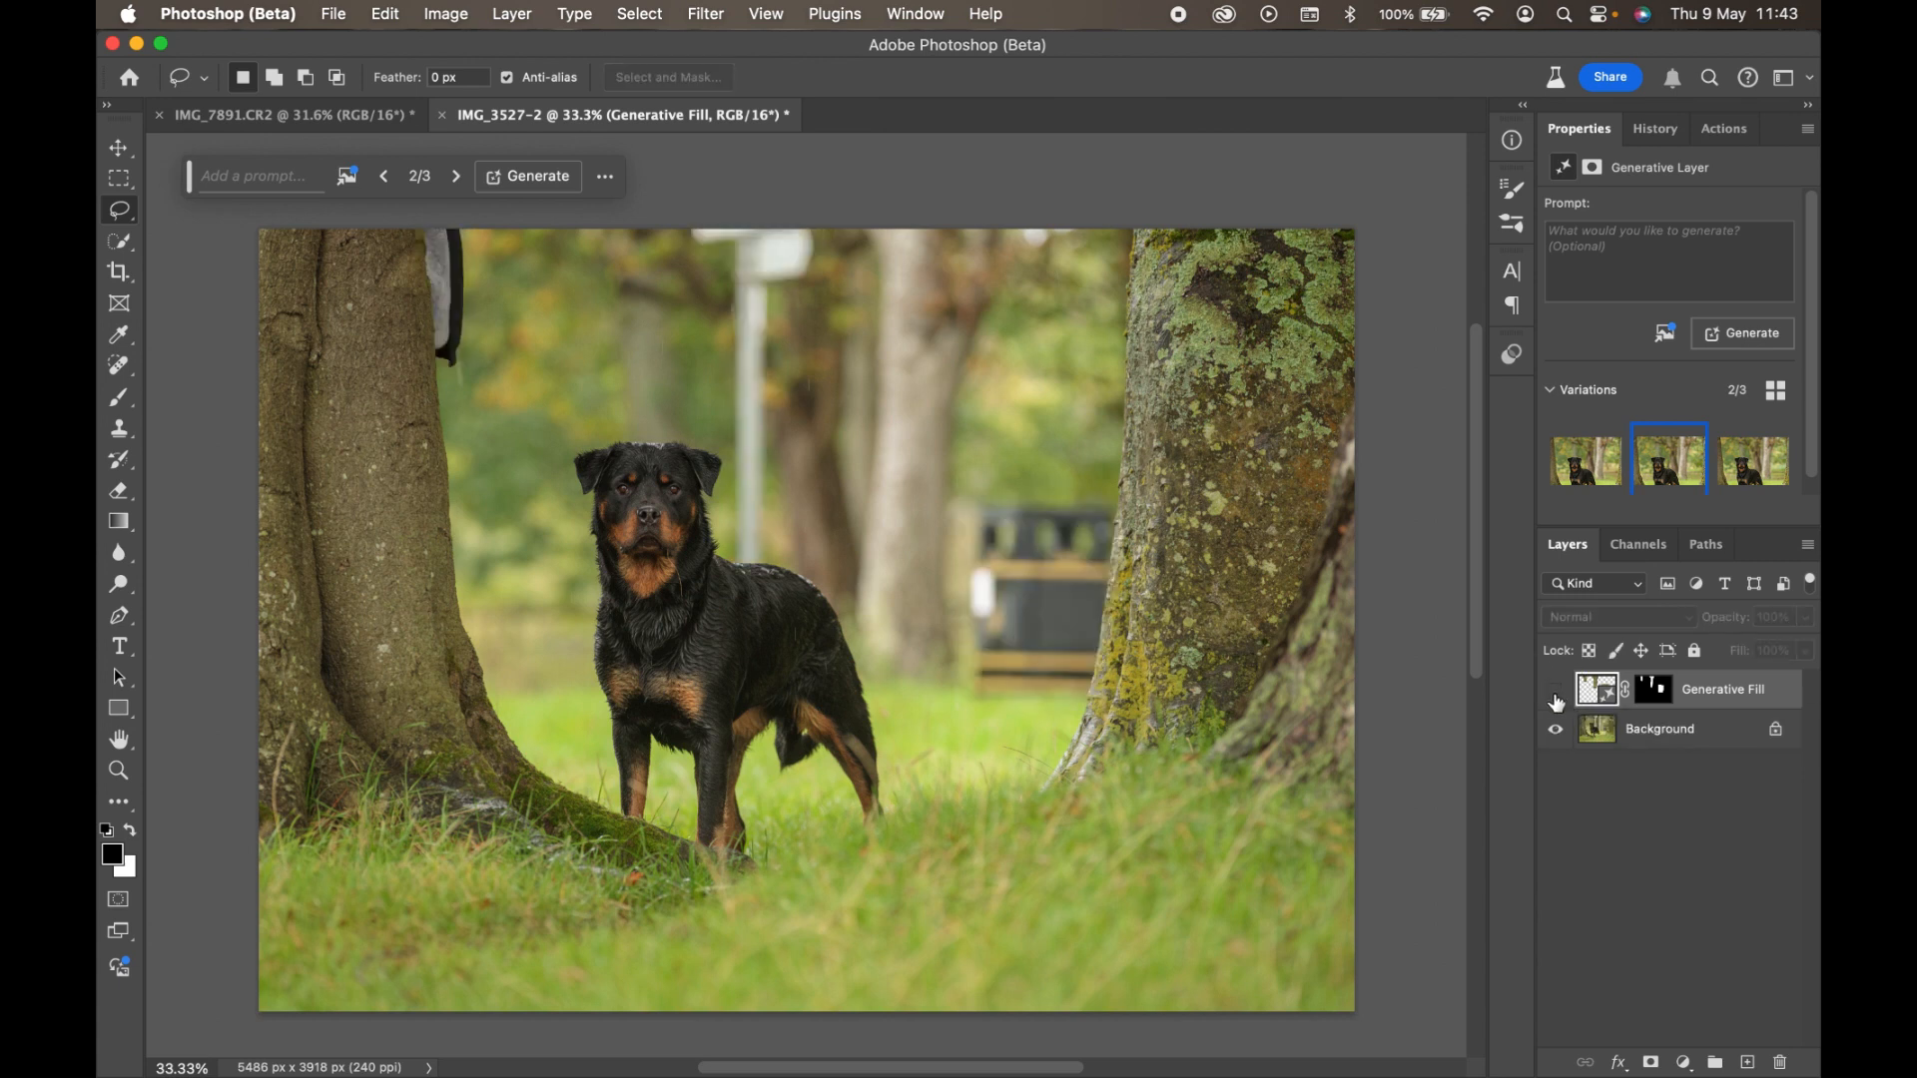
click(1555, 696)
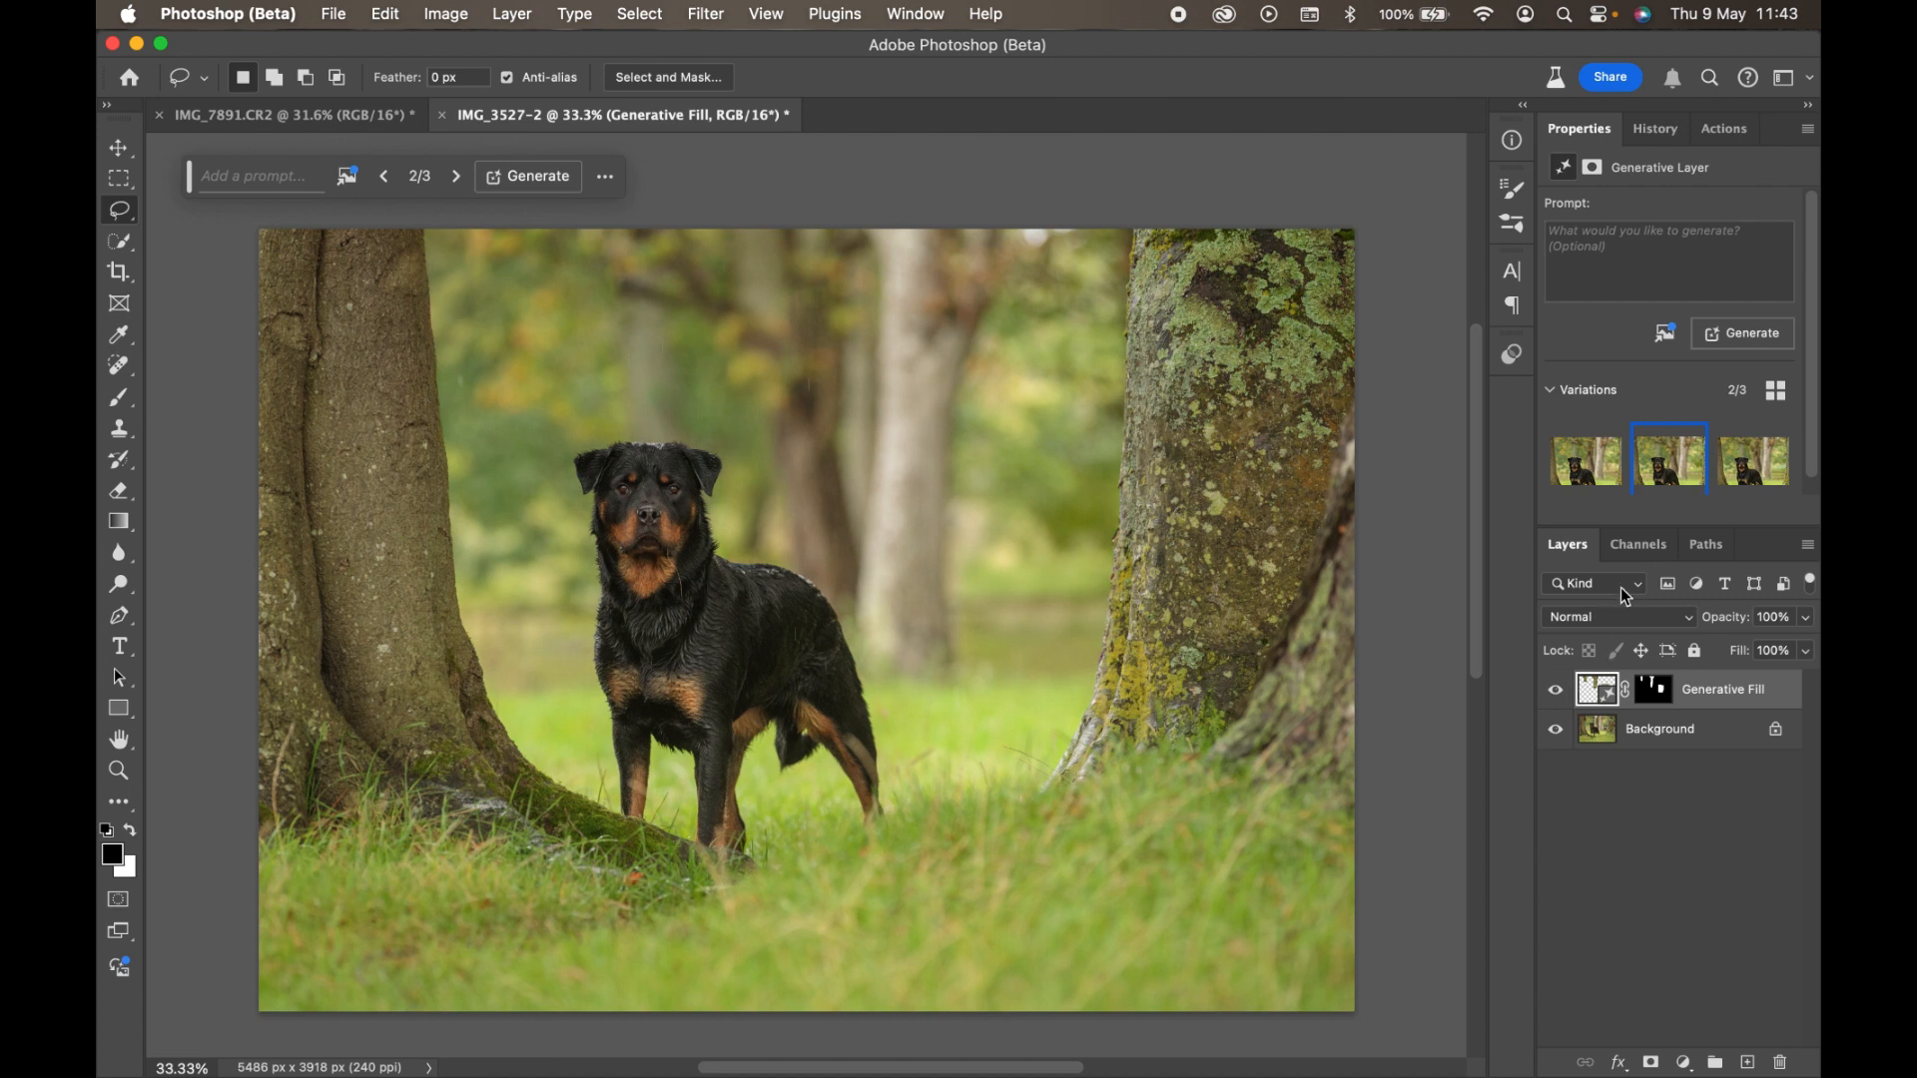
scroll(1815, 378, down, 1)
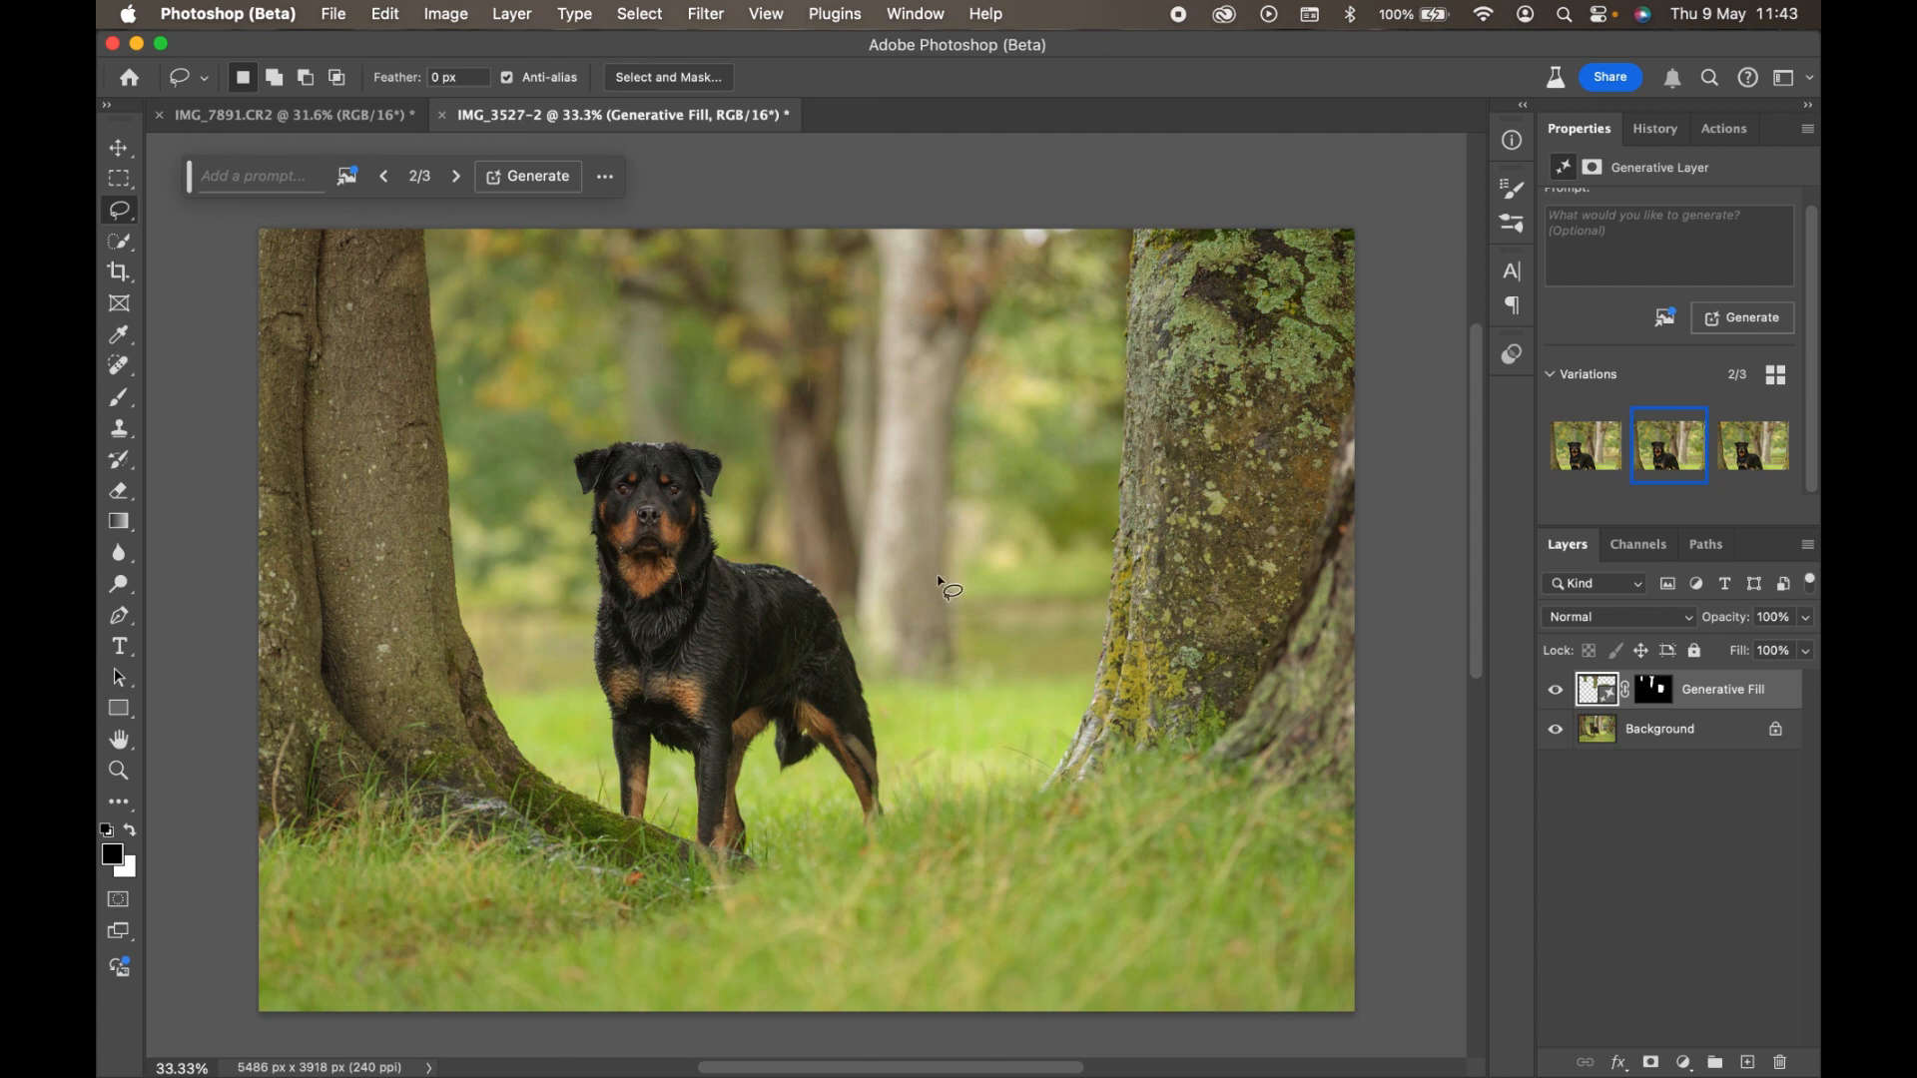
Flatten the Generative Fill layer and the Background into a single layer.
click(1601, 729)
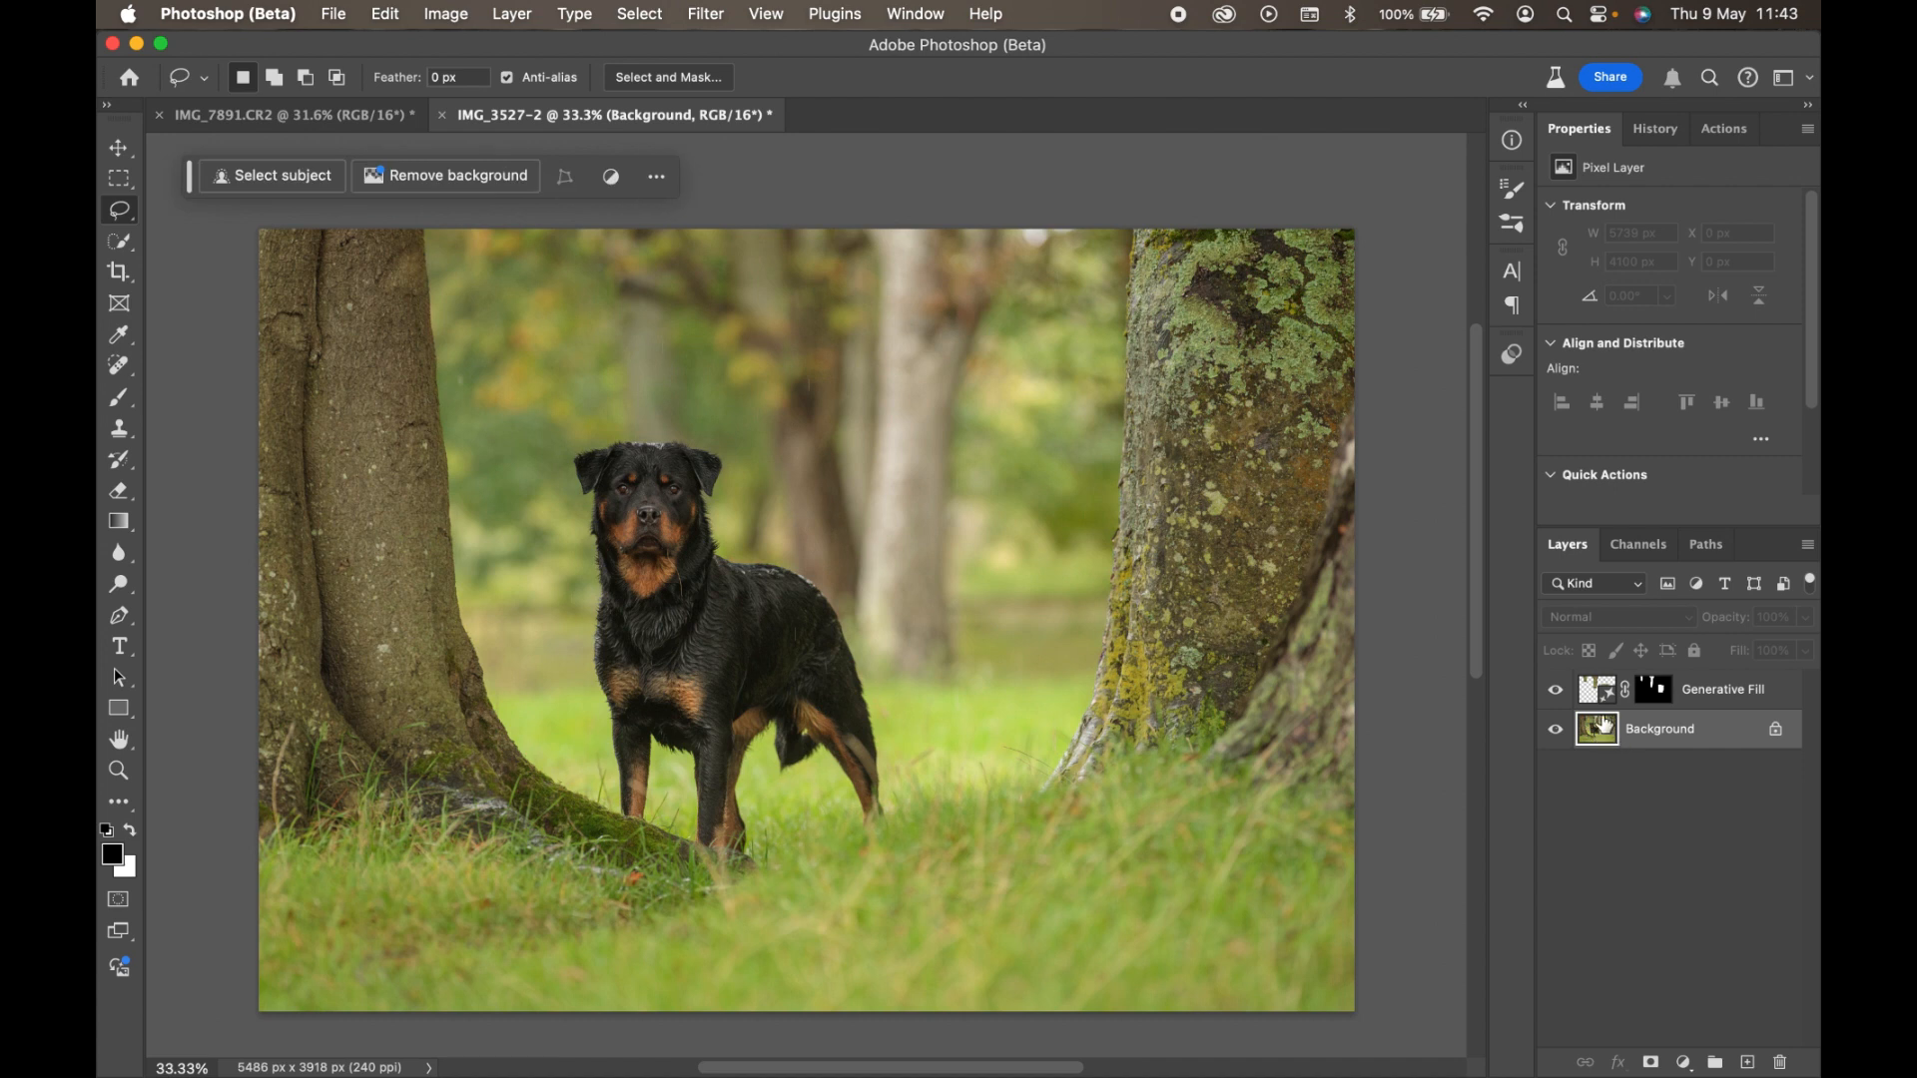
right_click(1679, 746)
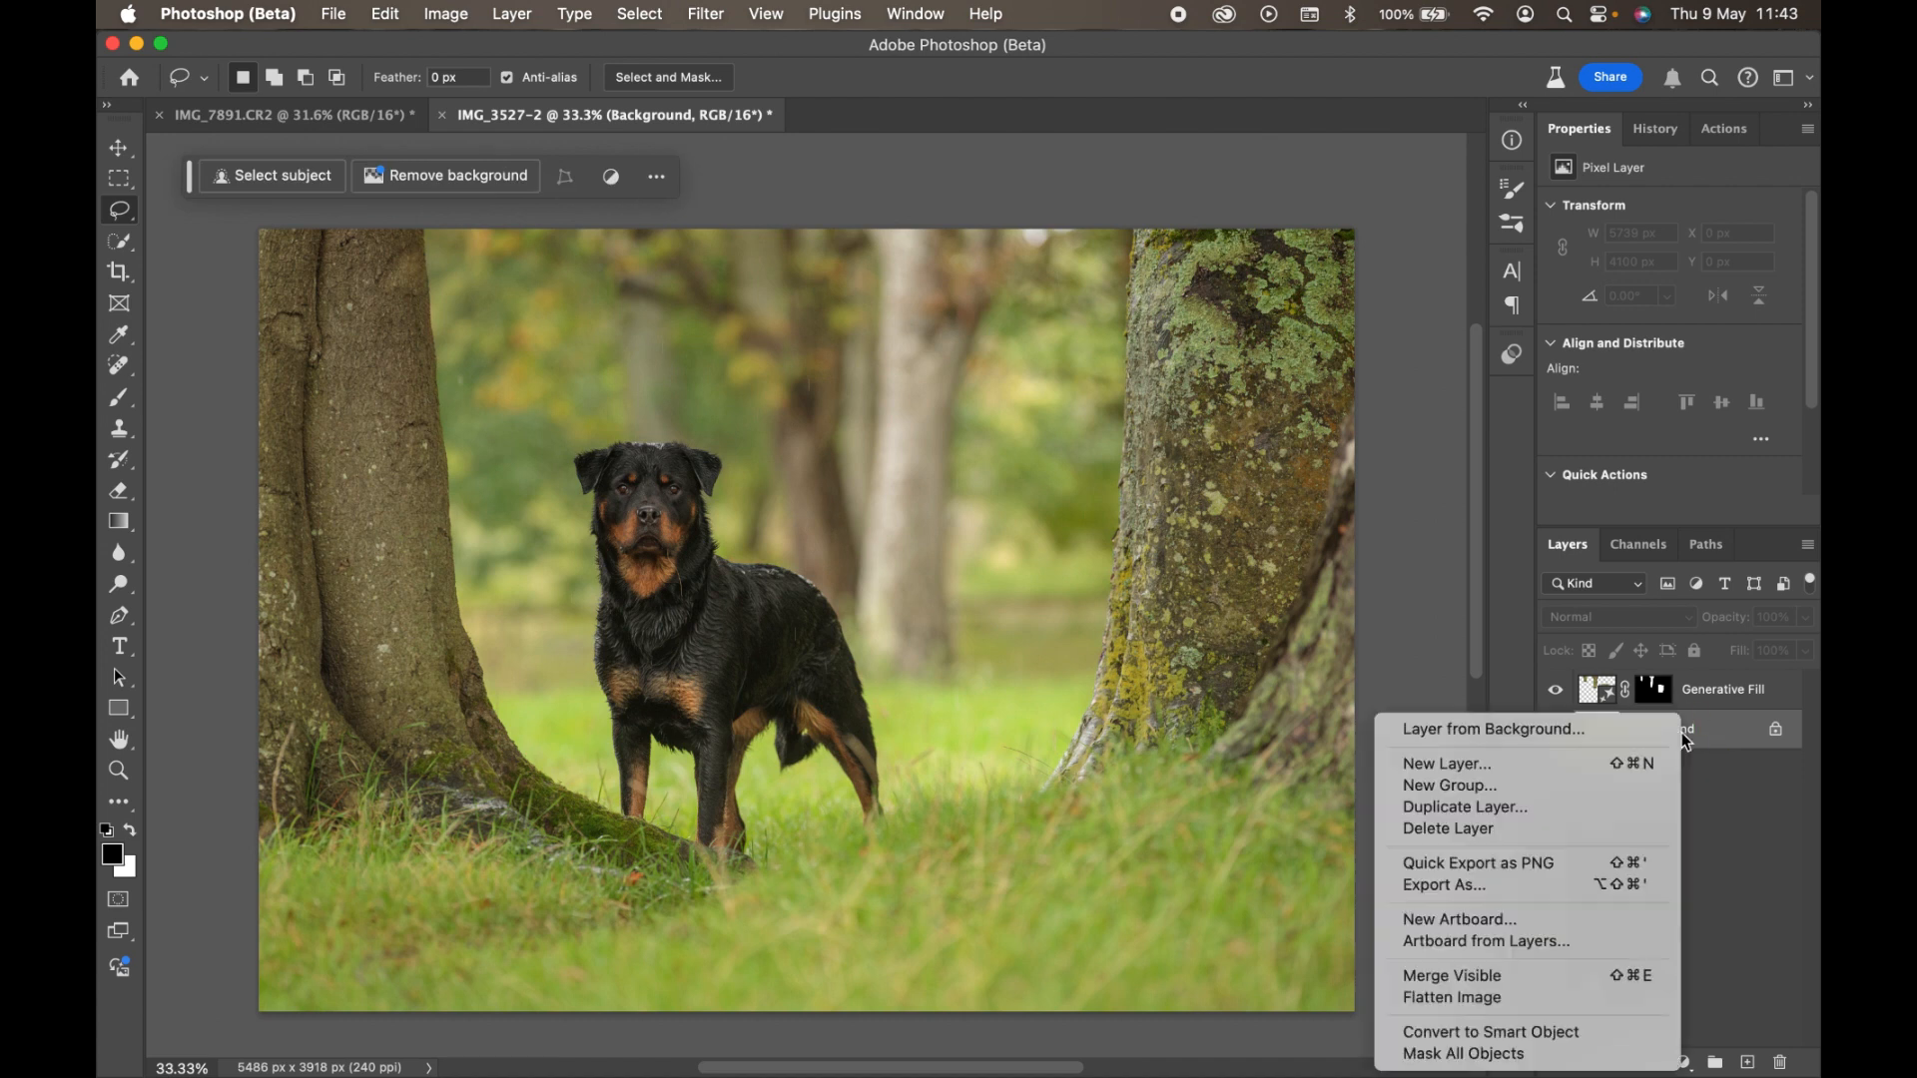
click(1476, 1002)
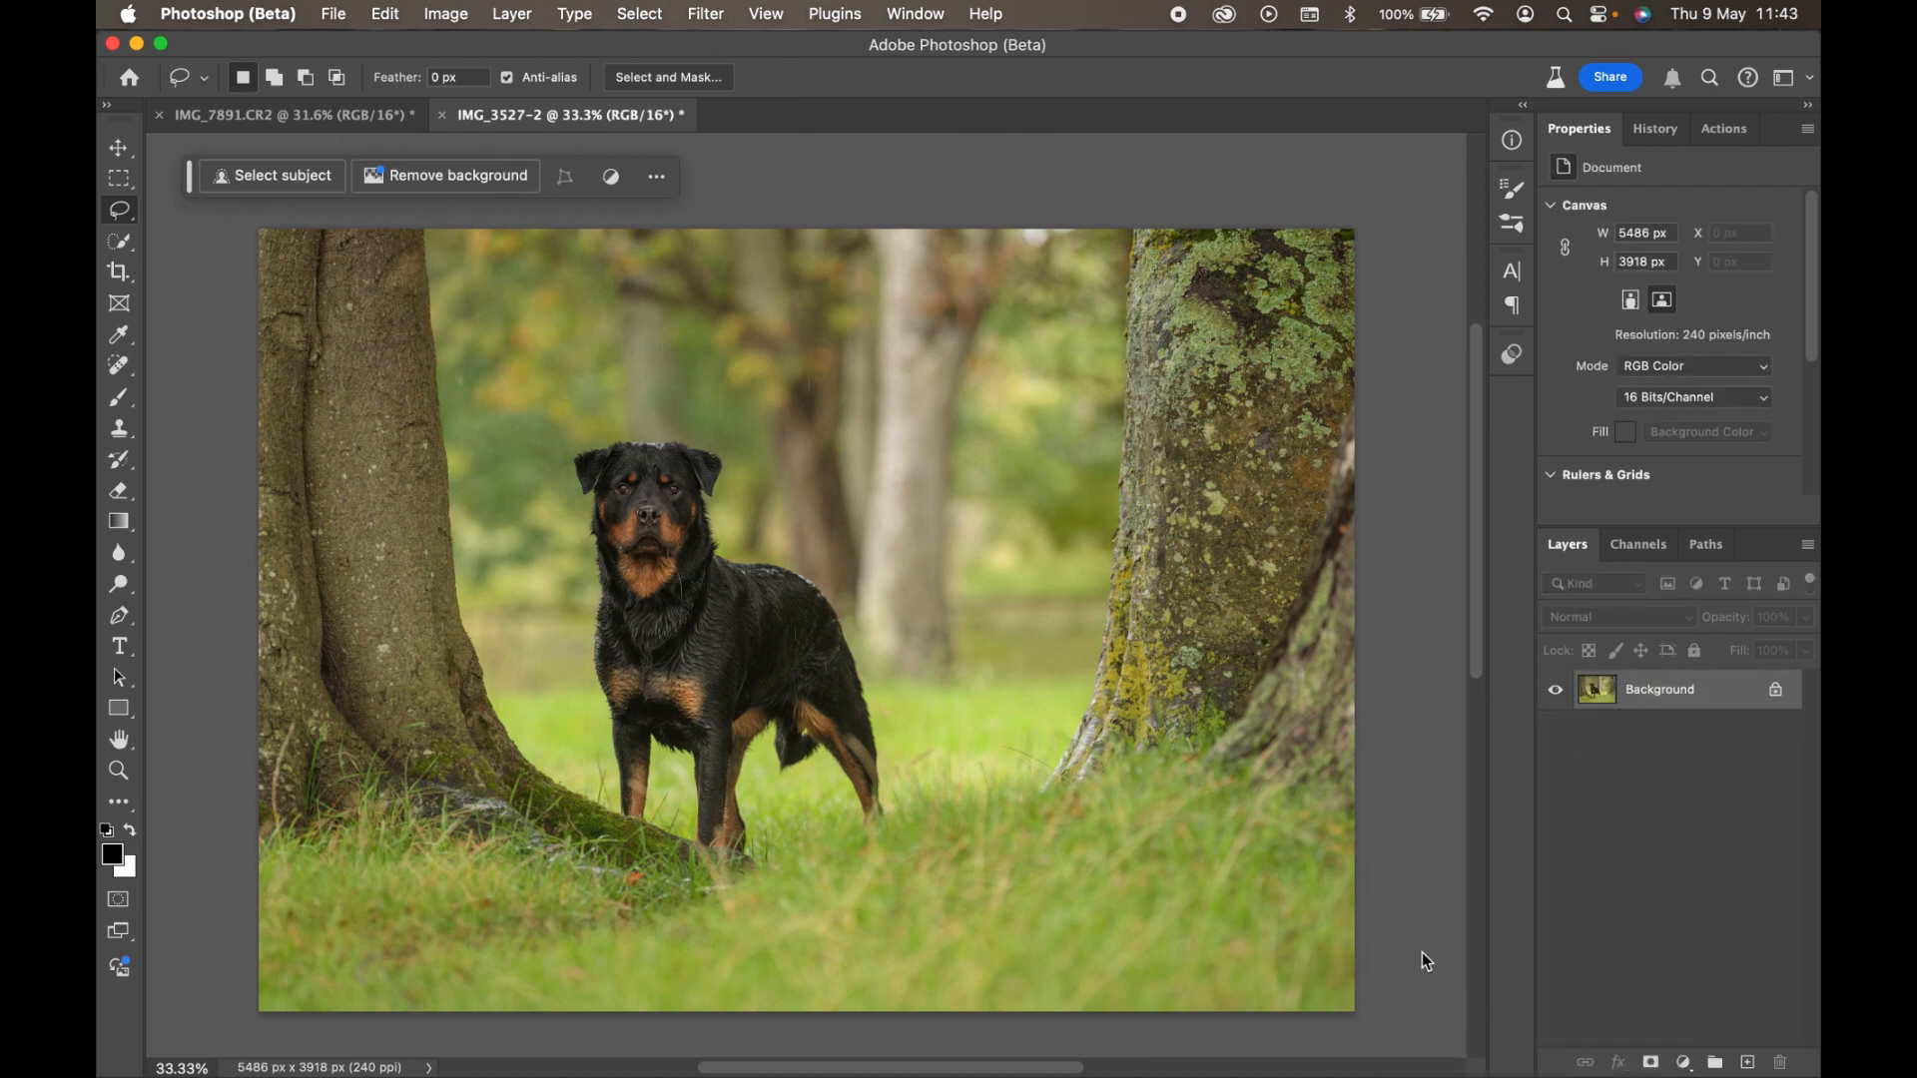
Heal the thin straw hanging from the dog's mouth with a Content-Aware Spot Healing Brush reduced to 8 px.
key(super+equal)
key(super+equal)
key(super+equal)
key(super+equal)
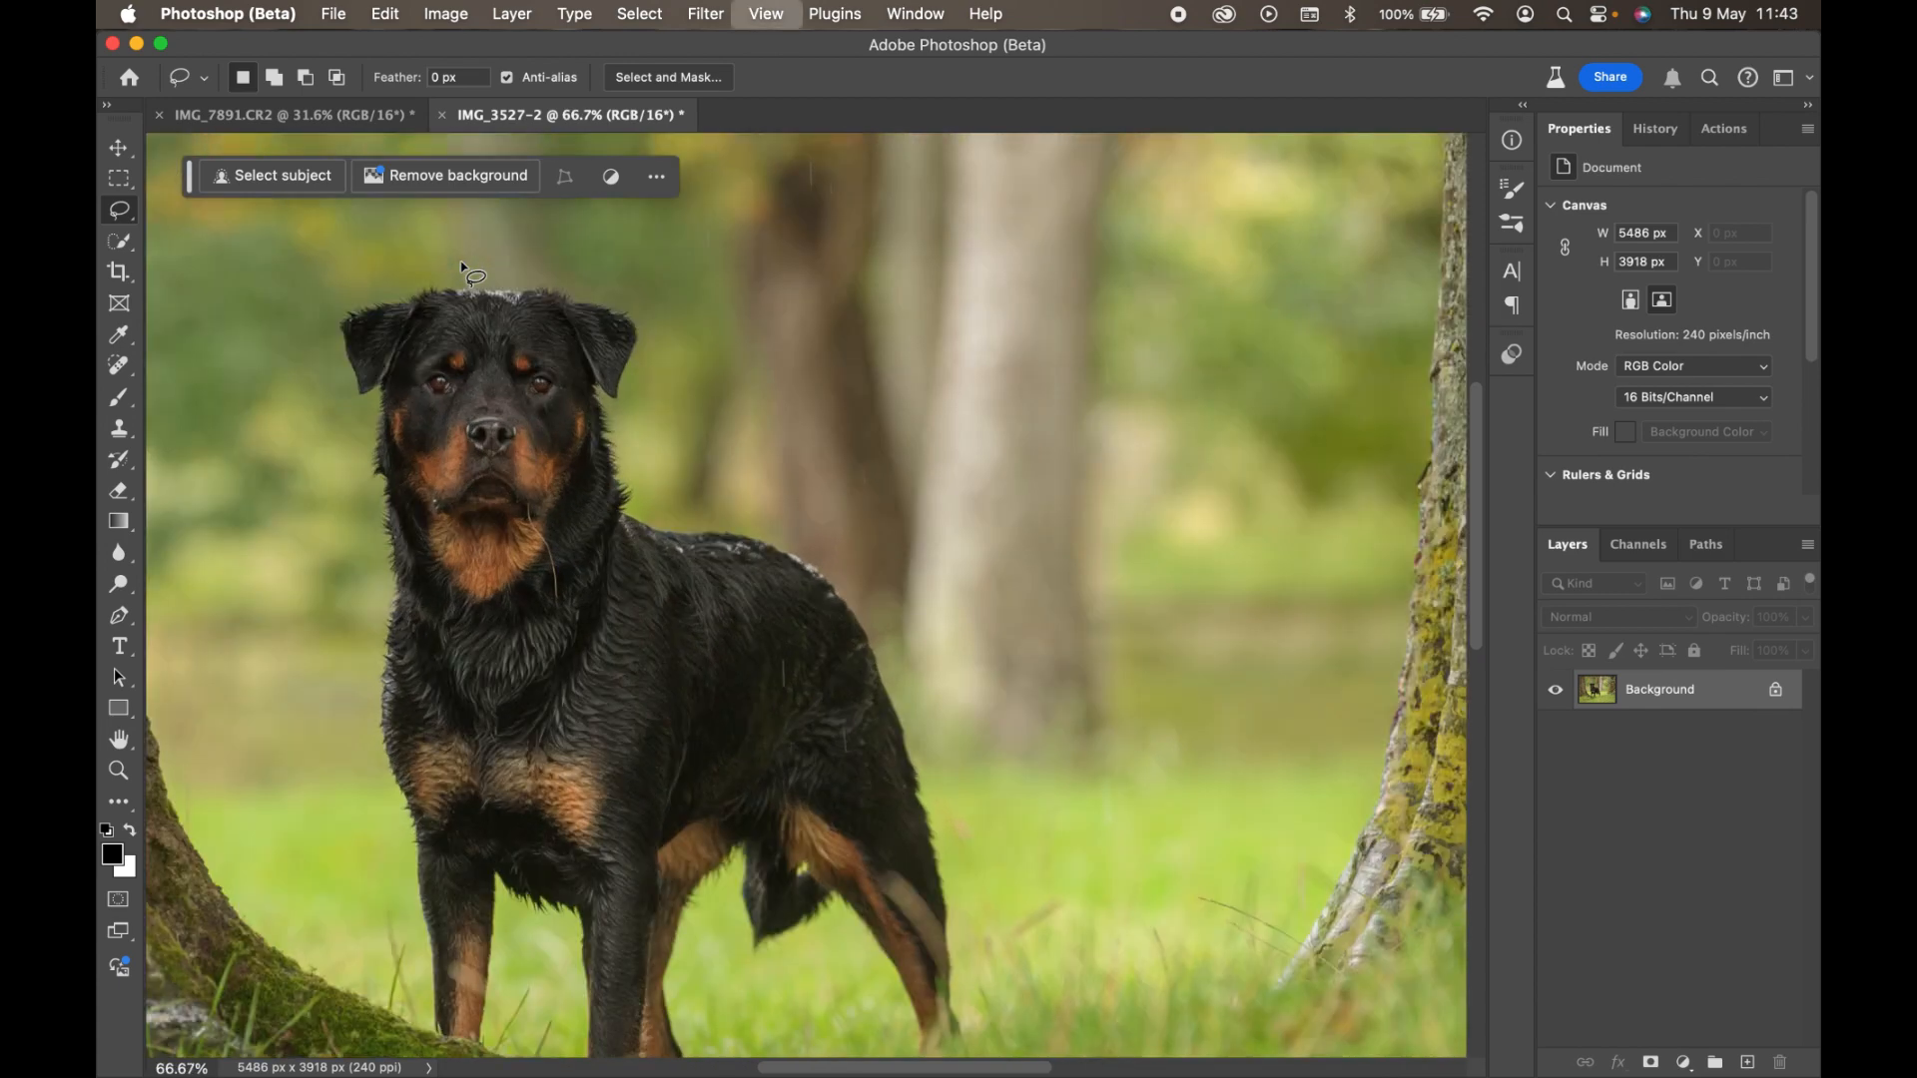
key(super+equal)
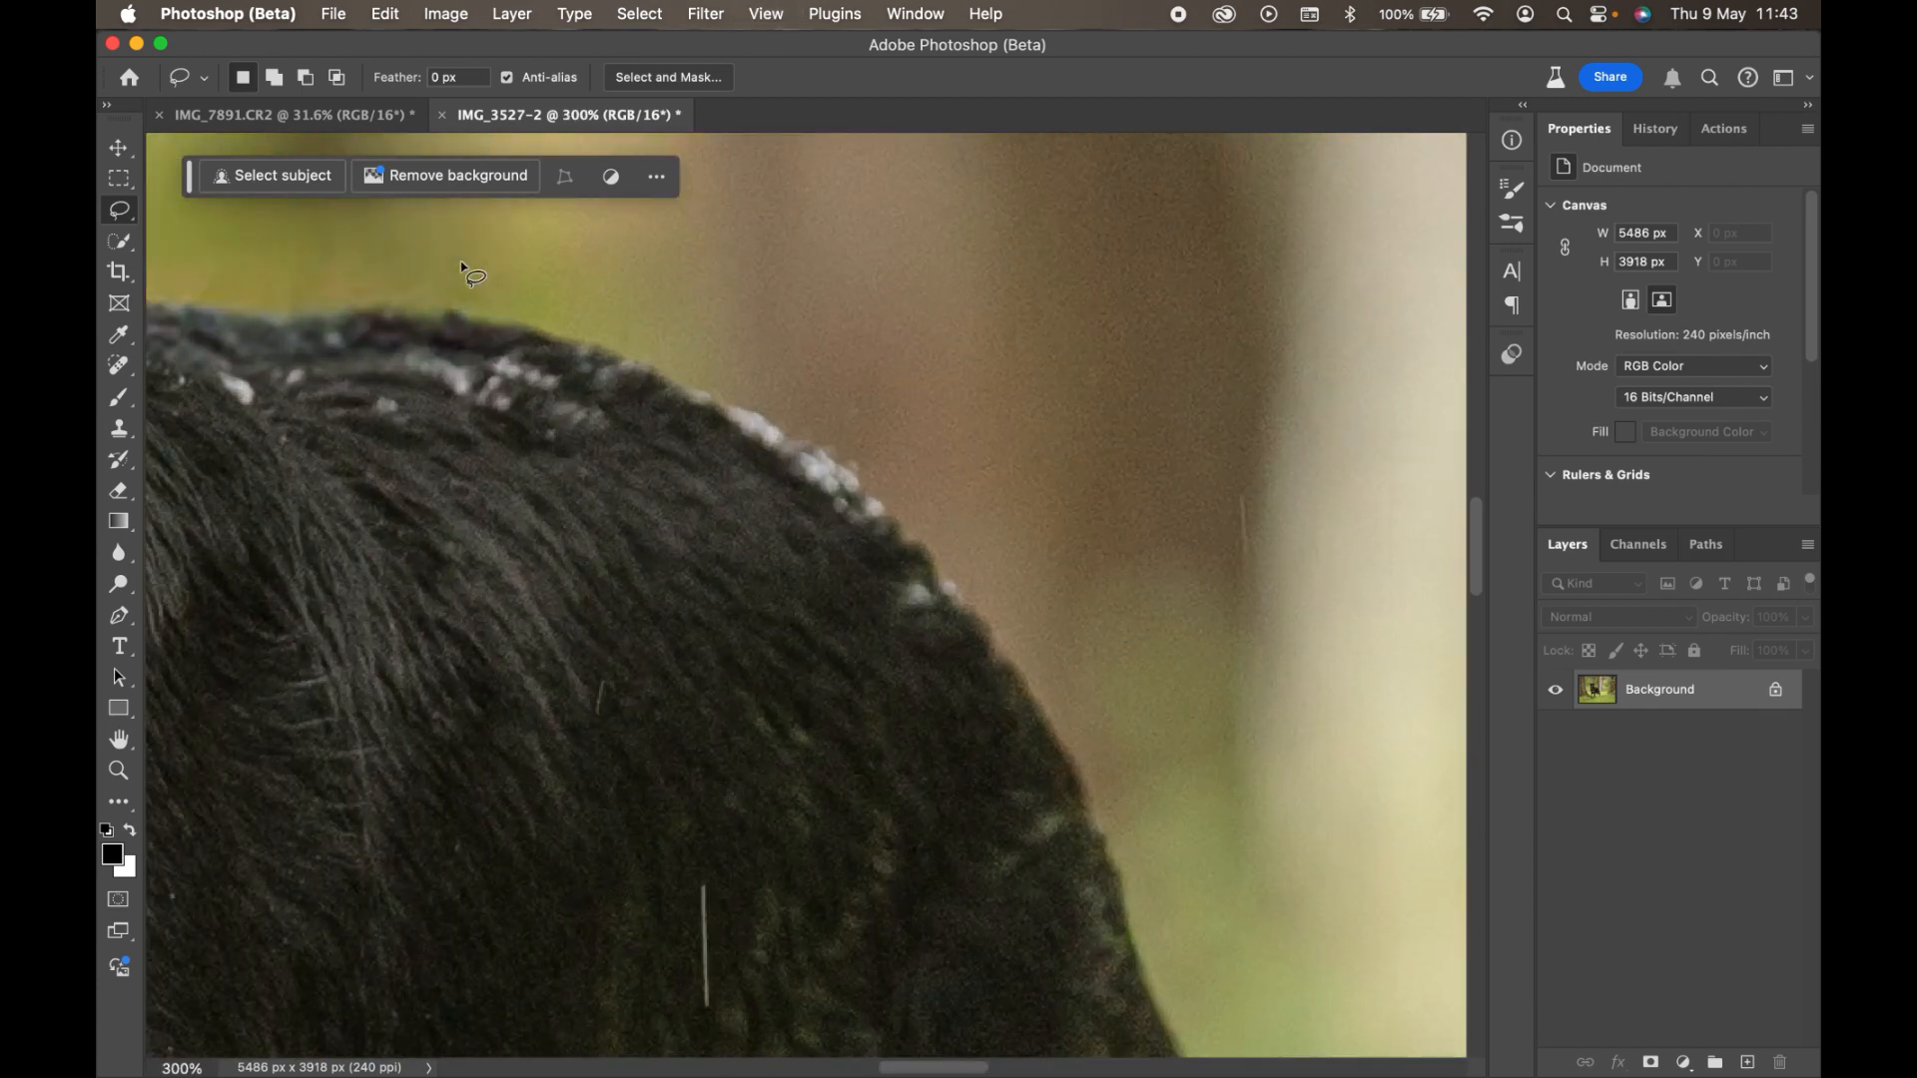
scroll(461, 268, down, 6)
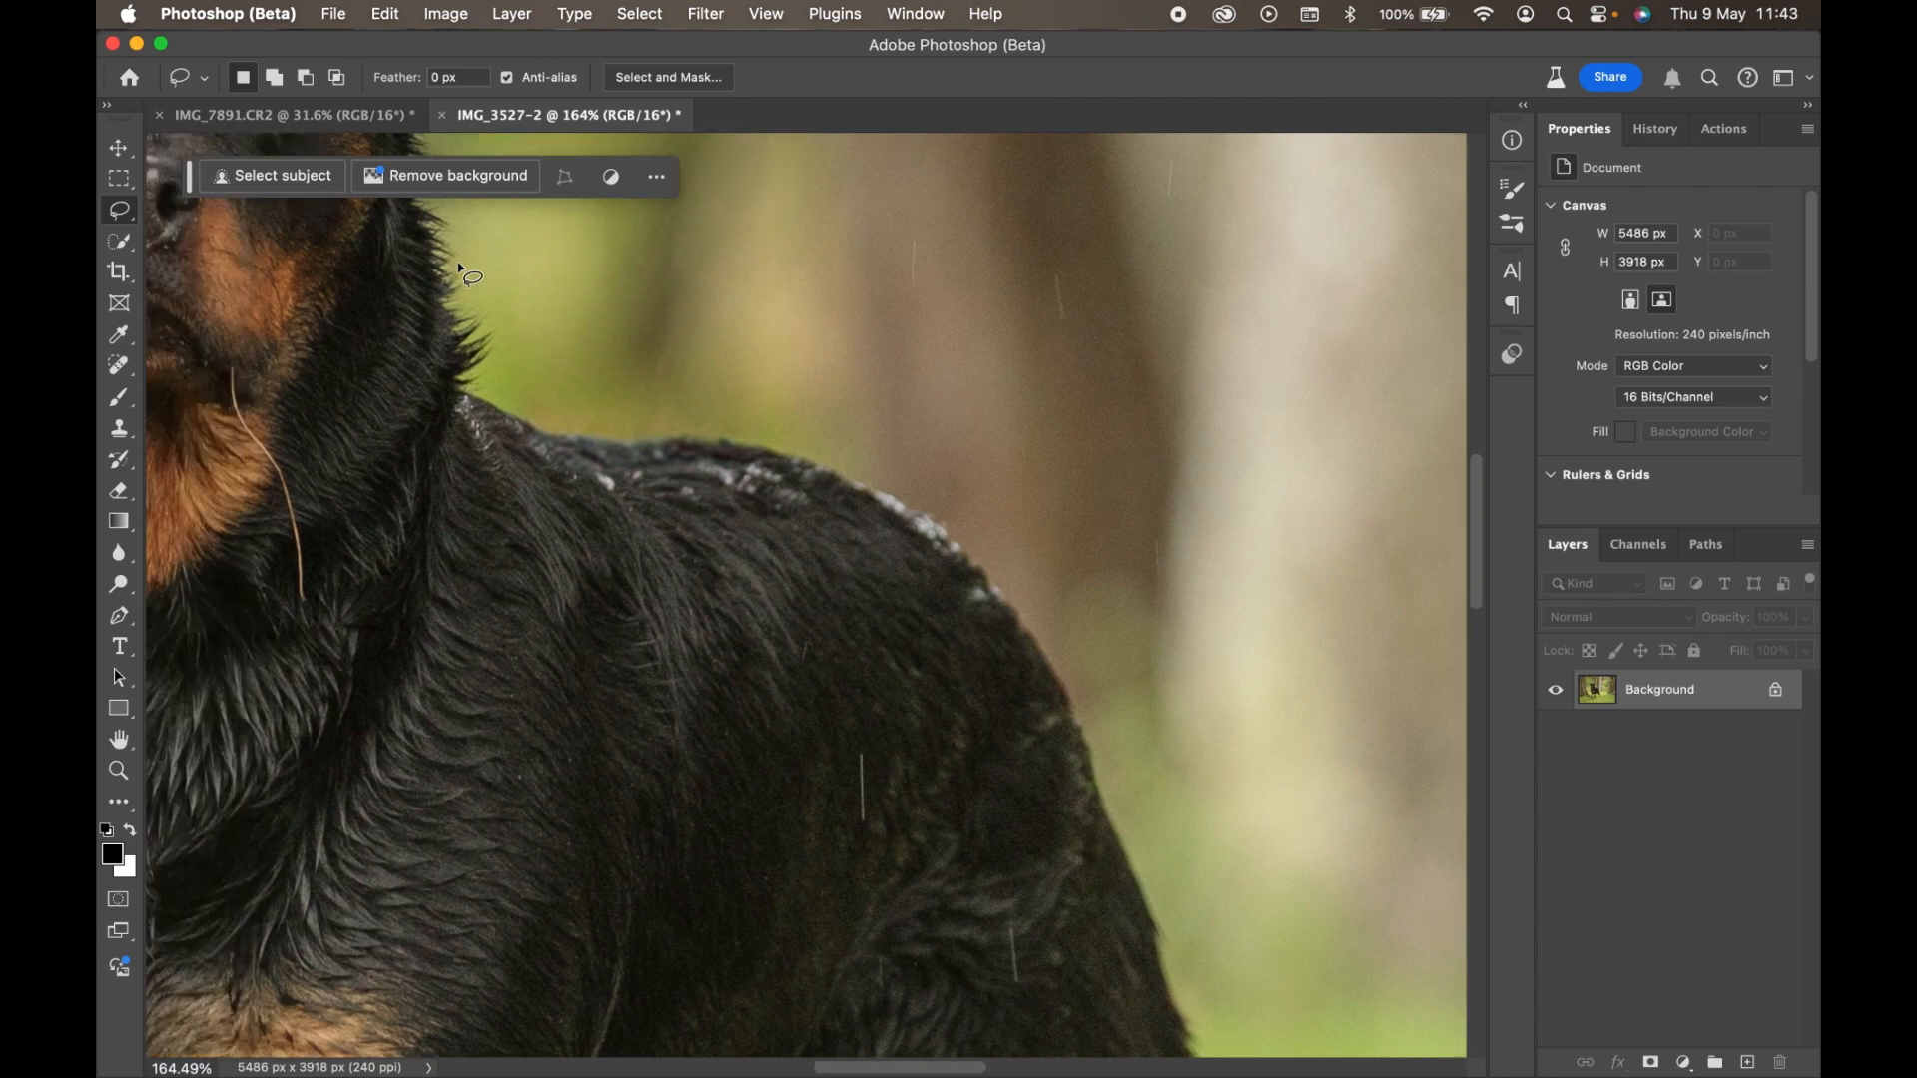
scroll(461, 268, down, 3)
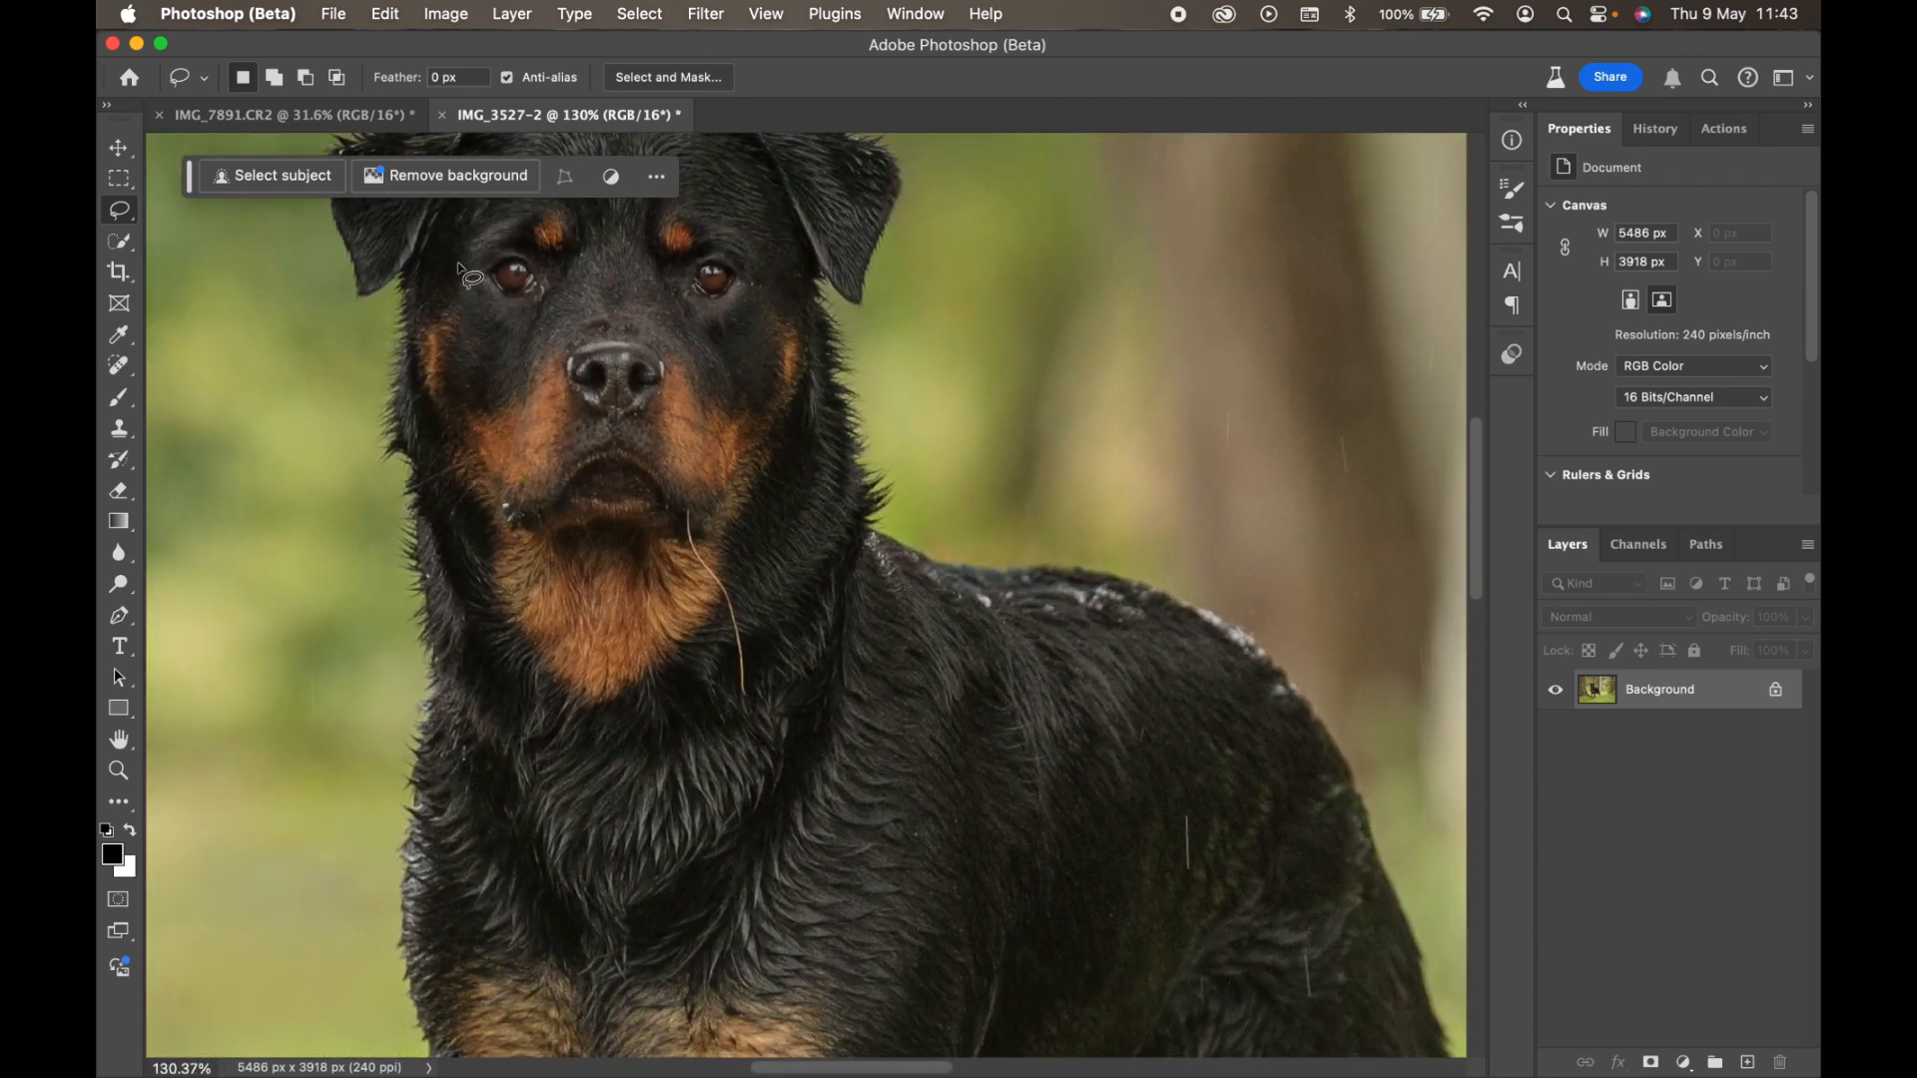
click(119, 365)
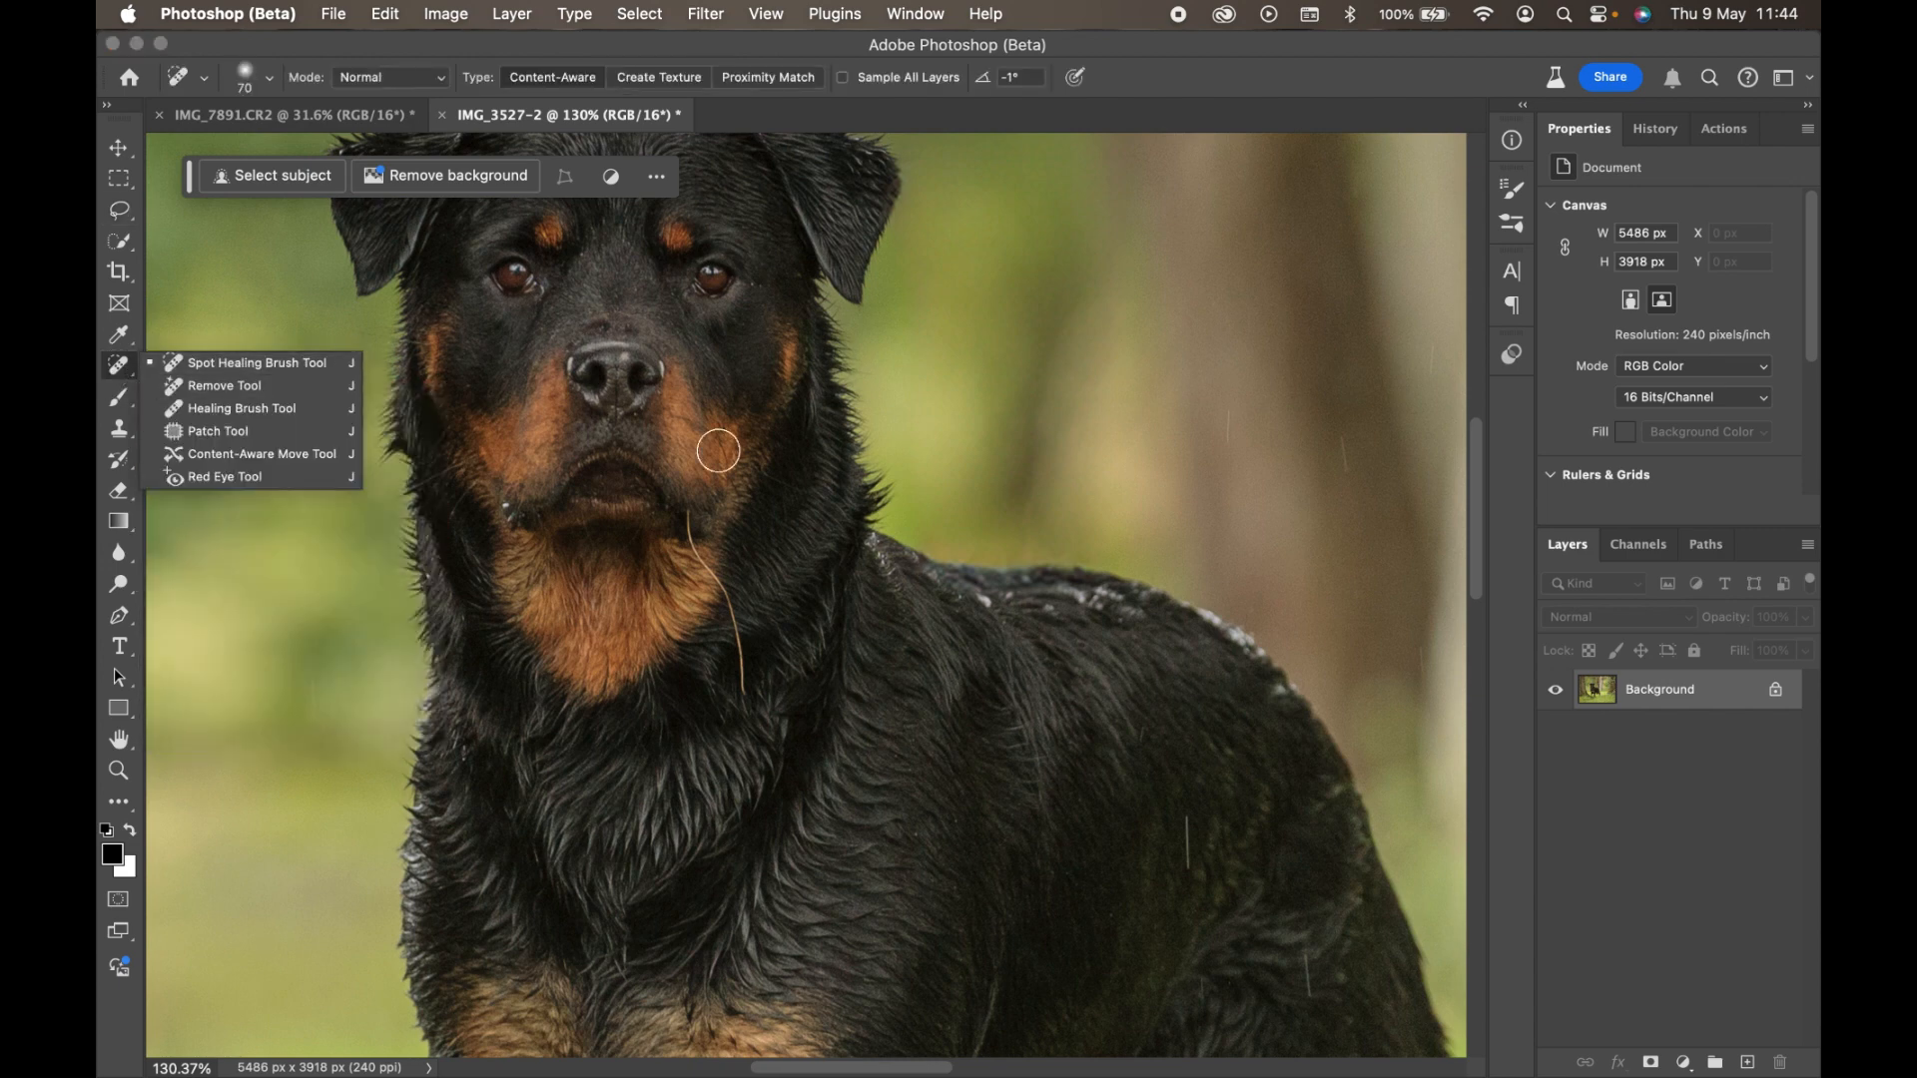
click(298, 366)
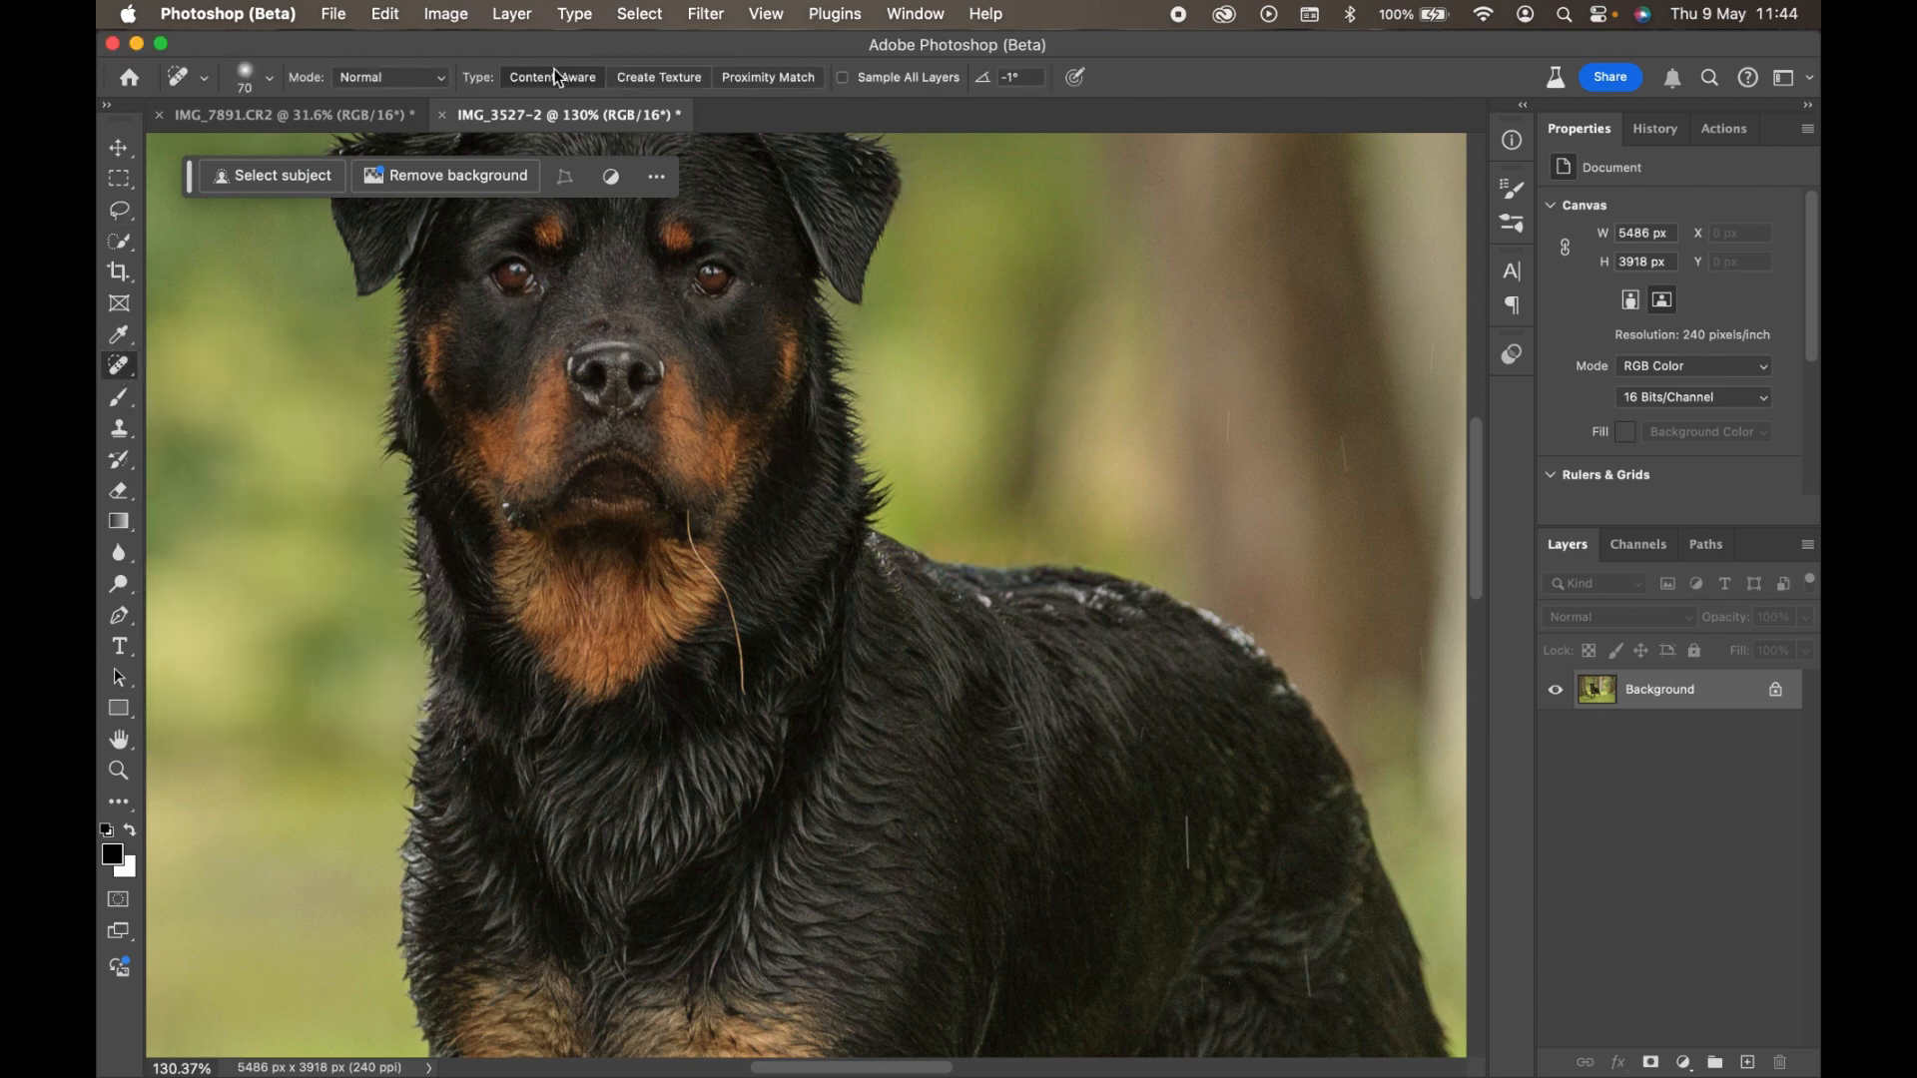
key(bracketleft)
key(bracketleft)
key(bracketleft)
key(bracketleft)
key(bracketleft)
mouse_move(689, 514)
mouse_down()
mouse_move(733, 612)
mouse_move(747, 696)
mouse_move(736, 629)
mouse_up()
Heal the speck at the dog's ear tip and the pale flecks along its back, enlarging the brush to 15 px for the back.
scroll(606, 309, up, 5)
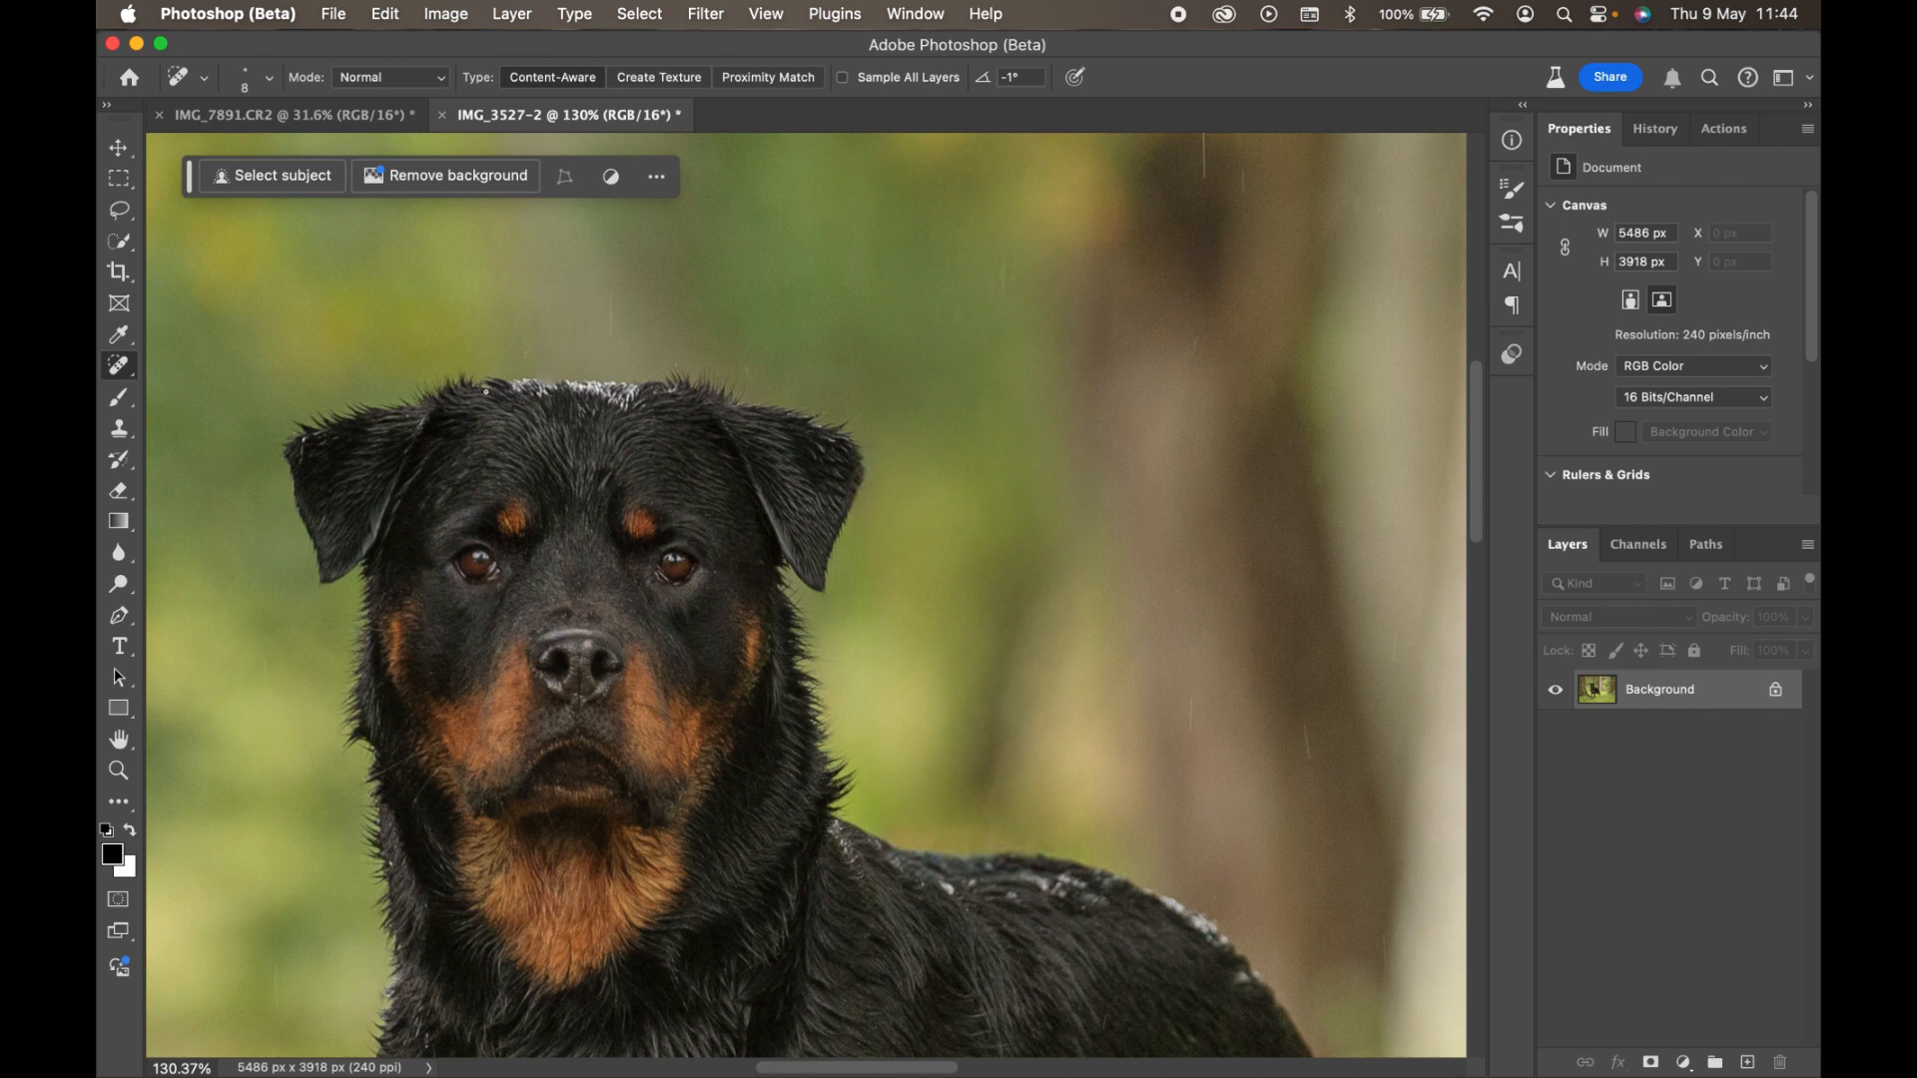
click(299, 451)
scroll(381, 500, down, 3)
scroll(381, 499, right, 4)
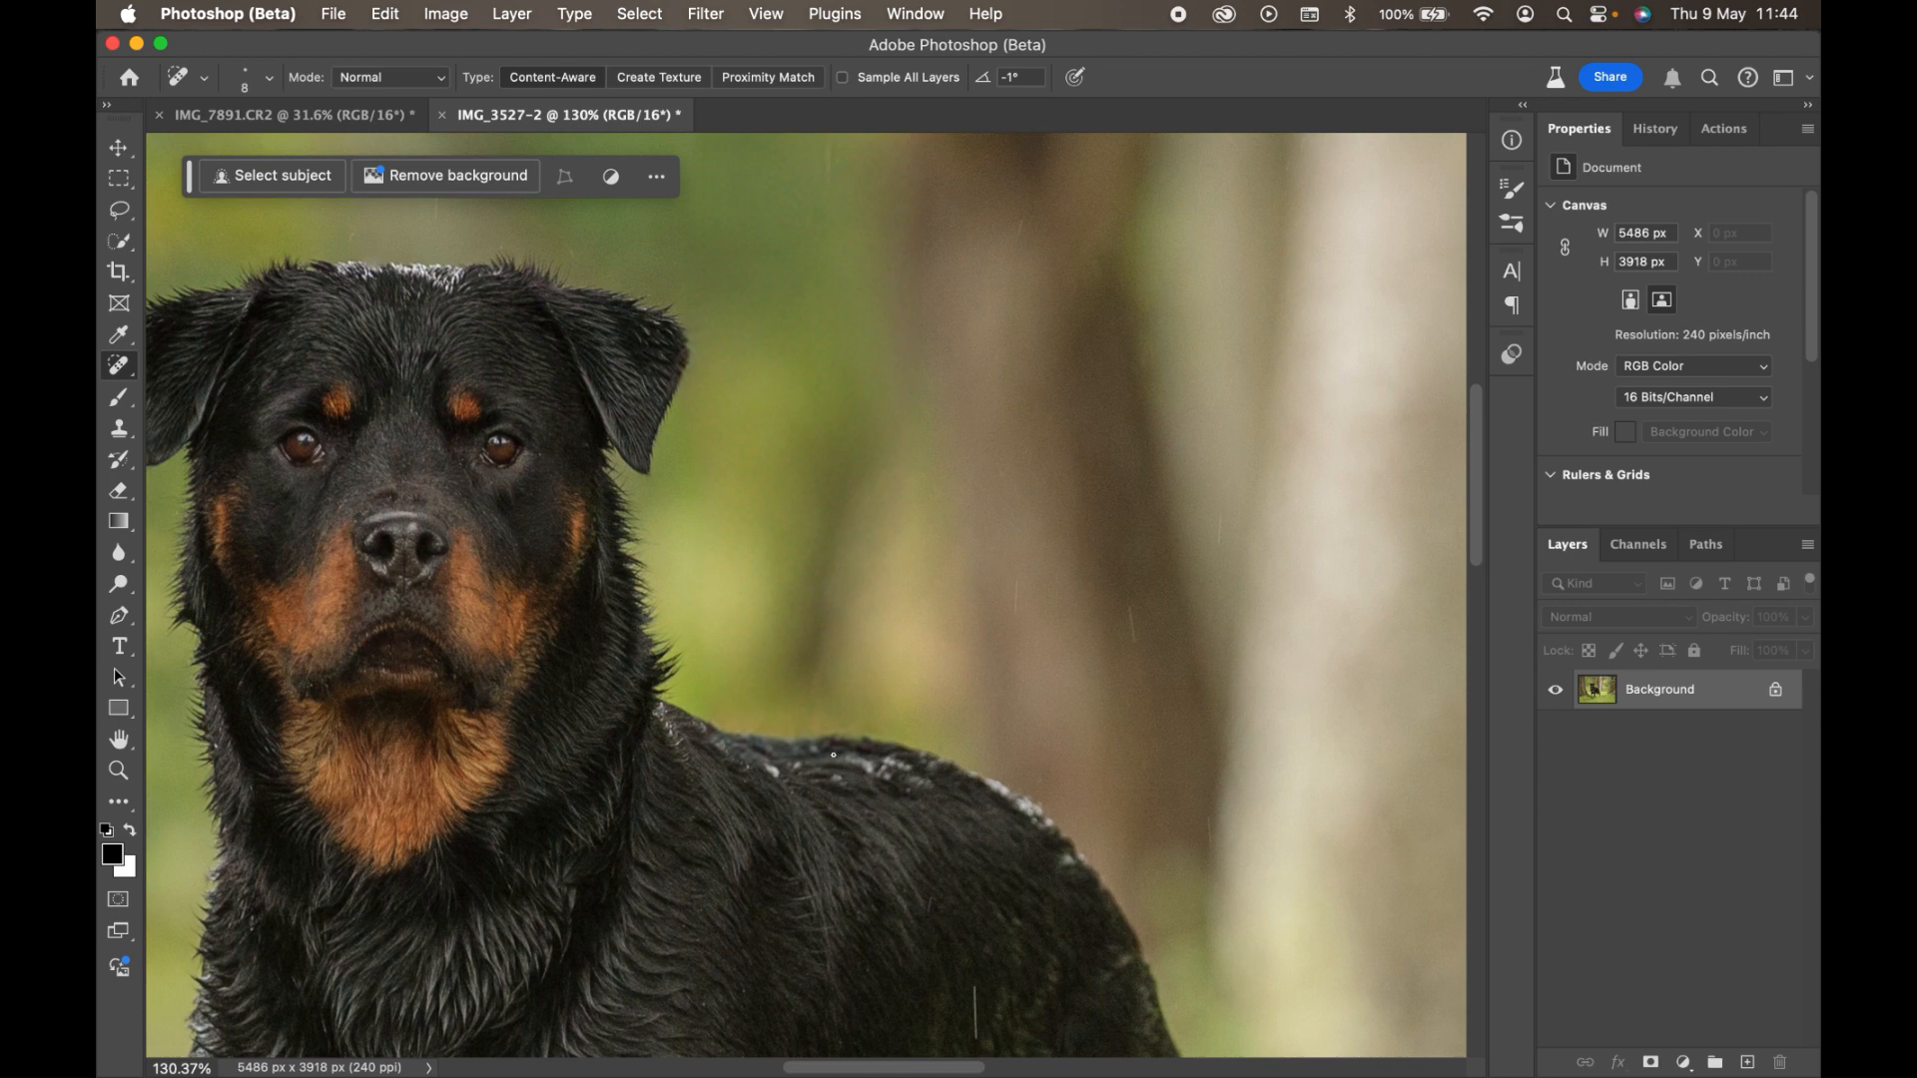
key(bracketright)
key(bracketright)
key(bracketright)
drag(773, 763, 774, 779)
scroll(792, 689, down, 6)
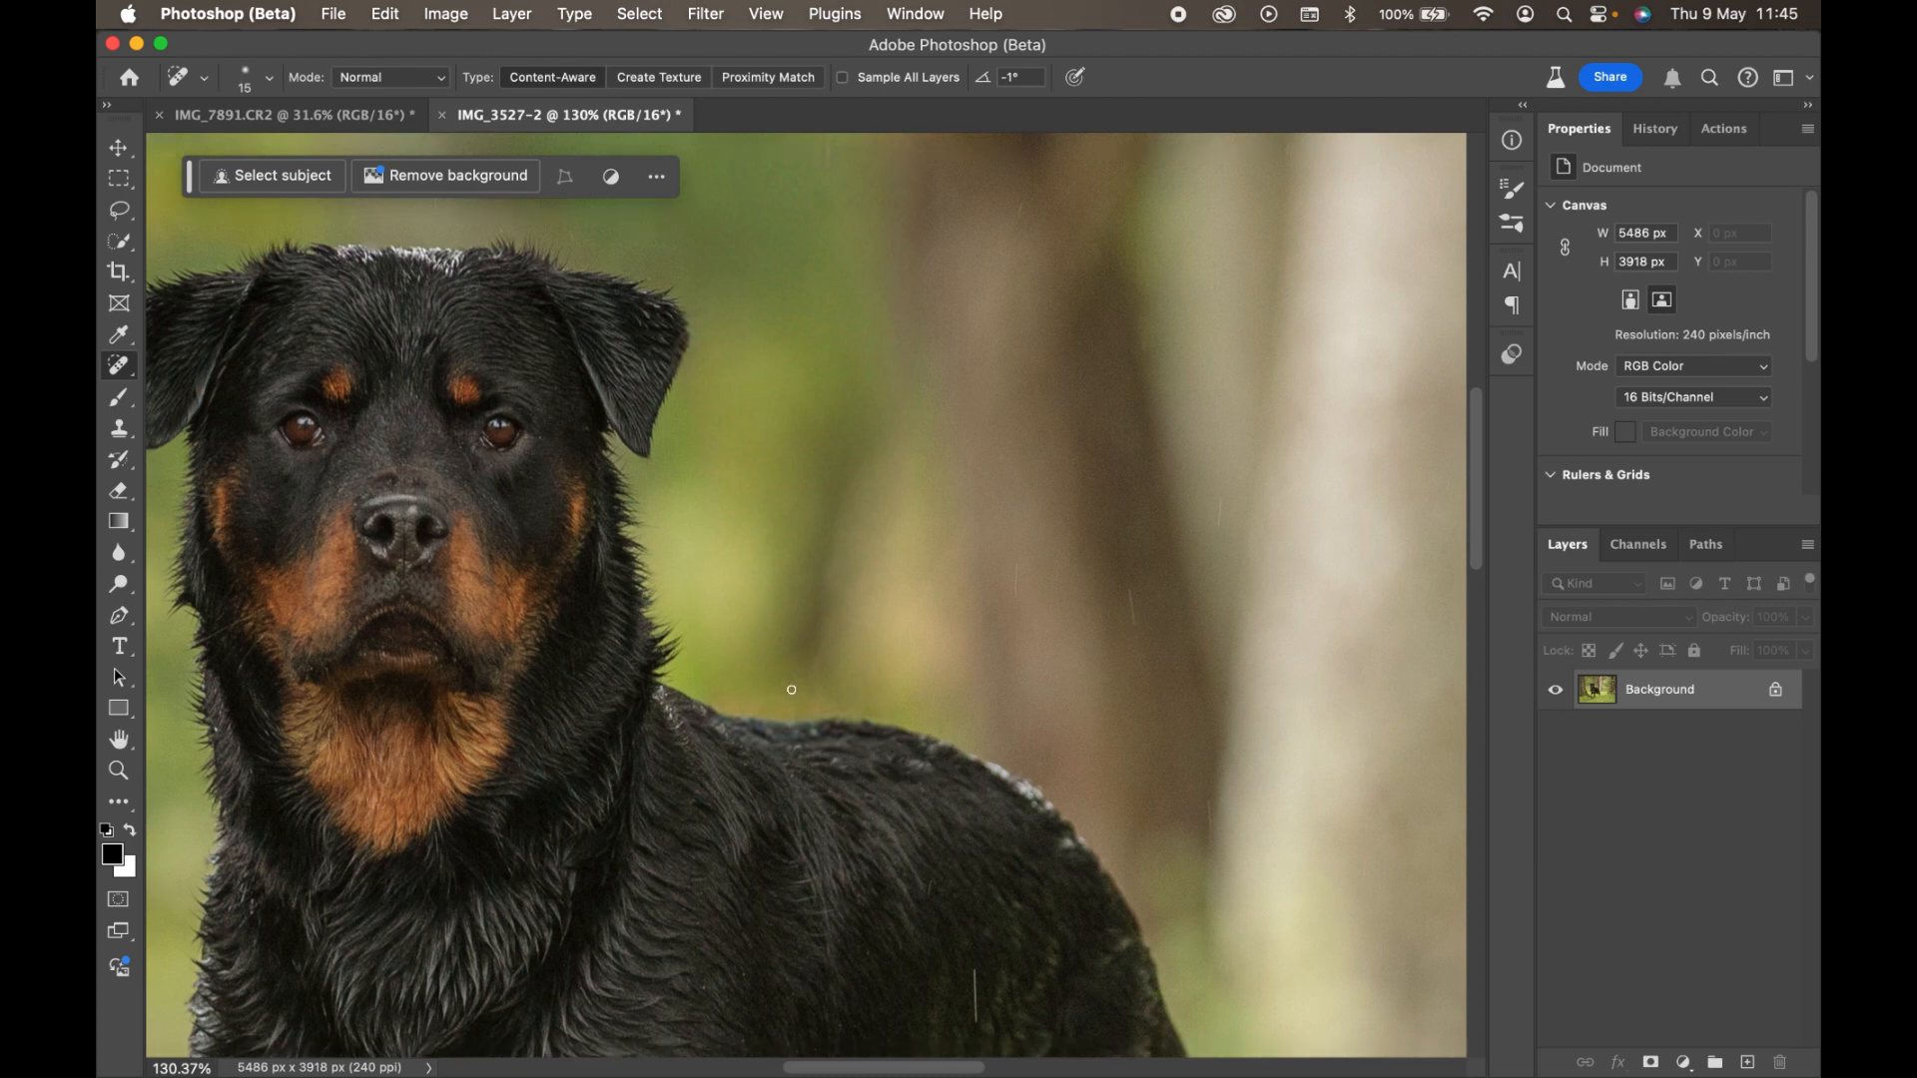
Heal the two pale rain streaks on the dog's flank and the small specks on its shoulder with the Spot Healing Brush.
scroll(791, 690, down, 3)
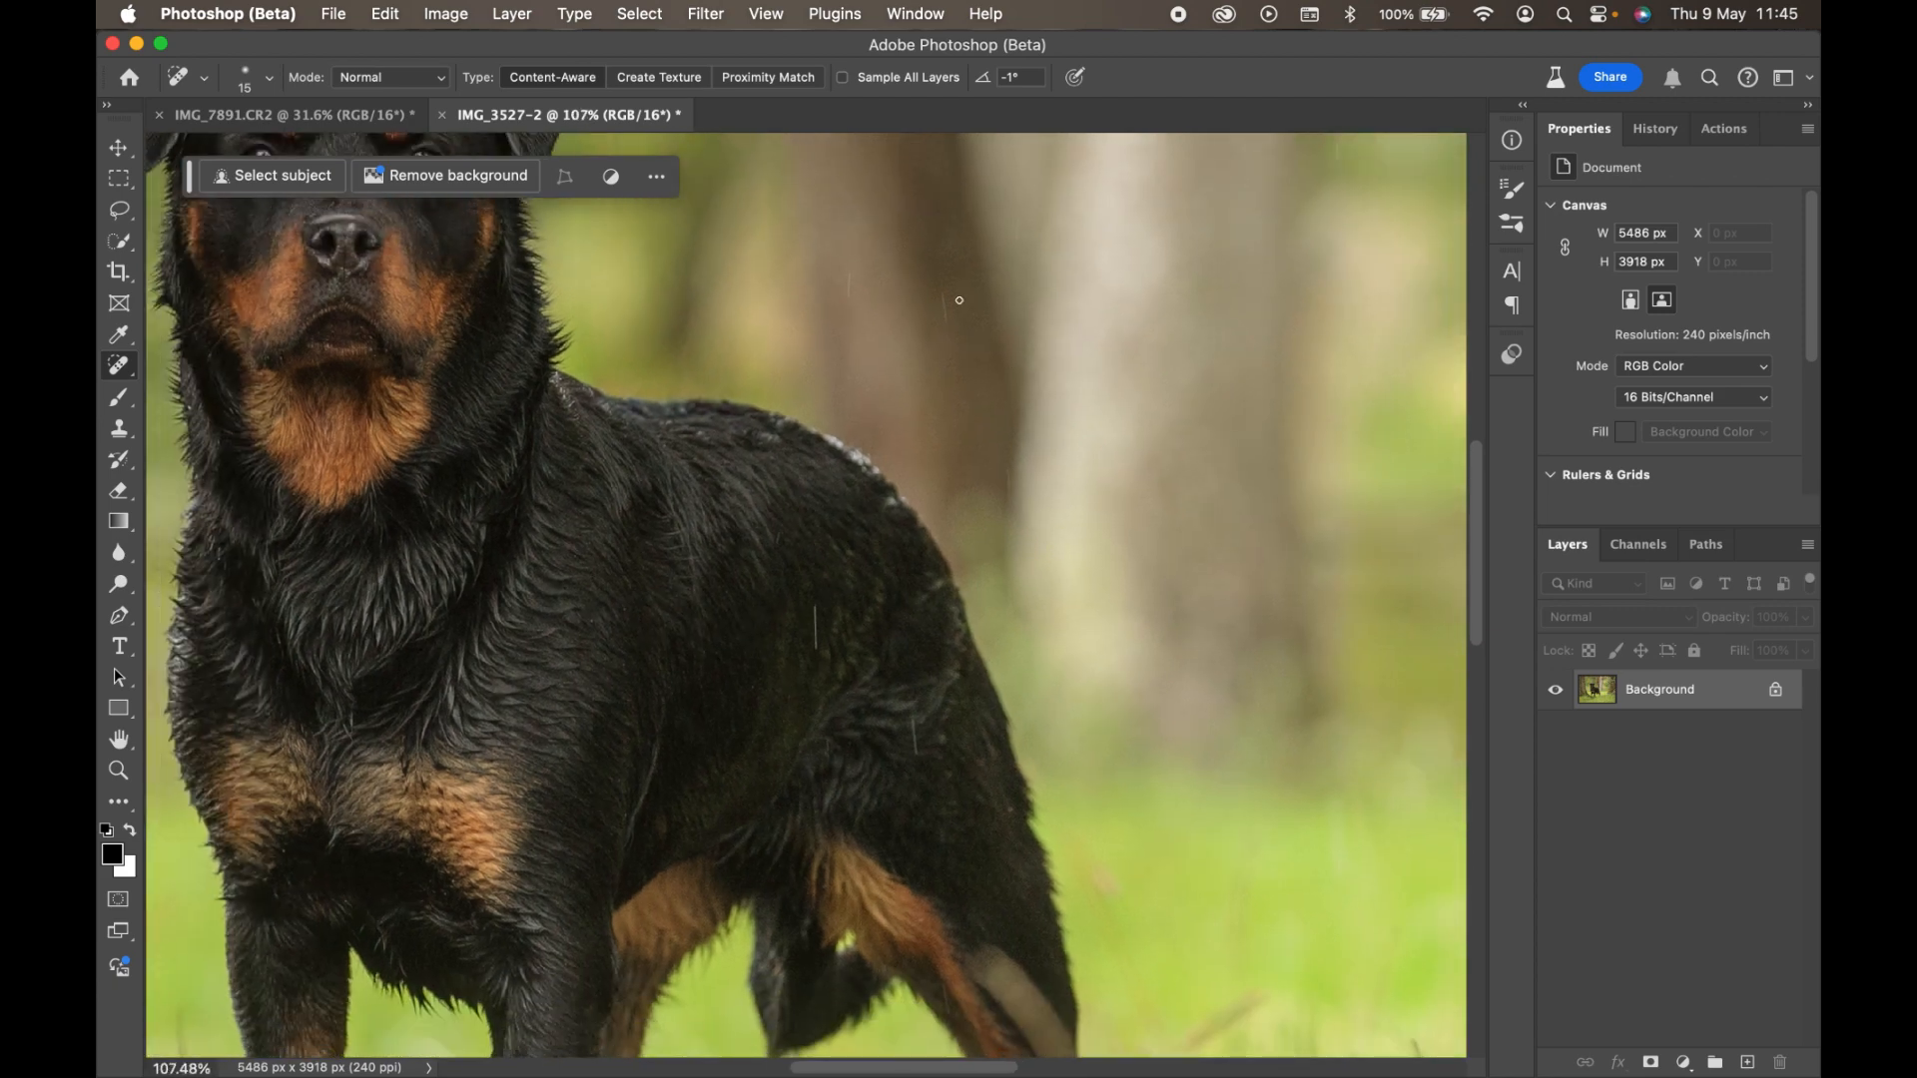
drag(814, 611, 816, 653)
mouse_move(913, 717)
mouse_down()
mouse_move(917, 750)
mouse_move(914, 723)
mouse_up()
click(730, 594)
click(588, 620)
click(623, 613)
Examine the dog's legs, chest and back, and the surrounding scene for remaining distractions.
scroll(572, 438, down, 5)
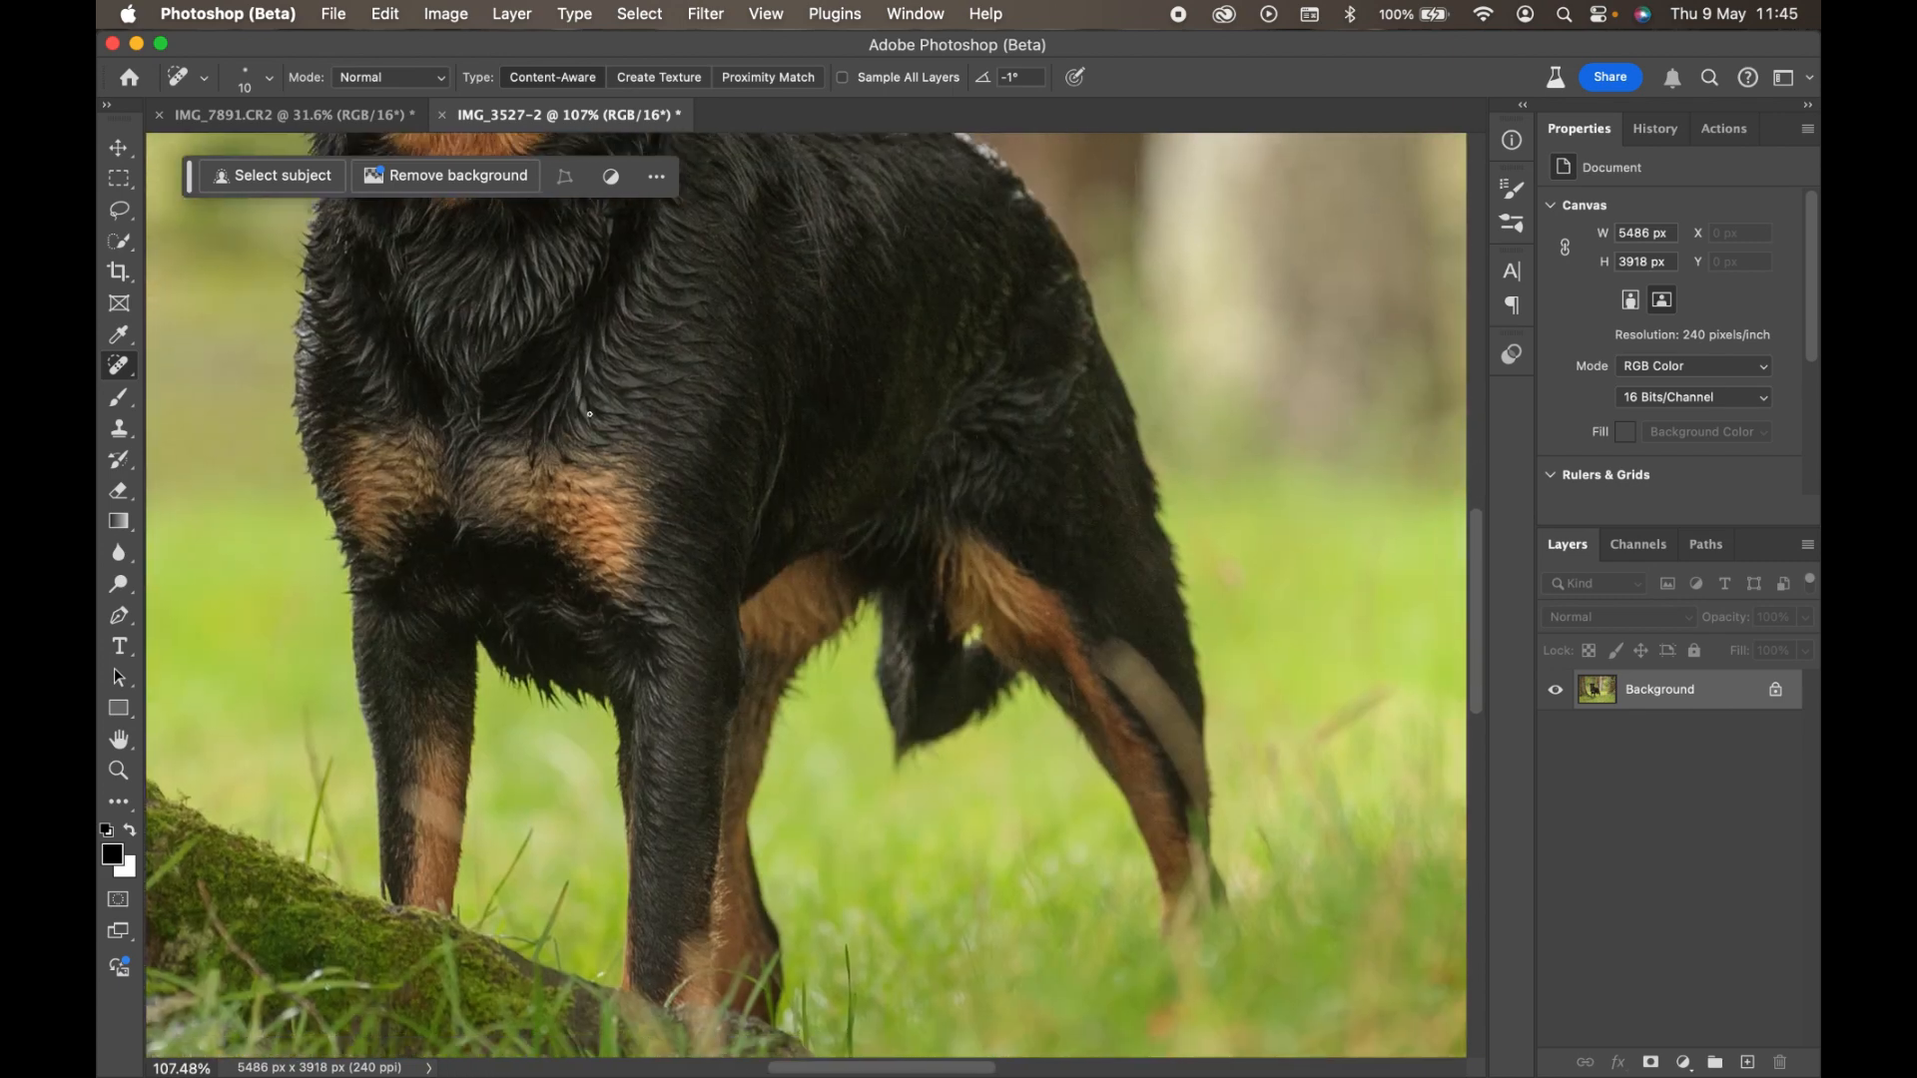
scroll(589, 413, left, 2)
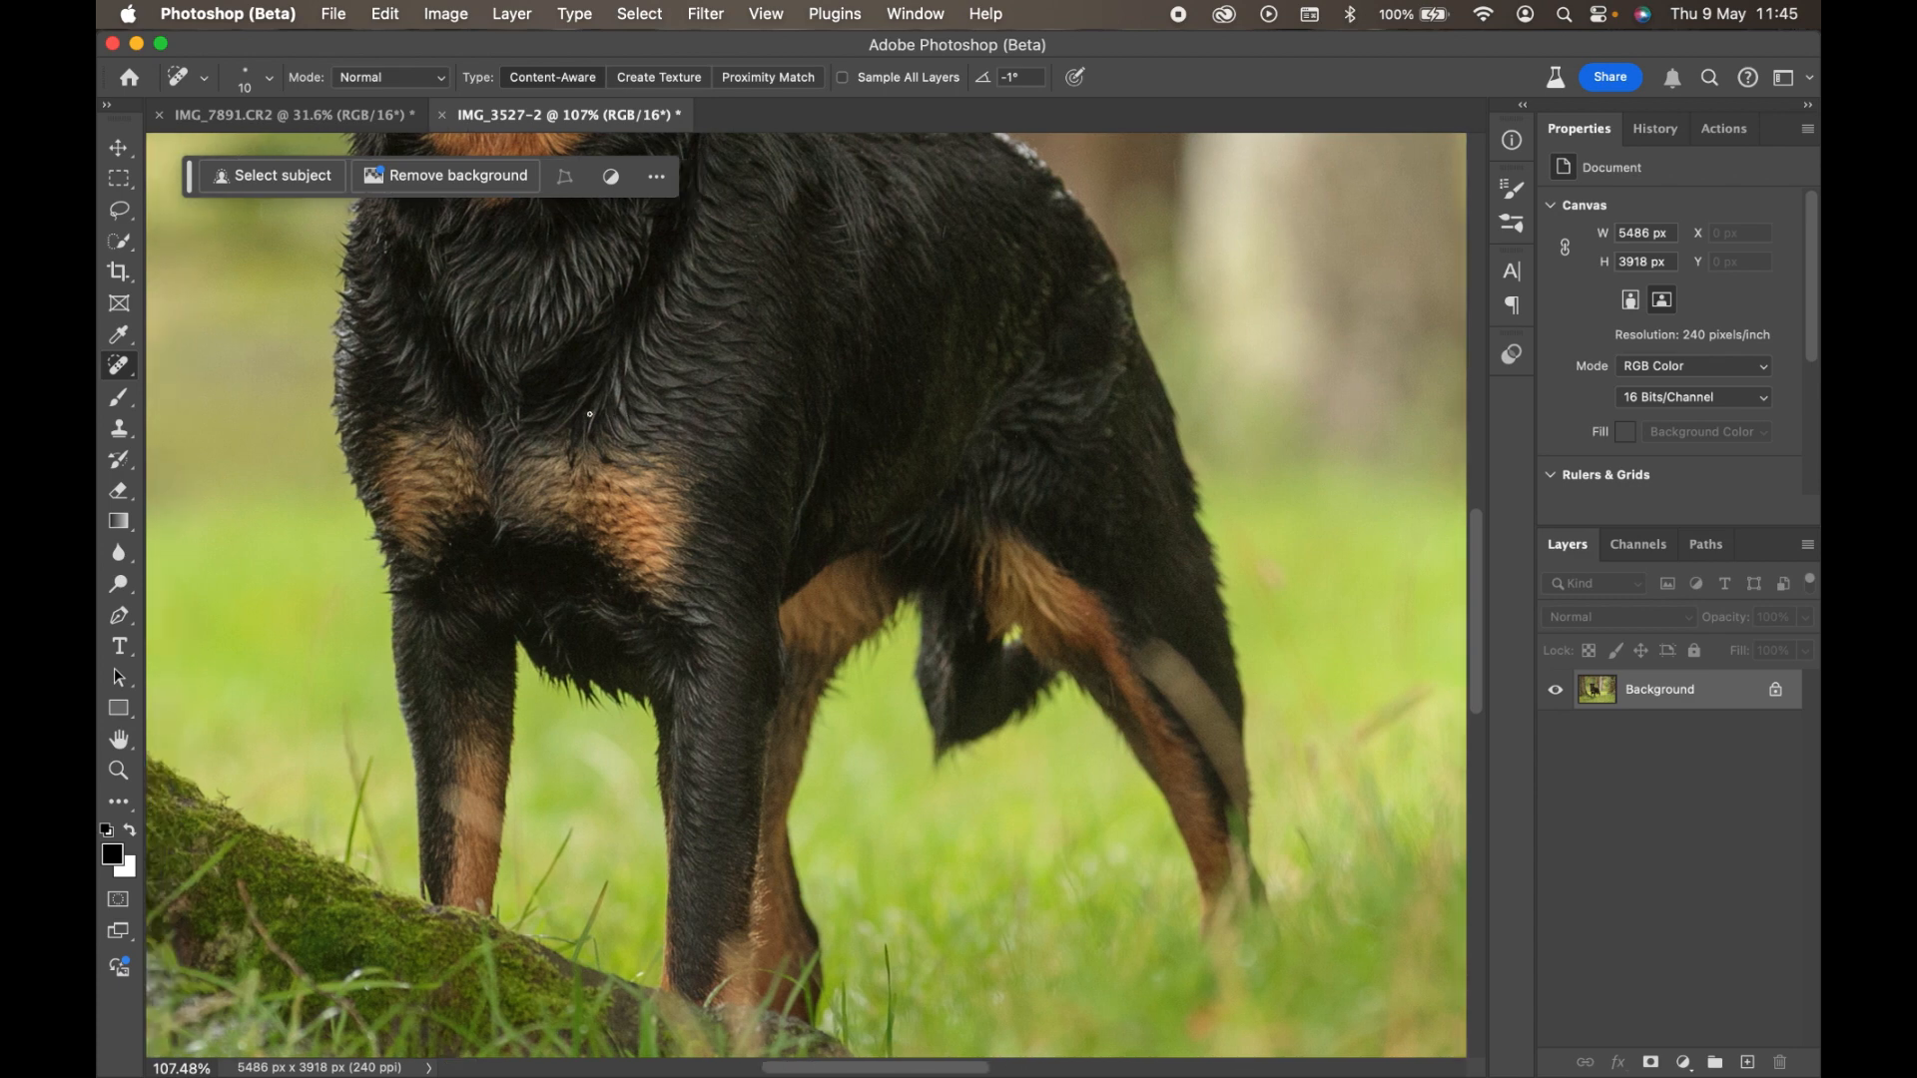
scroll(589, 413, up, 5)
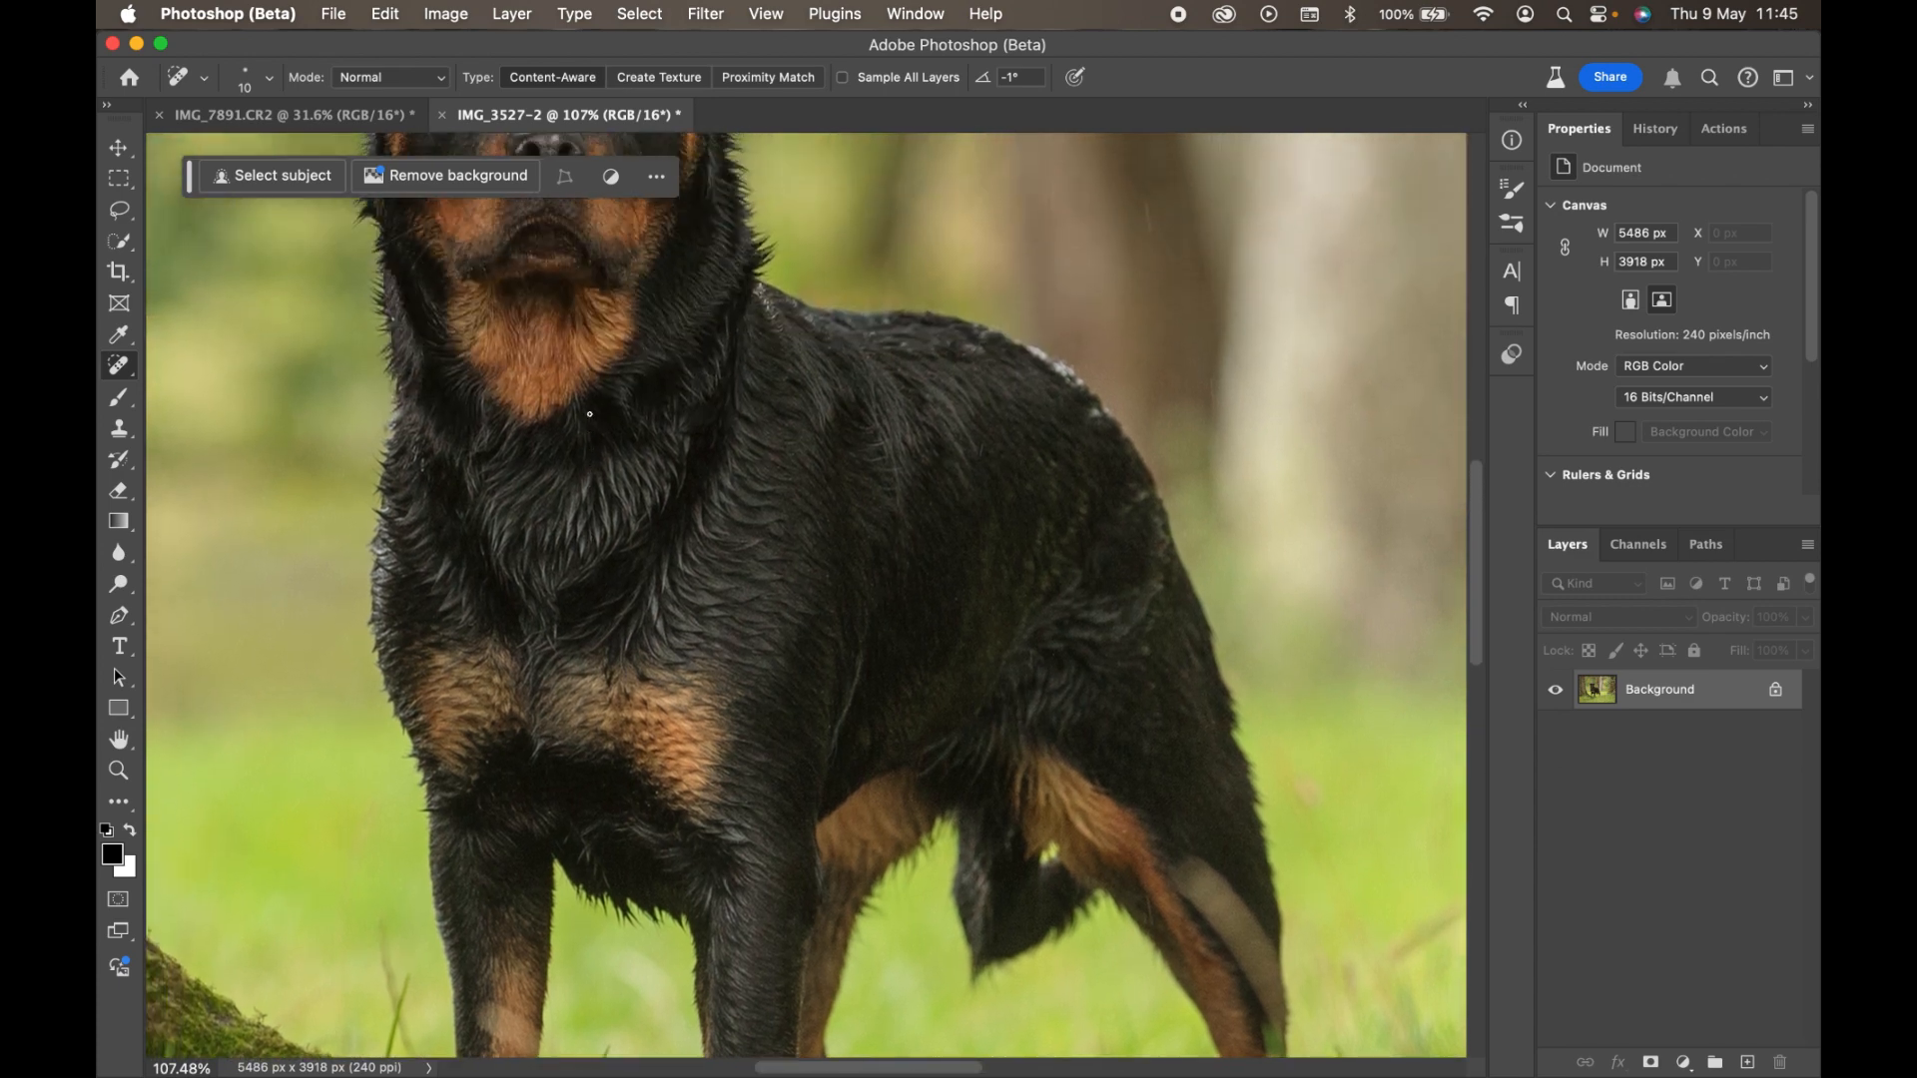
scroll(589, 413, down, 6)
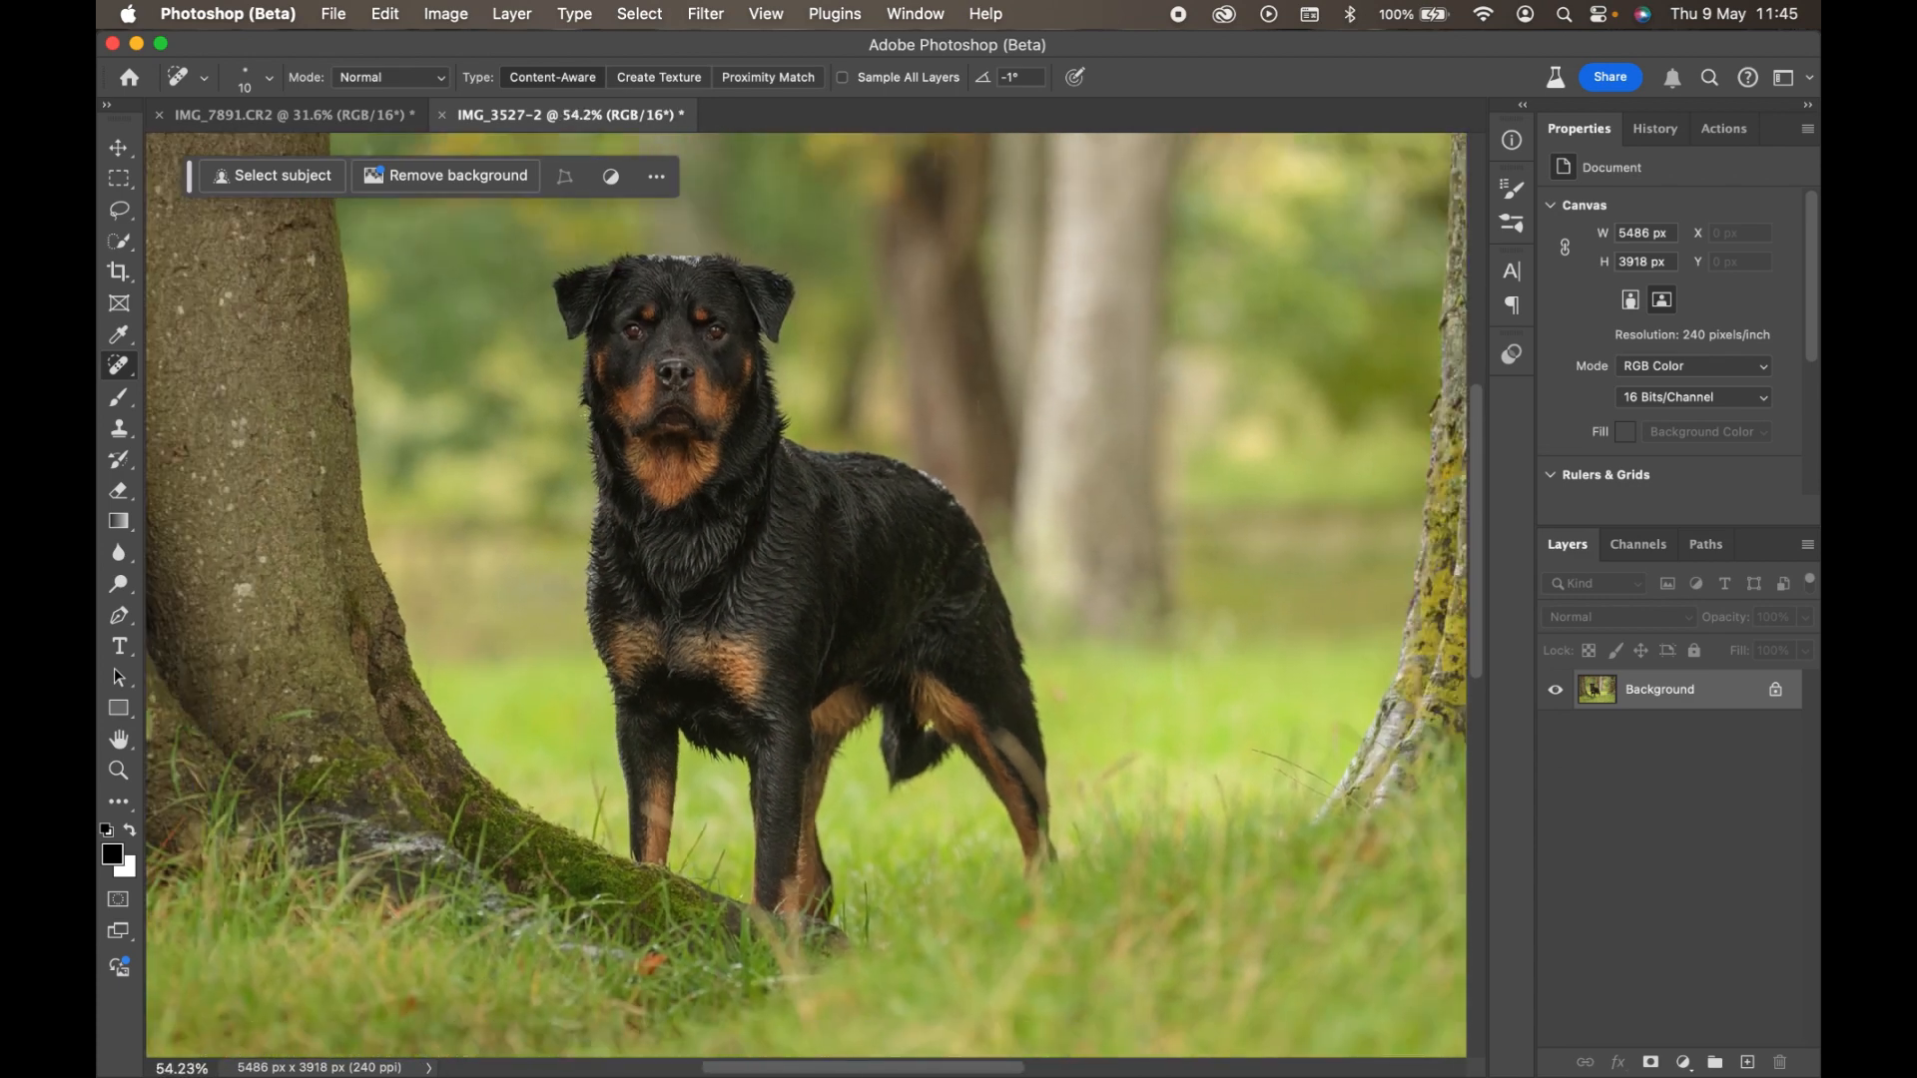
scroll(585, 416, down, 2)
scroll(585, 416, right, 3)
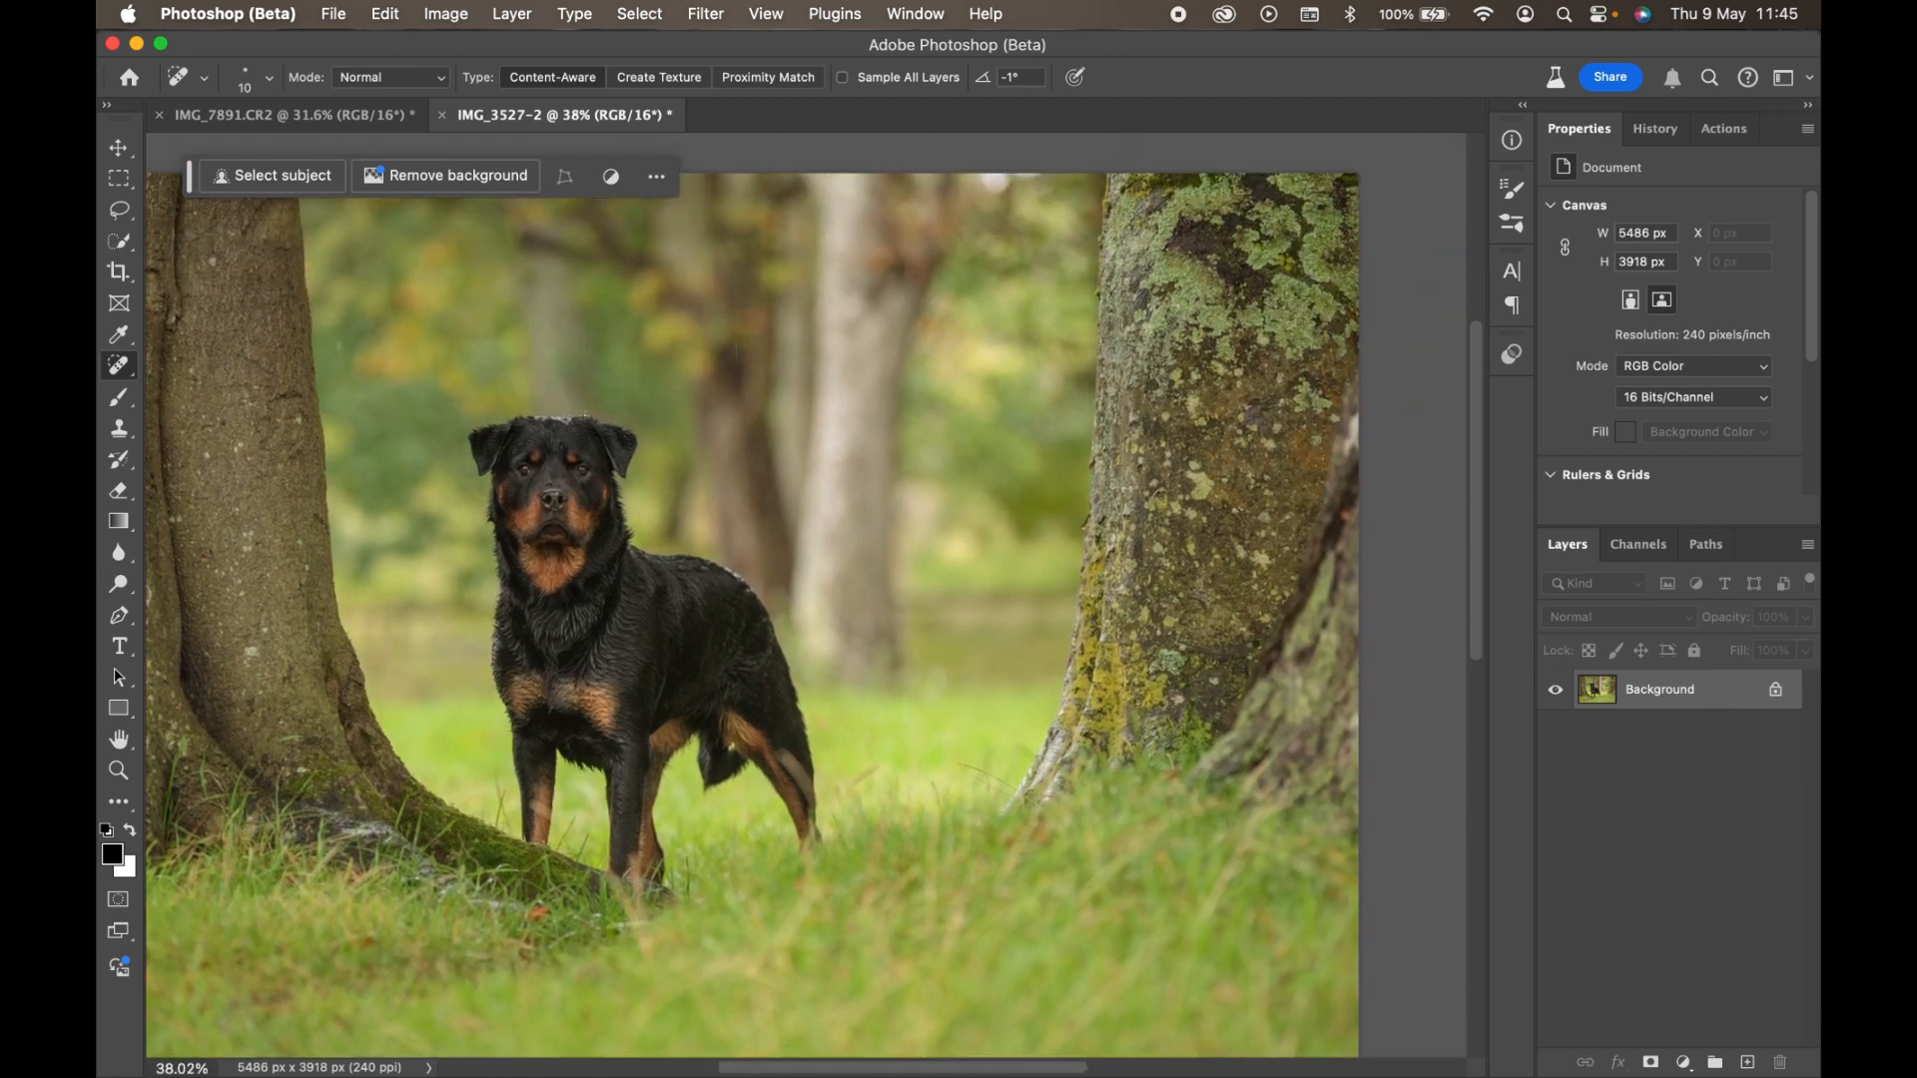
scroll(585, 416, left, 2)
scroll(585, 416, down, 1)
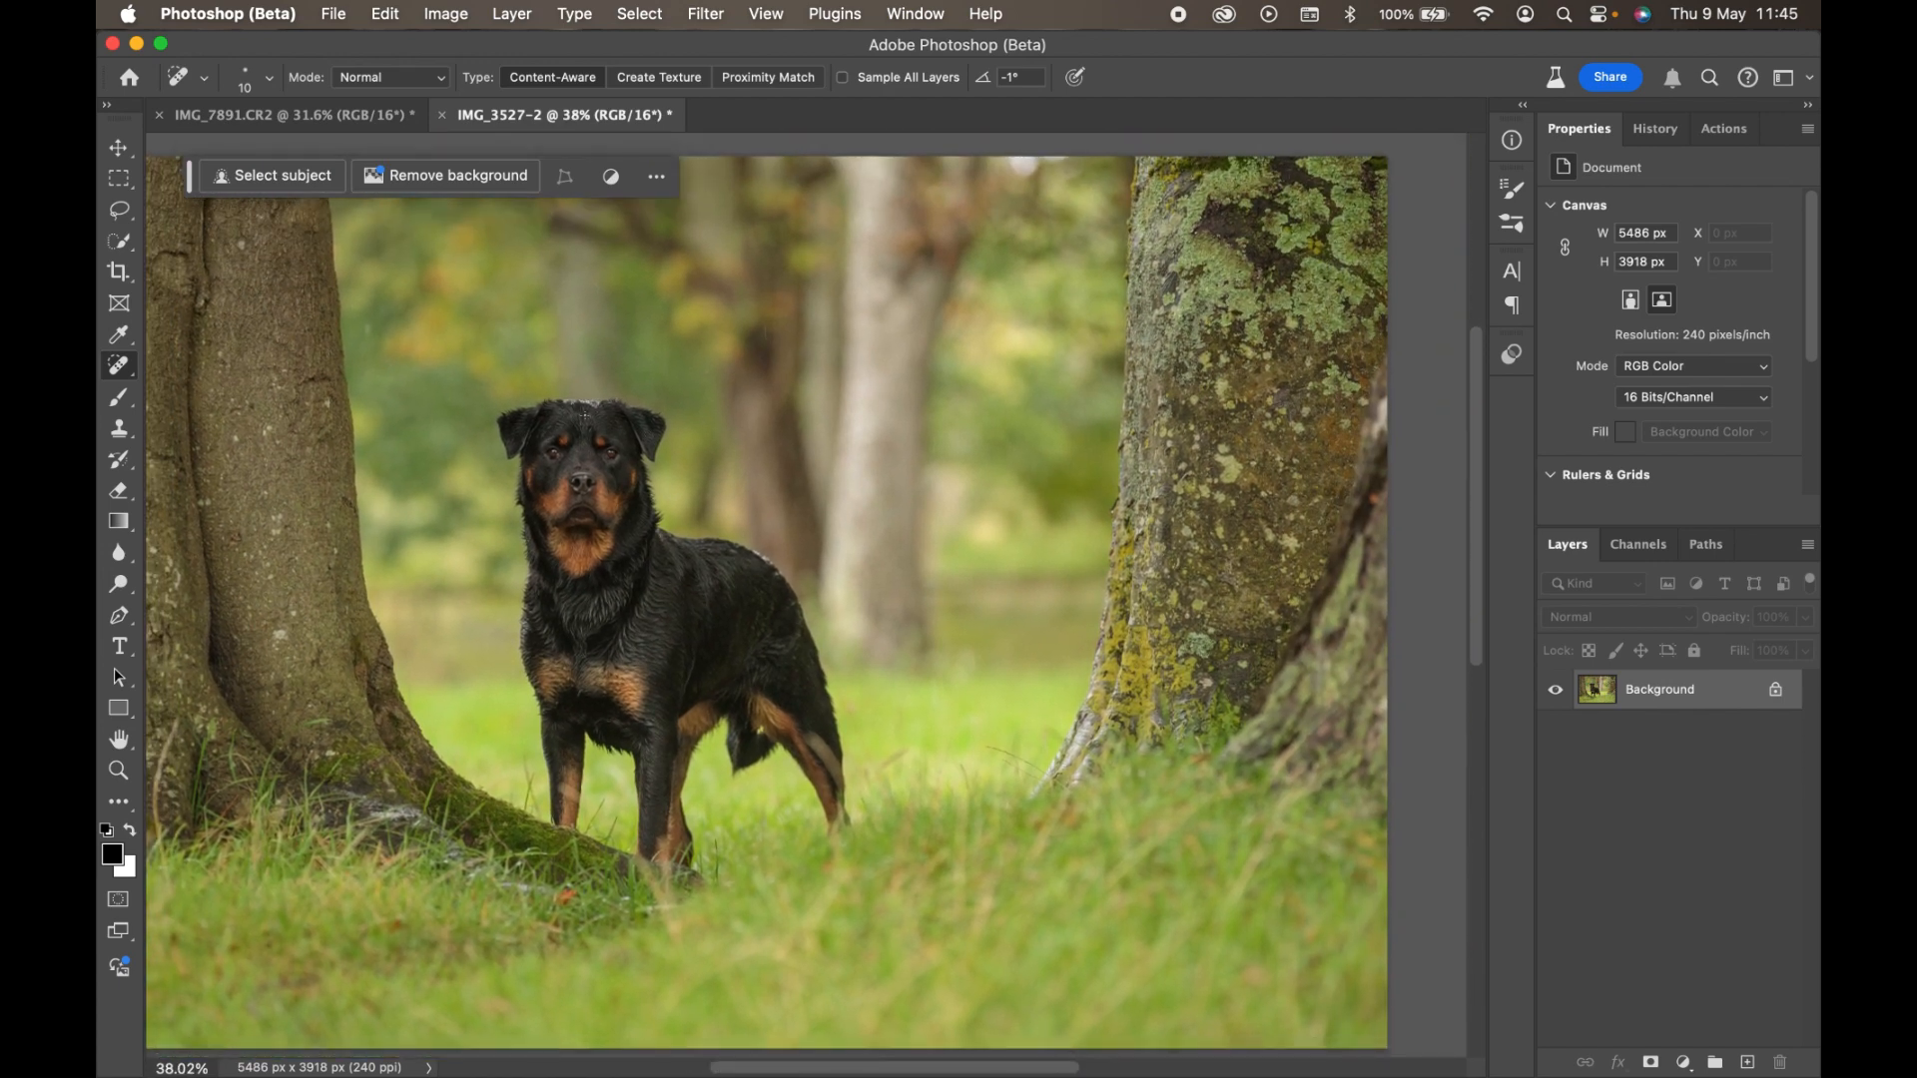
Compare the dog photo before and after retouching by alternating between Snapshot 1 and Snapshot 2 in the history, ending on Snapshot 2.
scroll(585, 415, down, 1)
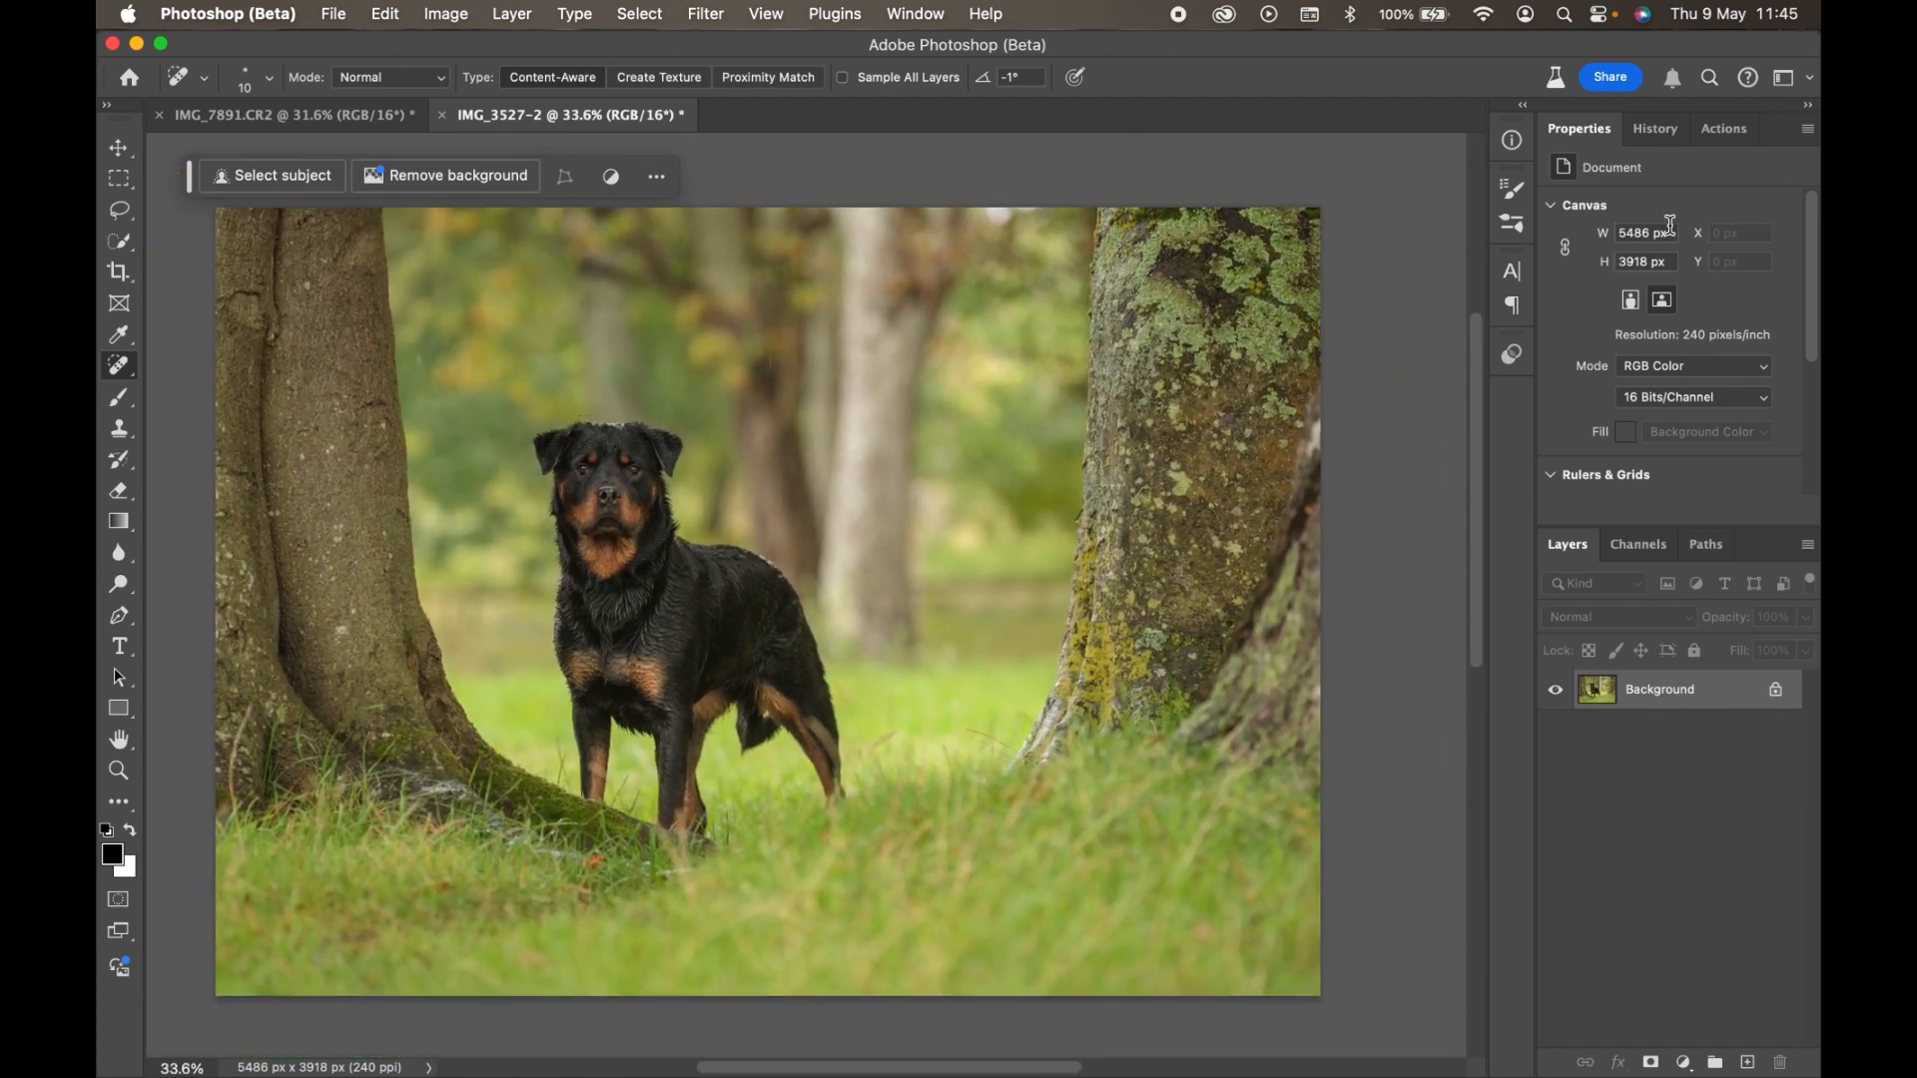
click(1654, 128)
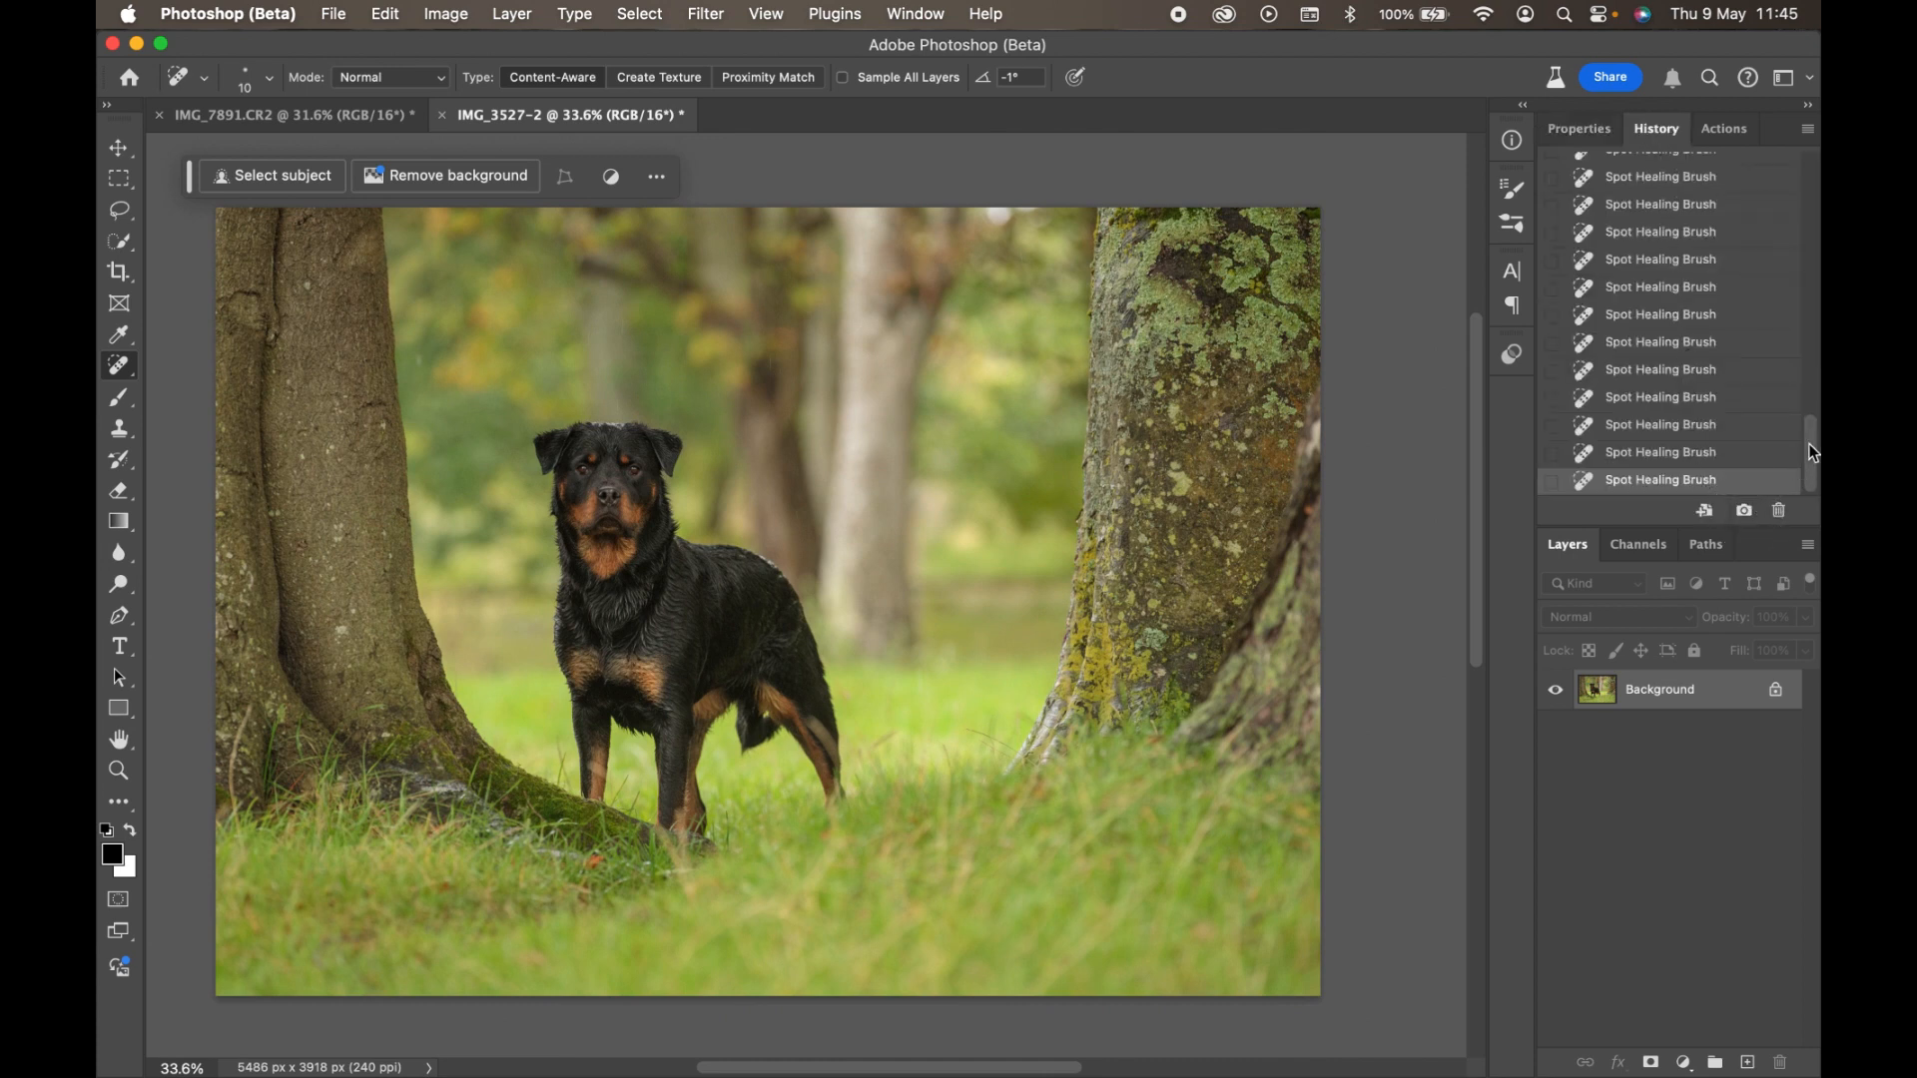
drag(1812, 452, 1810, 192)
click(1685, 205)
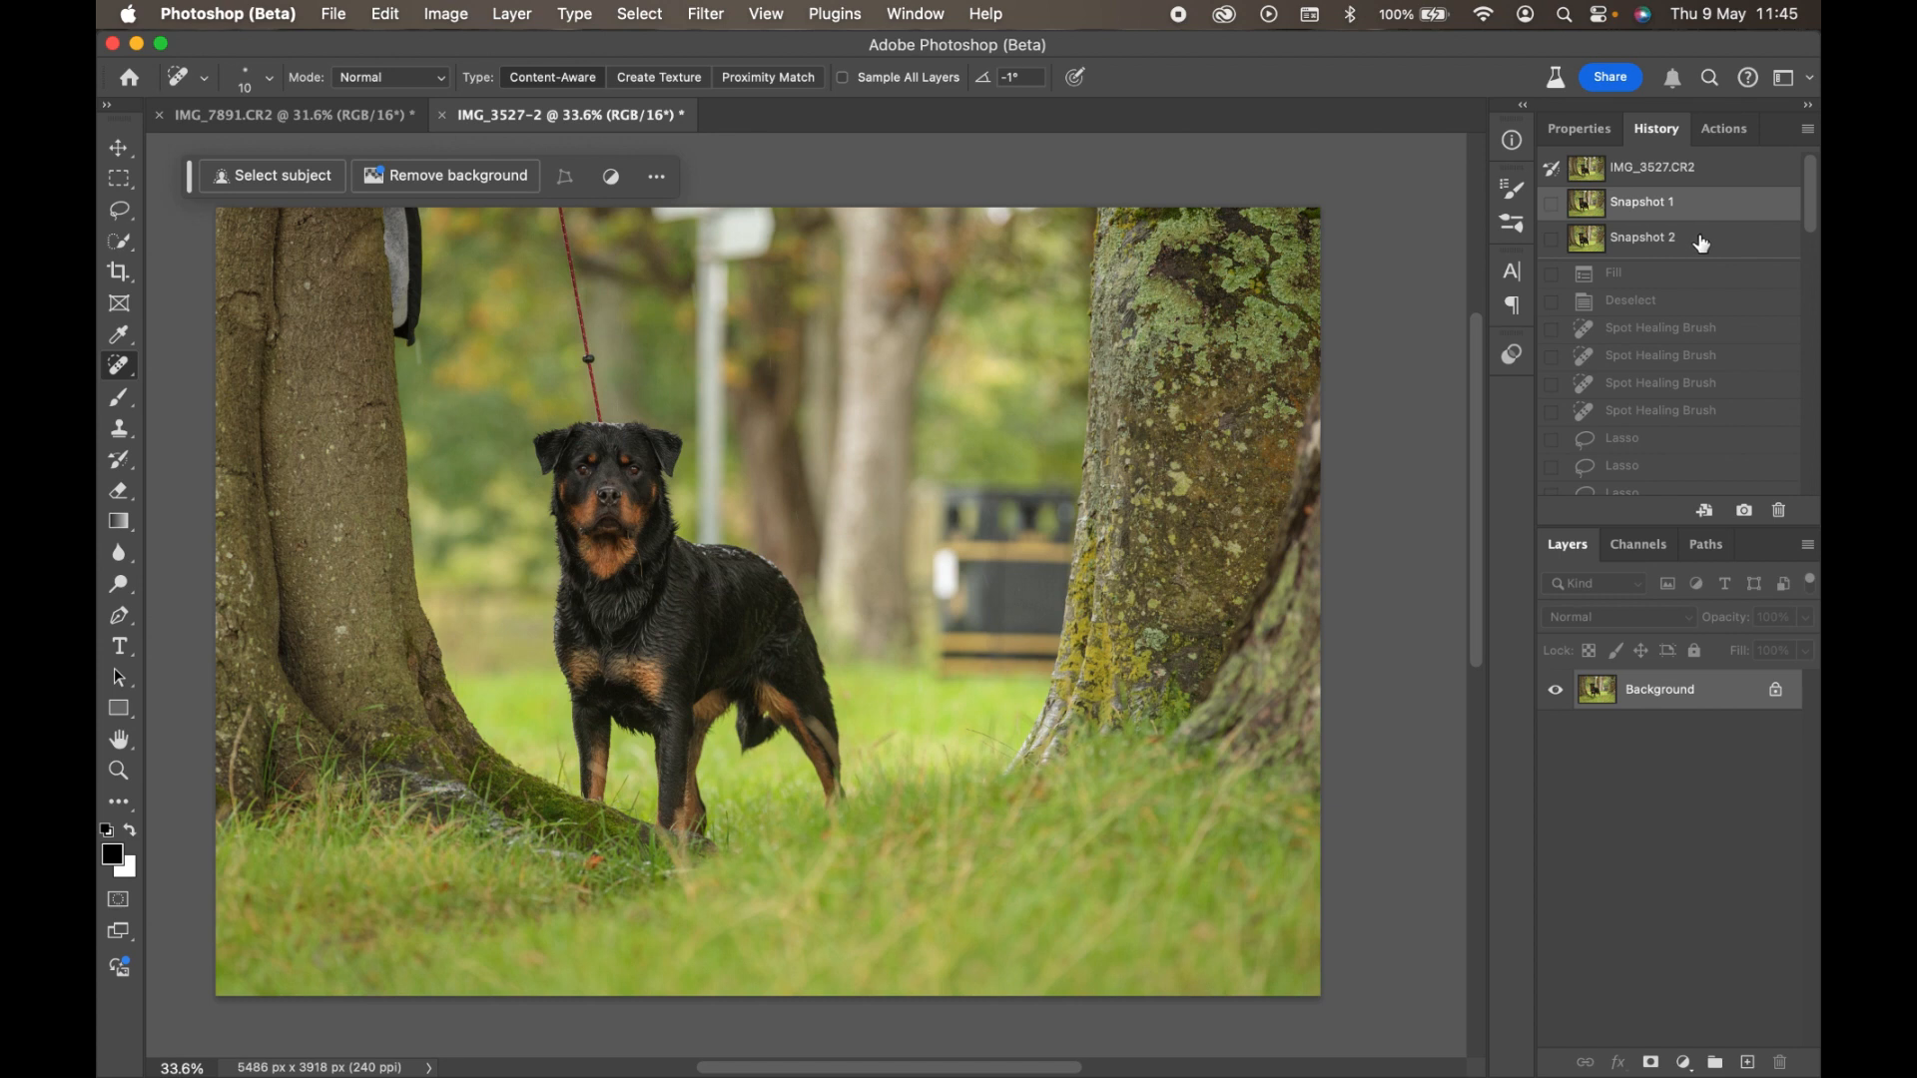
click(1697, 247)
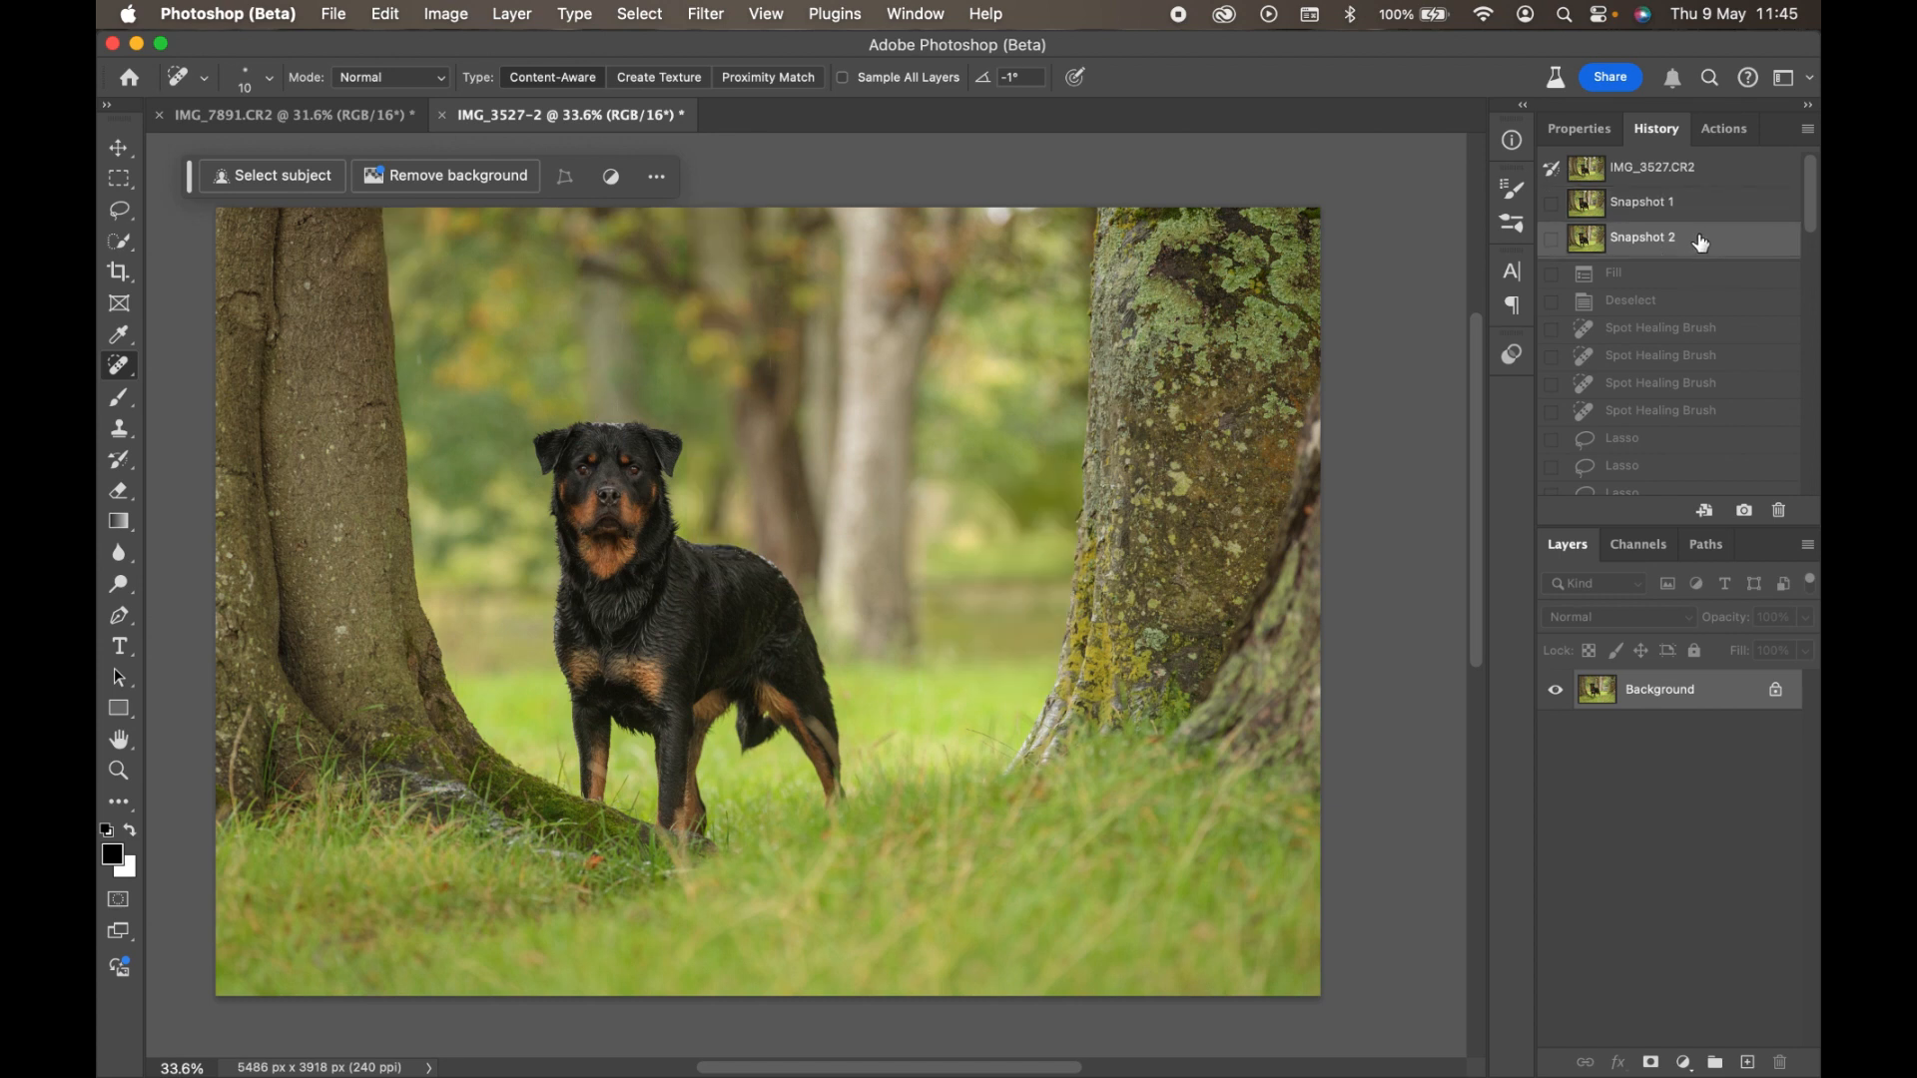
click(1688, 202)
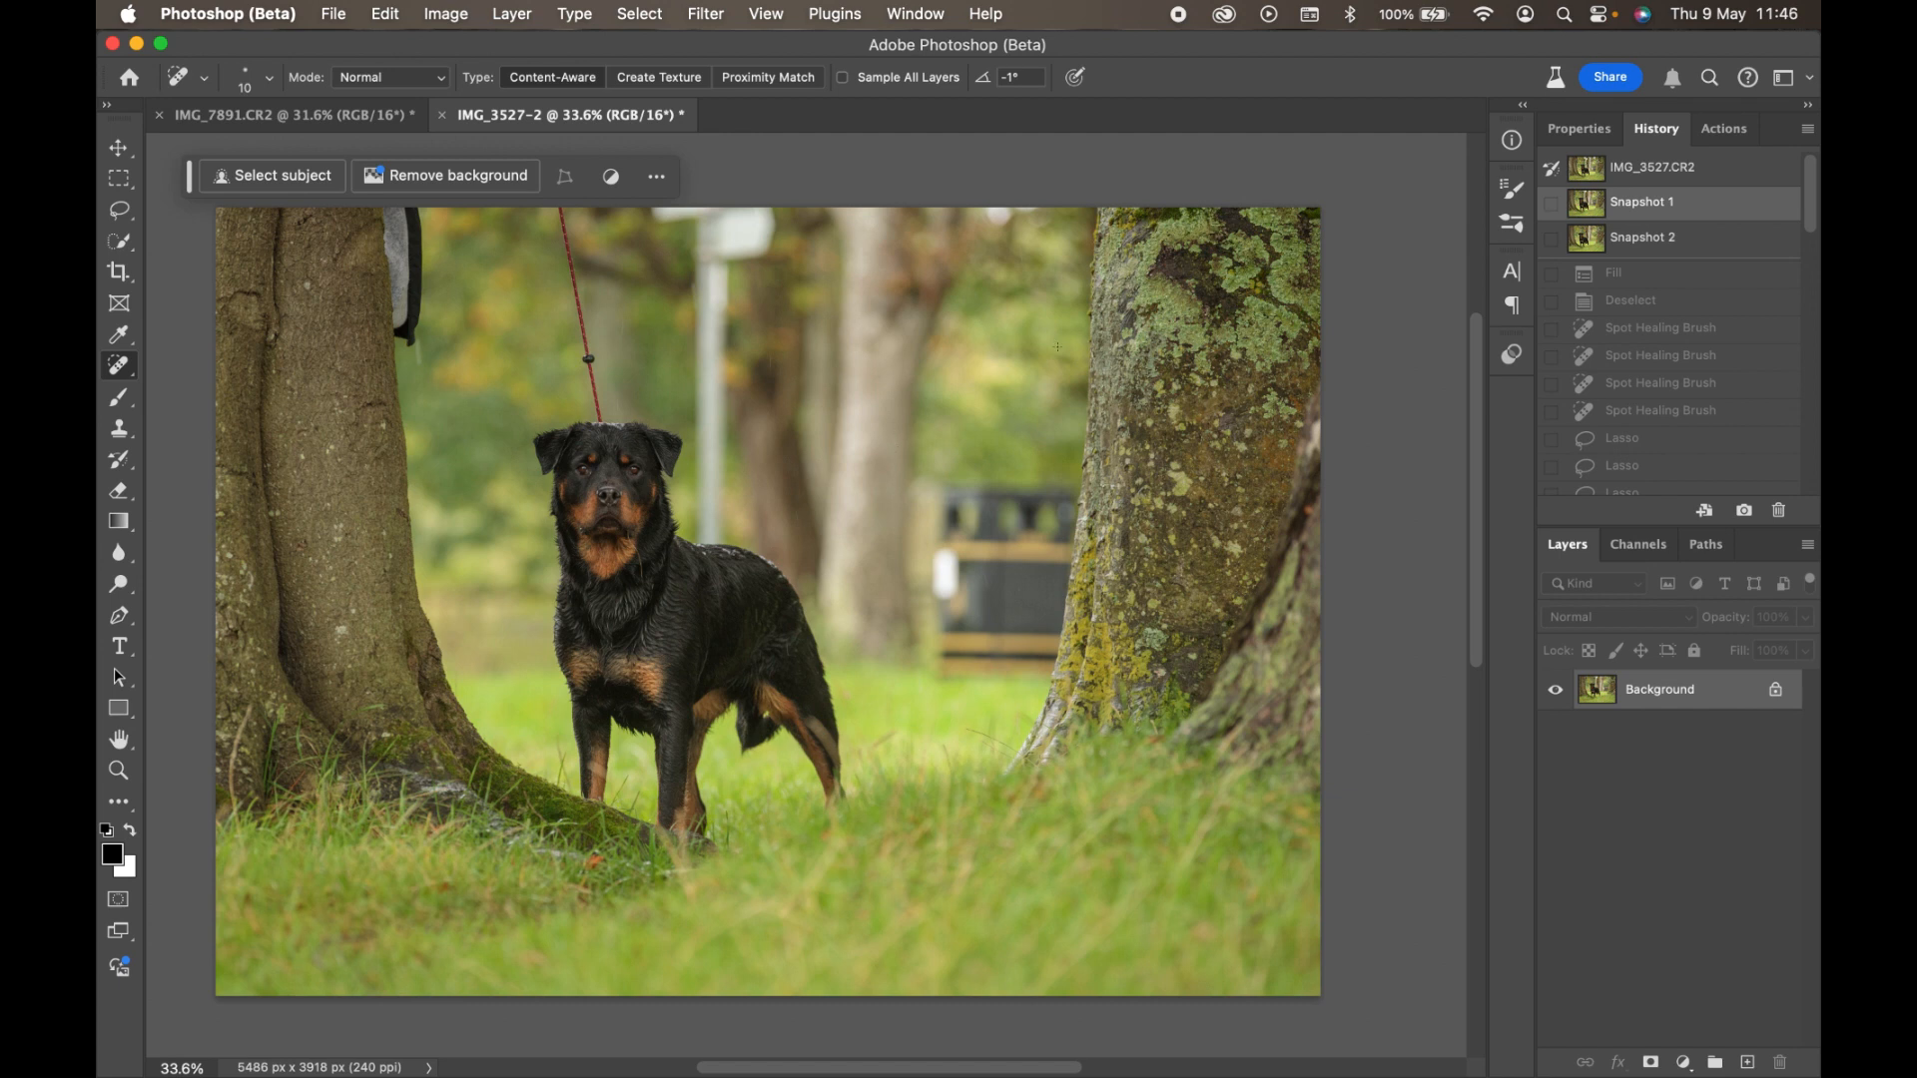
click(1694, 244)
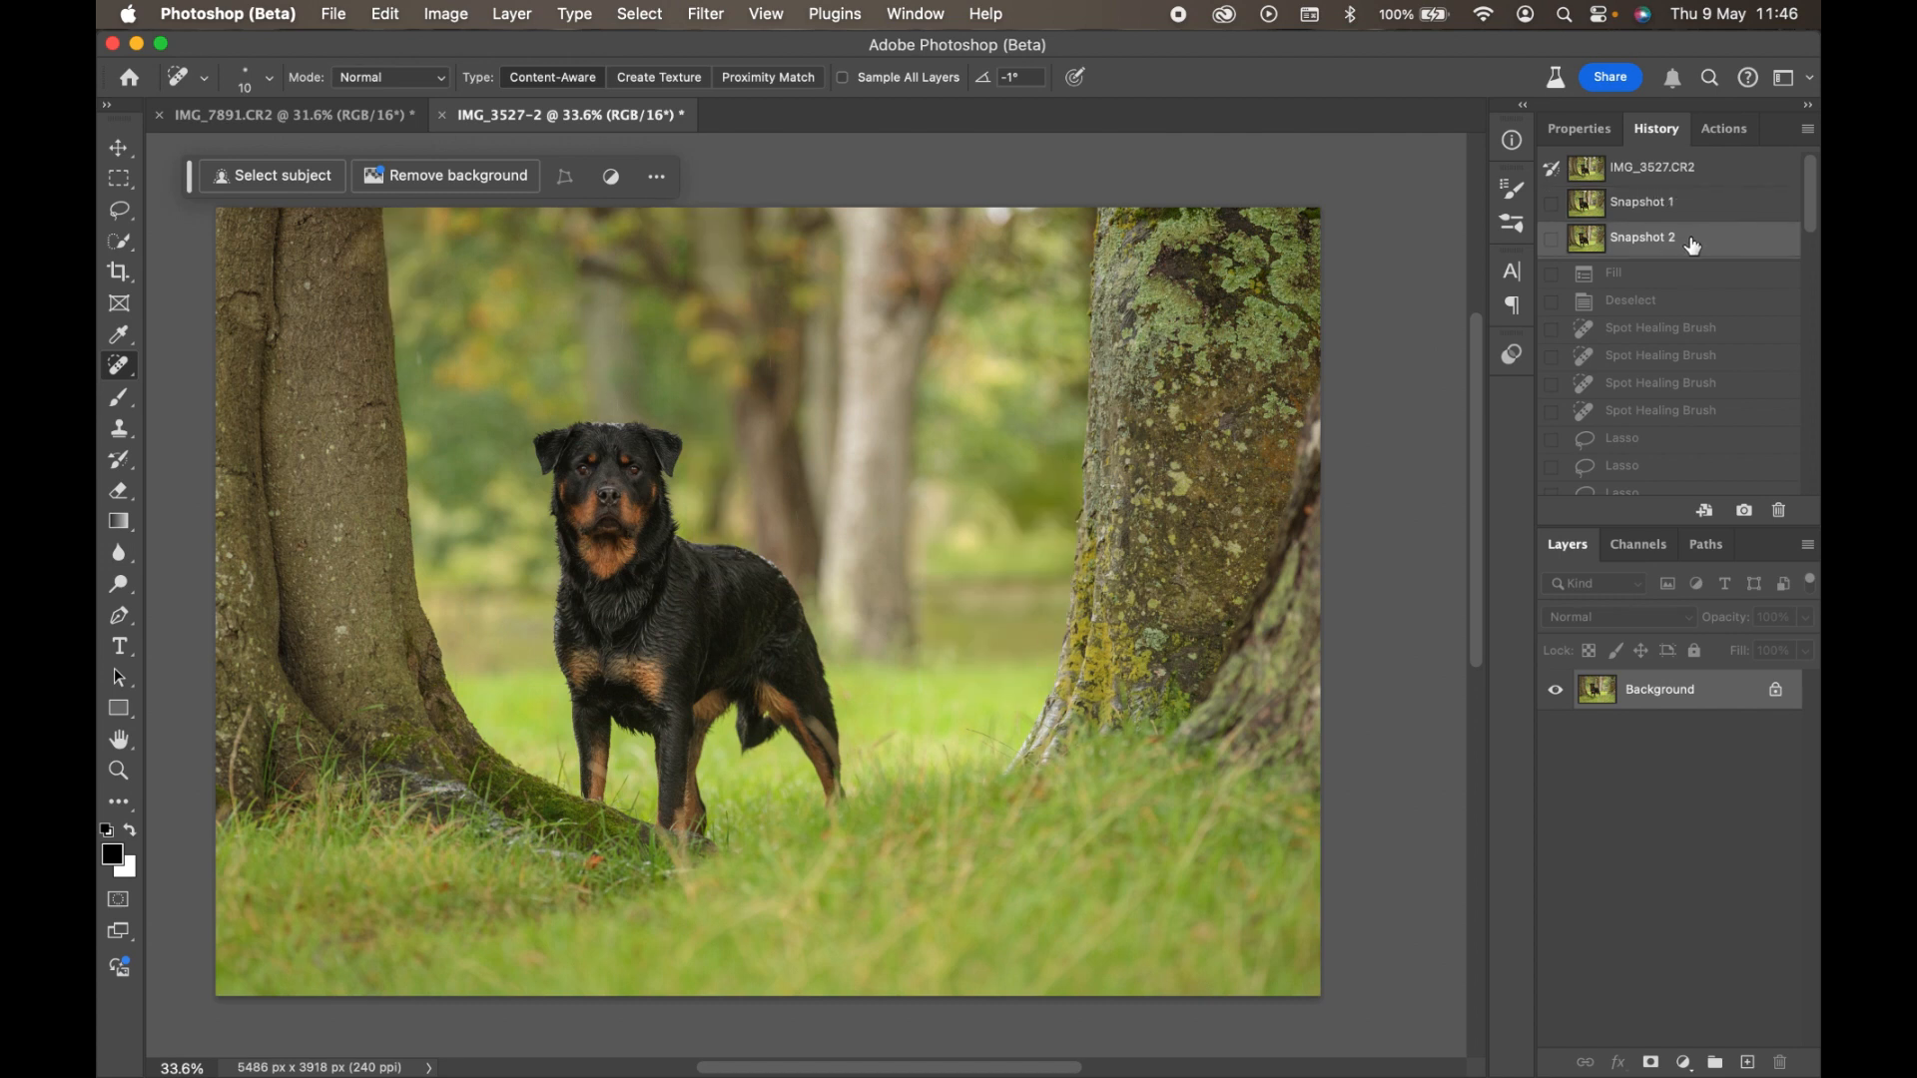